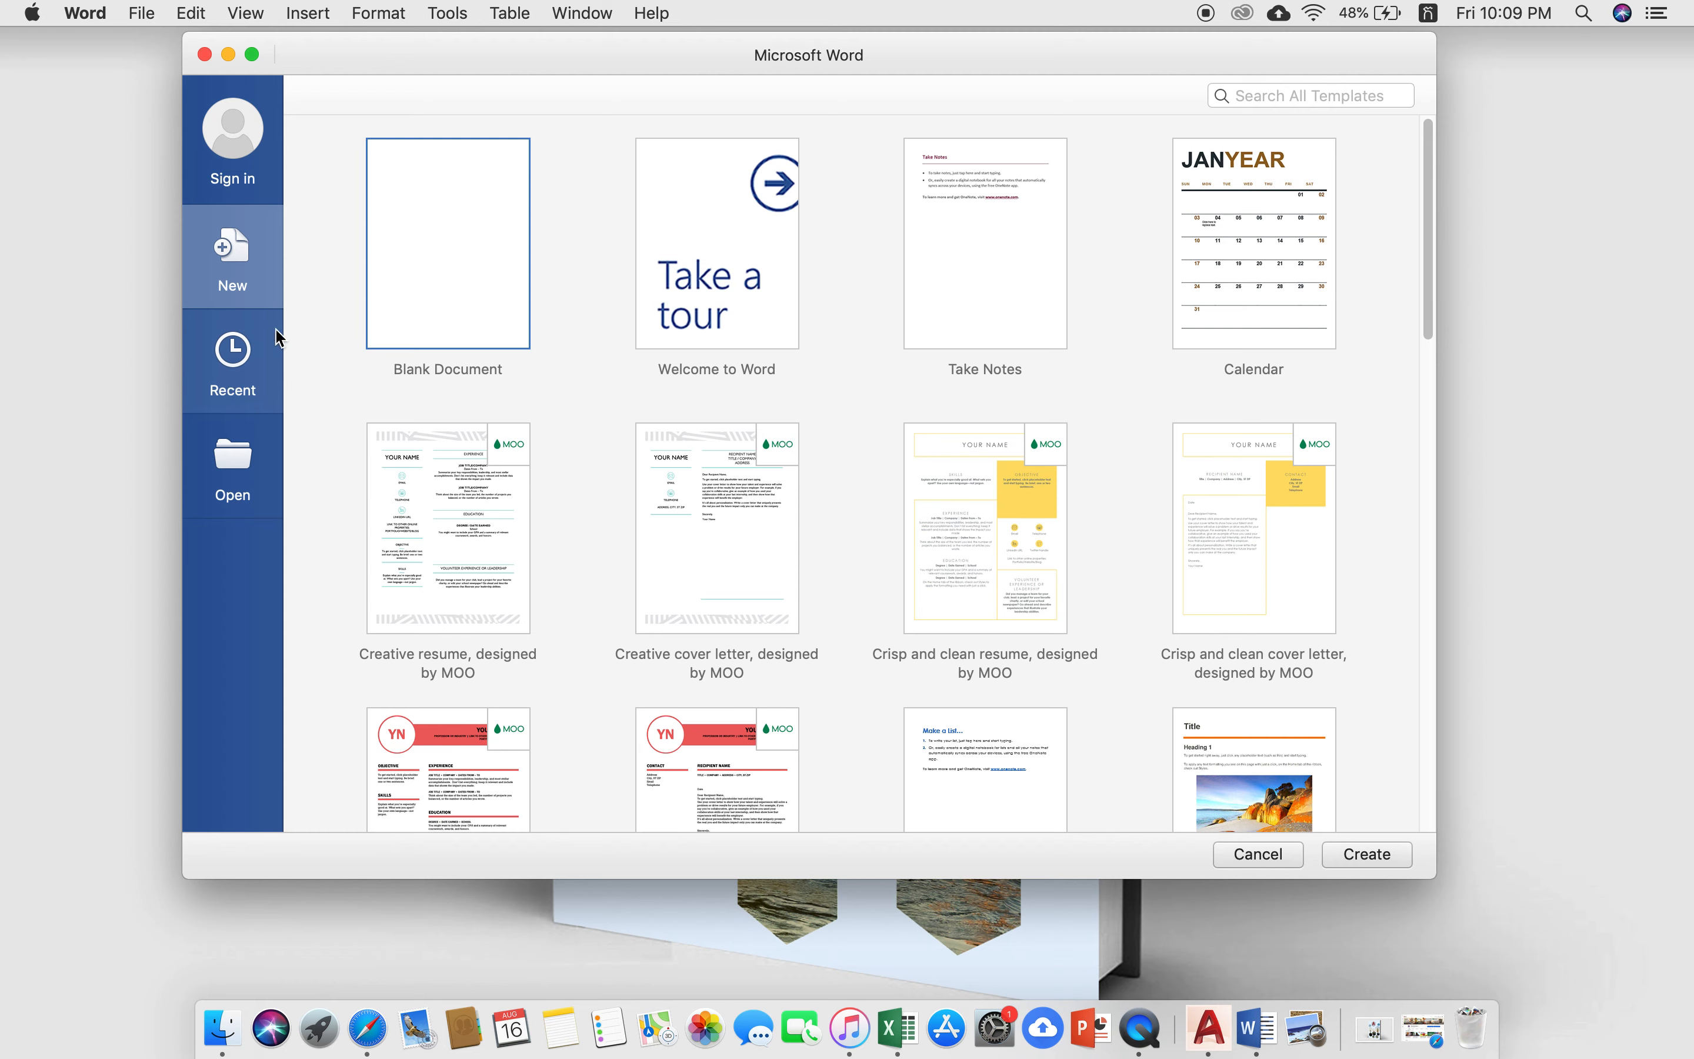
Create a new document from the Blank Document template and expand its window to full screen.
click(262, 382)
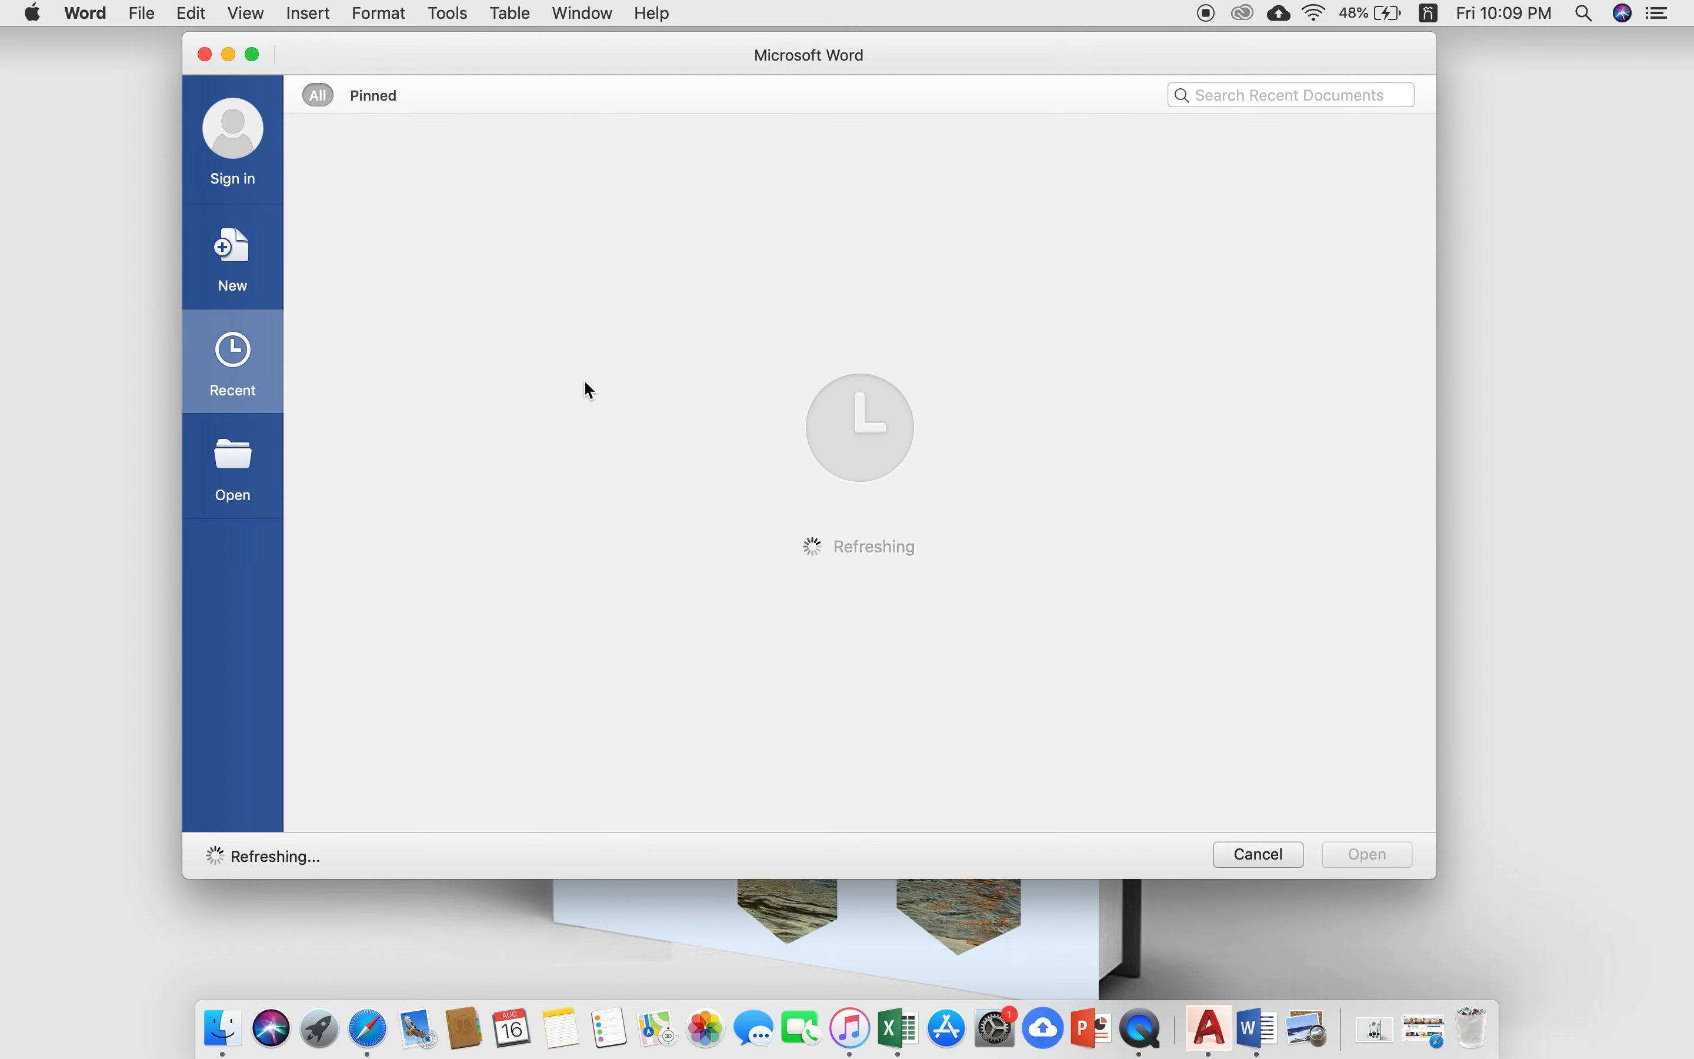
click(238, 257)
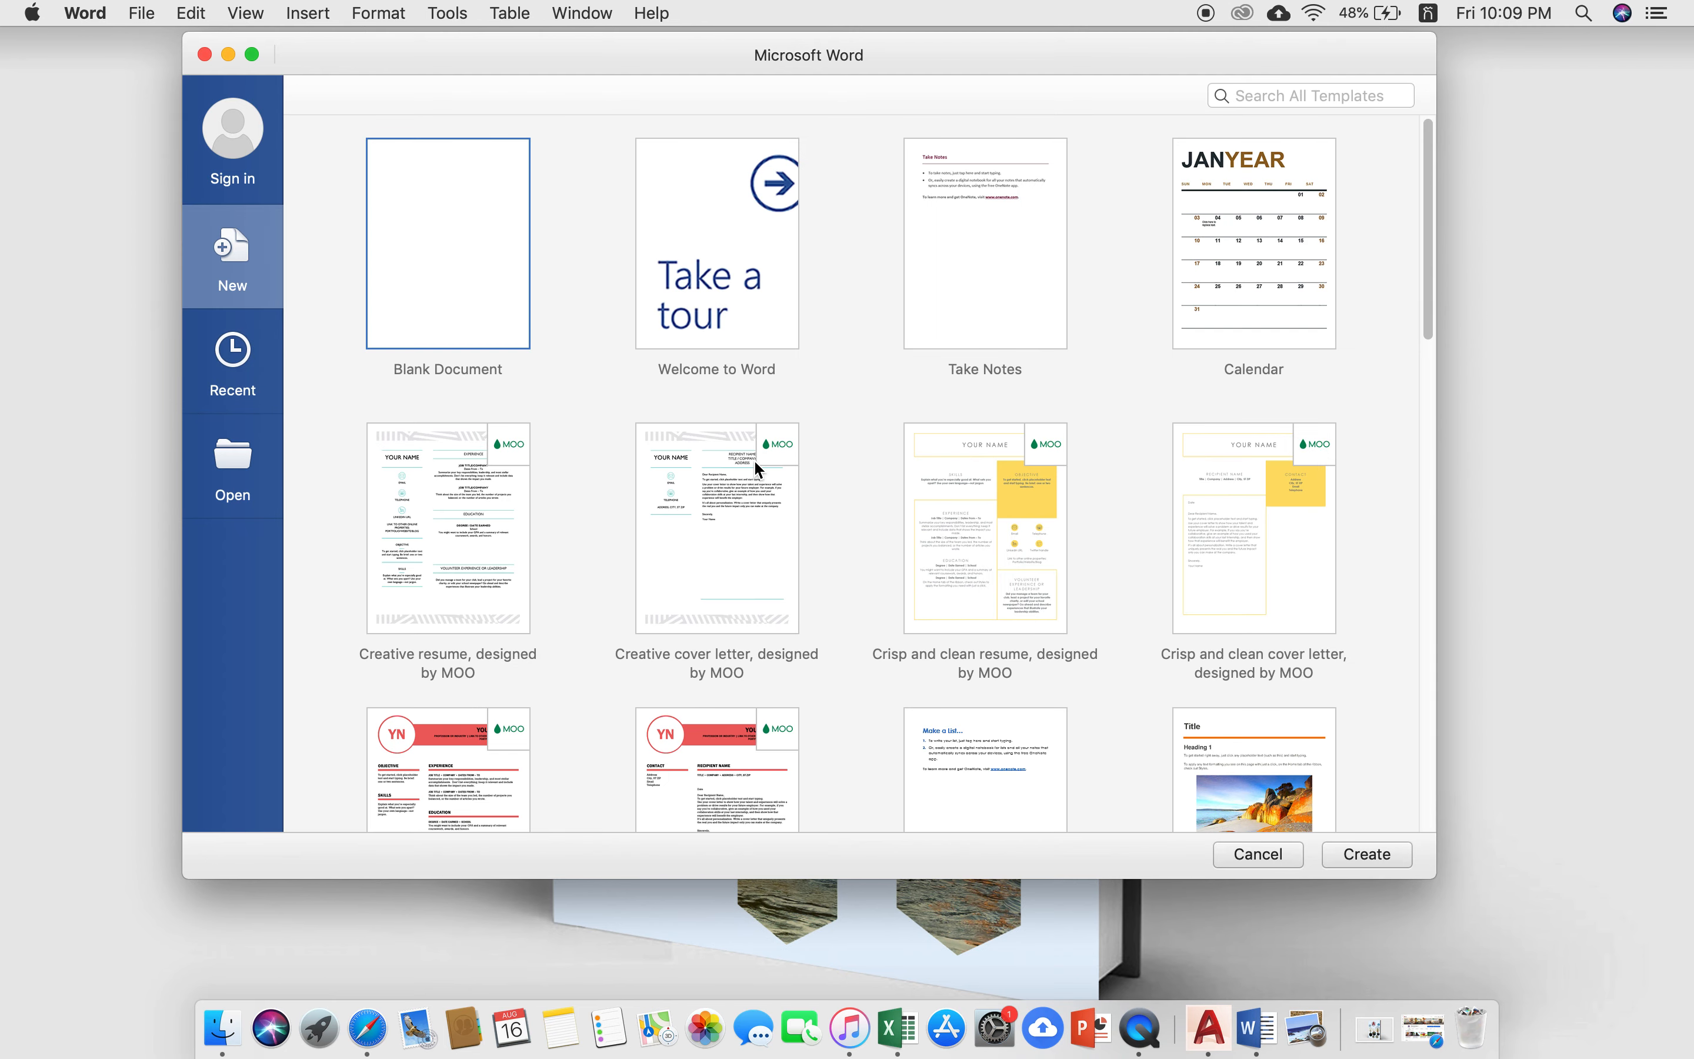
double_click(458, 272)
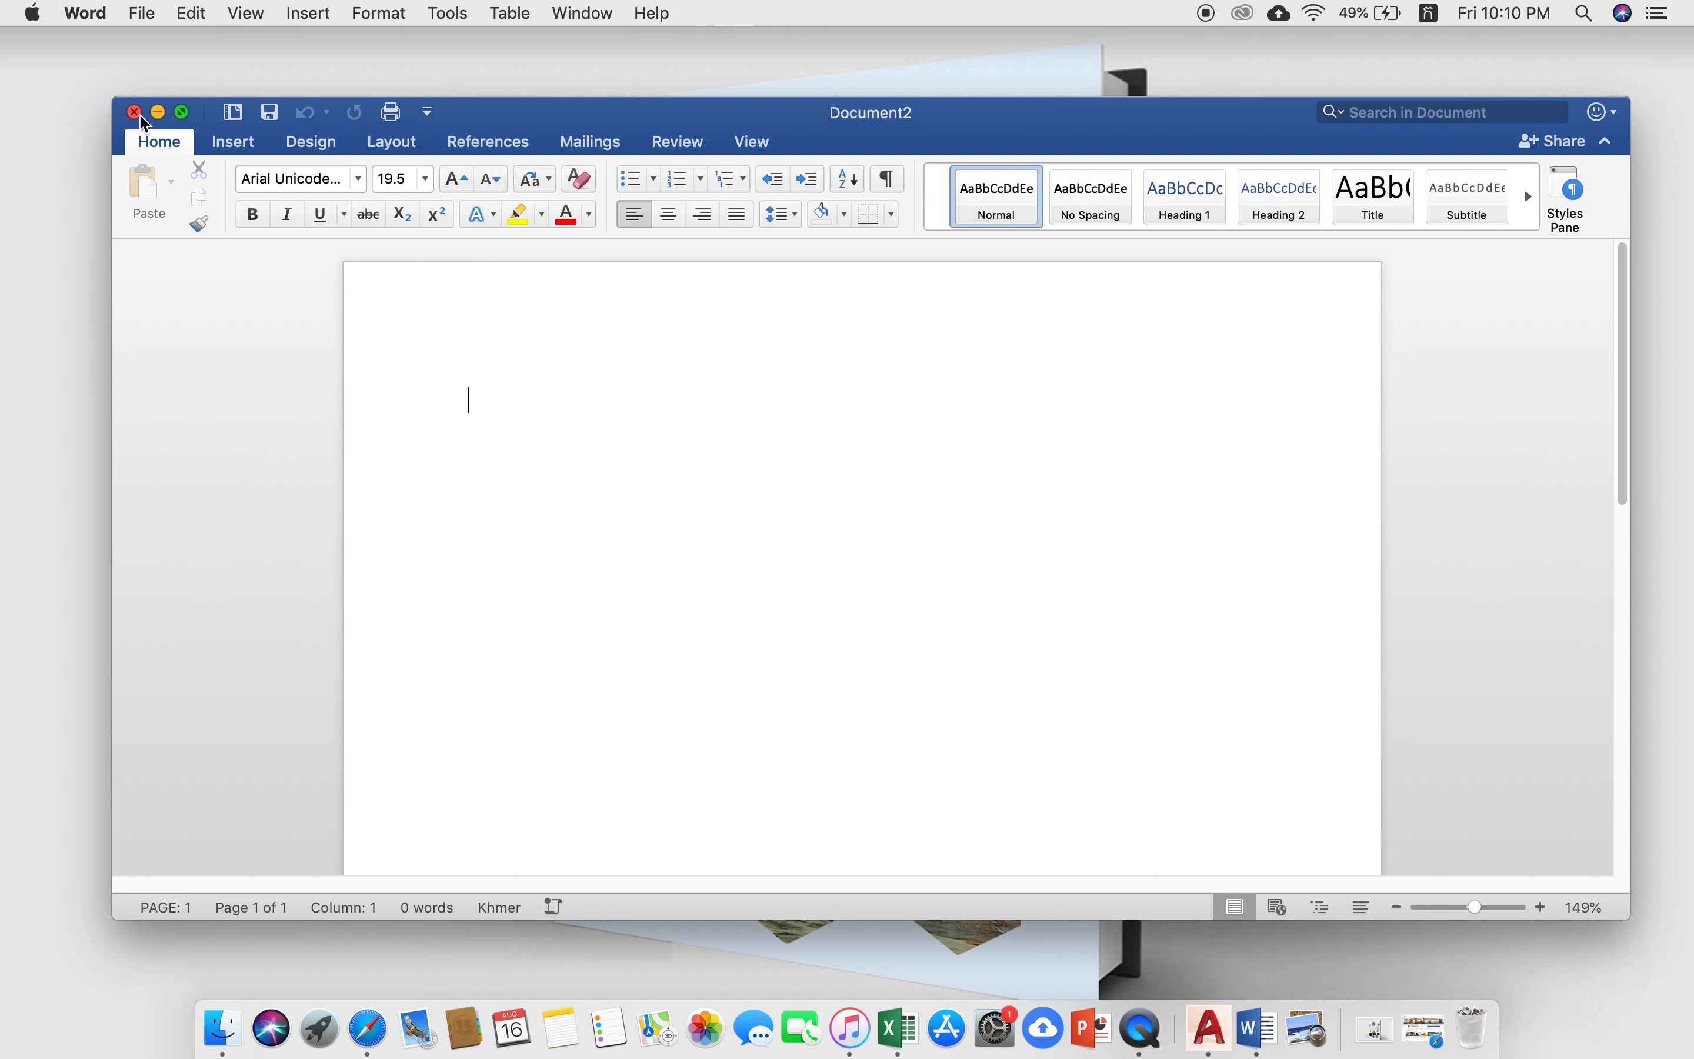
click(182, 114)
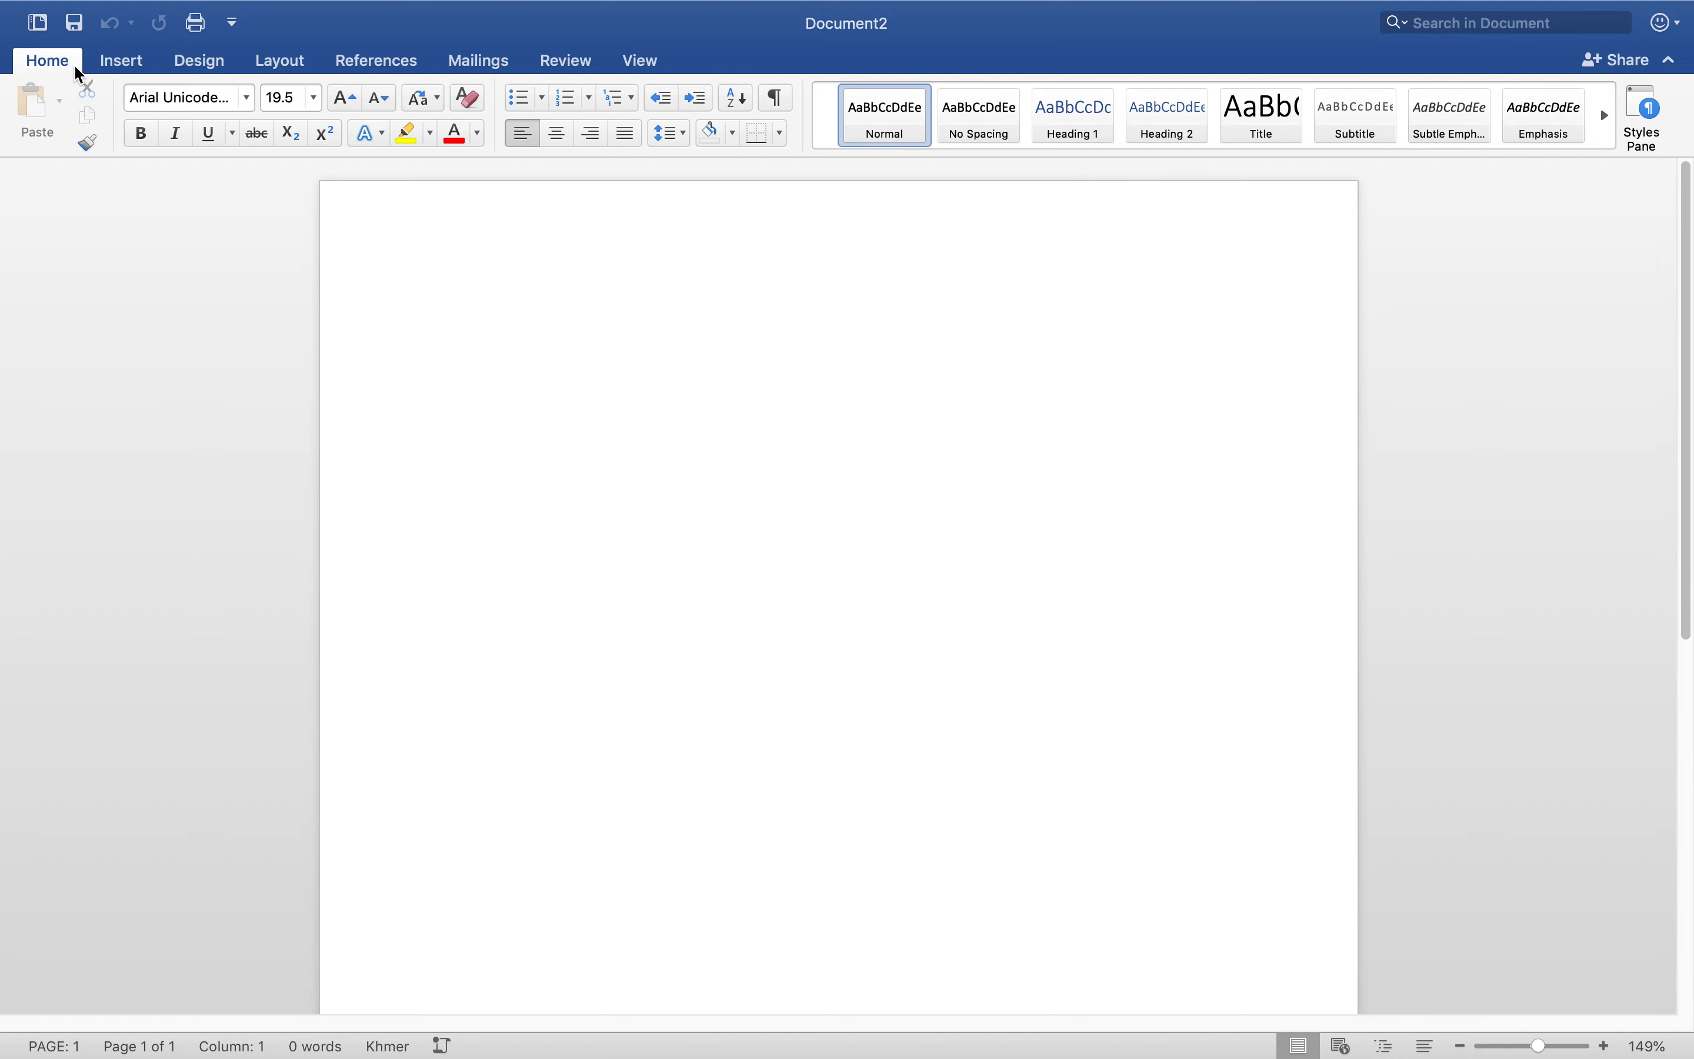
click(115, 64)
click(200, 63)
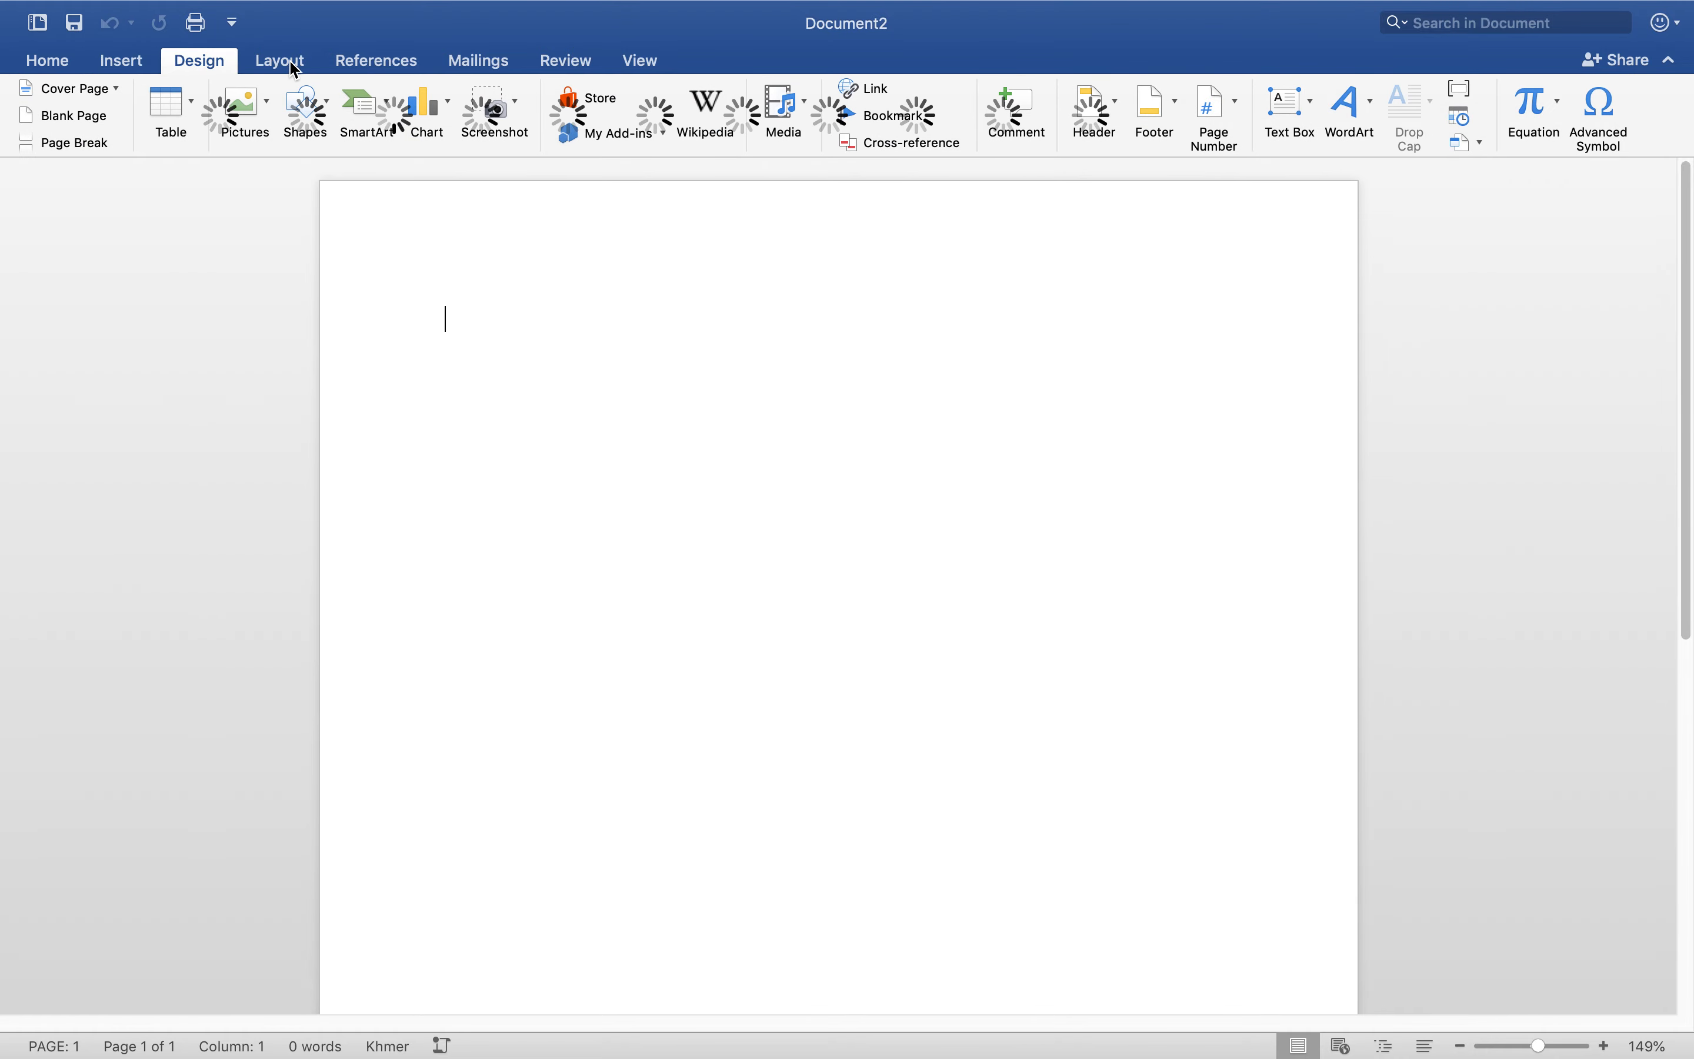
click(280, 63)
click(368, 67)
click(67, 61)
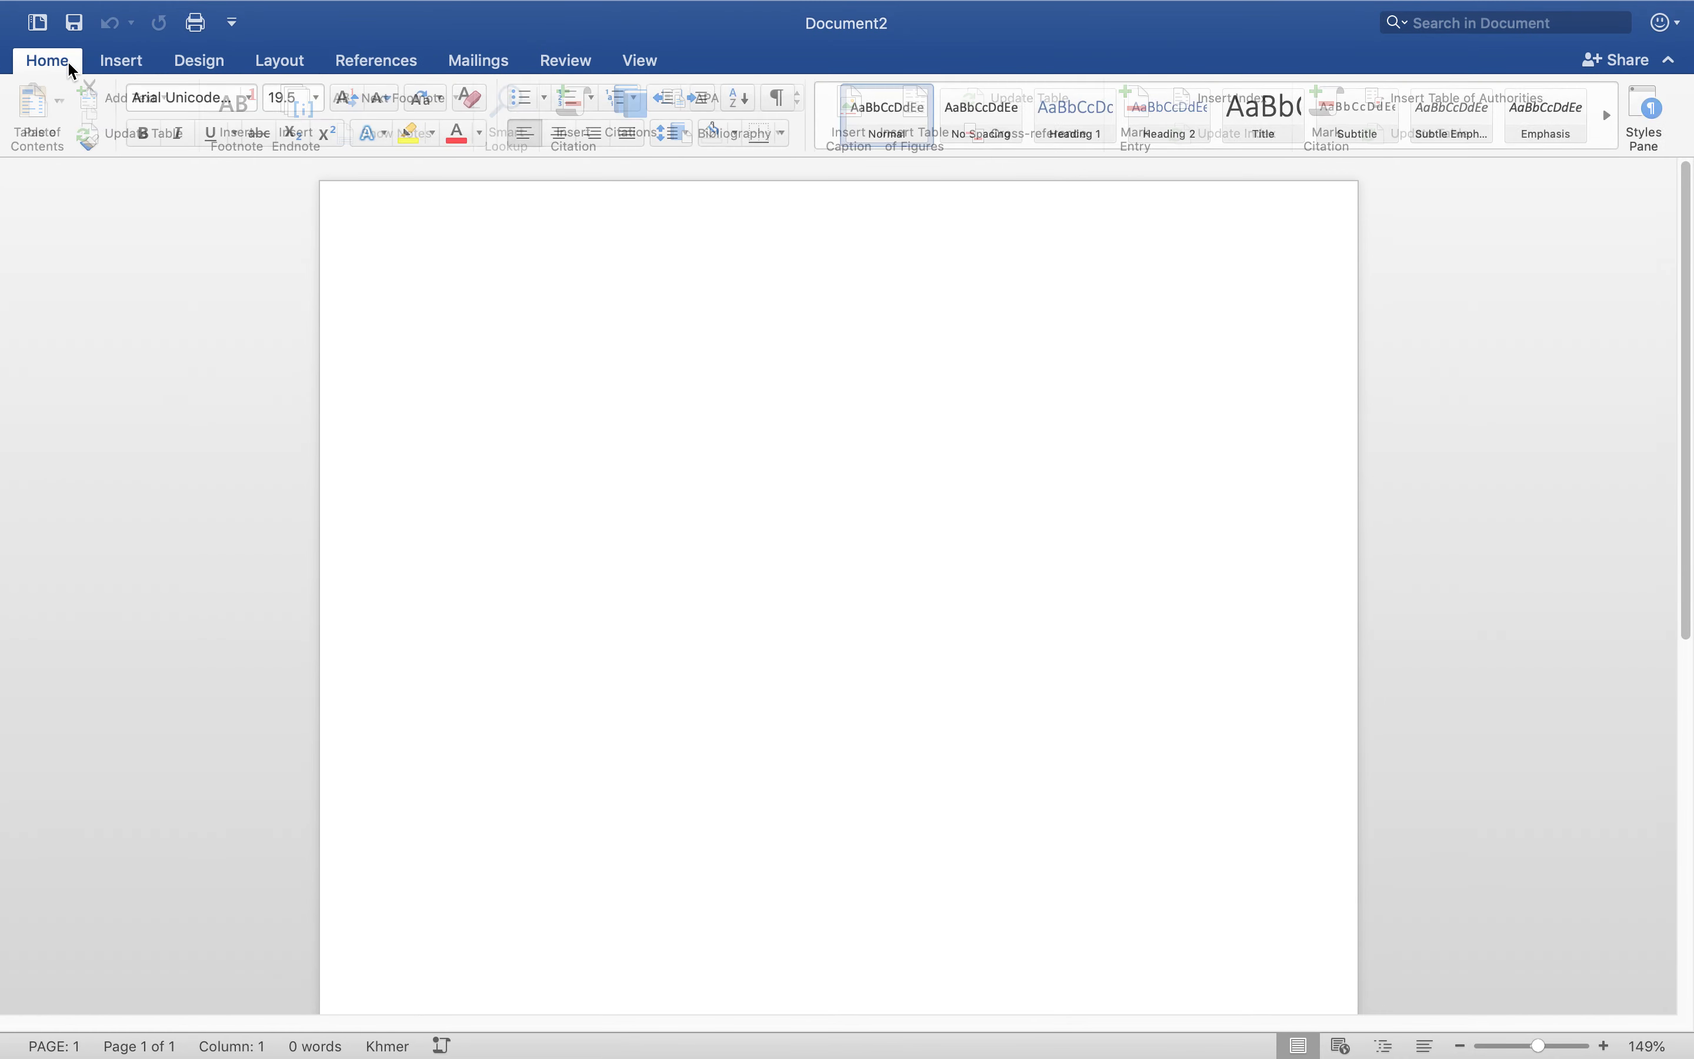
Create another blank document from the template gallery and close it again.
click(35, 25)
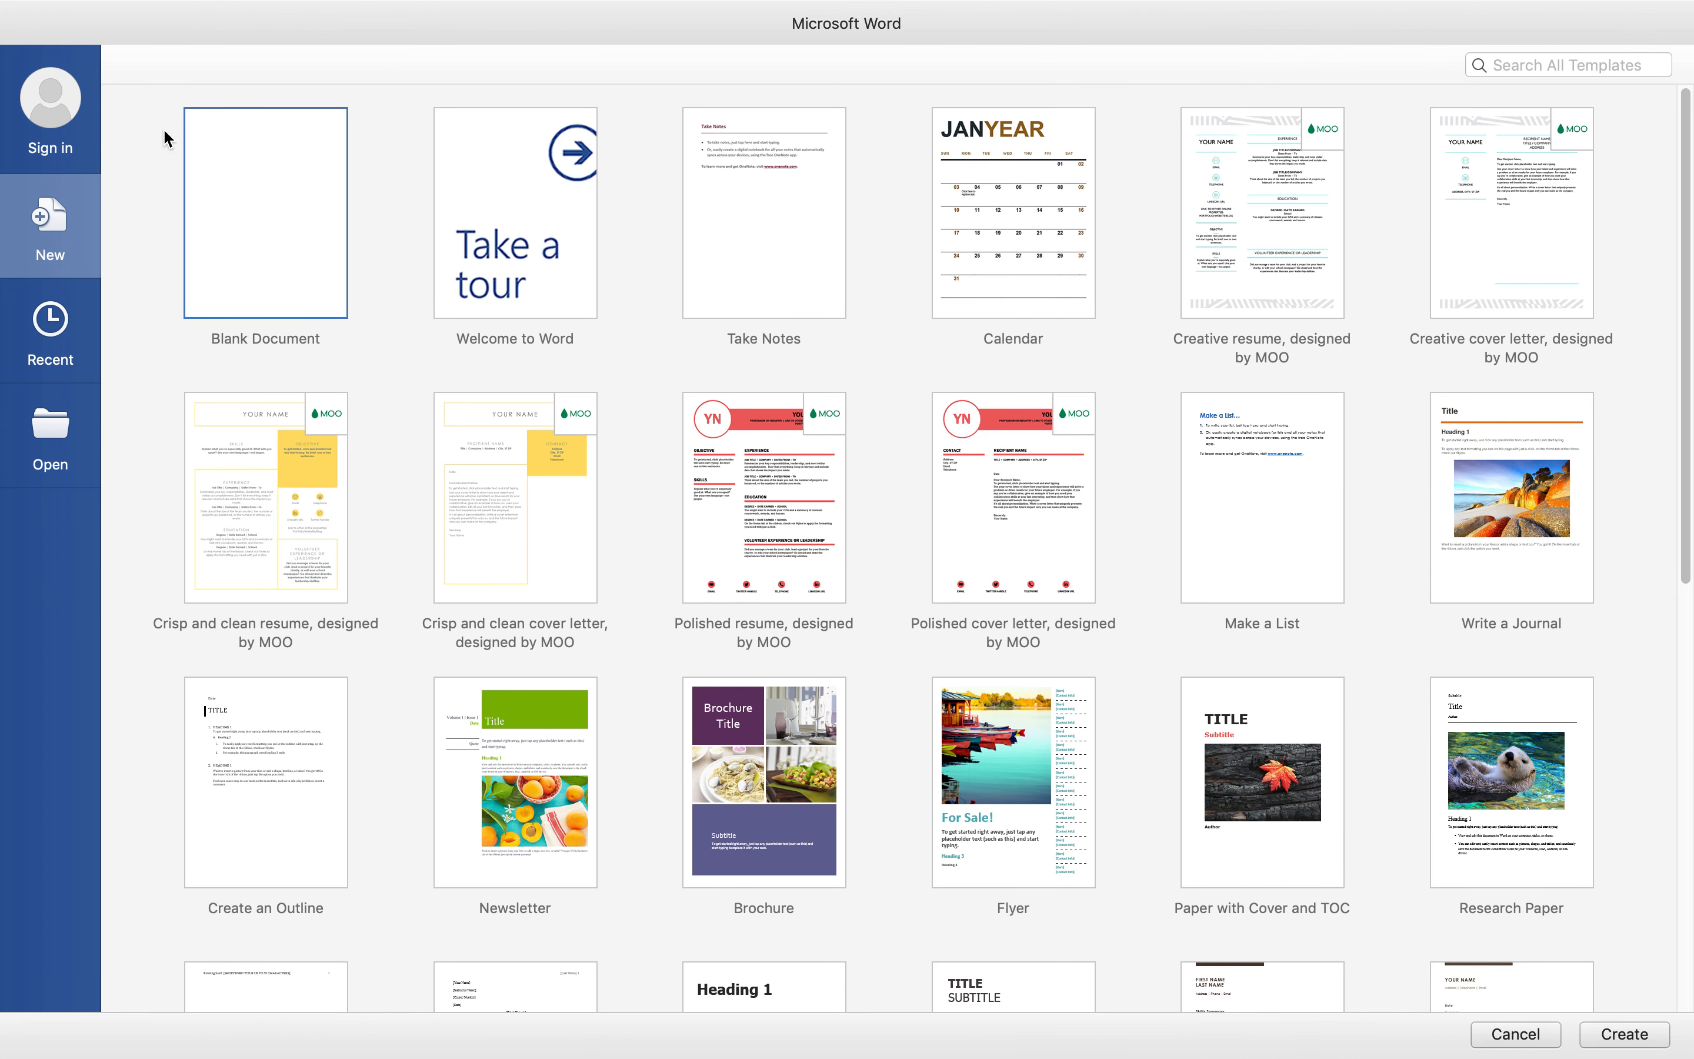
double_click(202, 144)
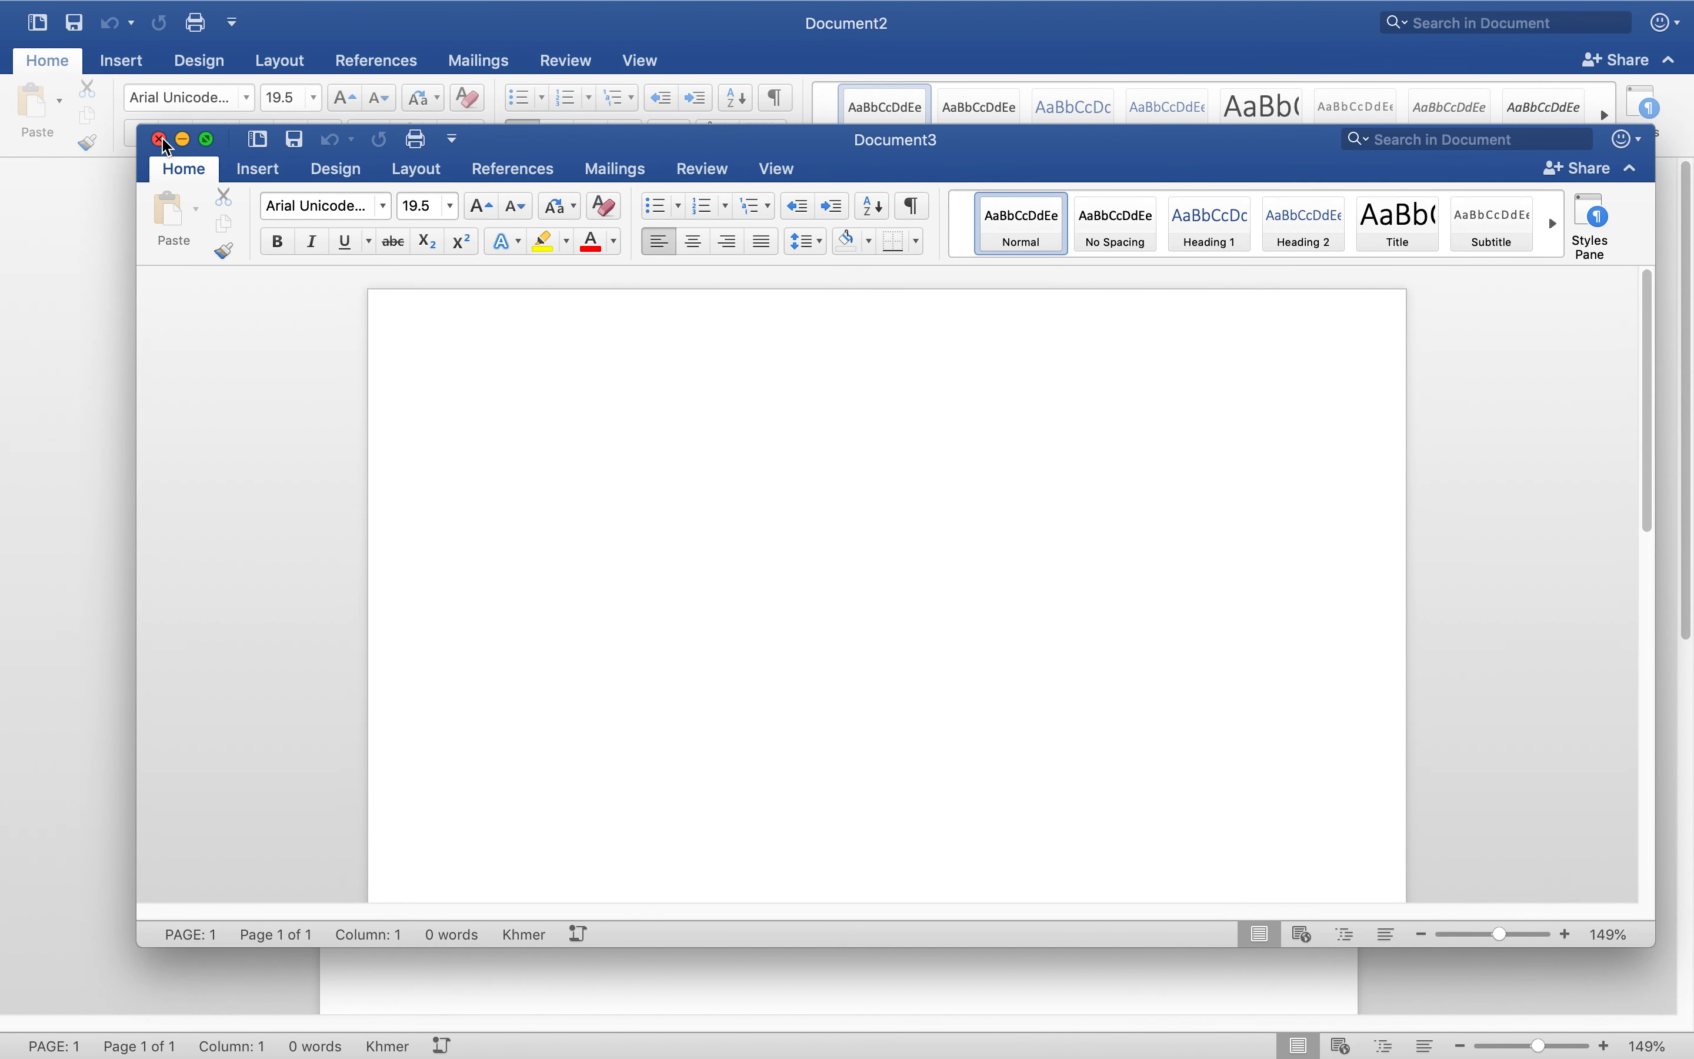
click(159, 138)
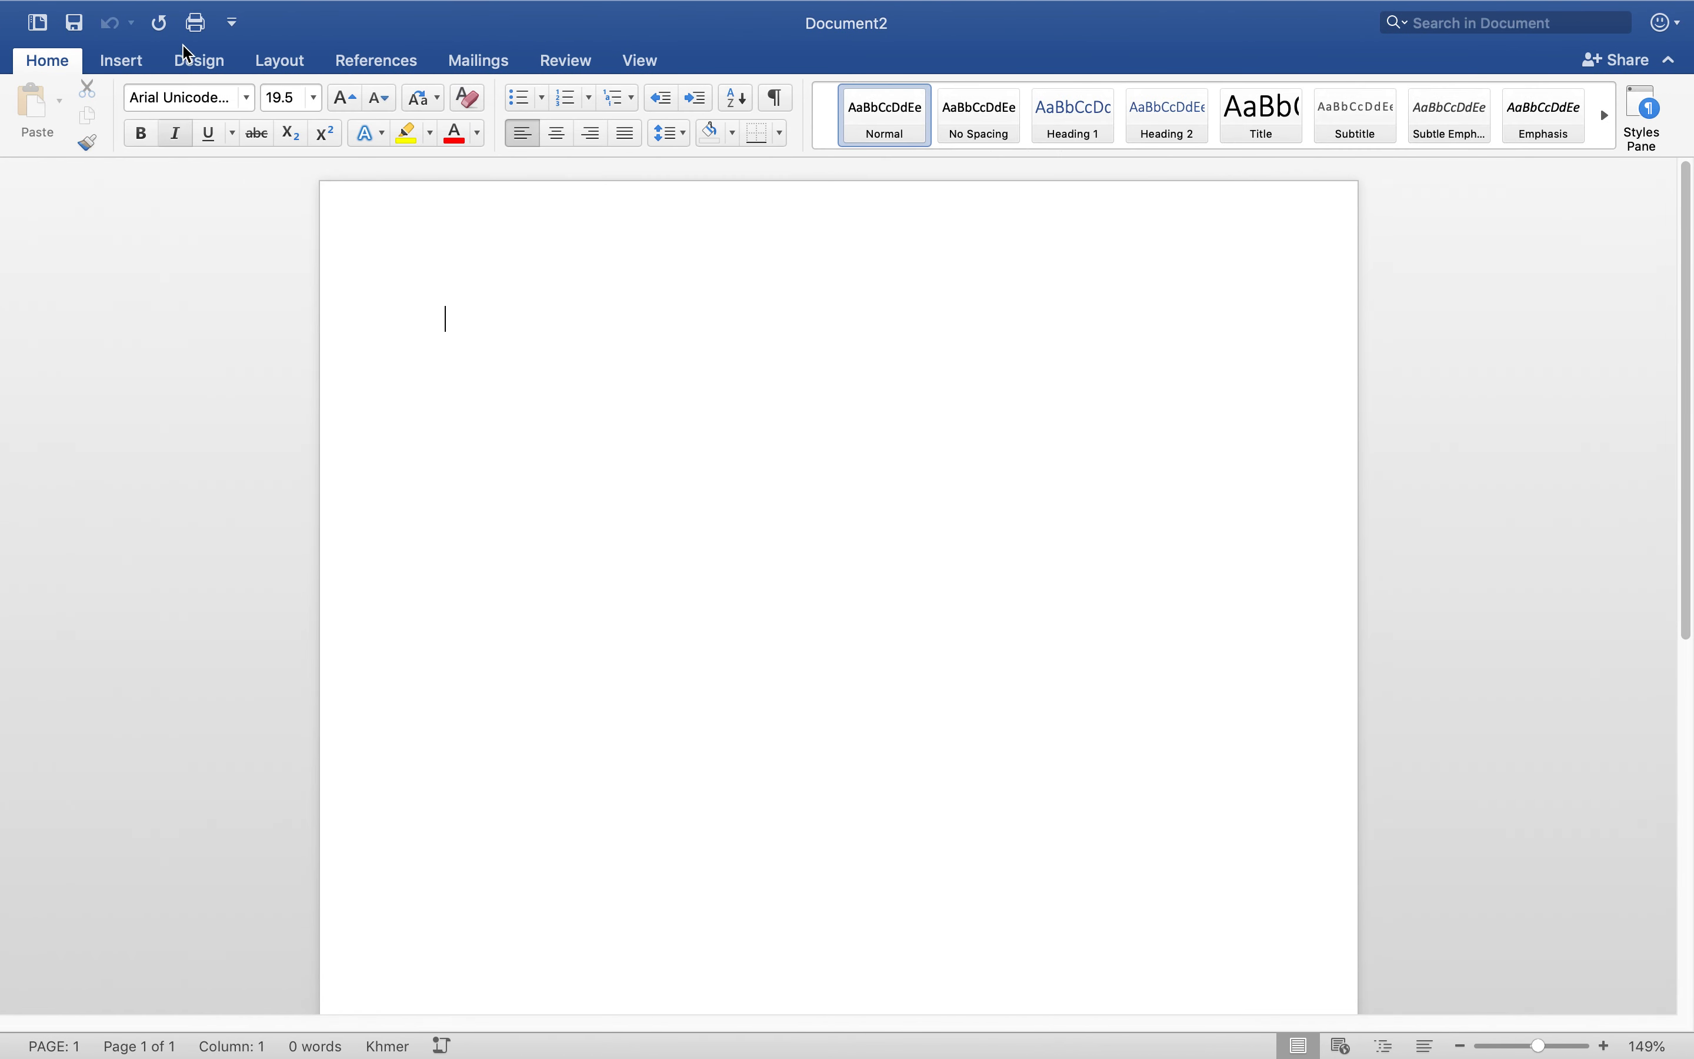
click(241, 33)
click(240, 32)
click(237, 27)
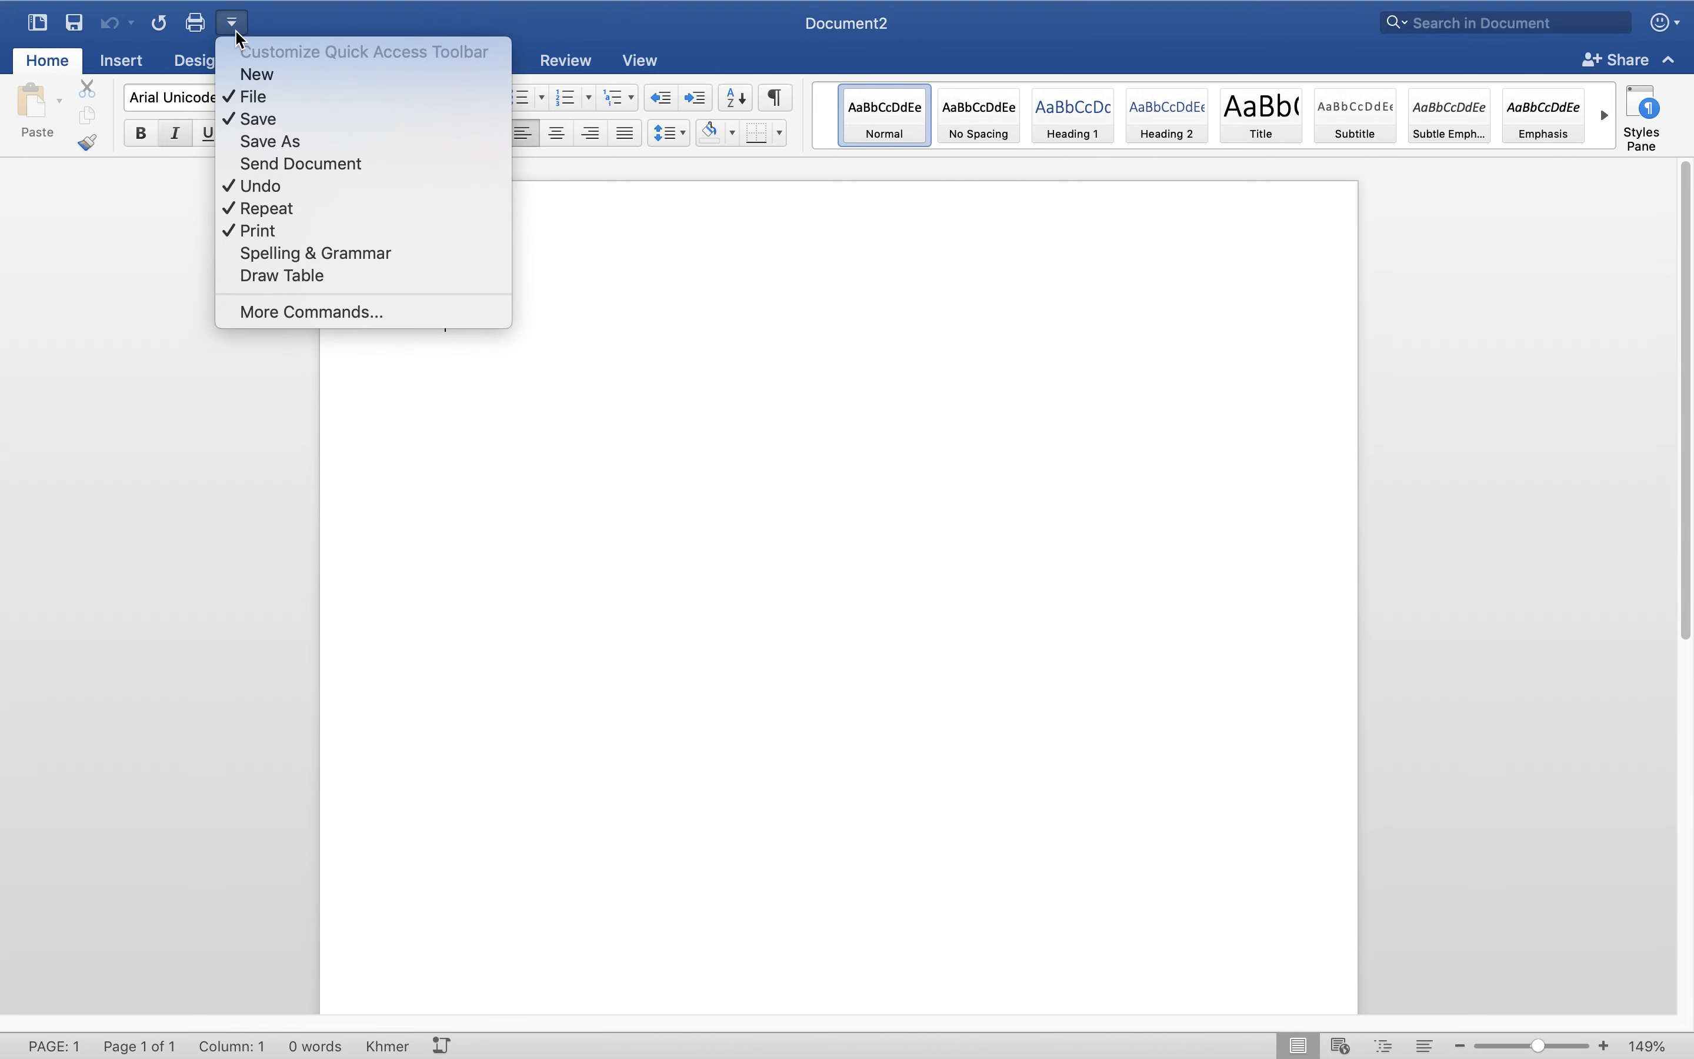
click(236, 29)
click(237, 30)
click(298, 14)
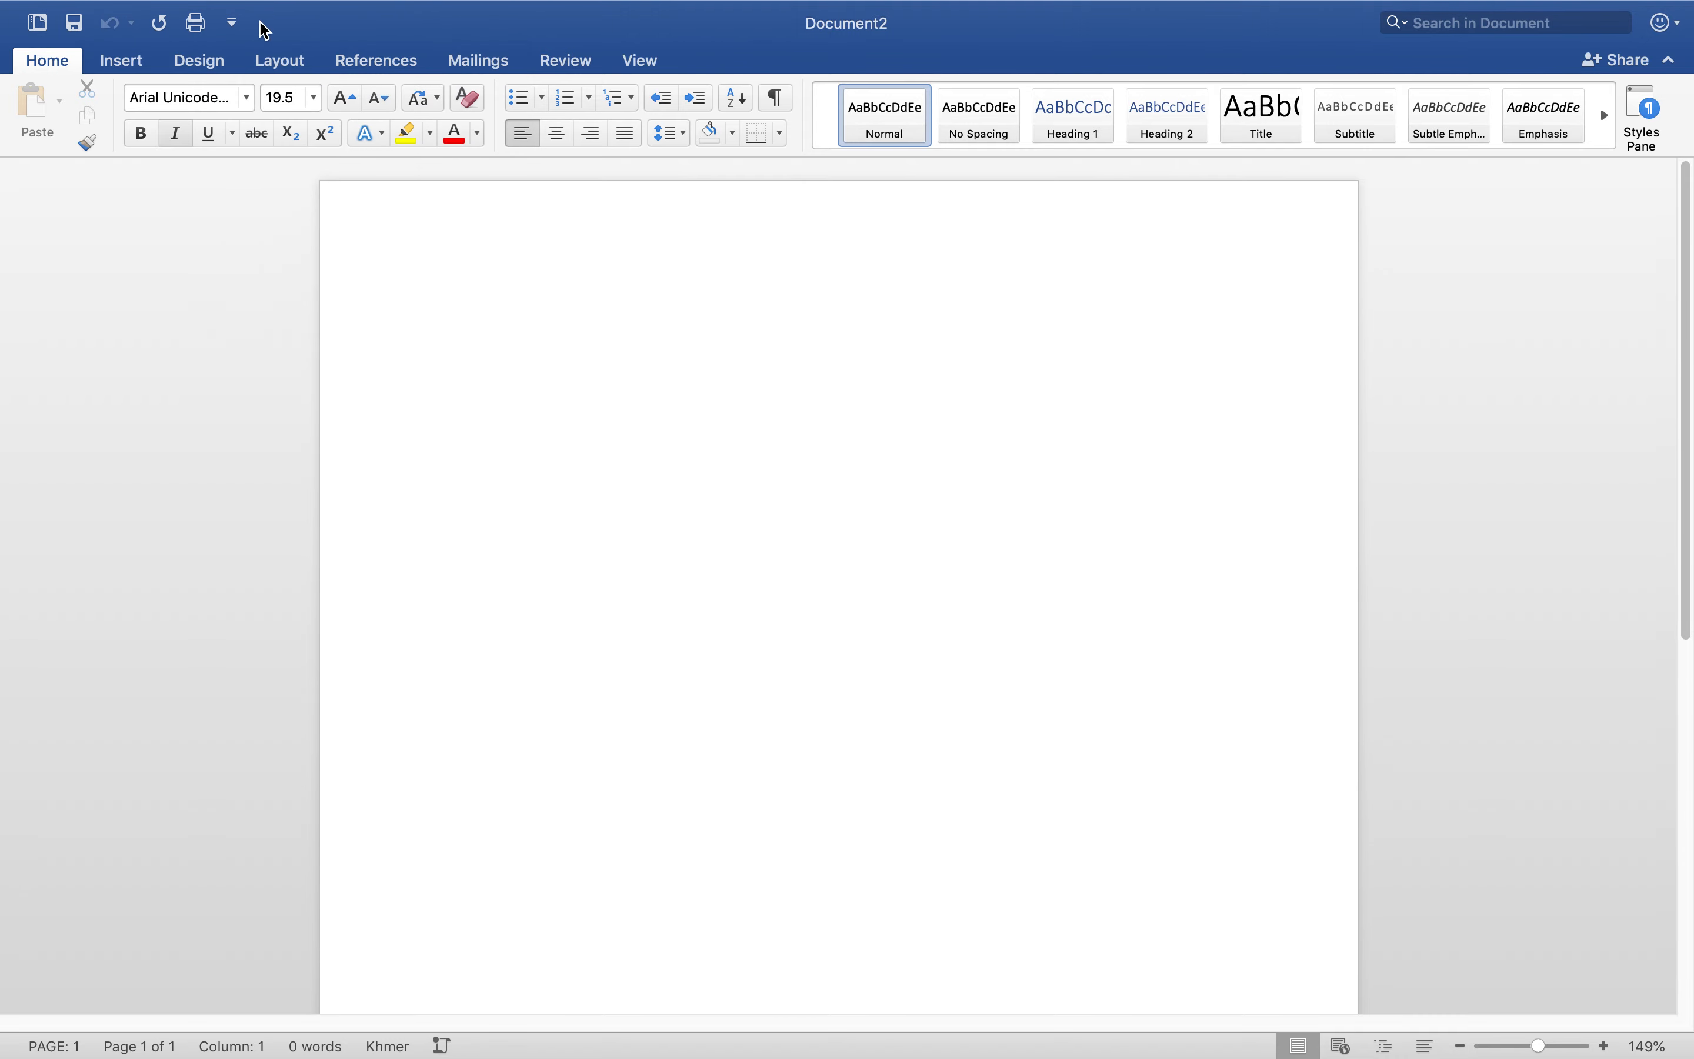
click(126, 62)
click(202, 61)
click(147, 69)
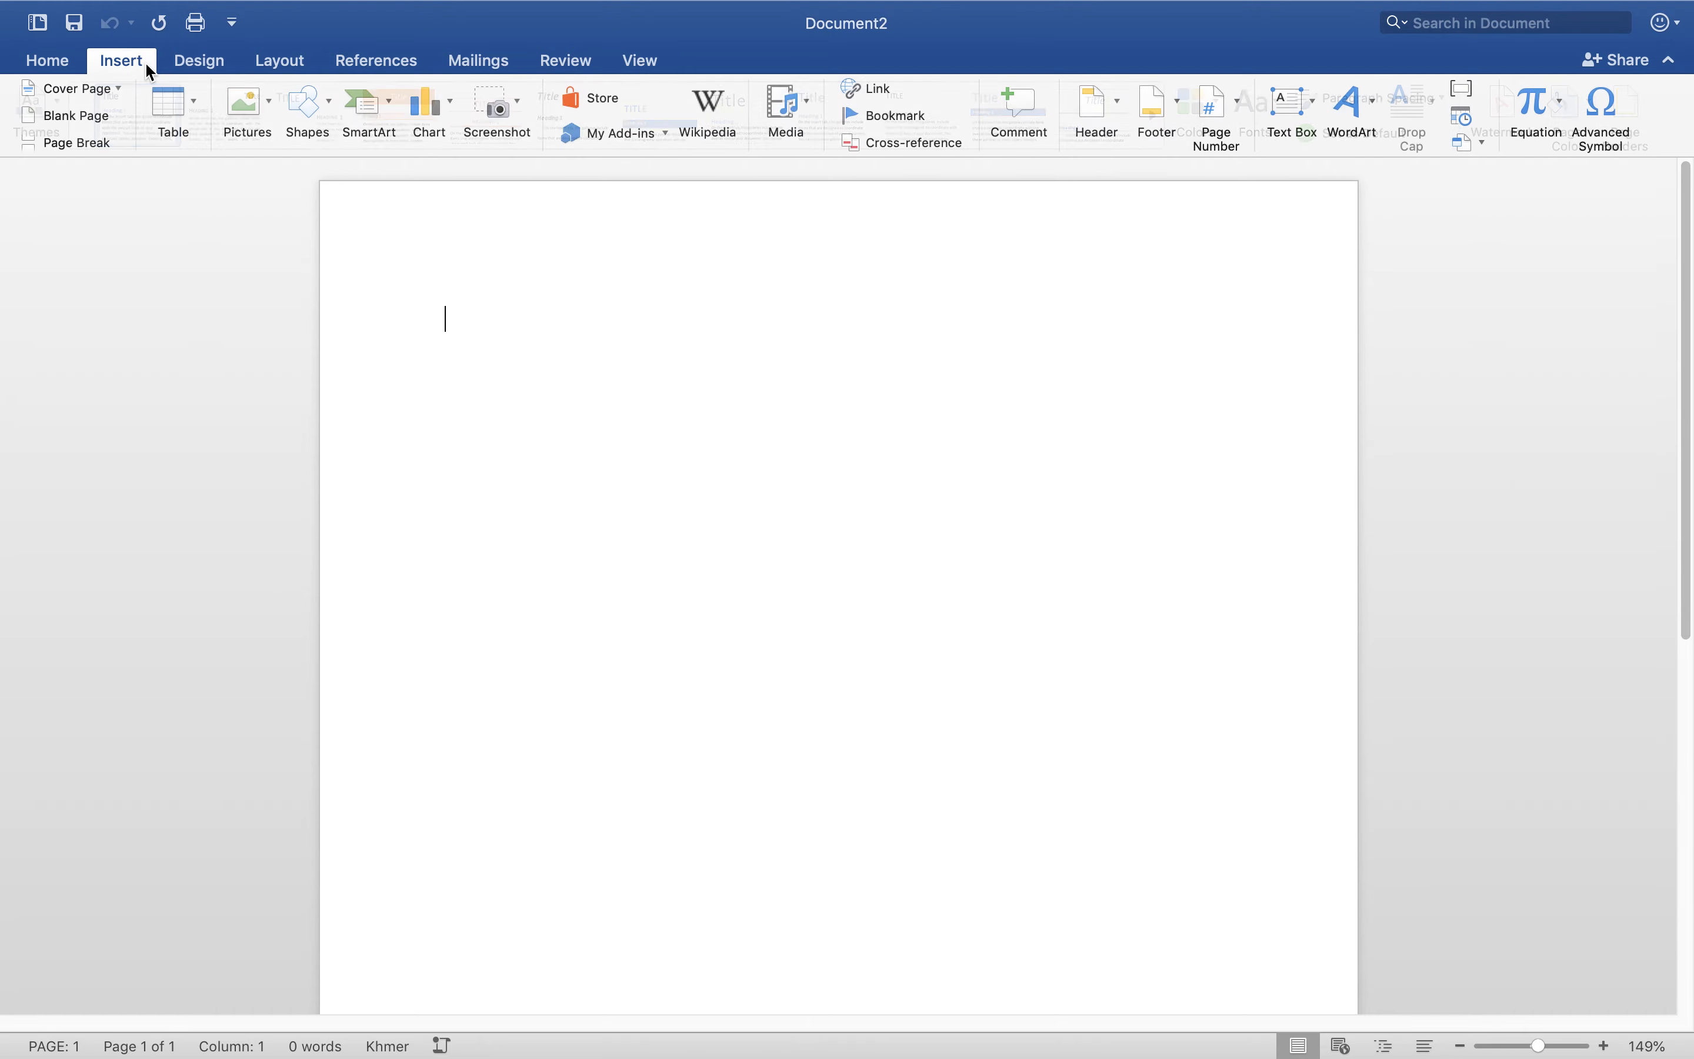
Open the full customization settings for the Quick Access Toolbar, checking the Ribbon settings as well.
click(233, 22)
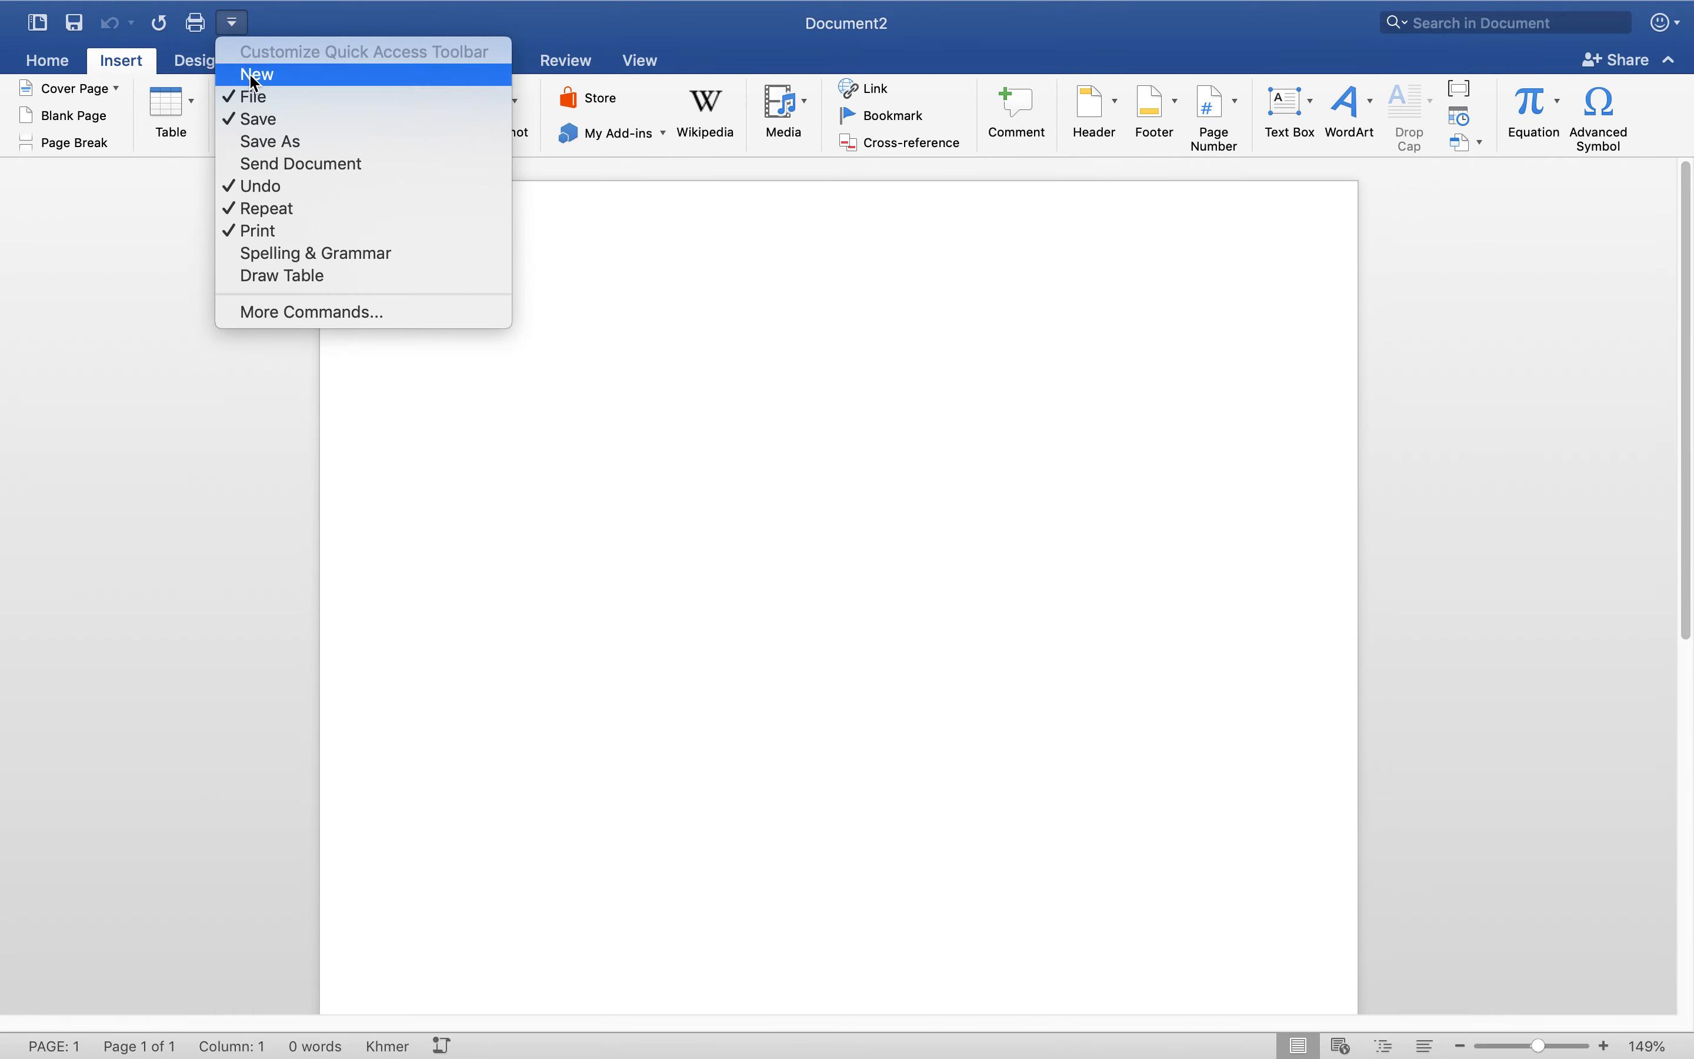
click(328, 312)
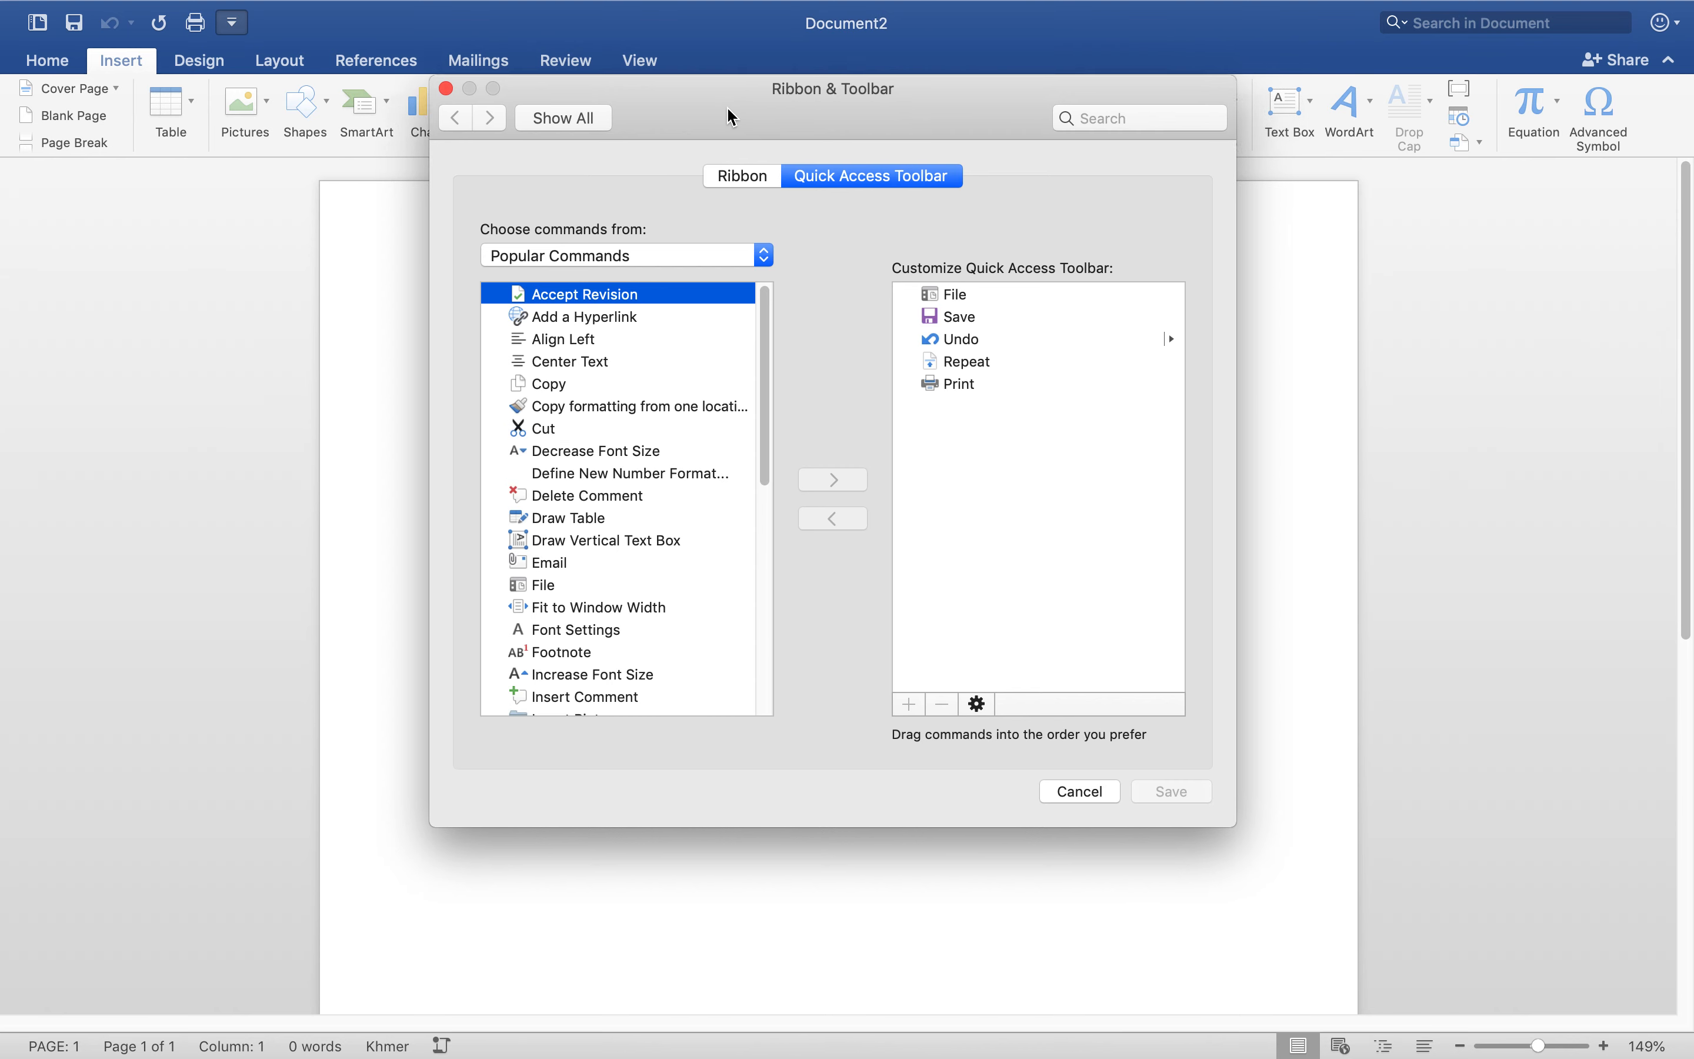
click(675, 153)
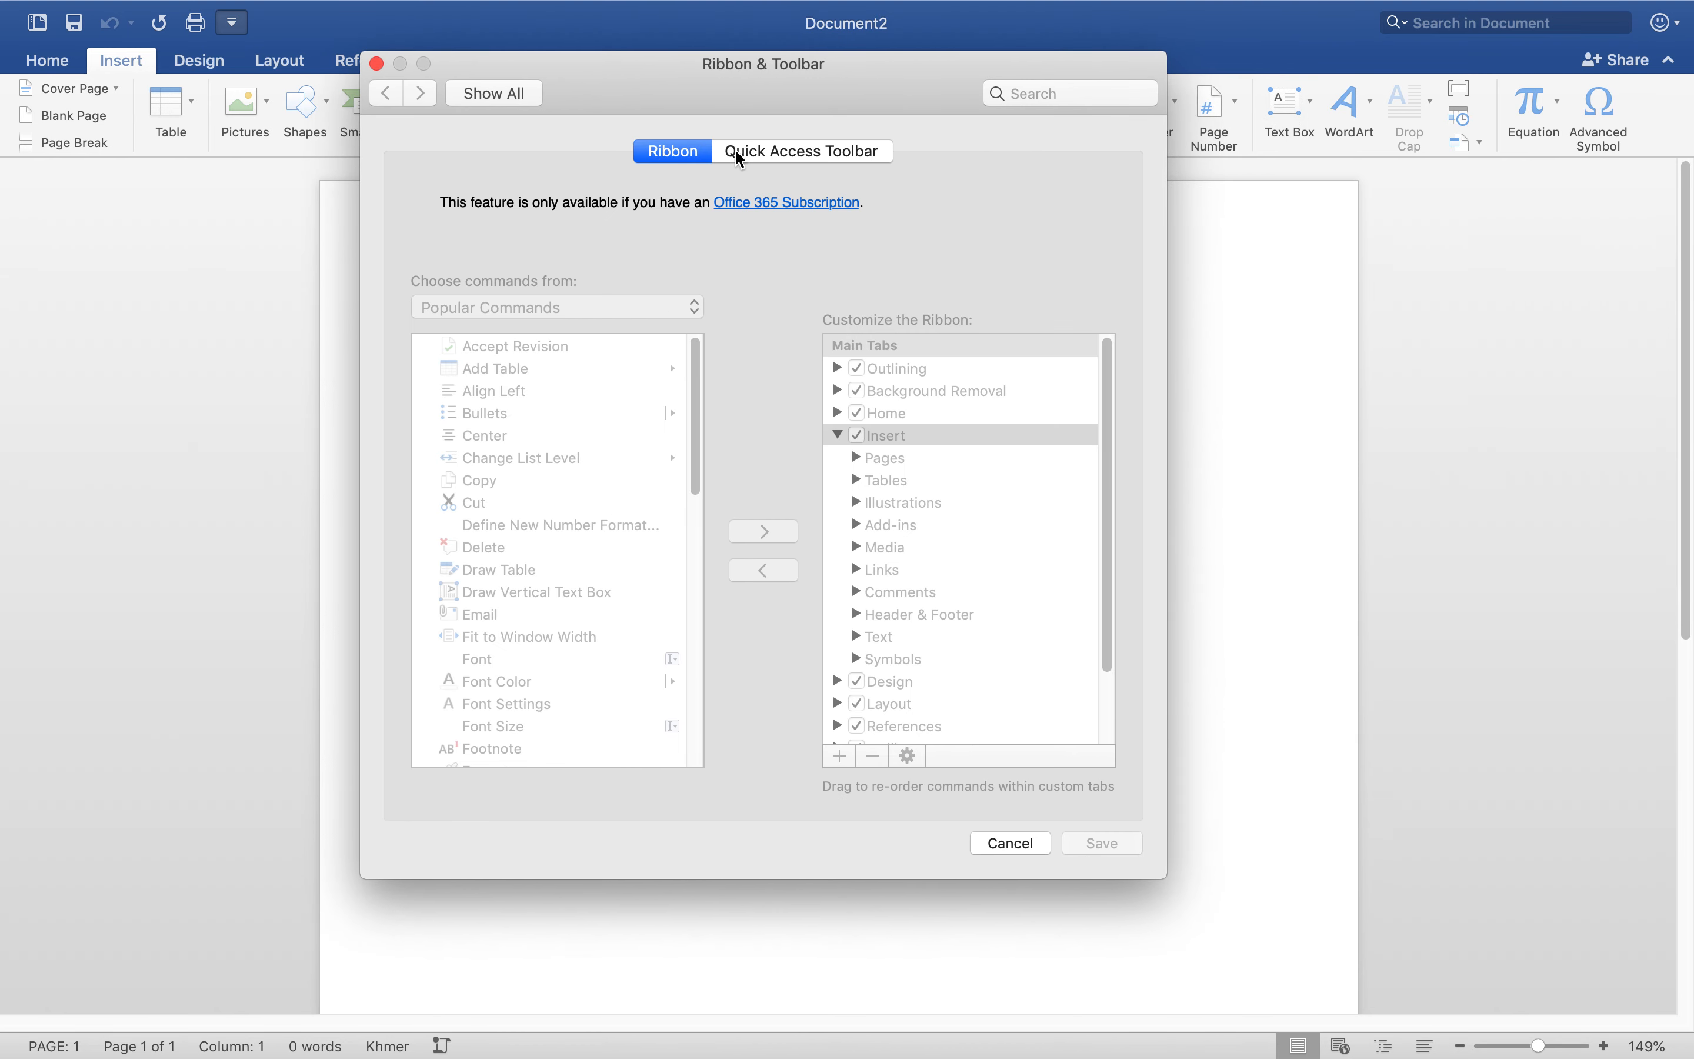
click(744, 155)
click(674, 158)
click(751, 152)
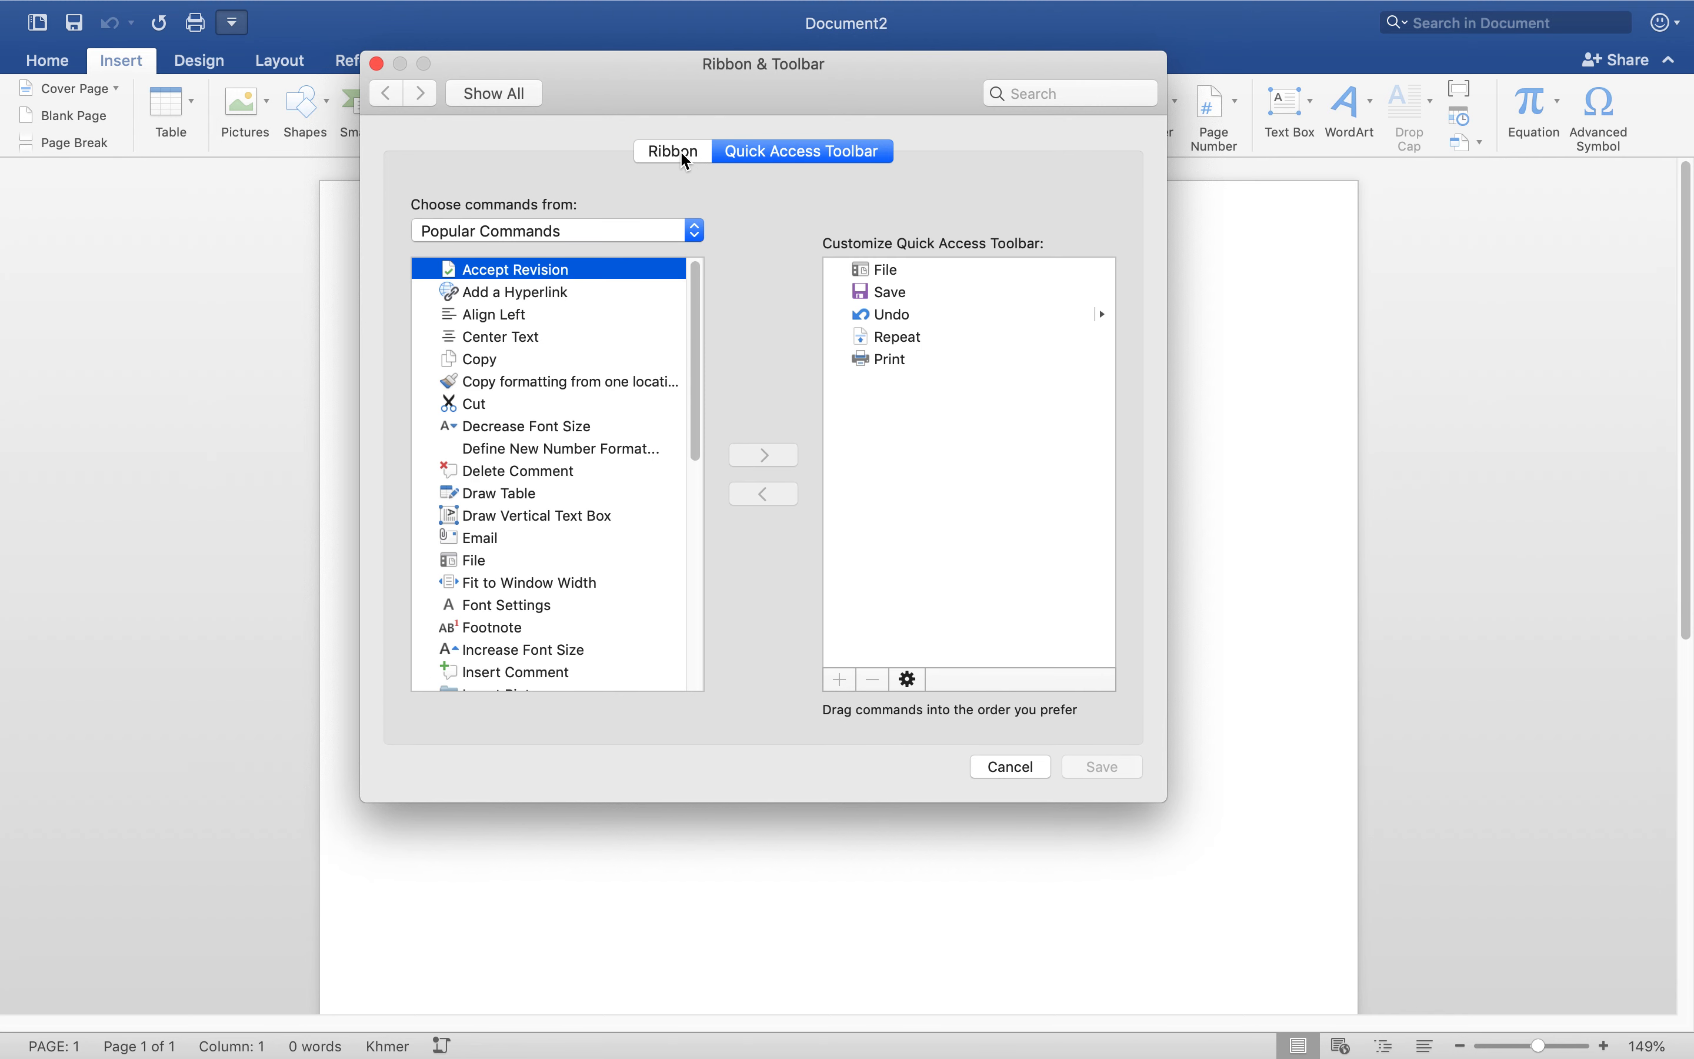
drag(630, 84, 722, 81)
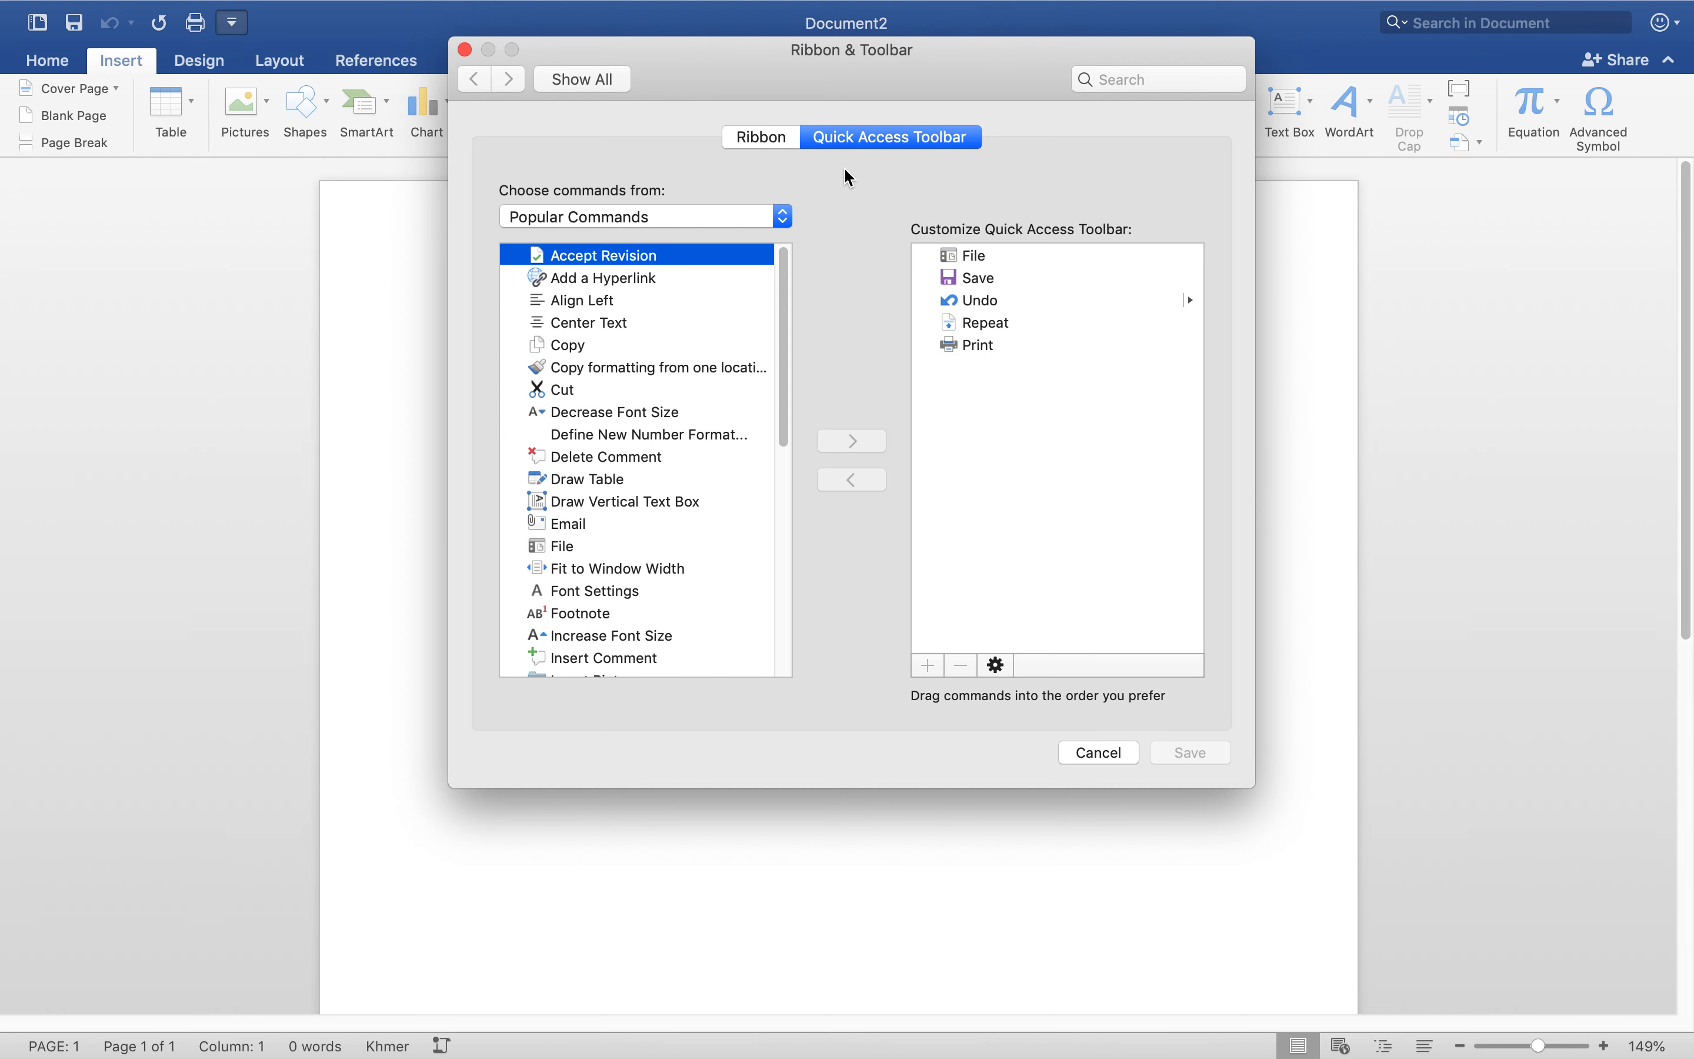
List All Commands as the source and add Add a Blank Page to the Quick Access Toolbar.
click(665, 223)
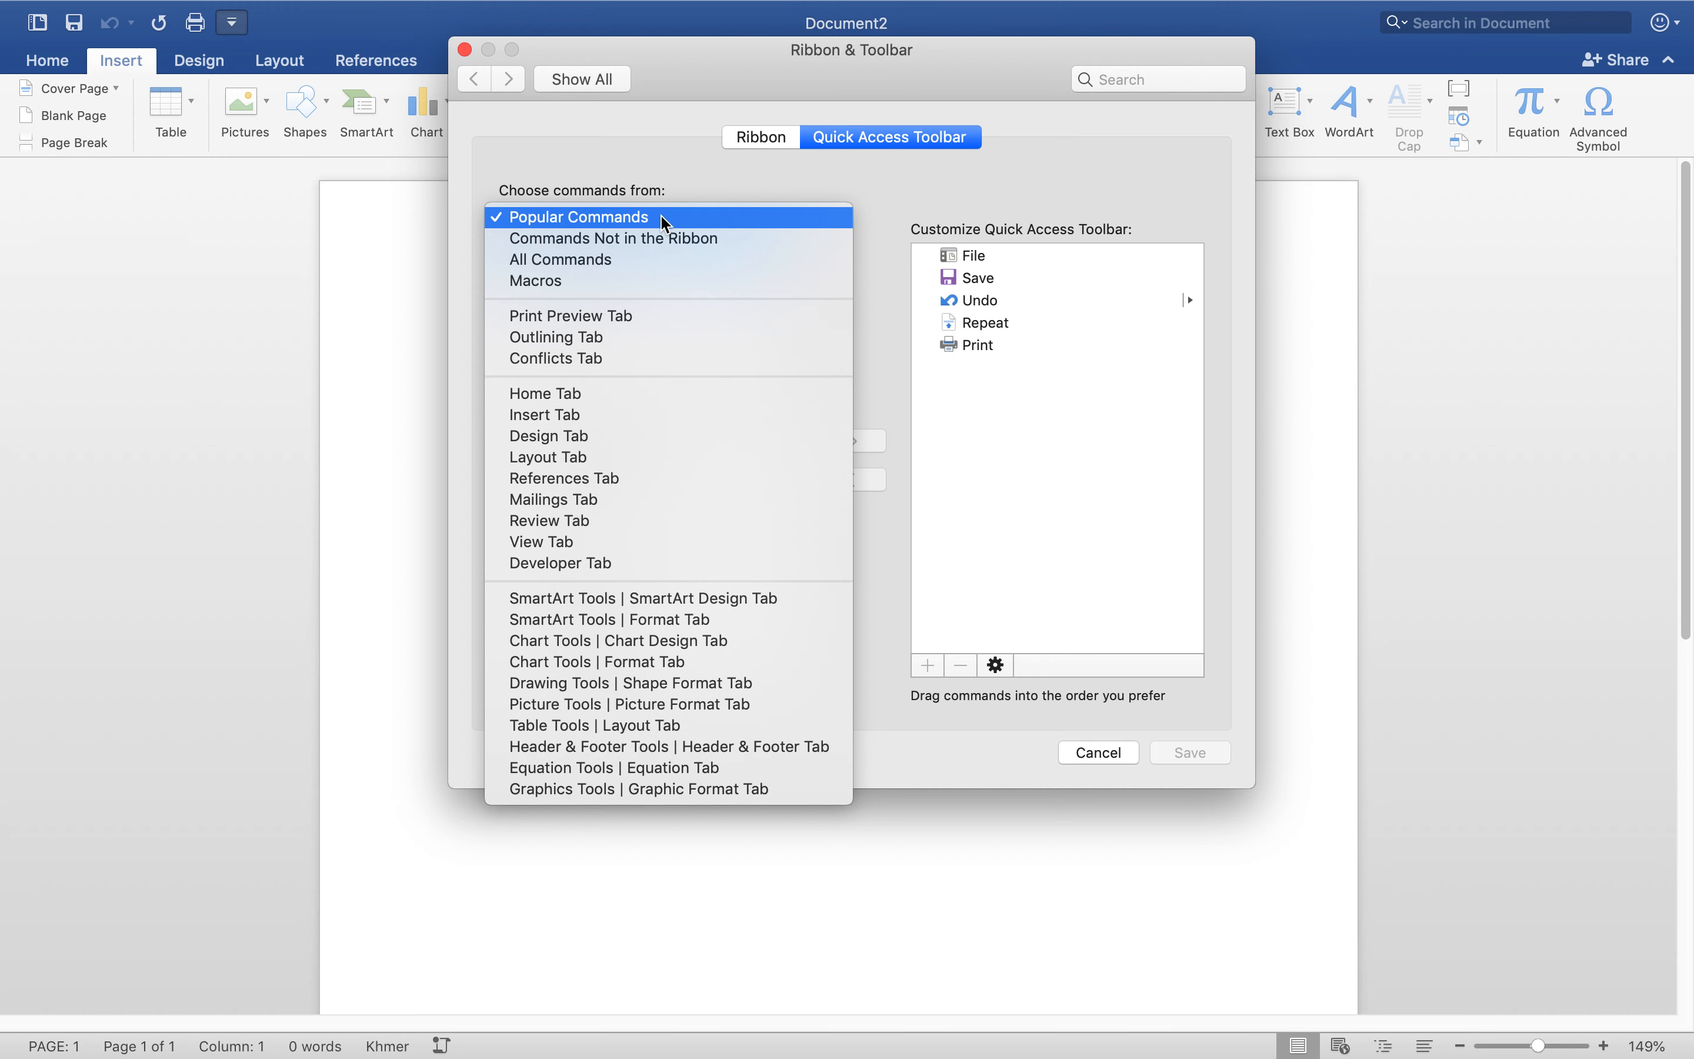
click(602, 272)
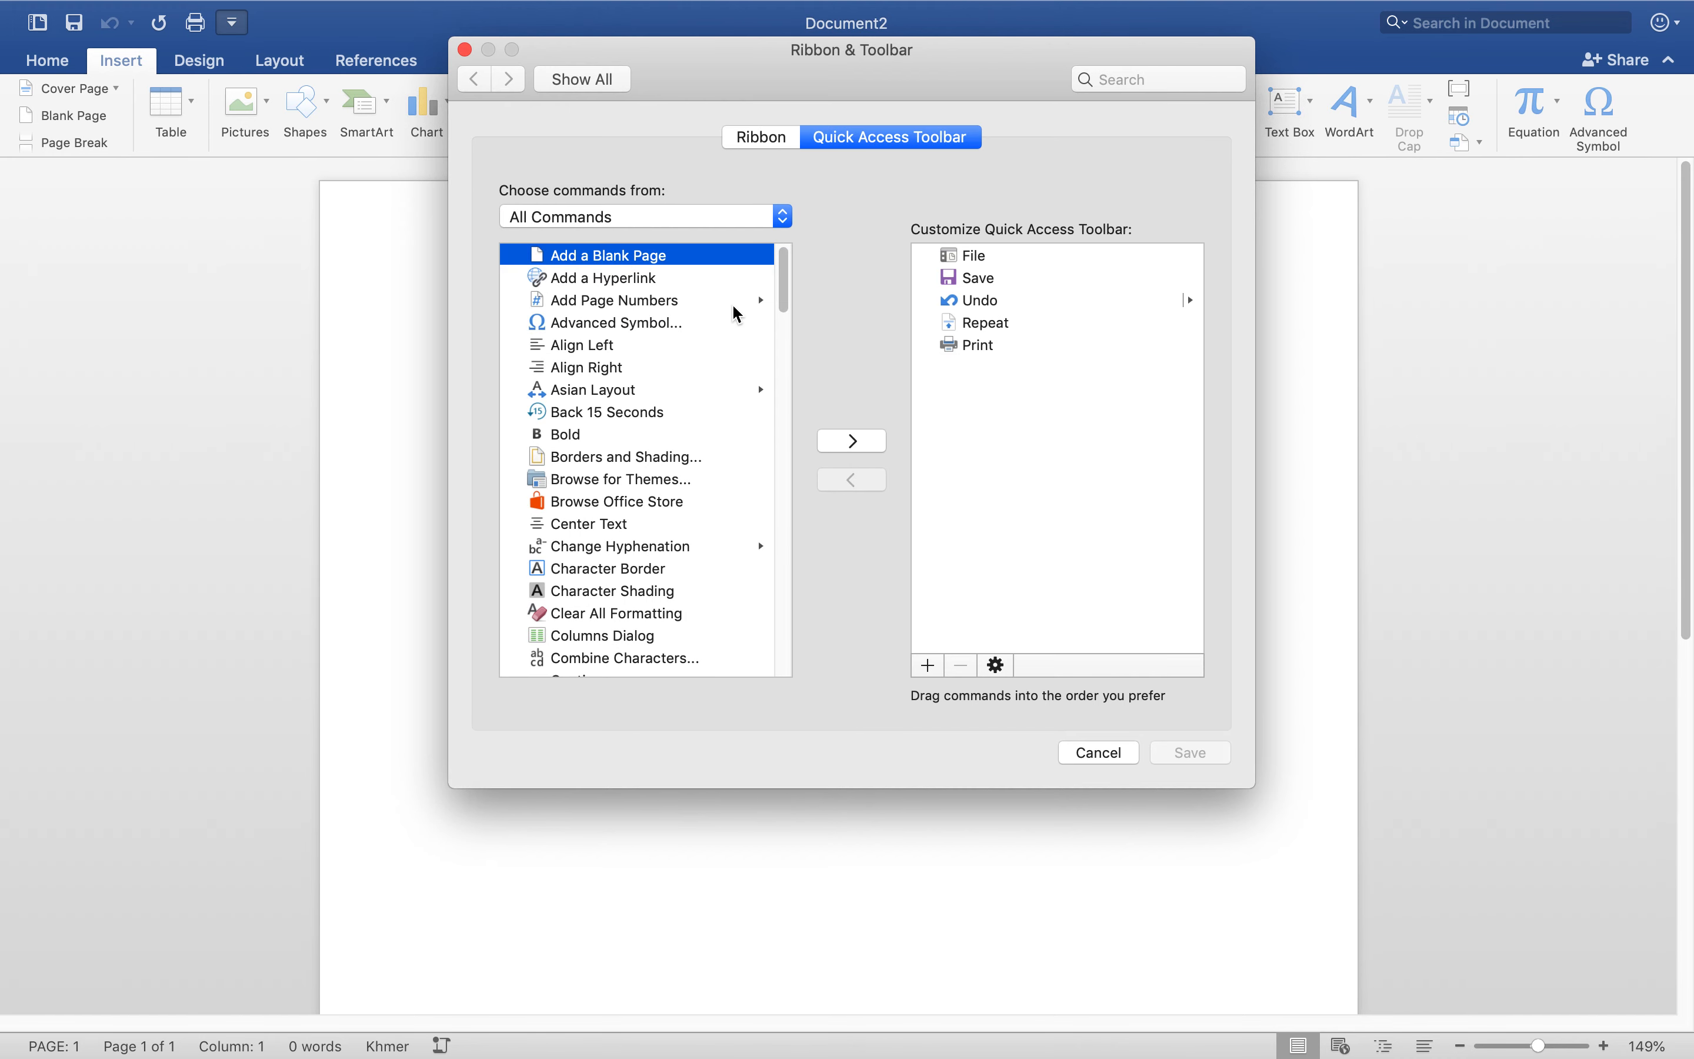
click(652, 279)
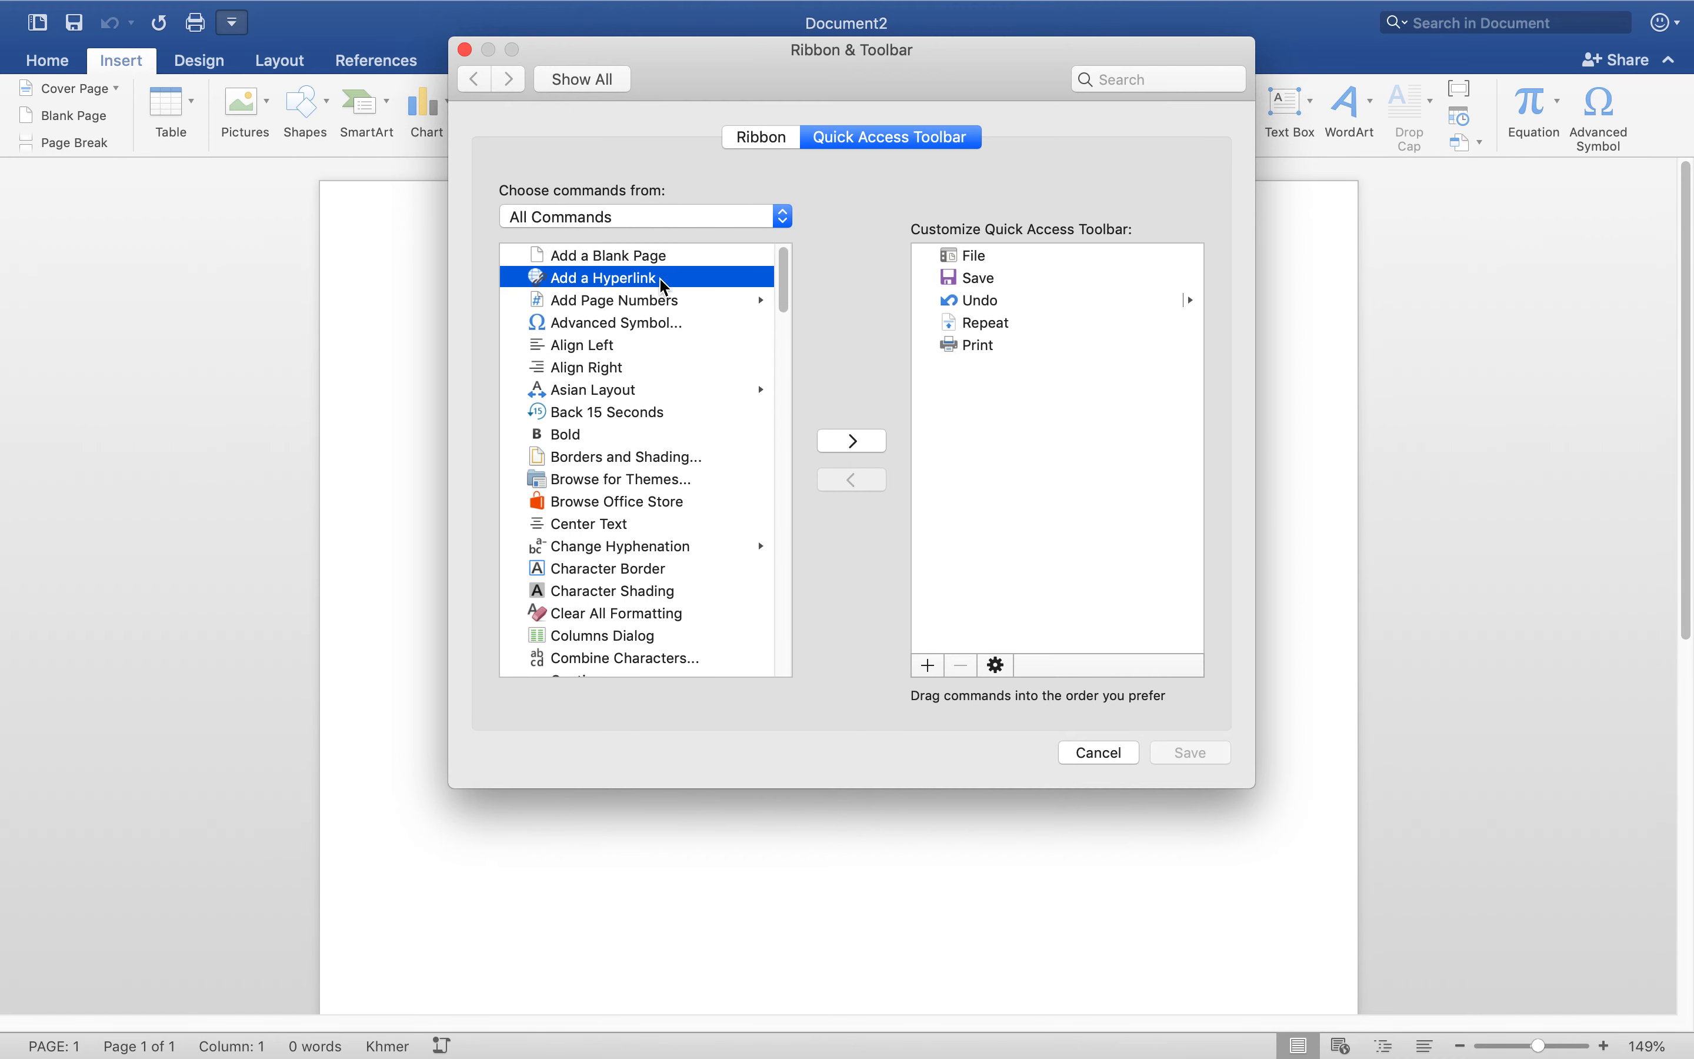
click(634, 264)
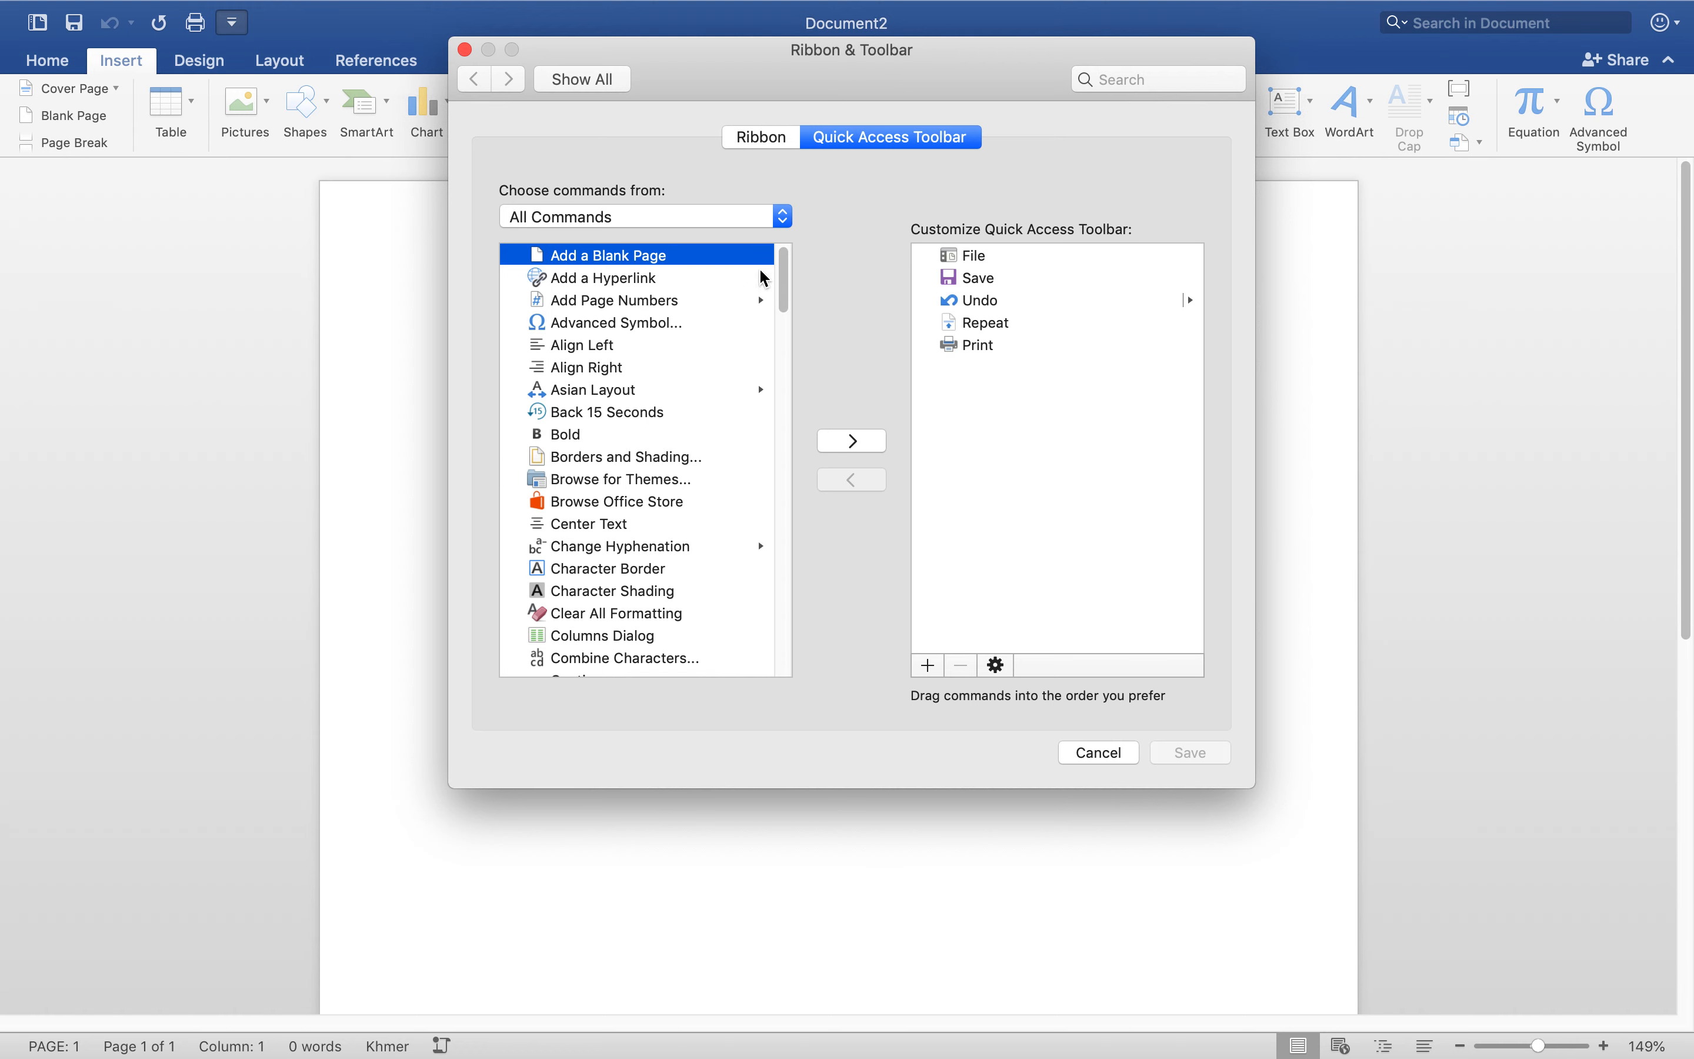
click(854, 442)
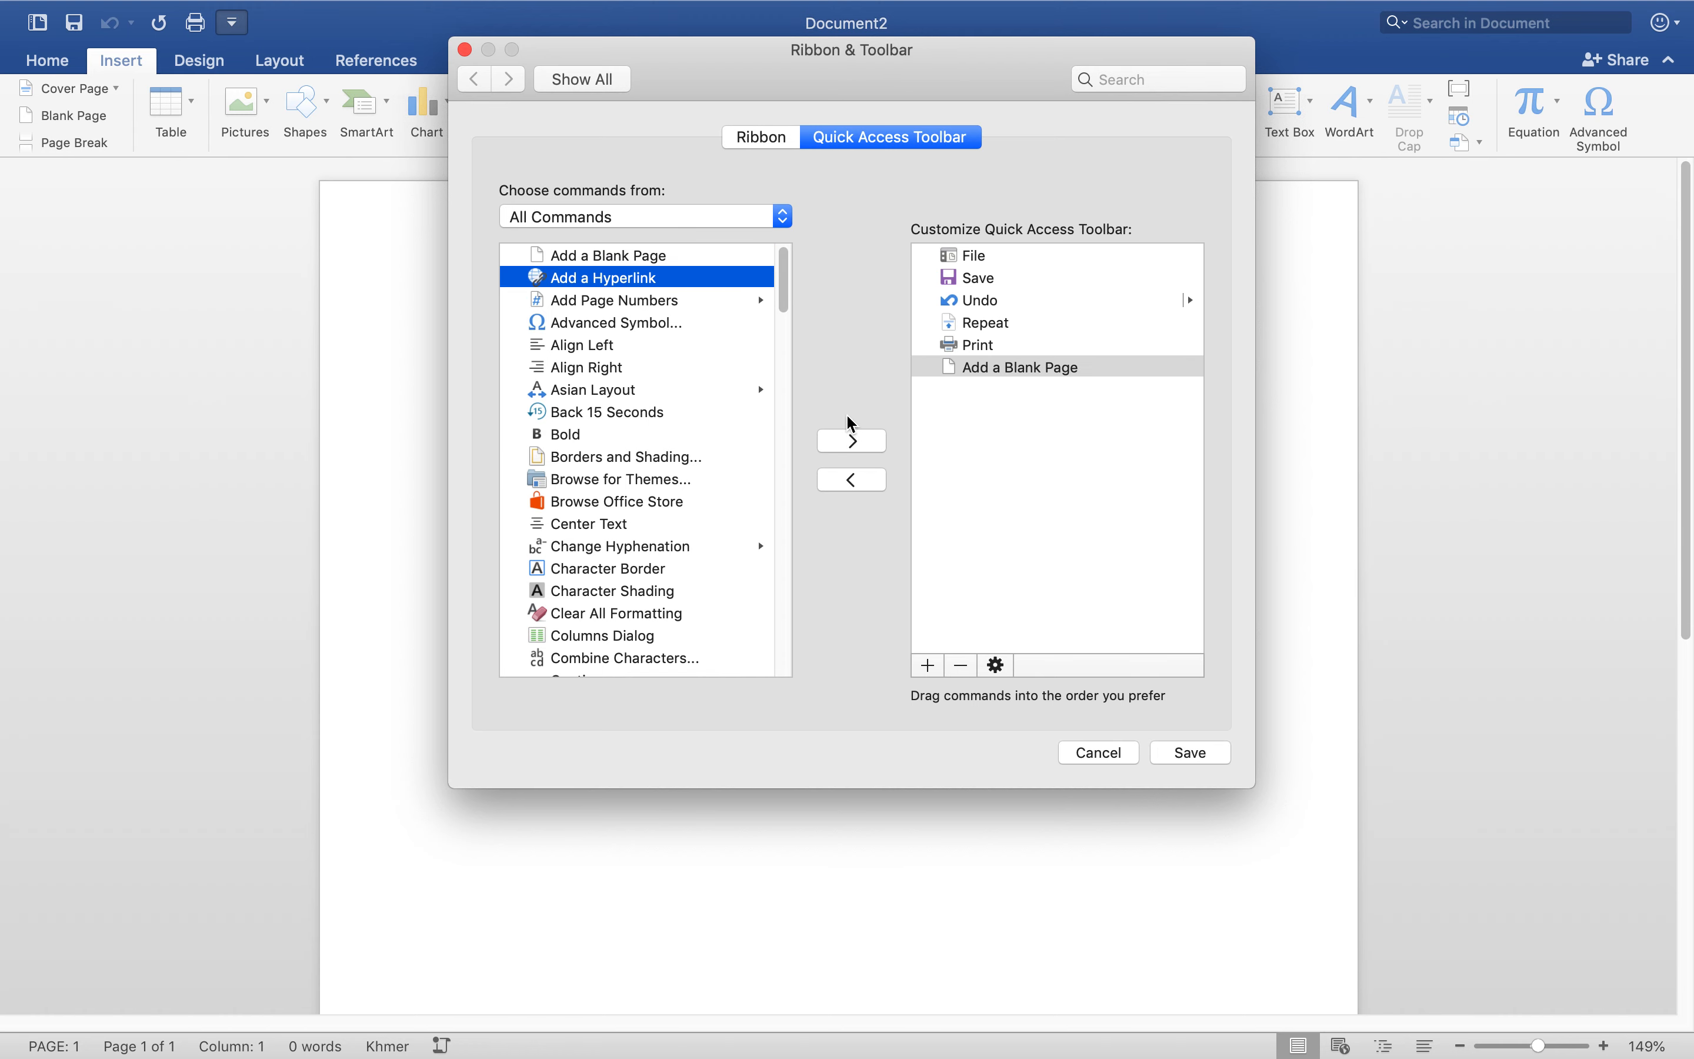
Add the Advanced Symbol command to the Quick Access Toolbar's command list.
click(626, 302)
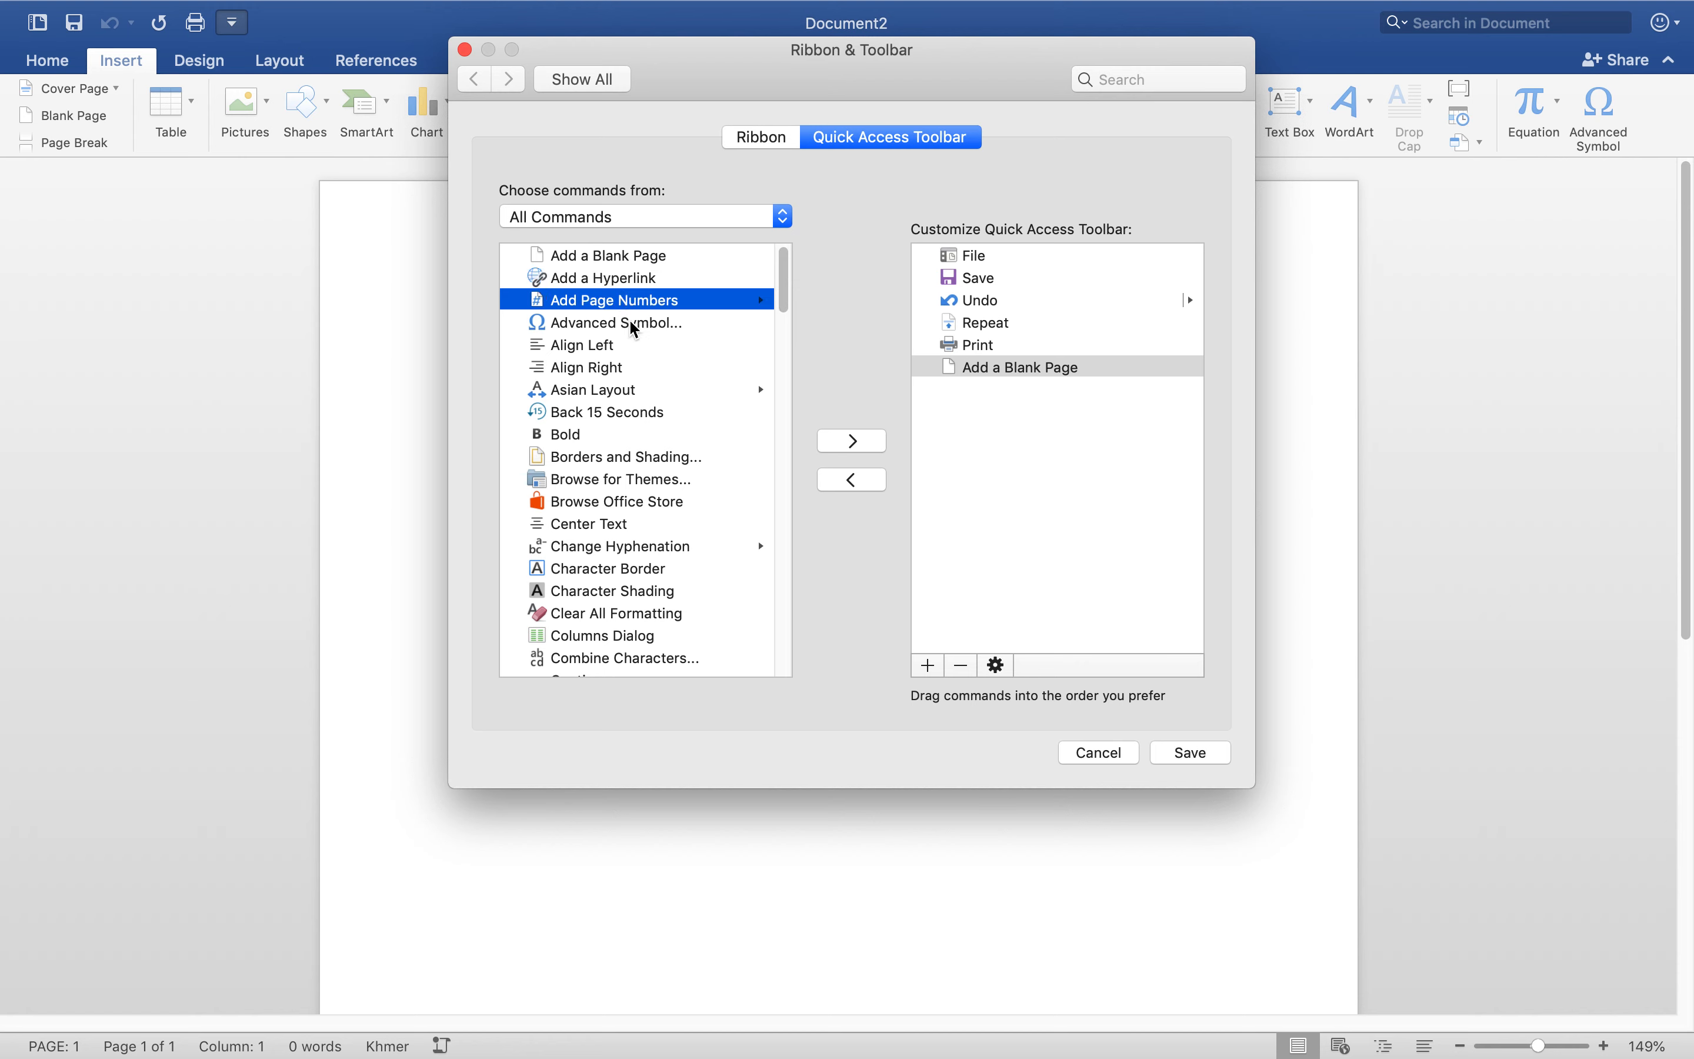
click(630, 324)
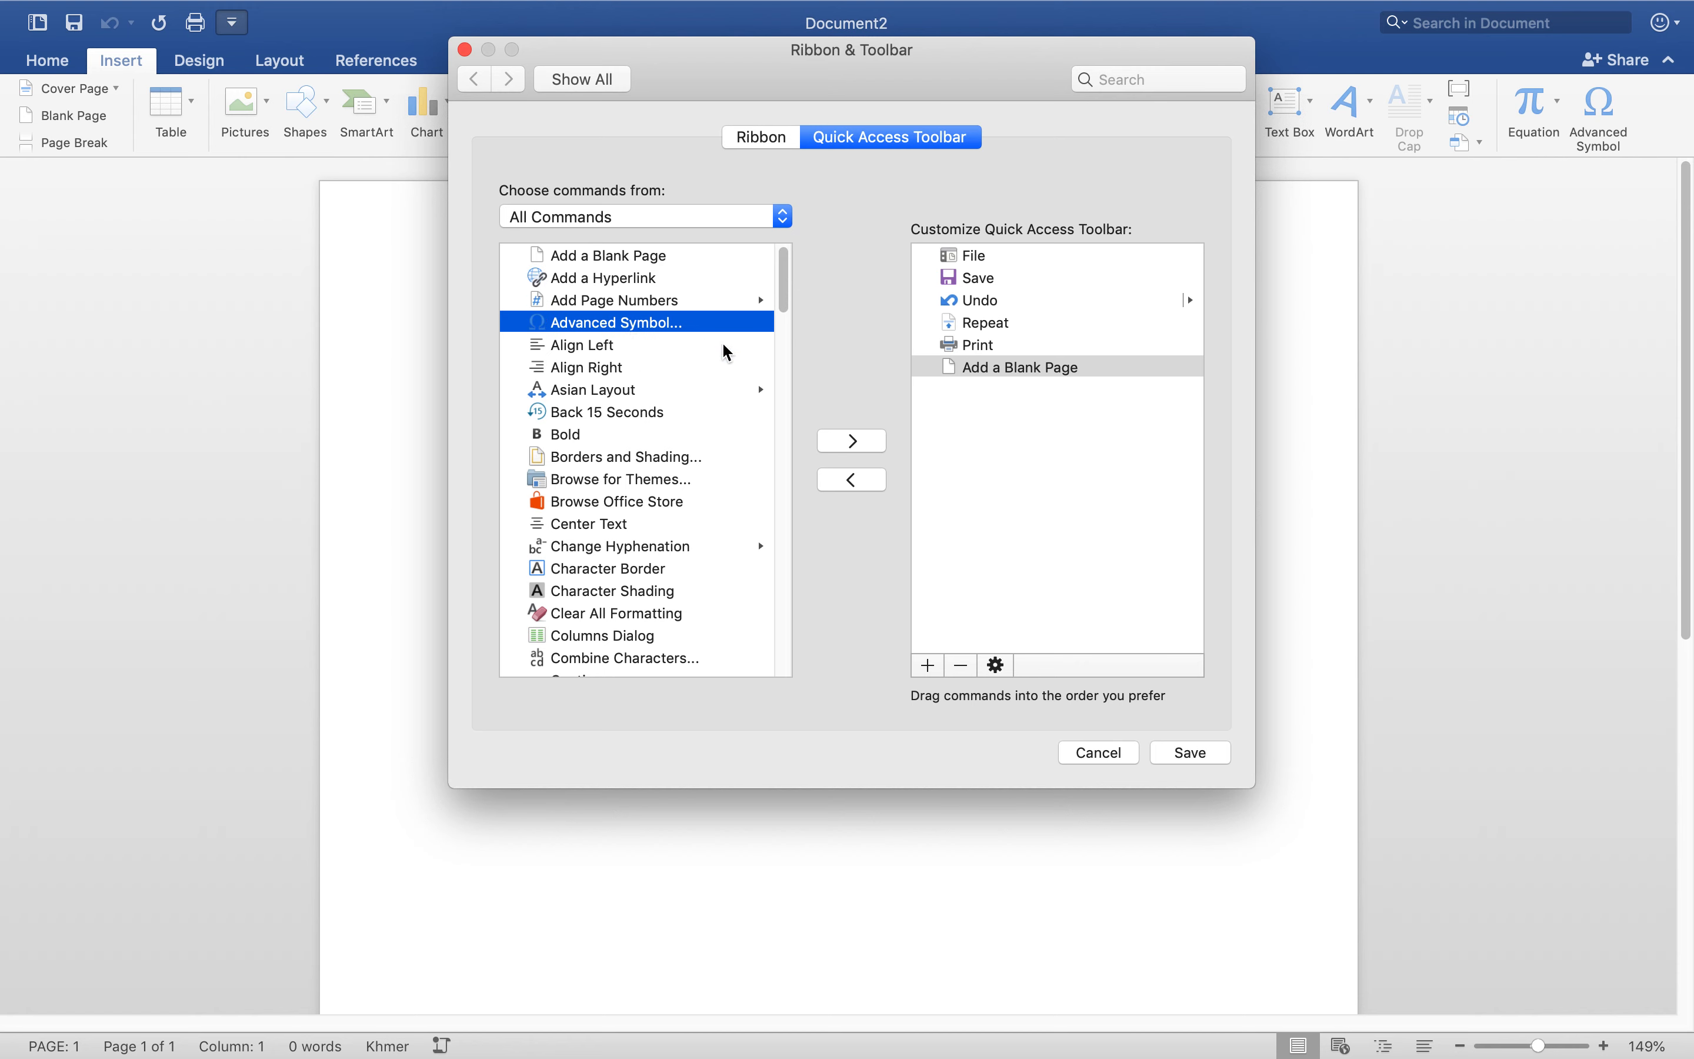
click(832, 442)
Find the Copy command among all commands and add it to the Quick Access Toolbar.
scroll(704, 420, down, 1)
click(659, 458)
scroll(656, 458, down, 5)
scroll(653, 459, down, 1)
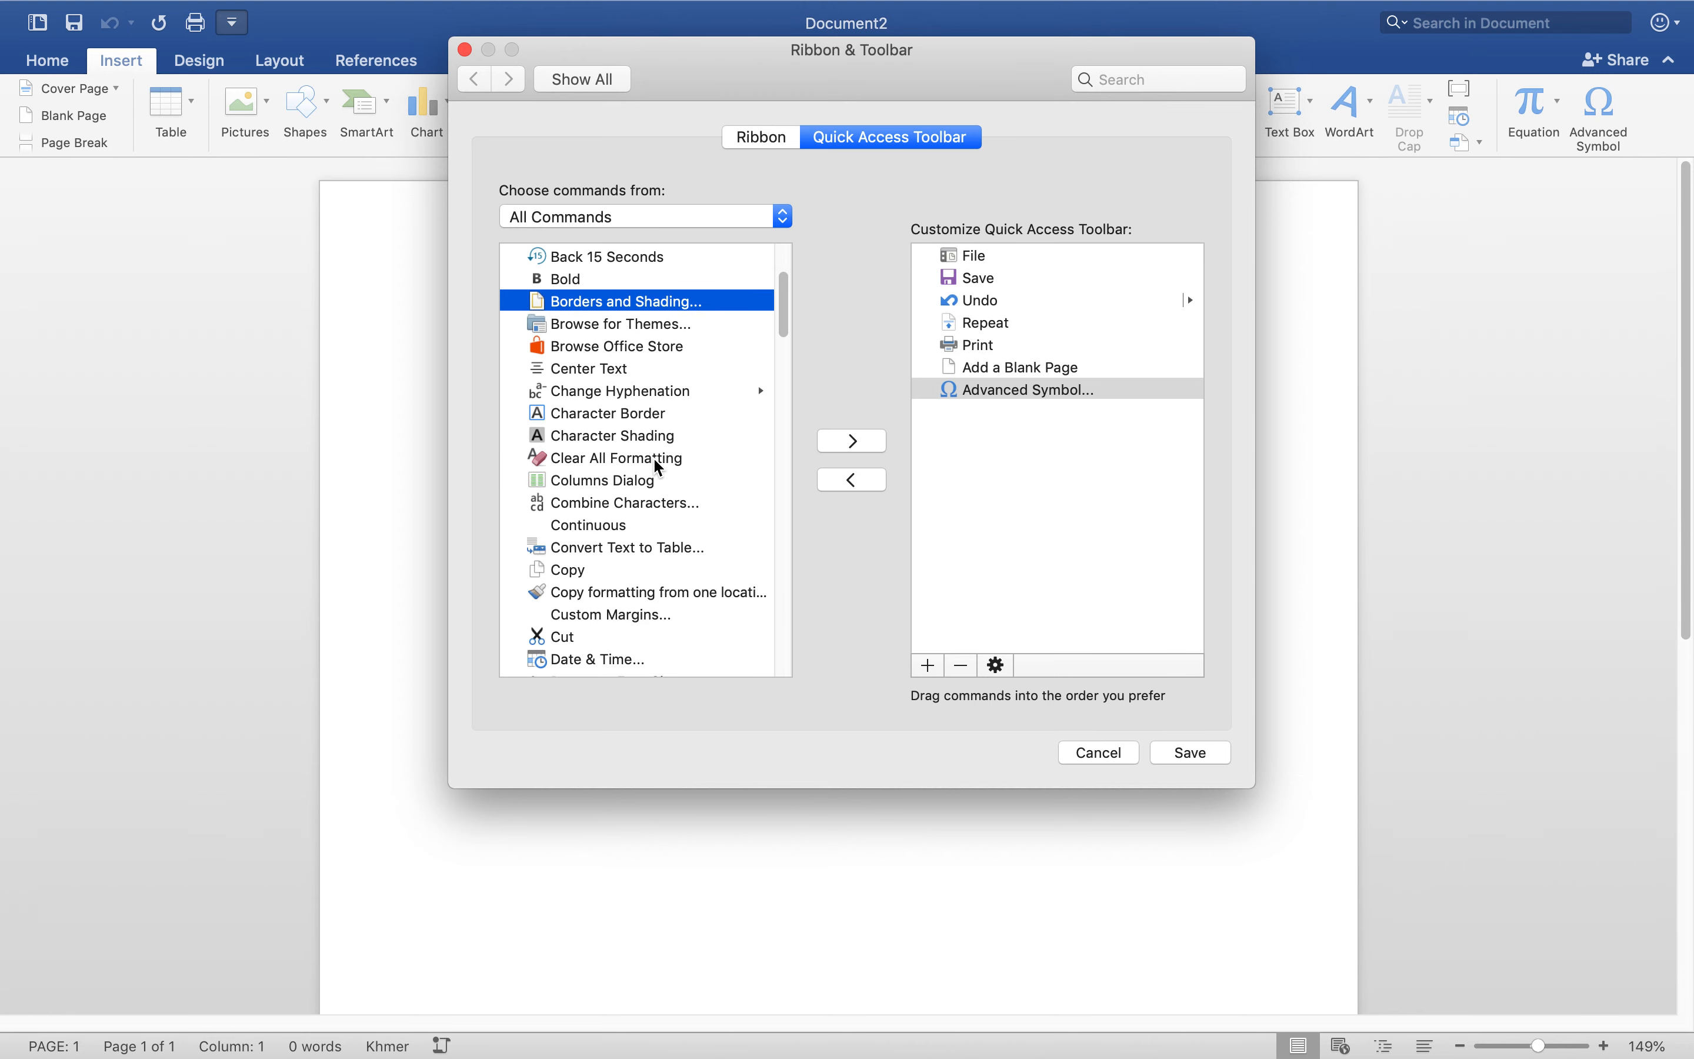
scroll(657, 463, down, 5)
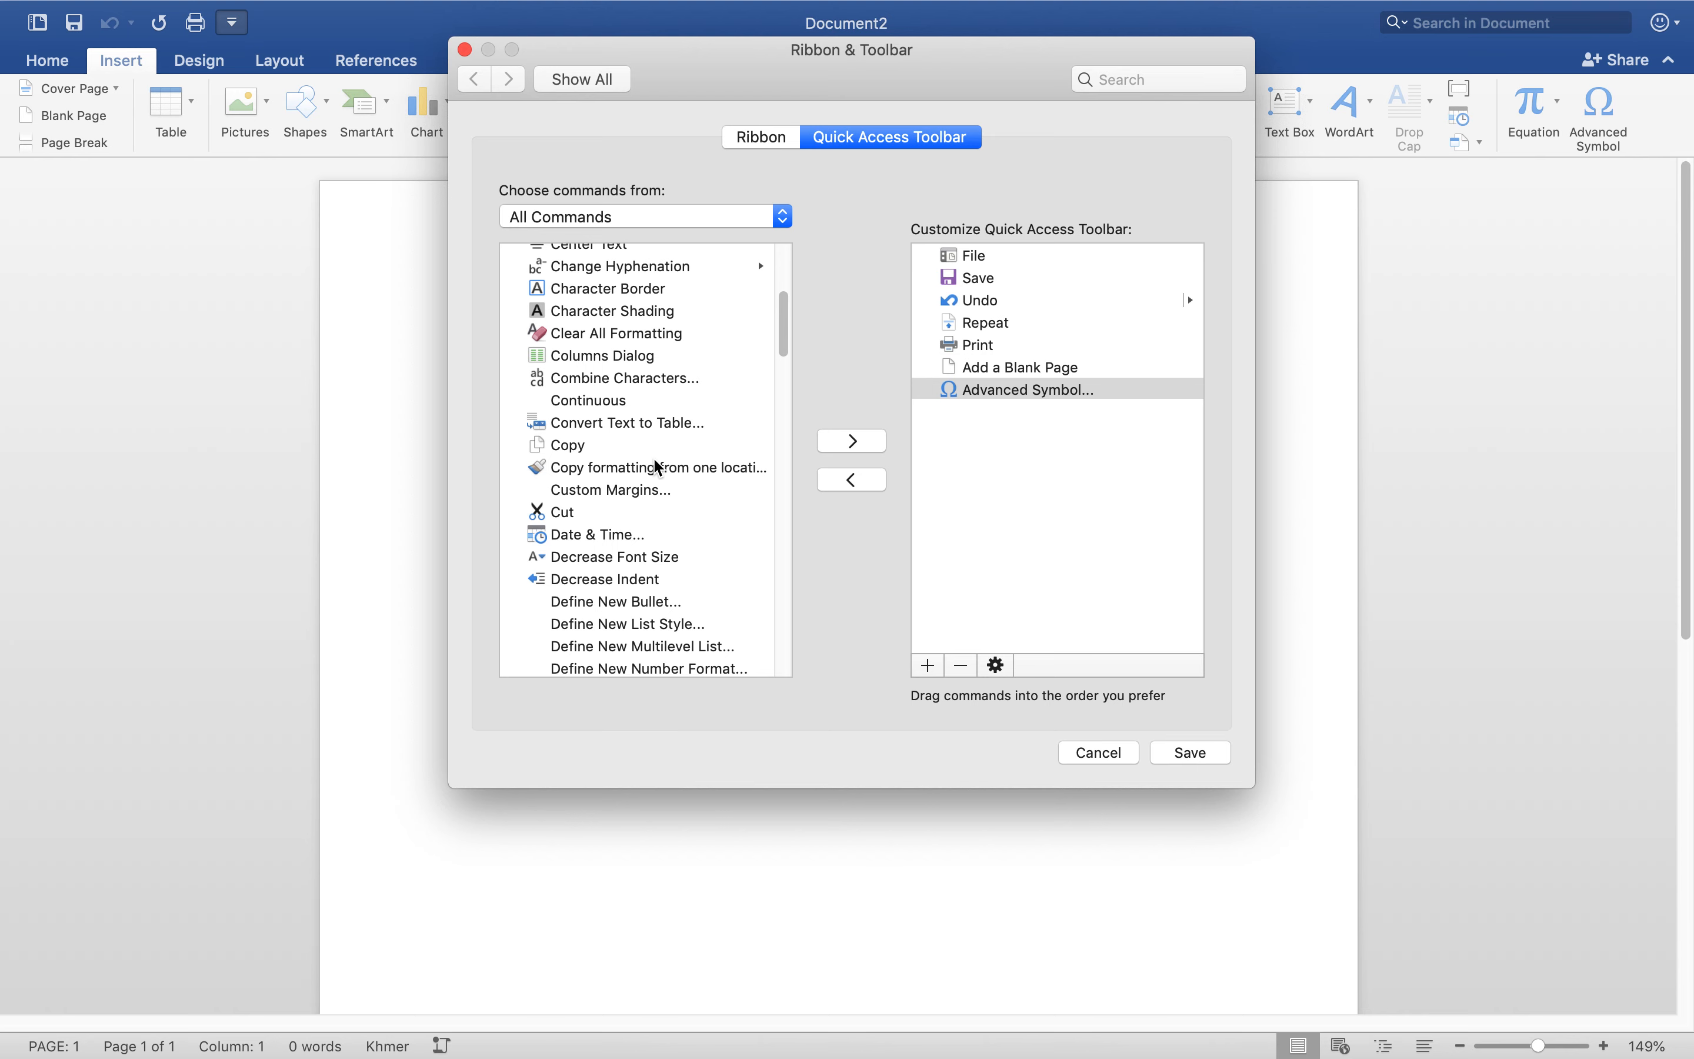
click(603, 445)
click(844, 443)
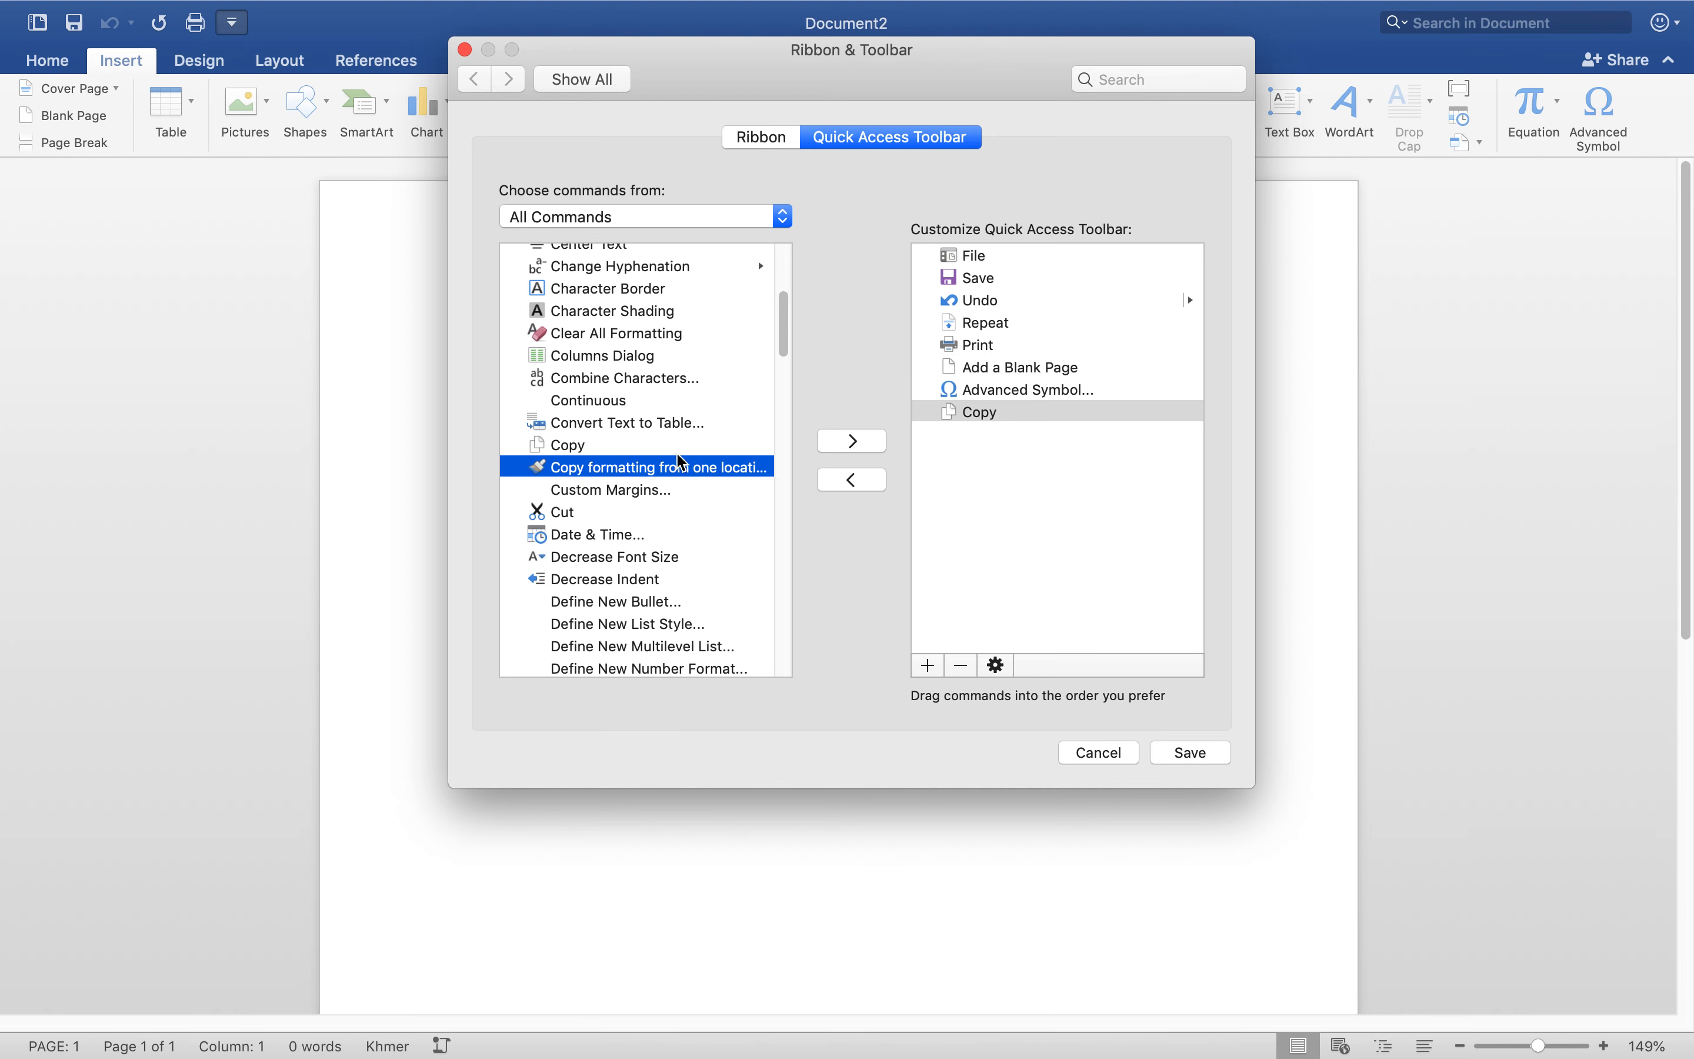
Find the Insert New Equation command among all commands and add it to the Quick Access Toolbar.
click(592, 512)
scroll(593, 510, down, 2)
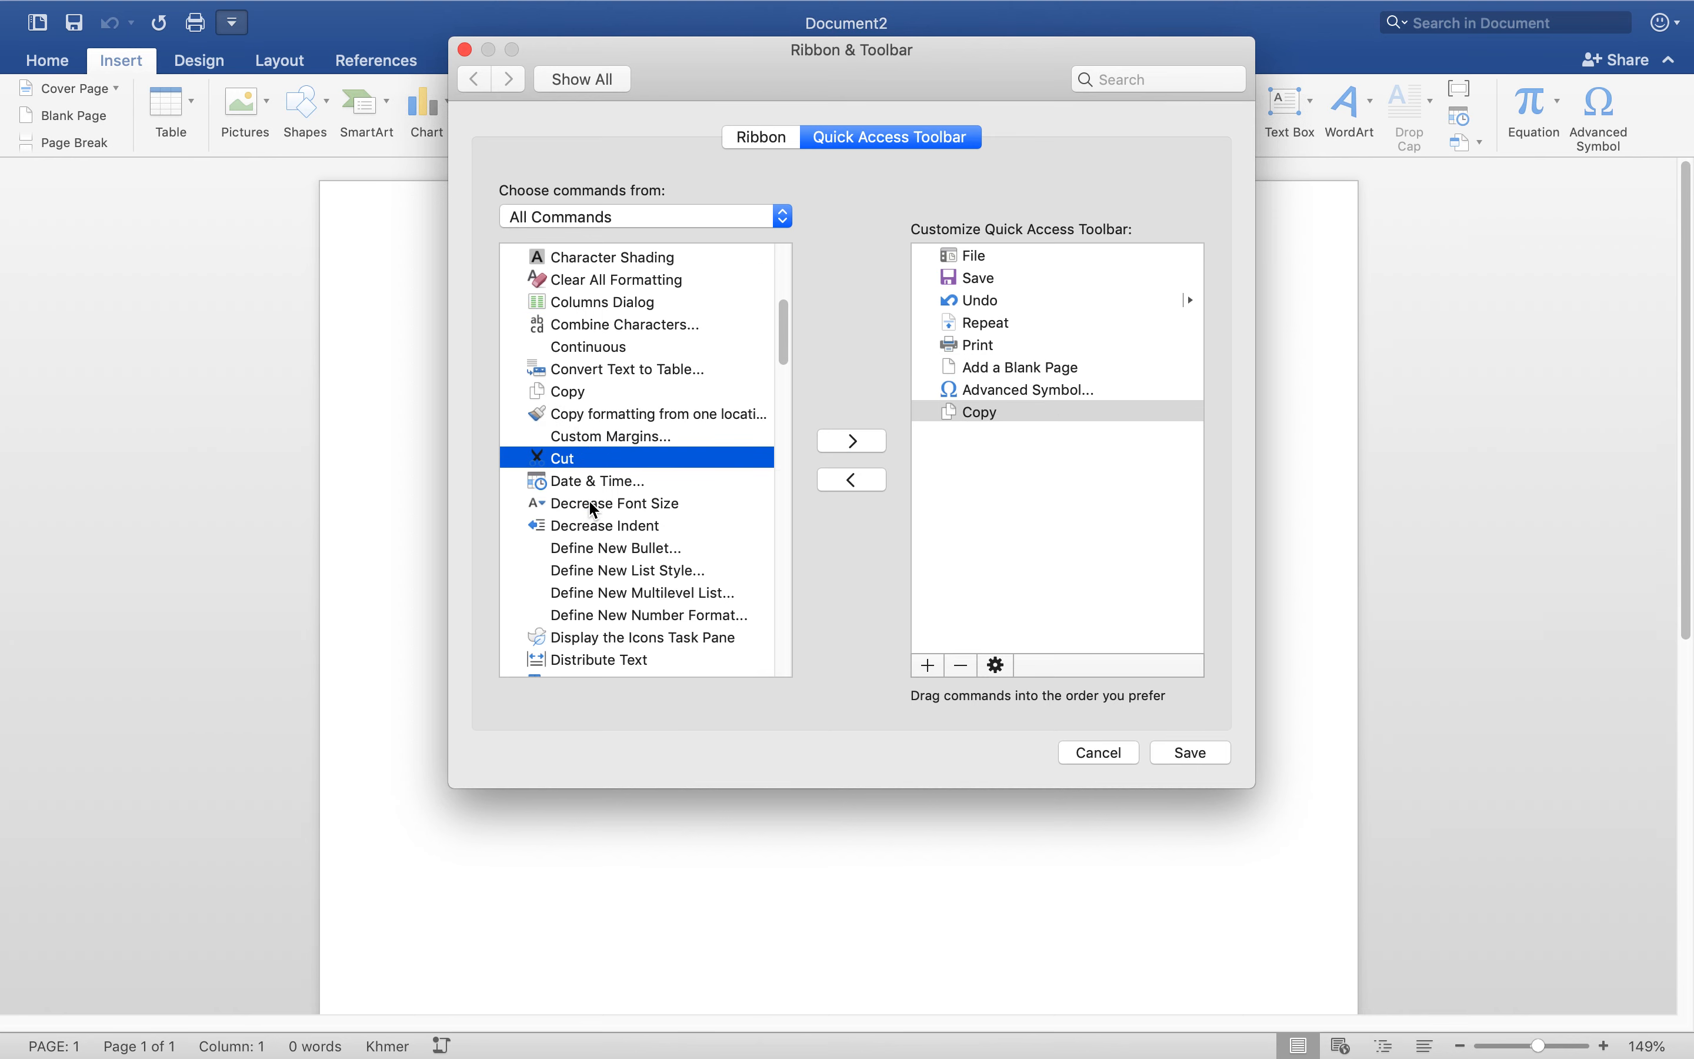
scroll(593, 510, down, 4)
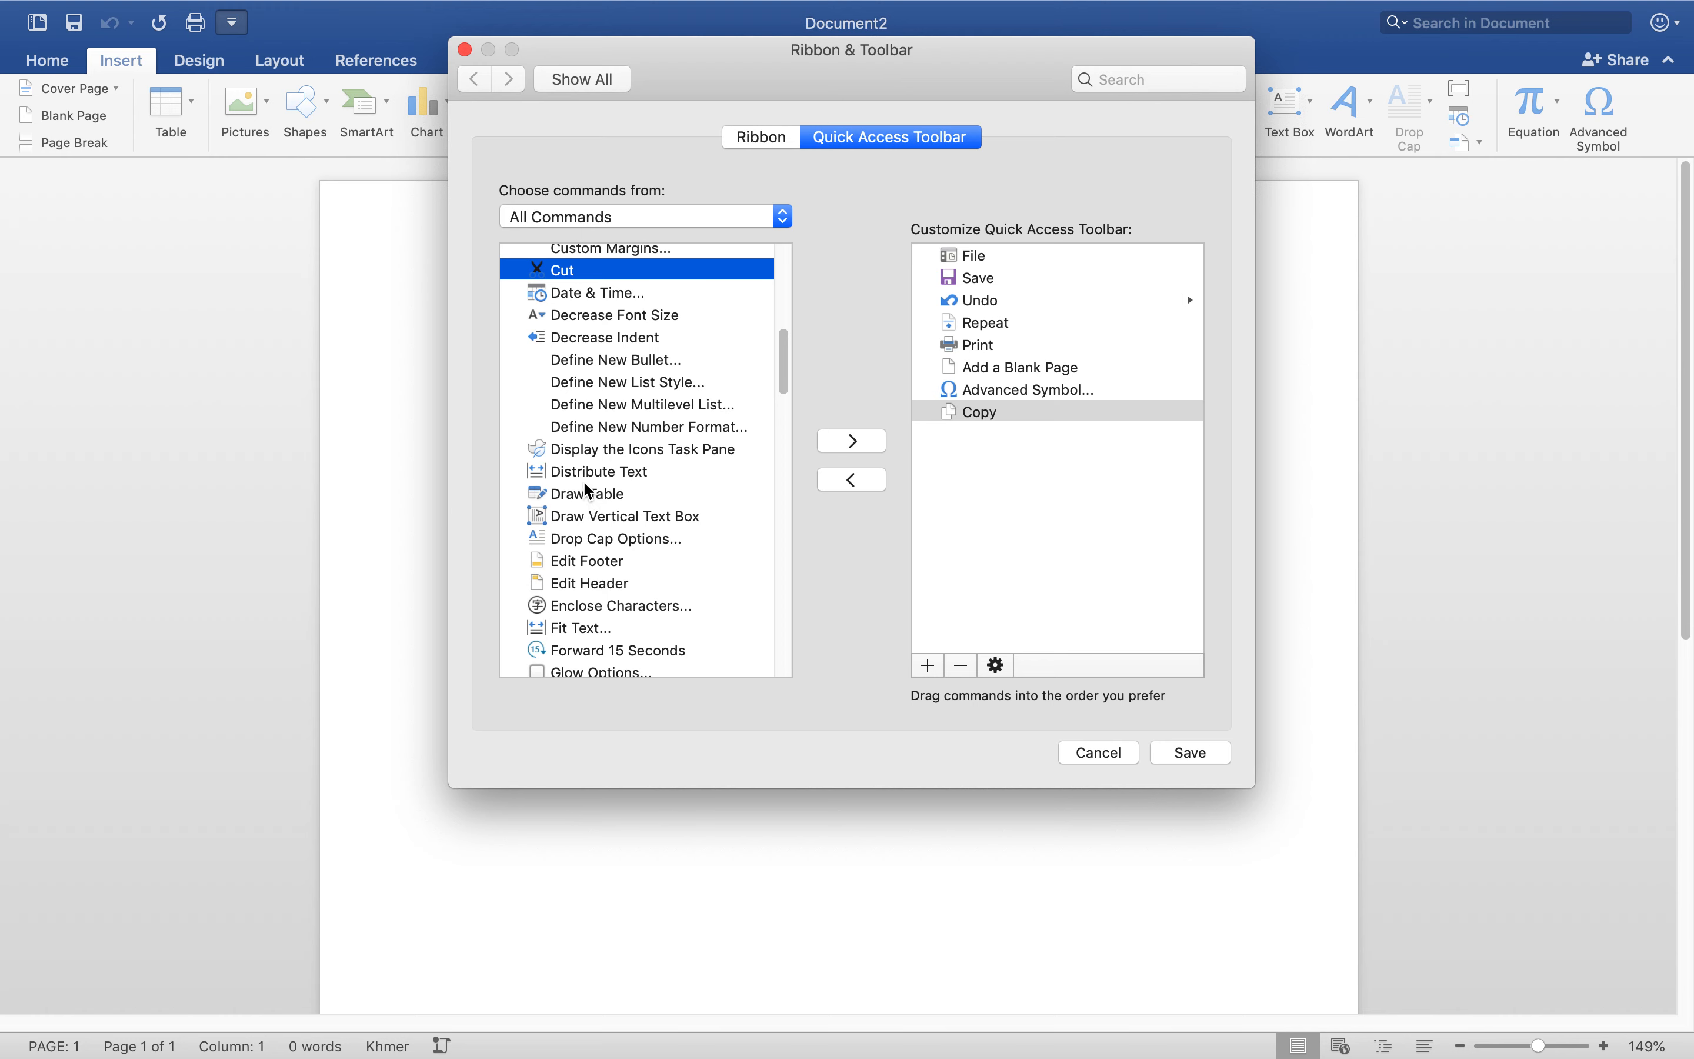
scroll(590, 490, down, 3)
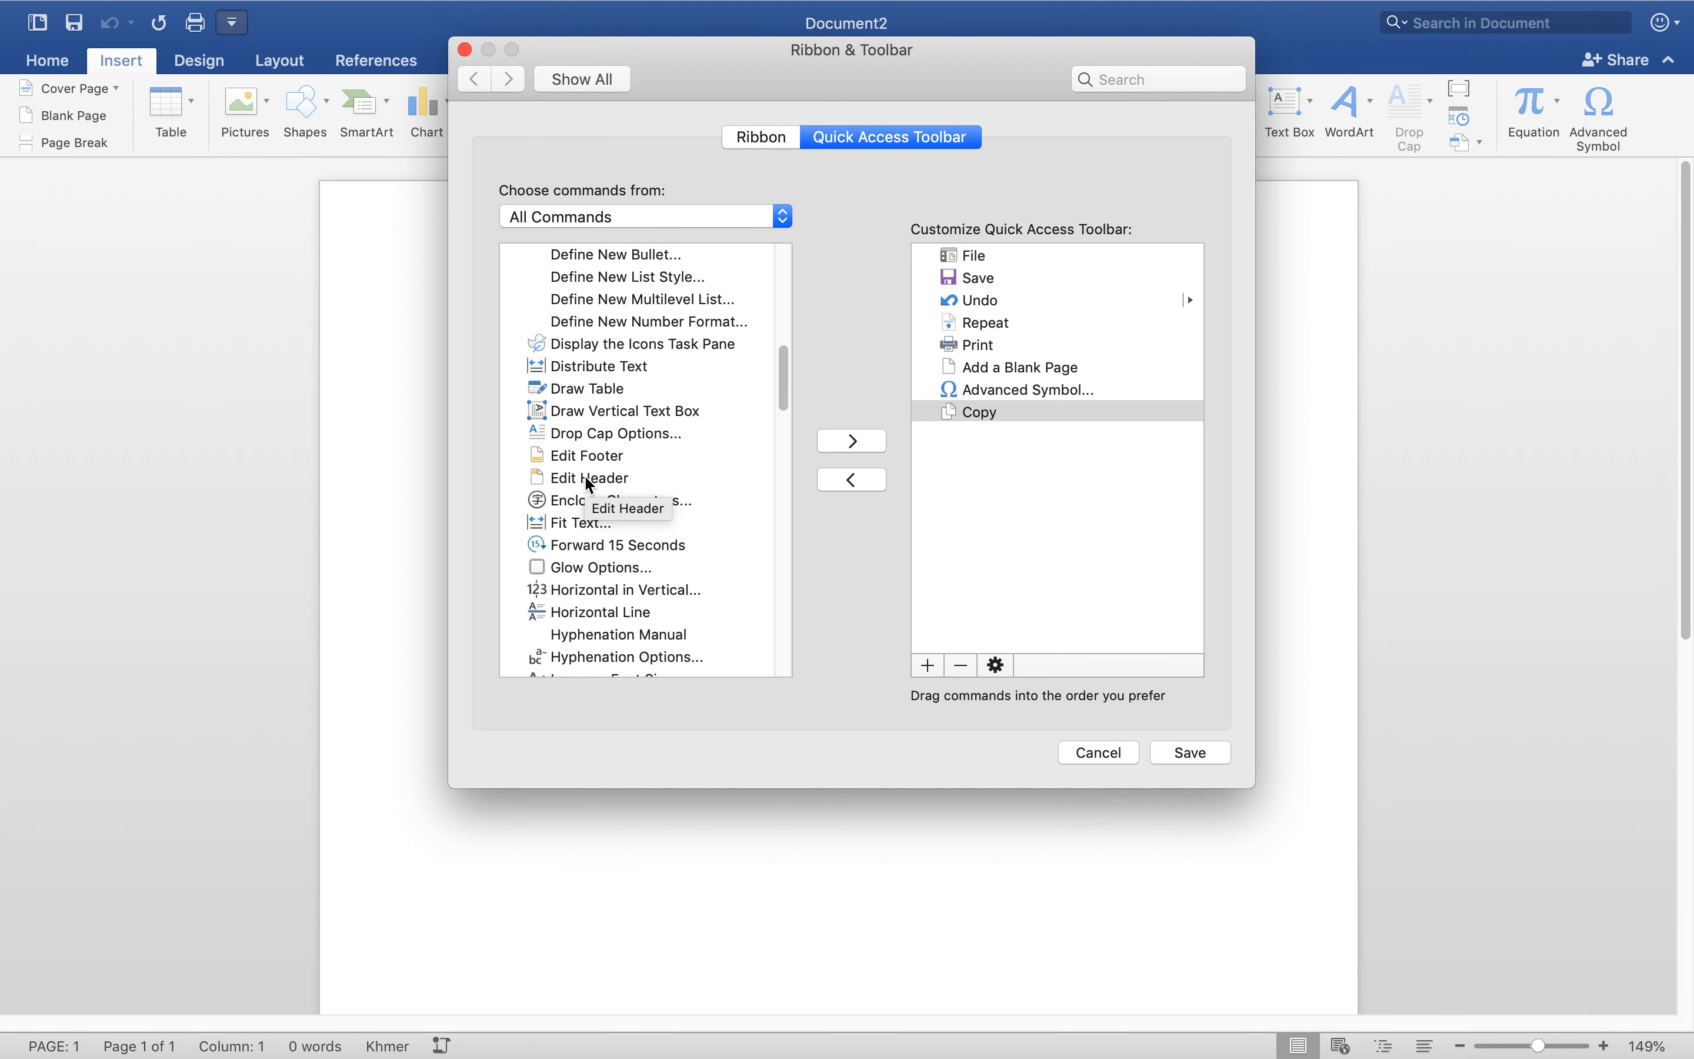
scroll(590, 483, down, 7)
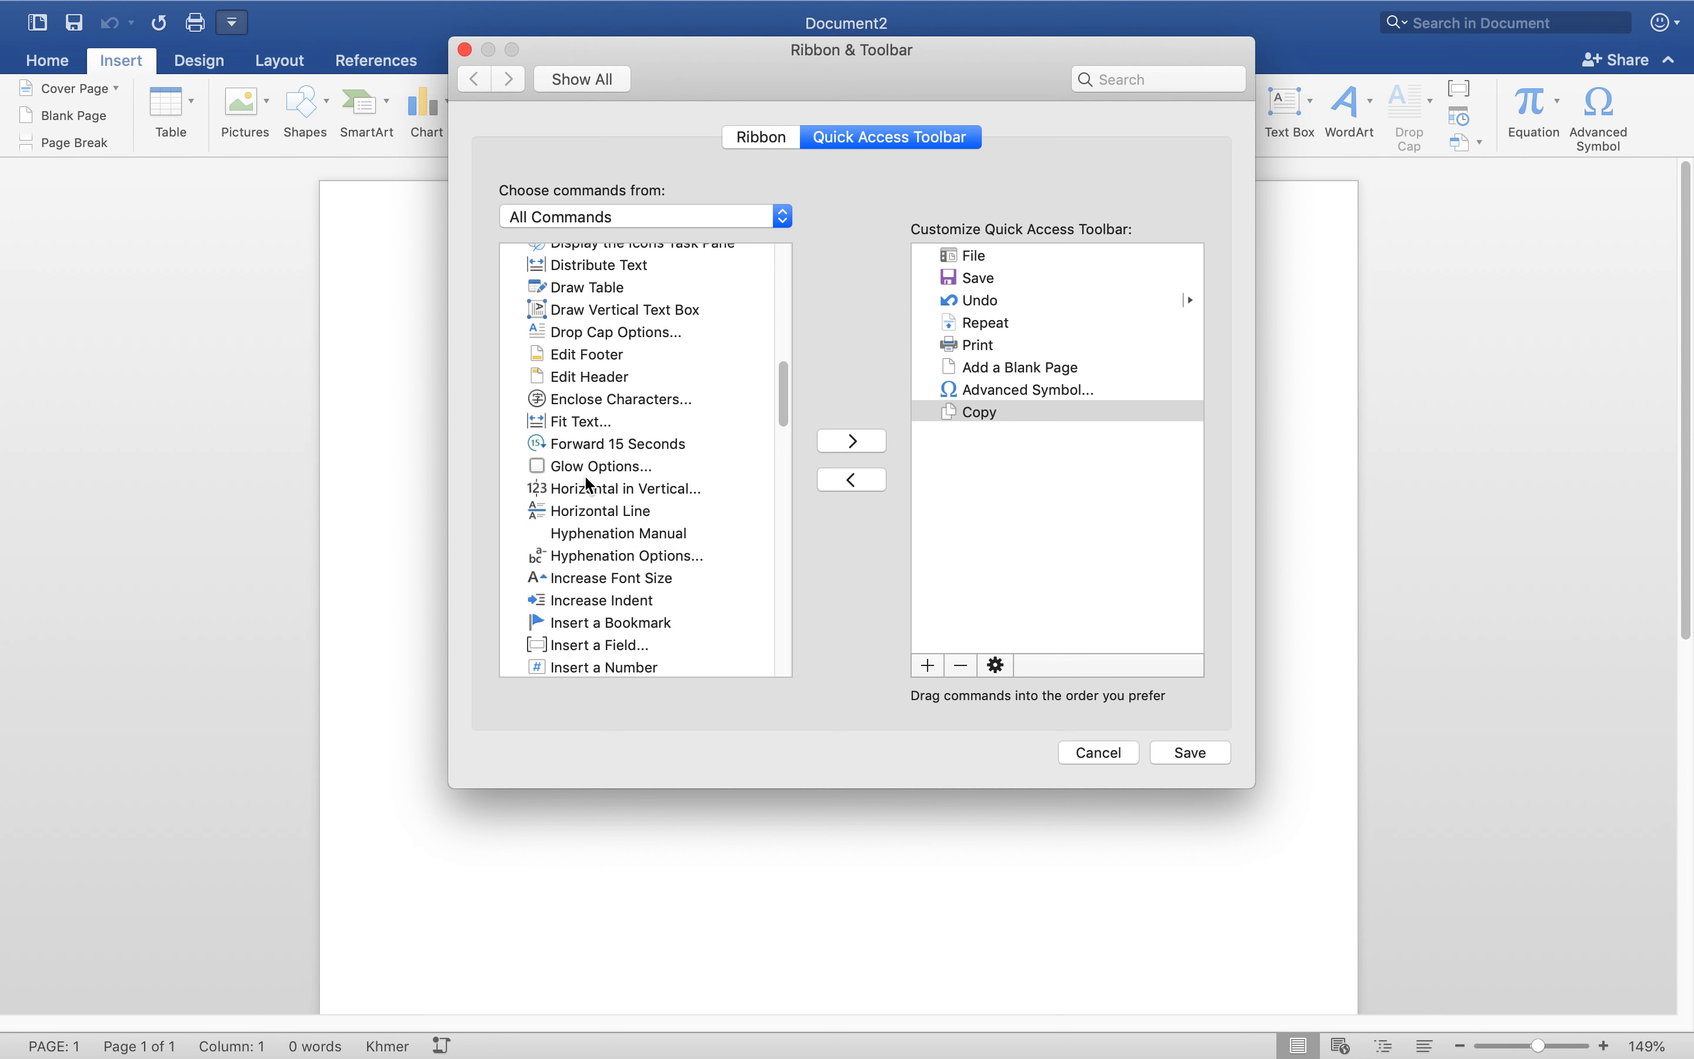
scroll(590, 484, down, 2)
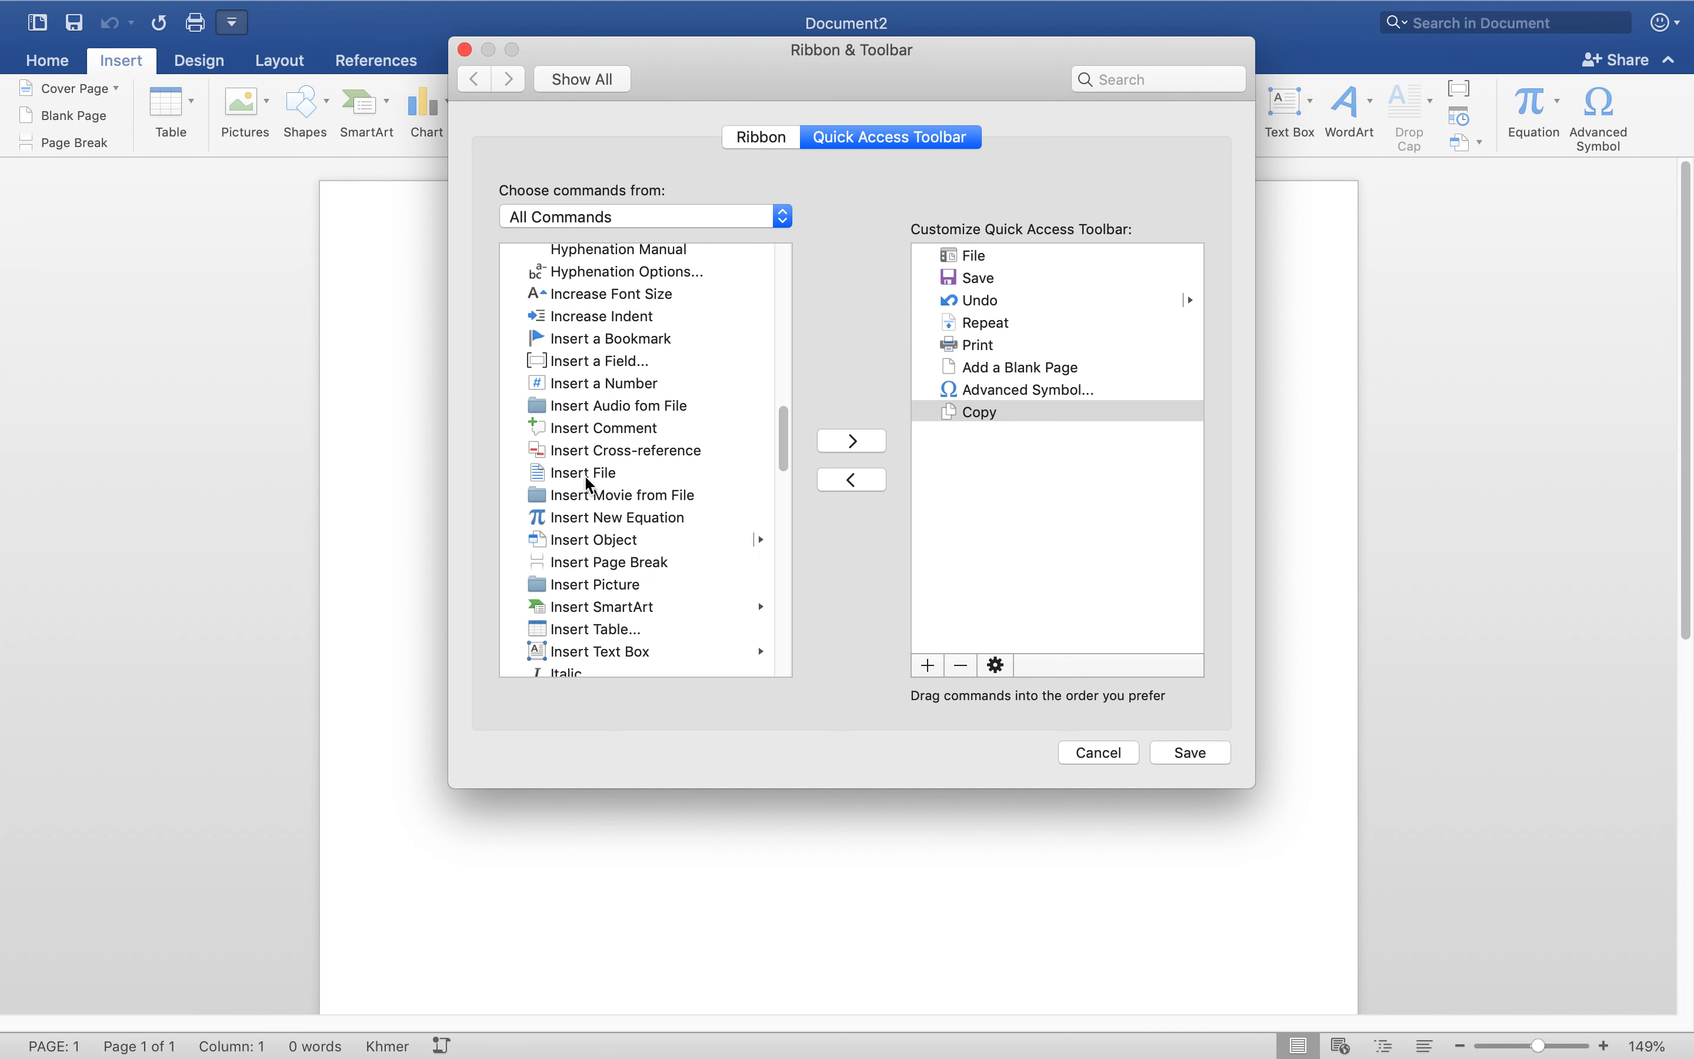
scroll(590, 485, down, 2)
click(593, 435)
click(853, 441)
Add the Insert Text Box command to the Quick Access Toolbar's command list.
scroll(636, 449, down, 1)
scroll(636, 448, down, 3)
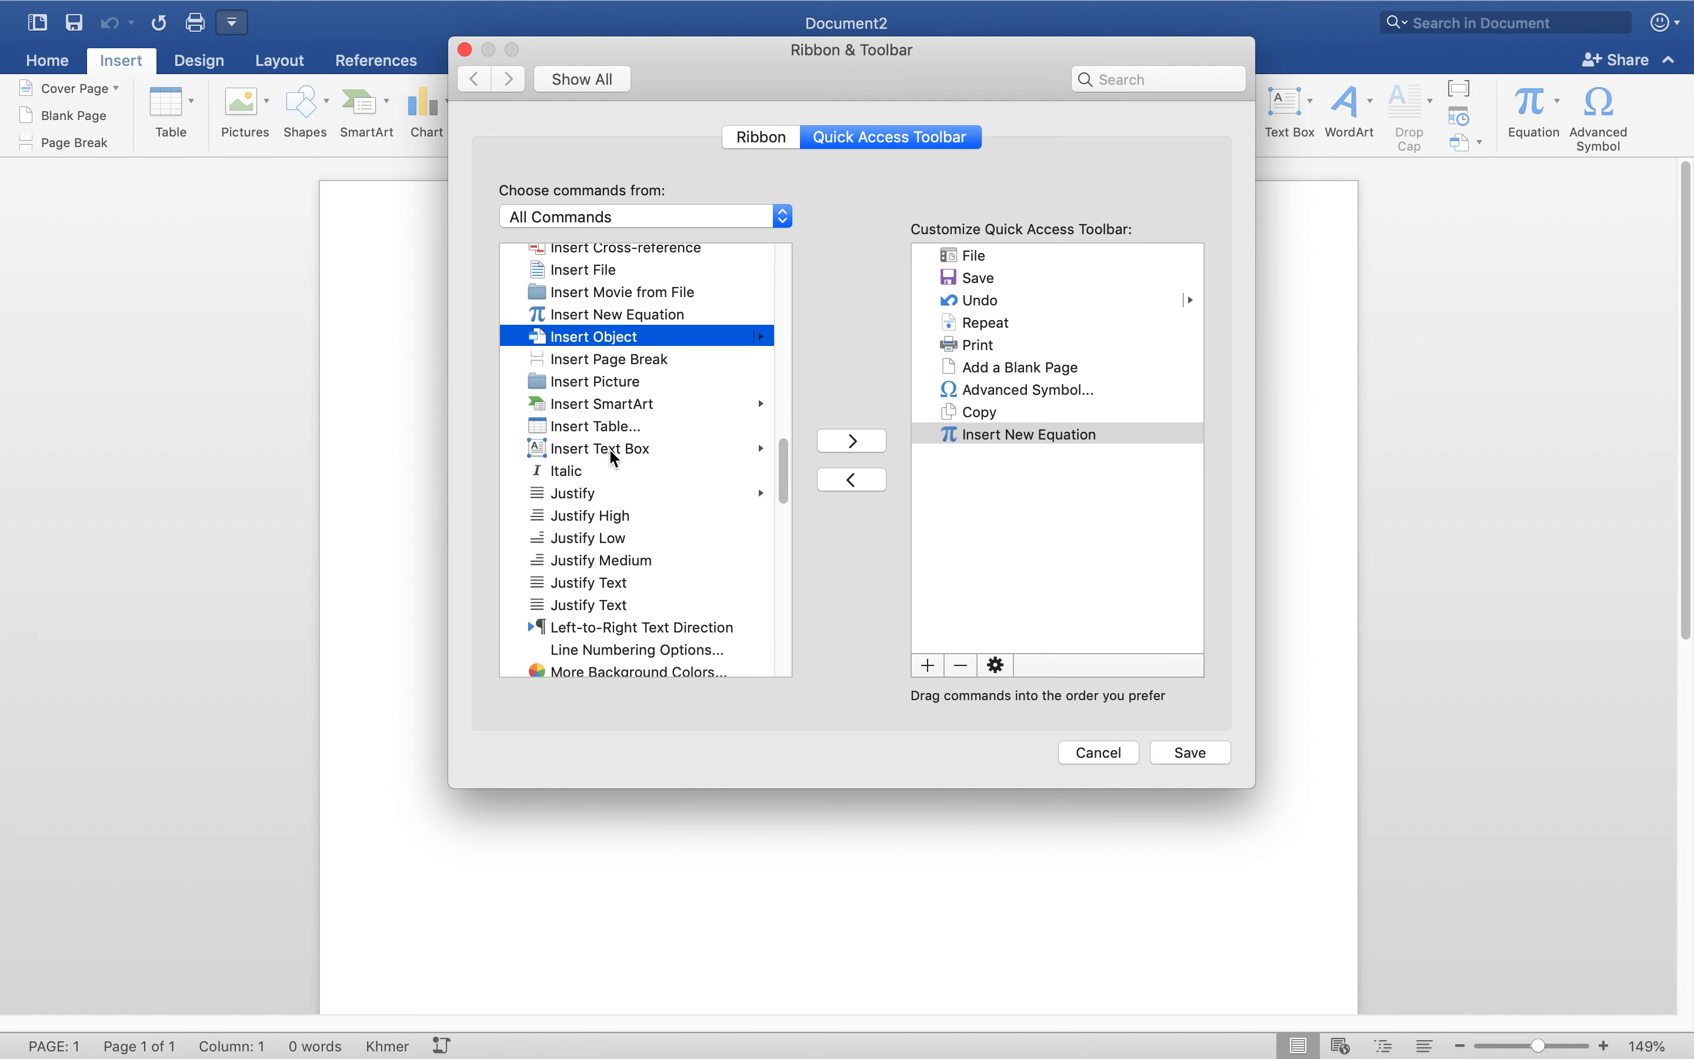
click(634, 449)
click(853, 441)
Find the Subscript and Superscript commands among all commands and add both to the Quick Access Toolbar.
scroll(640, 497, down, 1)
scroll(640, 497, down, 7)
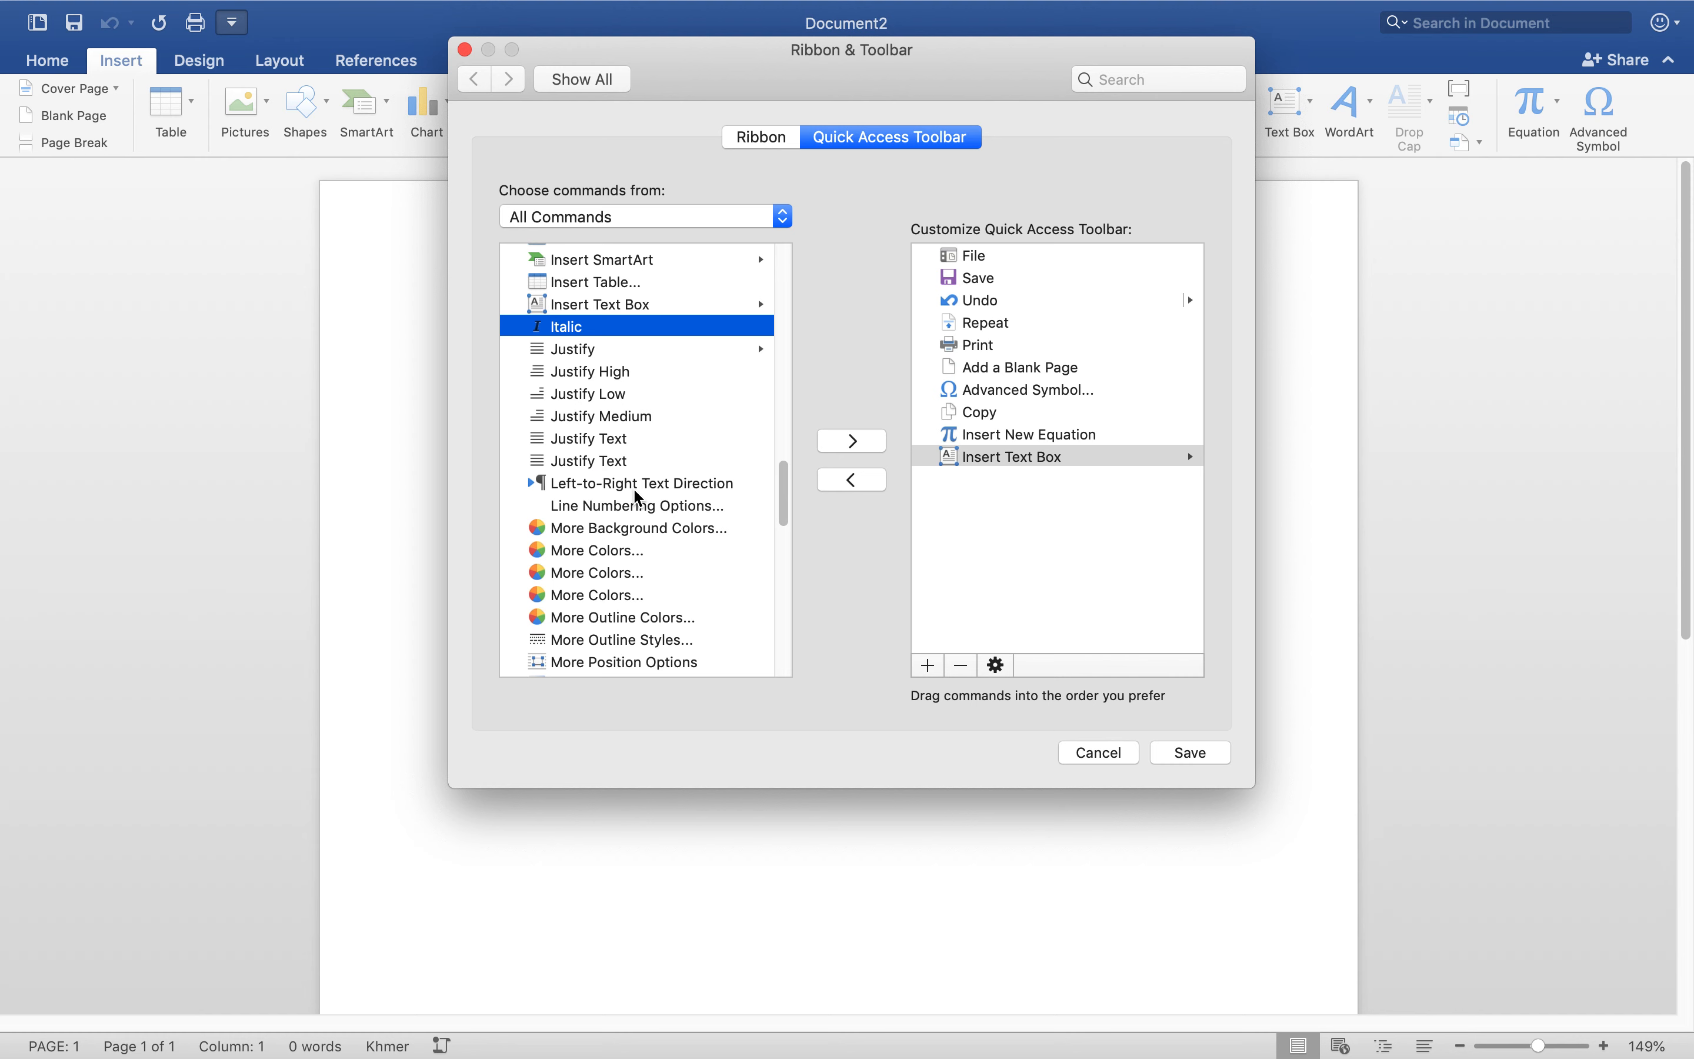
scroll(628, 470, down, 2)
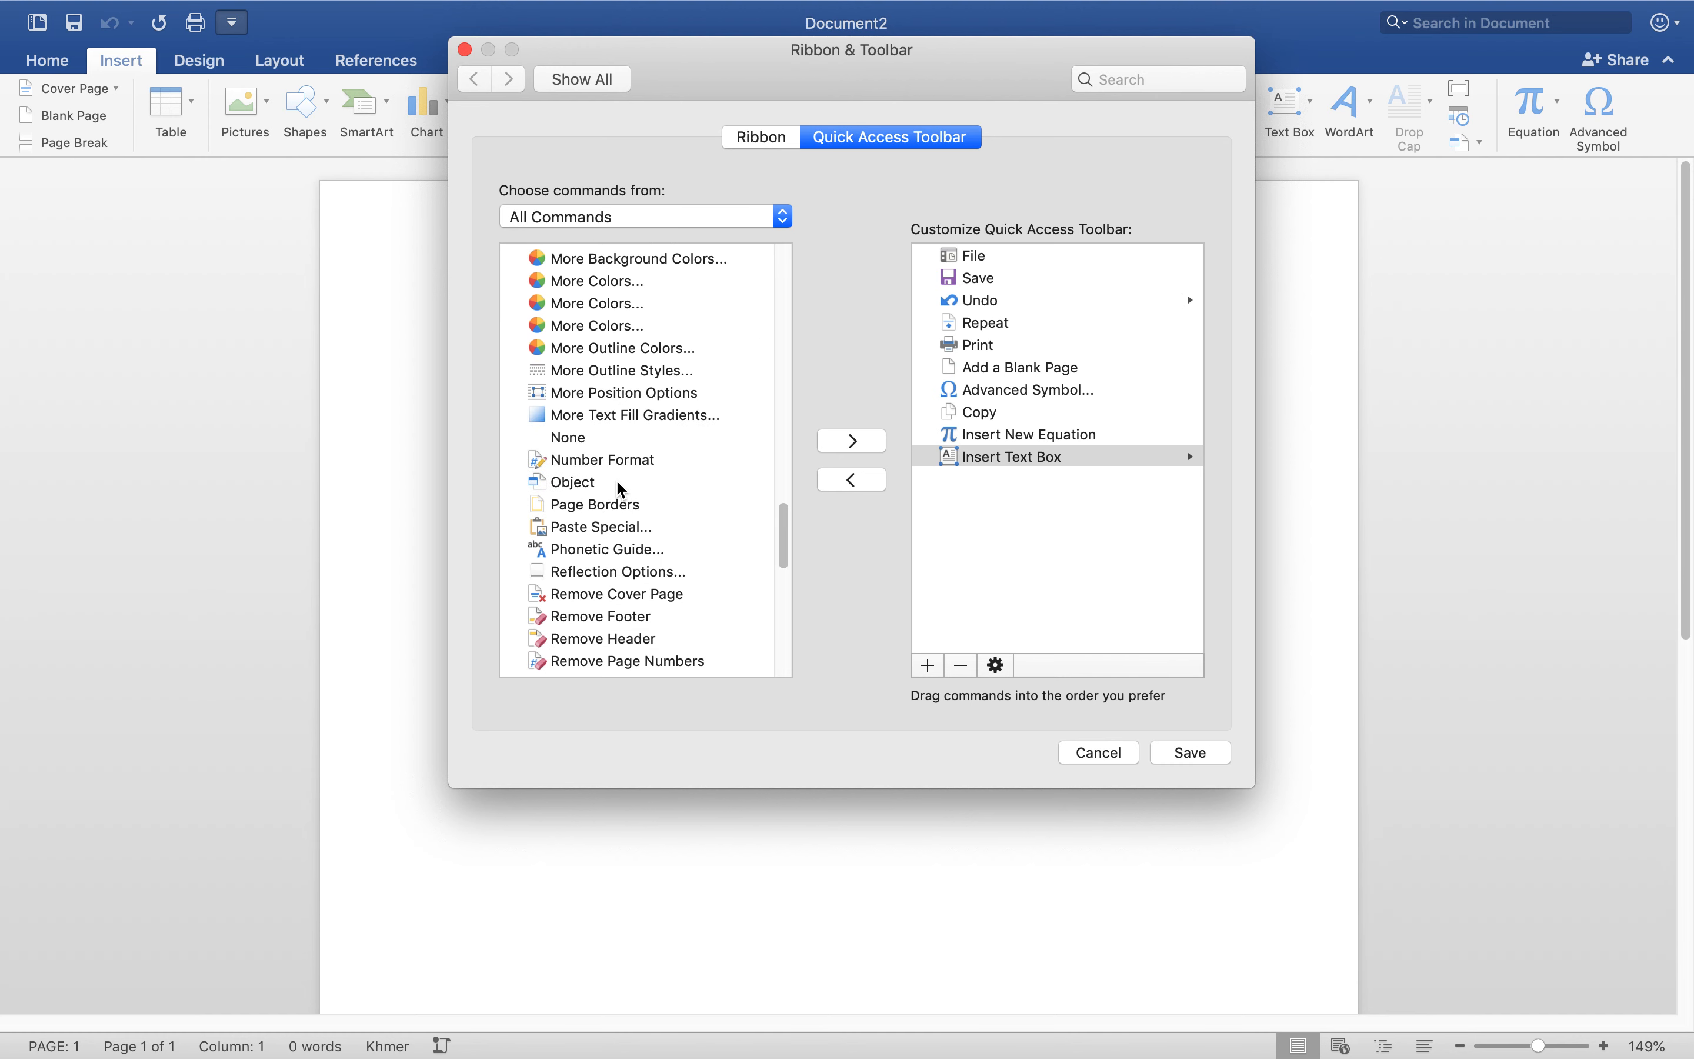
scroll(620, 490, down, 6)
scroll(619, 491, down, 4)
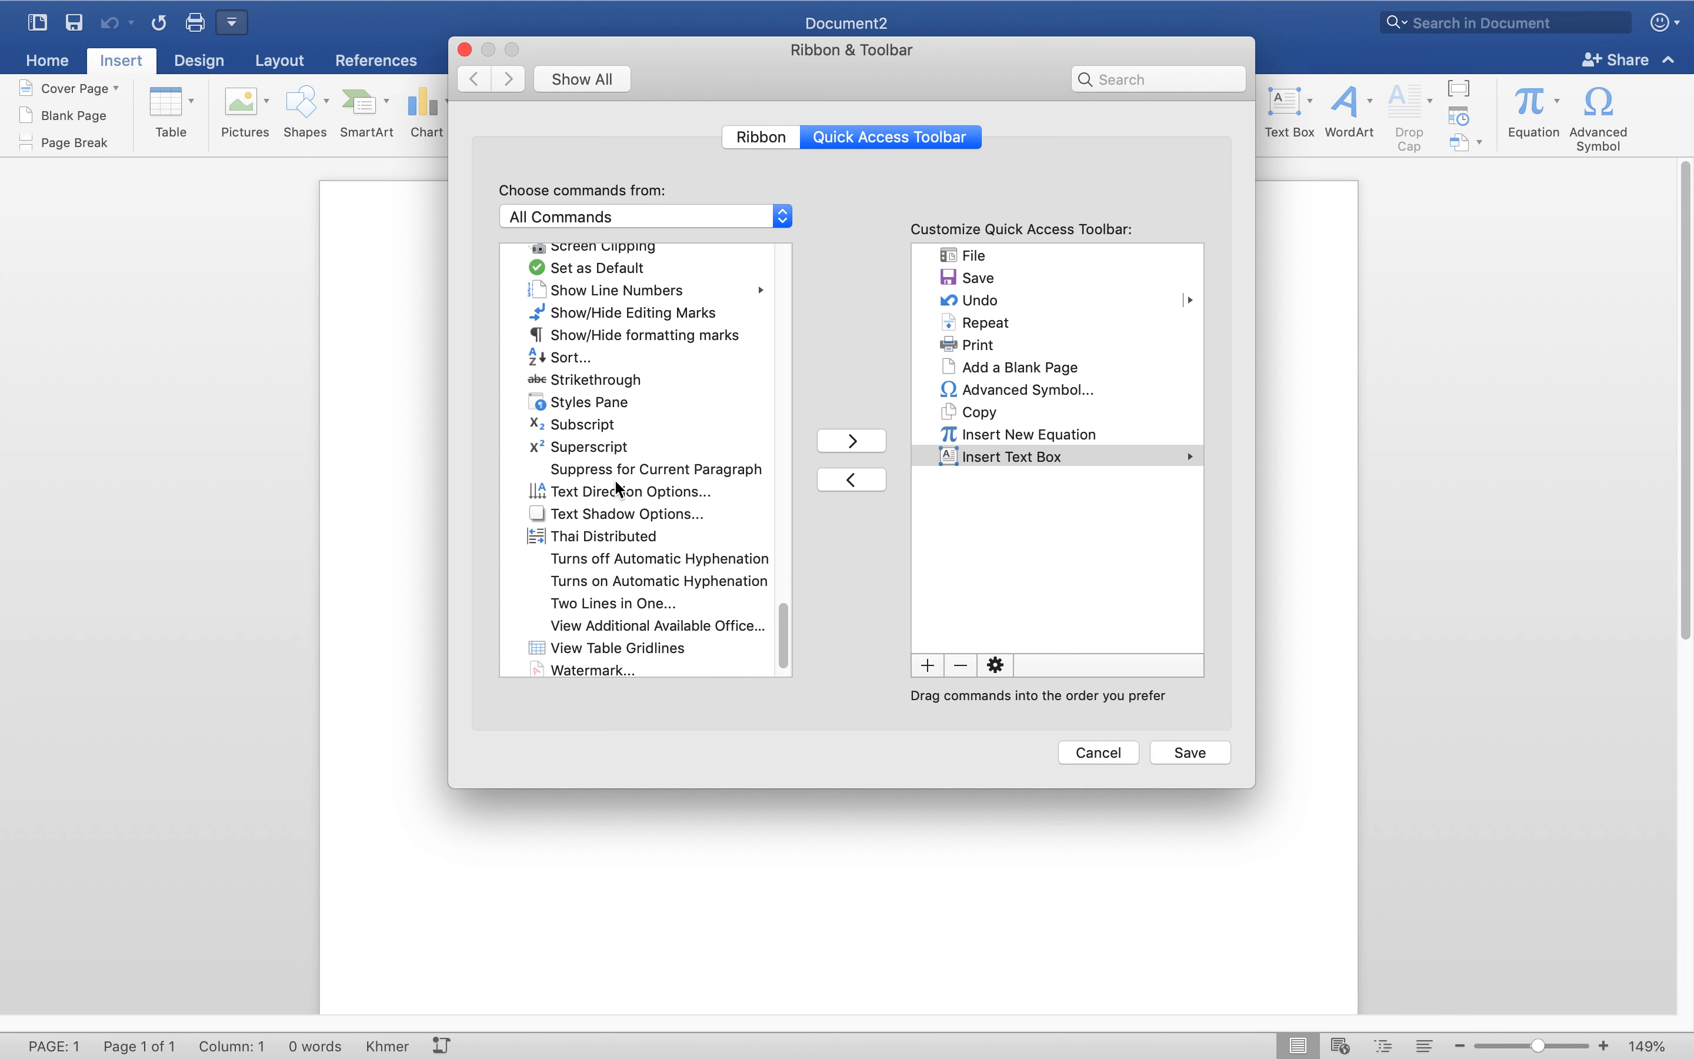
click(582, 426)
click(849, 443)
click(728, 447)
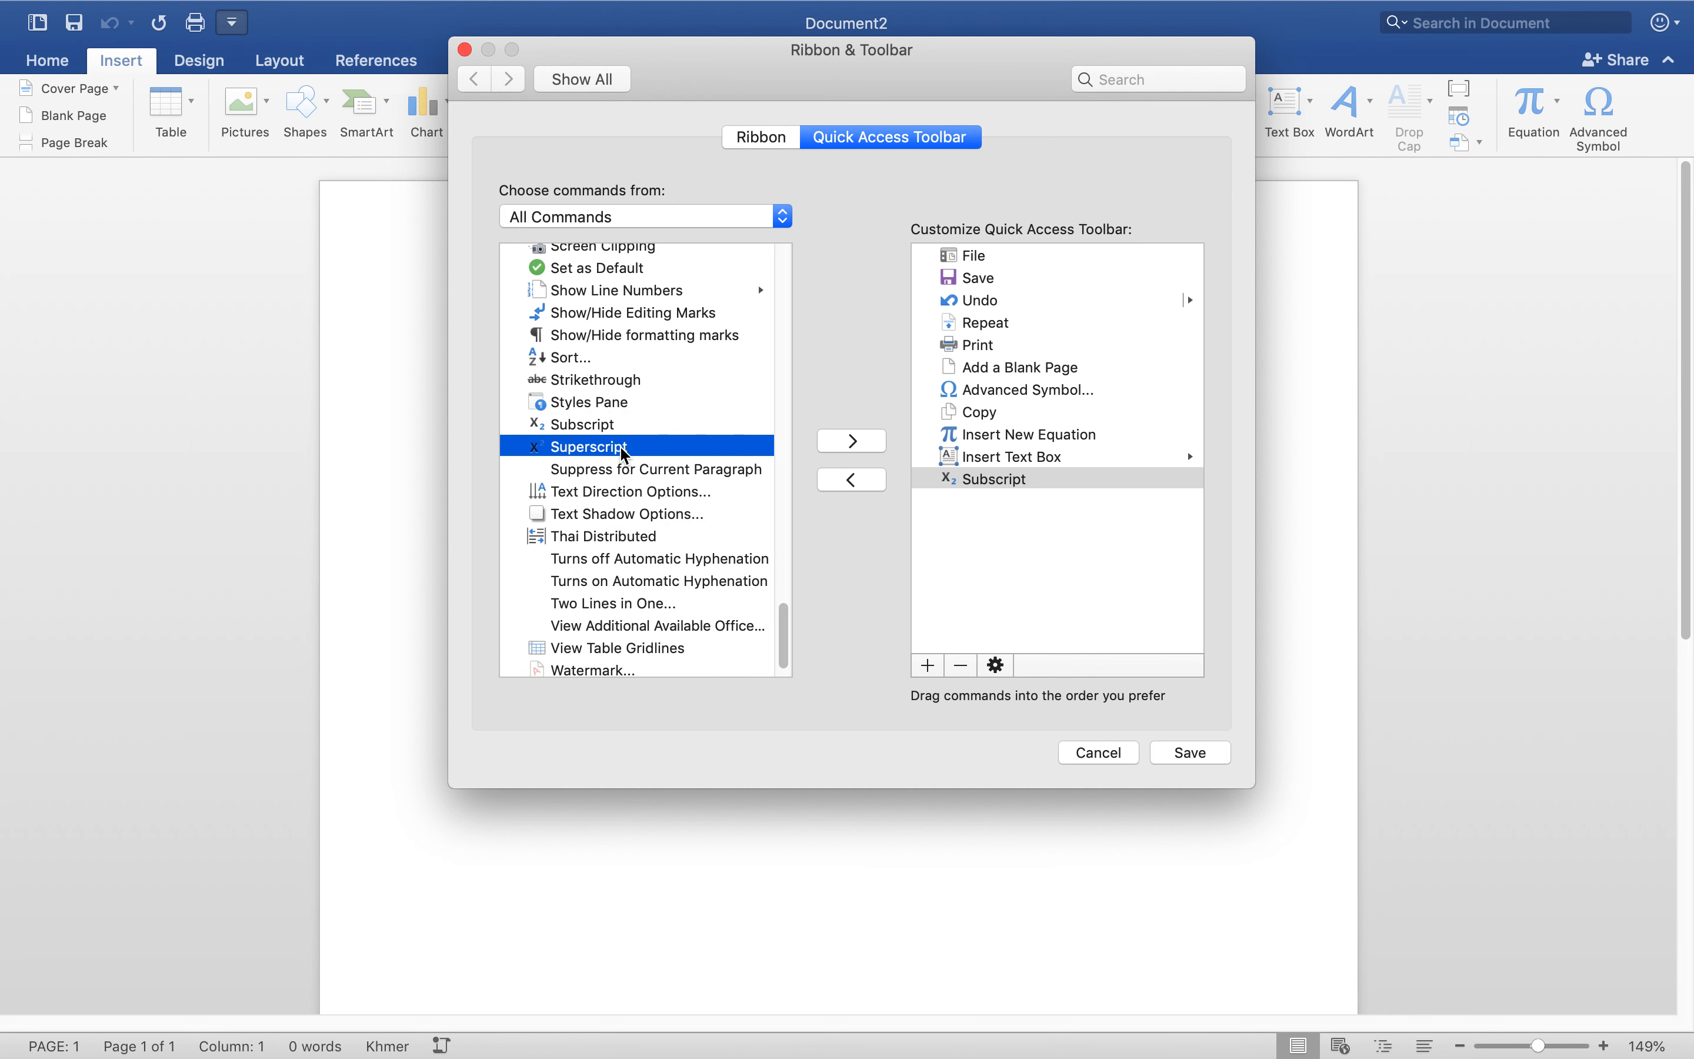
click(828, 447)
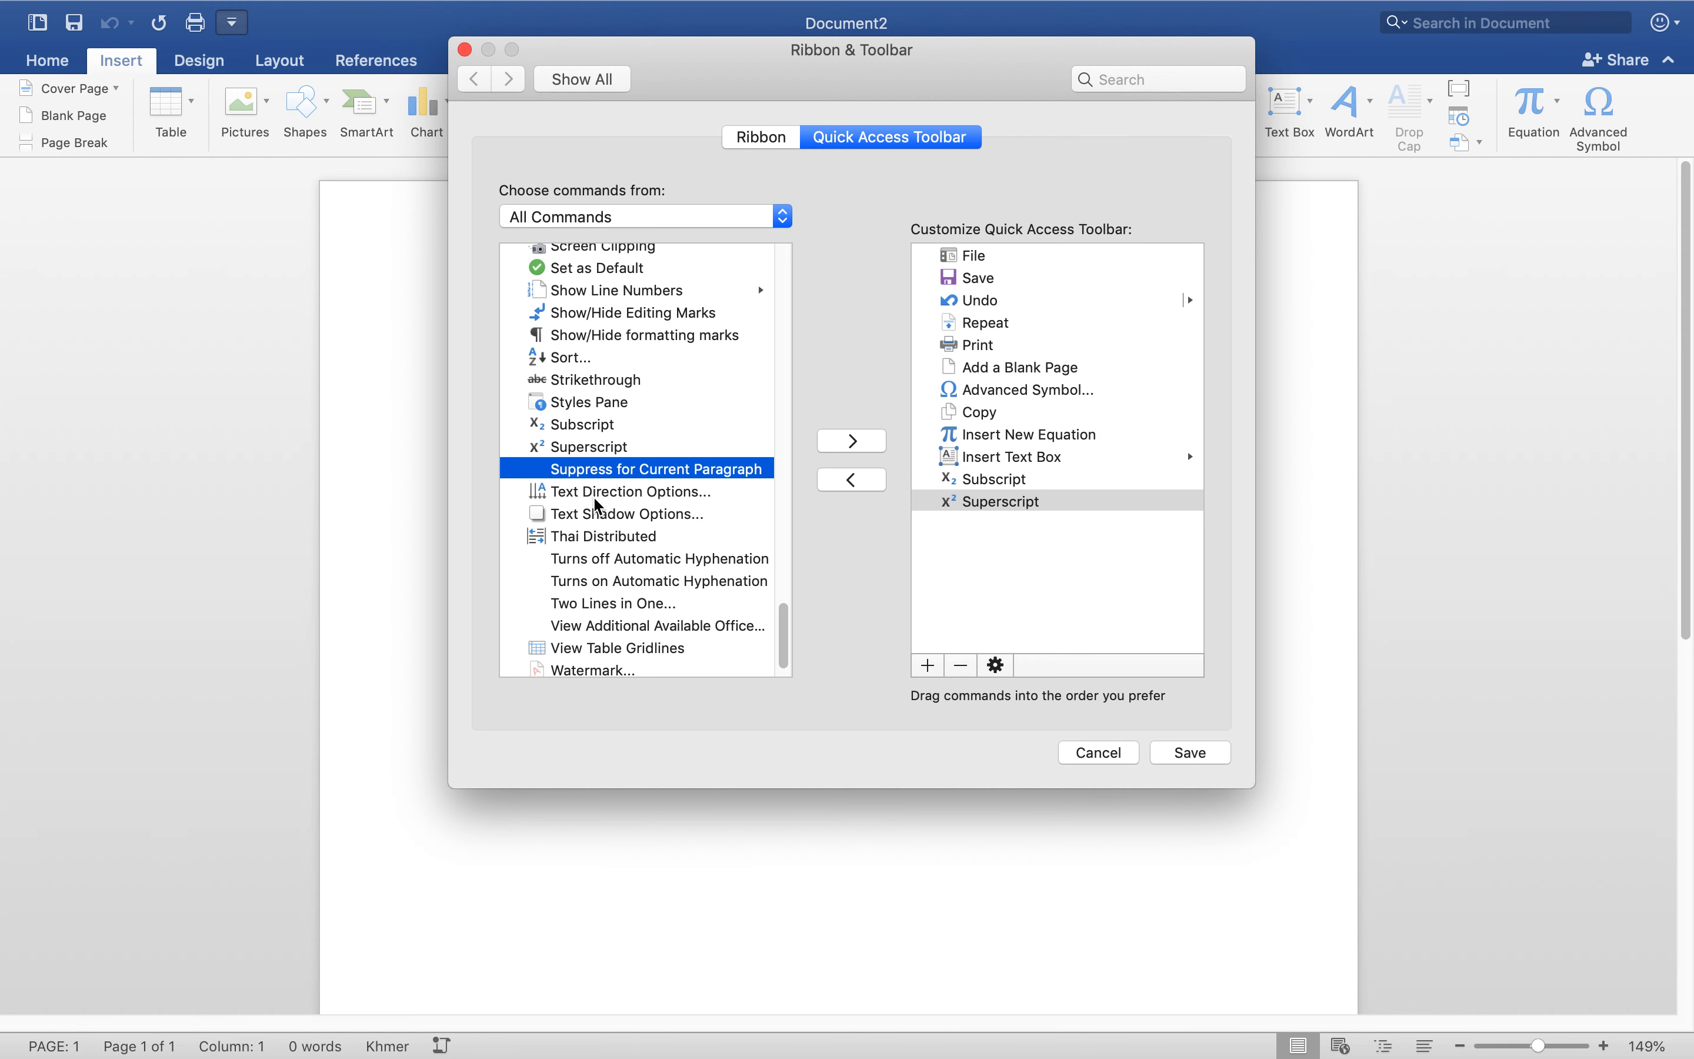
Look through the list of all commands, from its end back to its beginning, for further toolbar commands.
scroll(597, 504, down, 1)
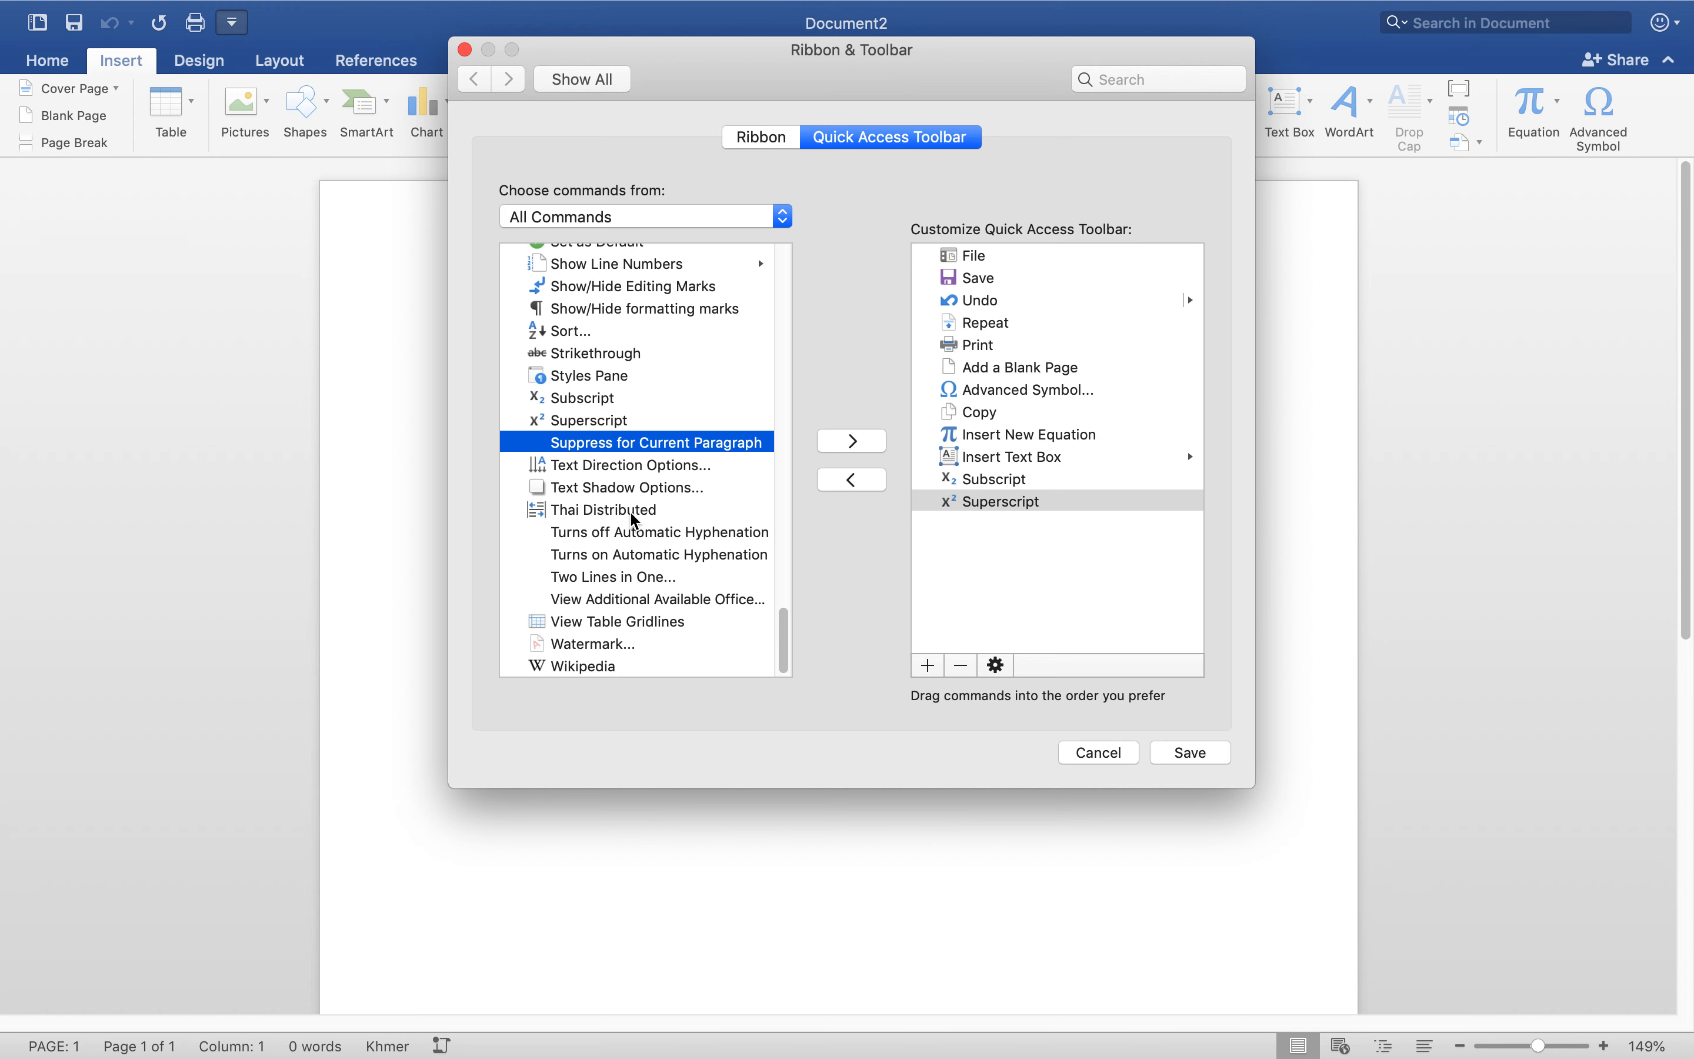
click(627, 622)
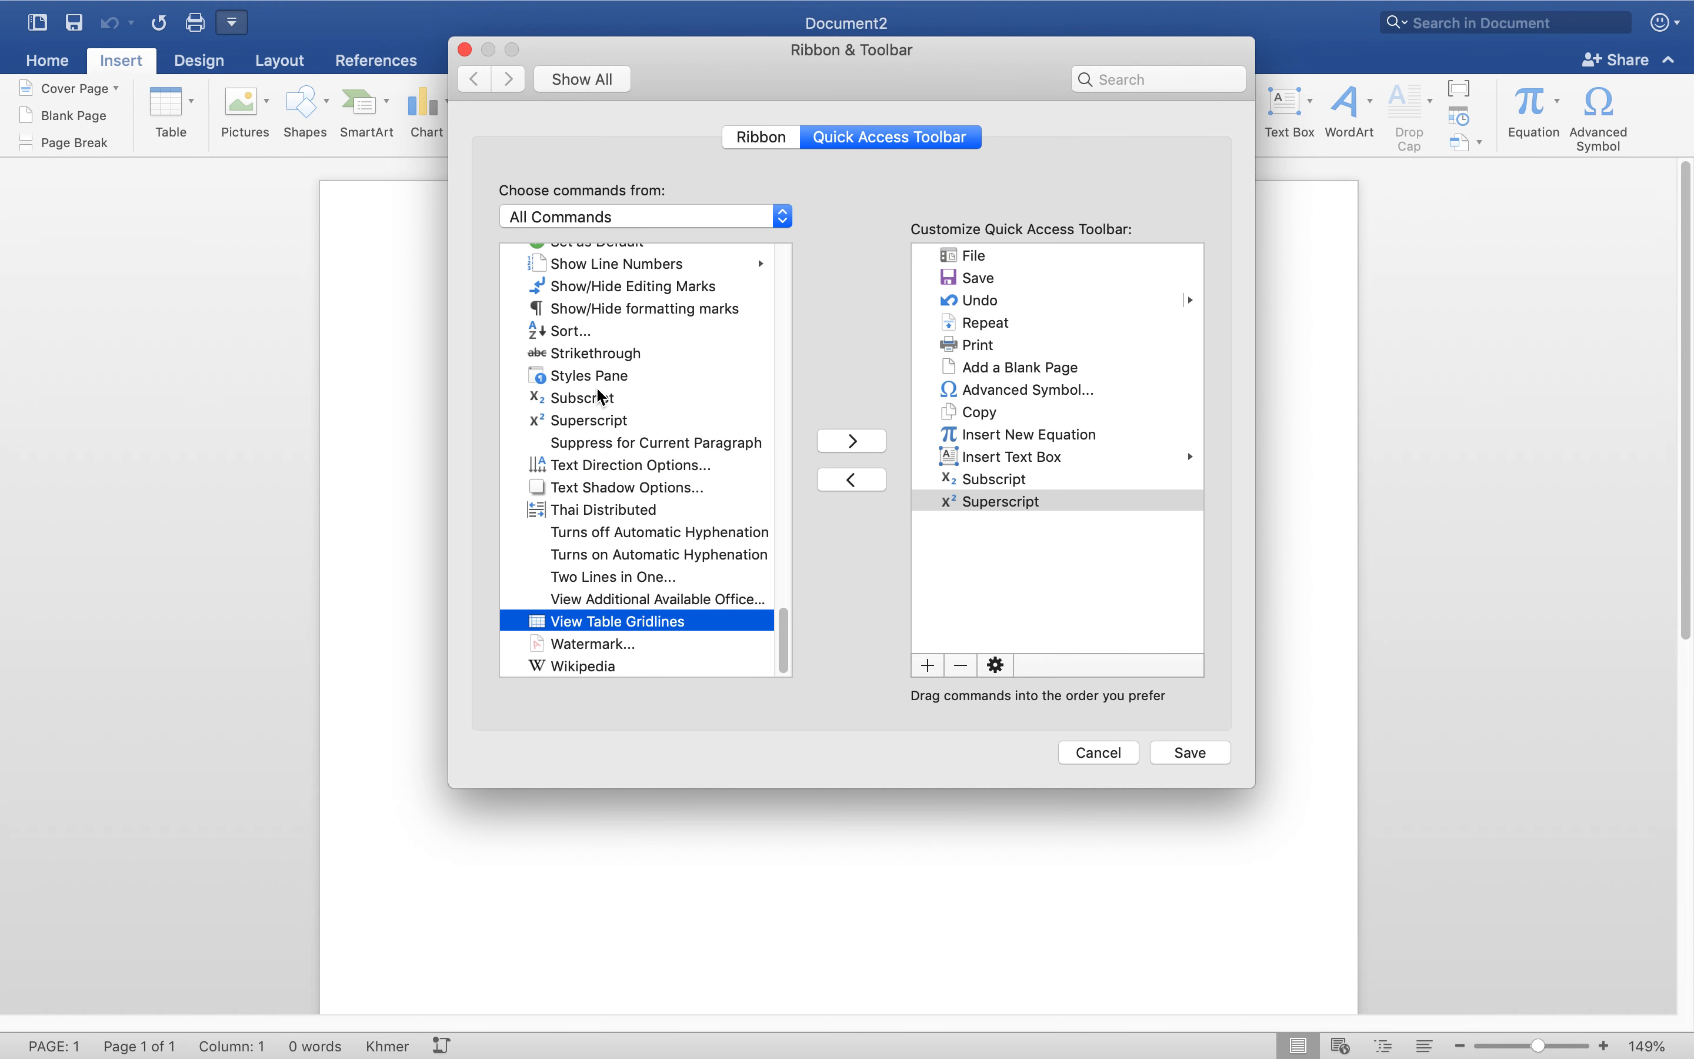
click(566, 334)
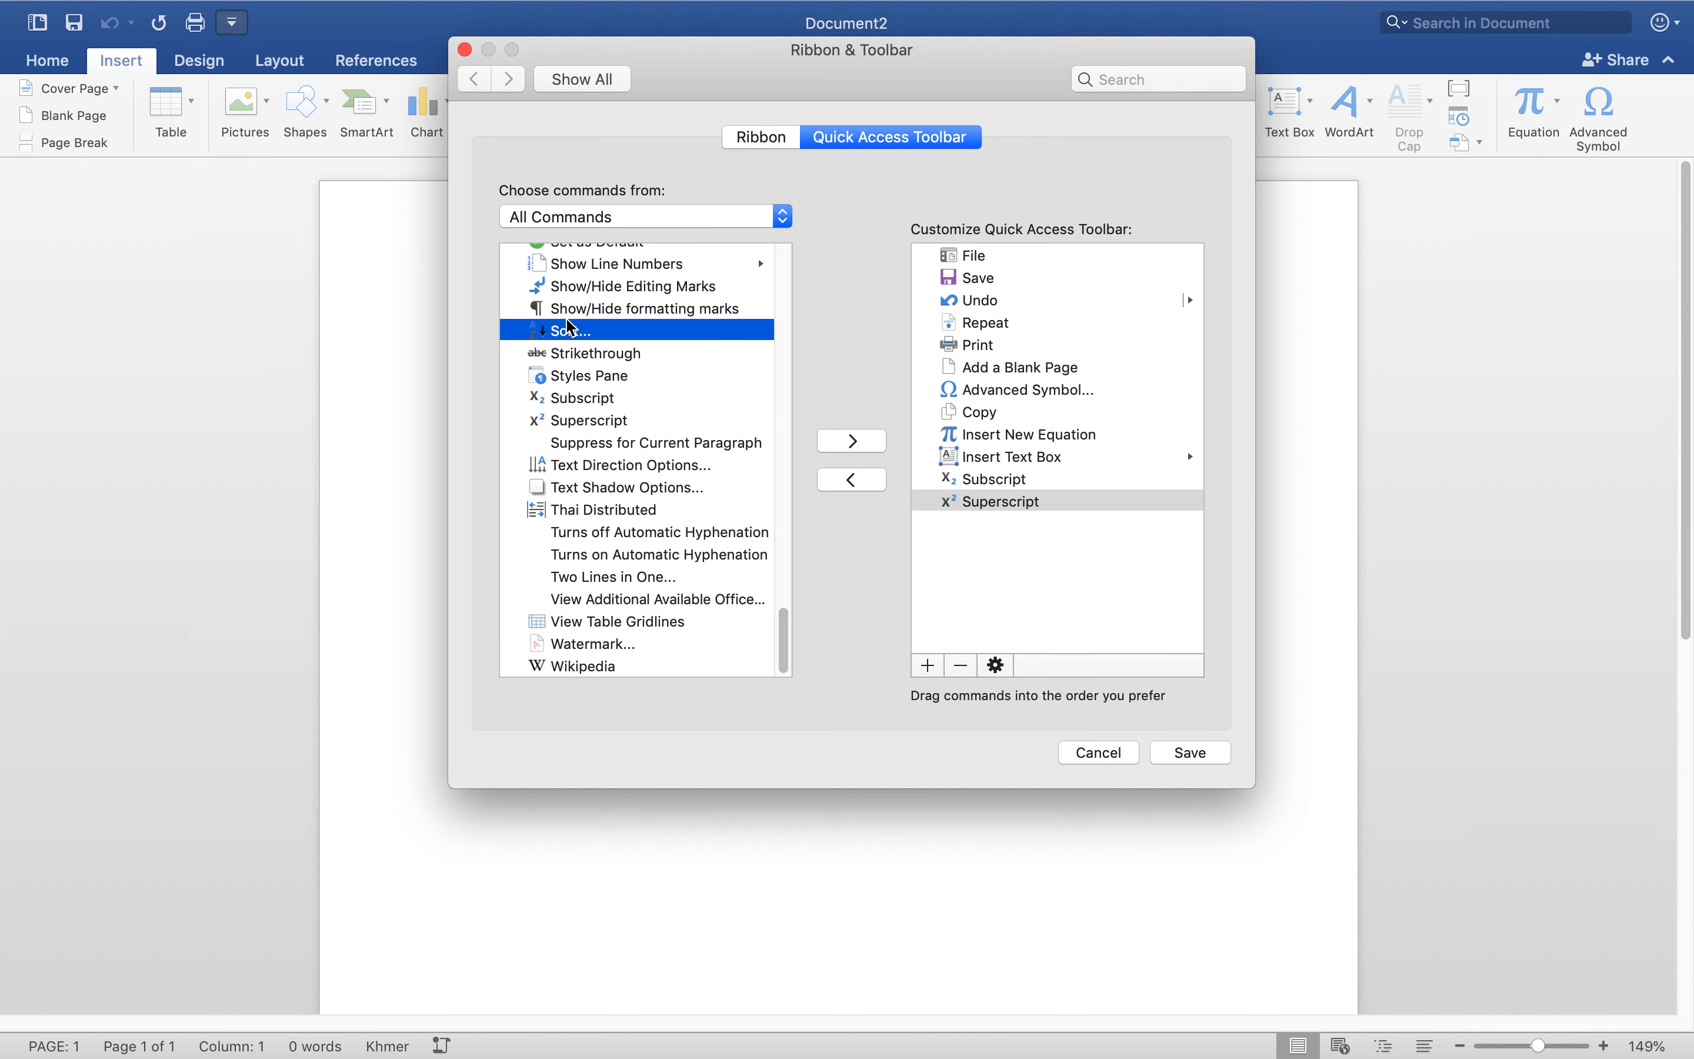
scroll(570, 335, up, 3)
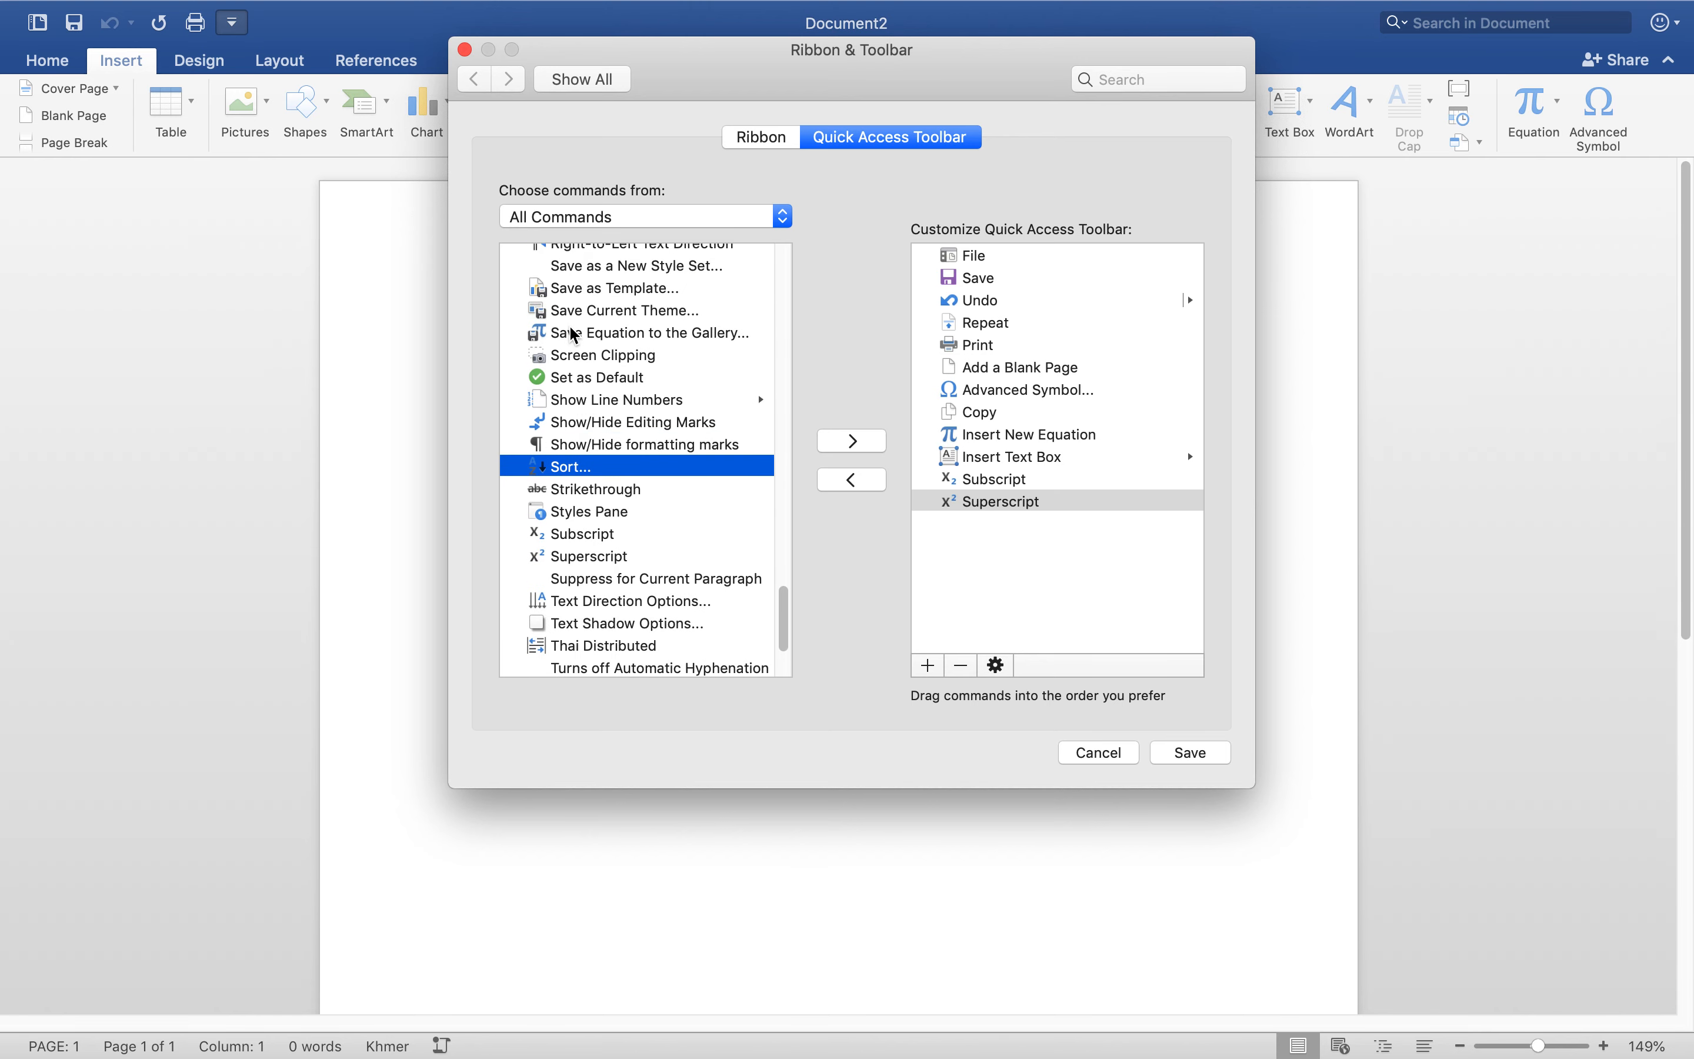
scroll(573, 335, up, 10)
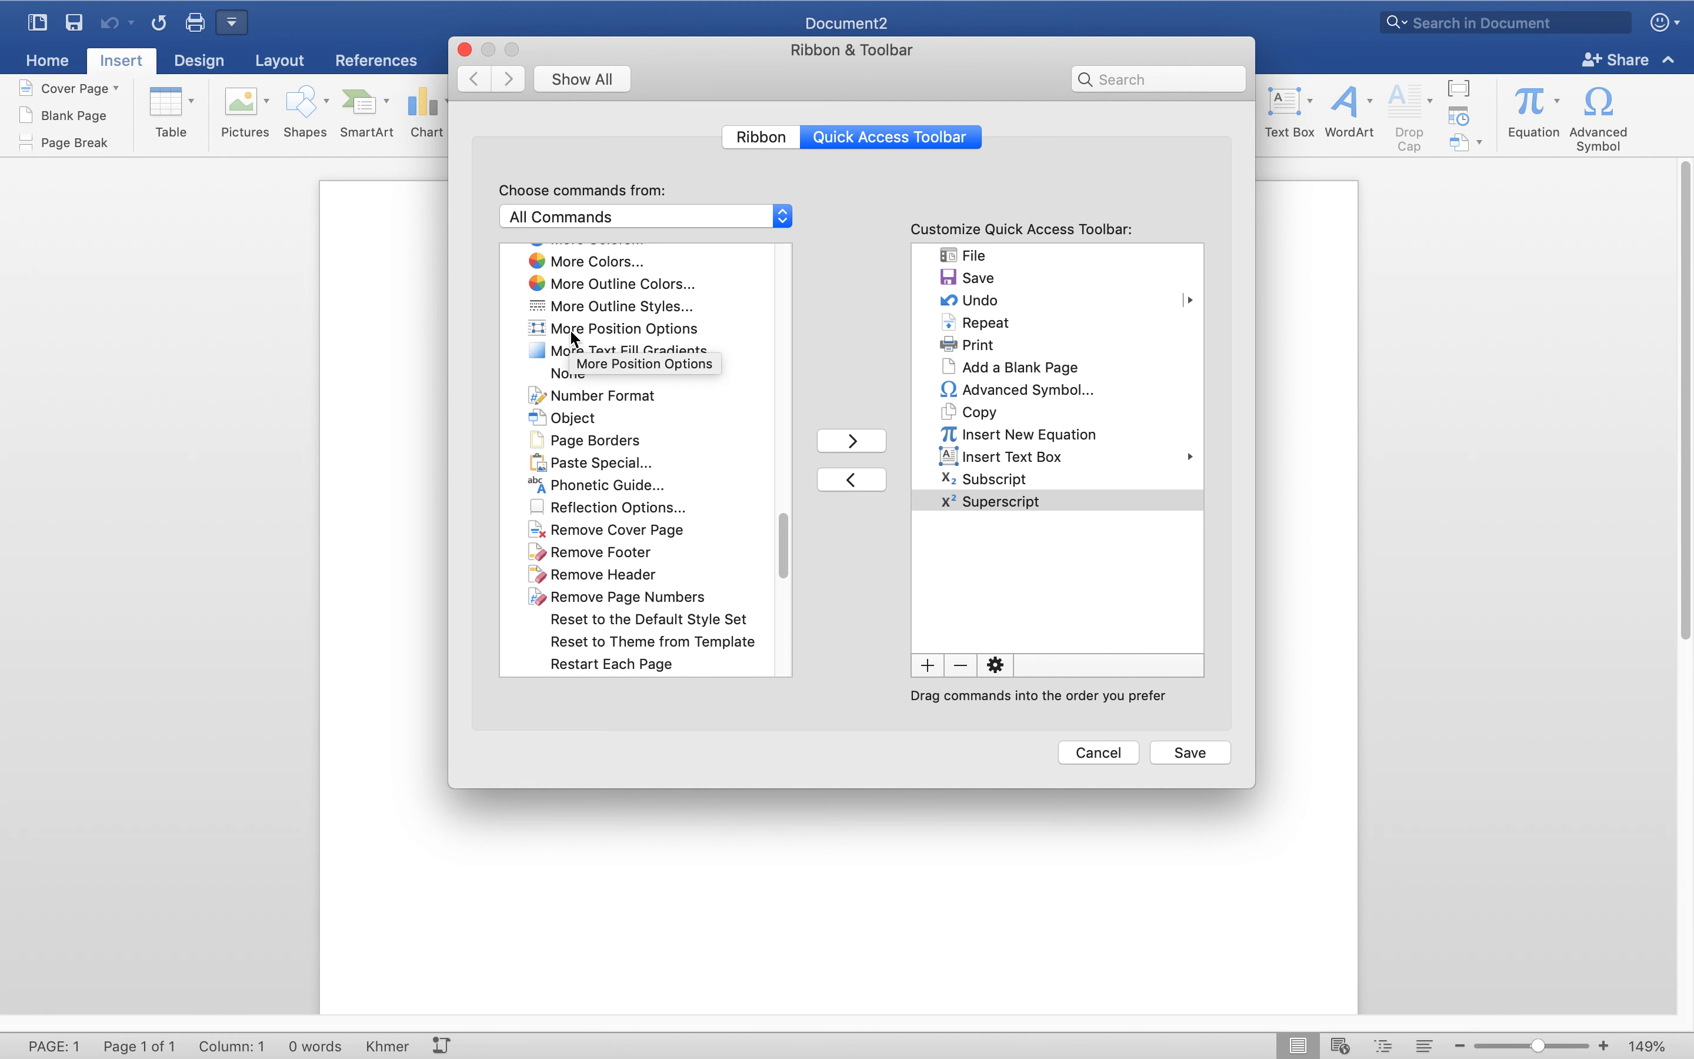
scroll(574, 340, up, 8)
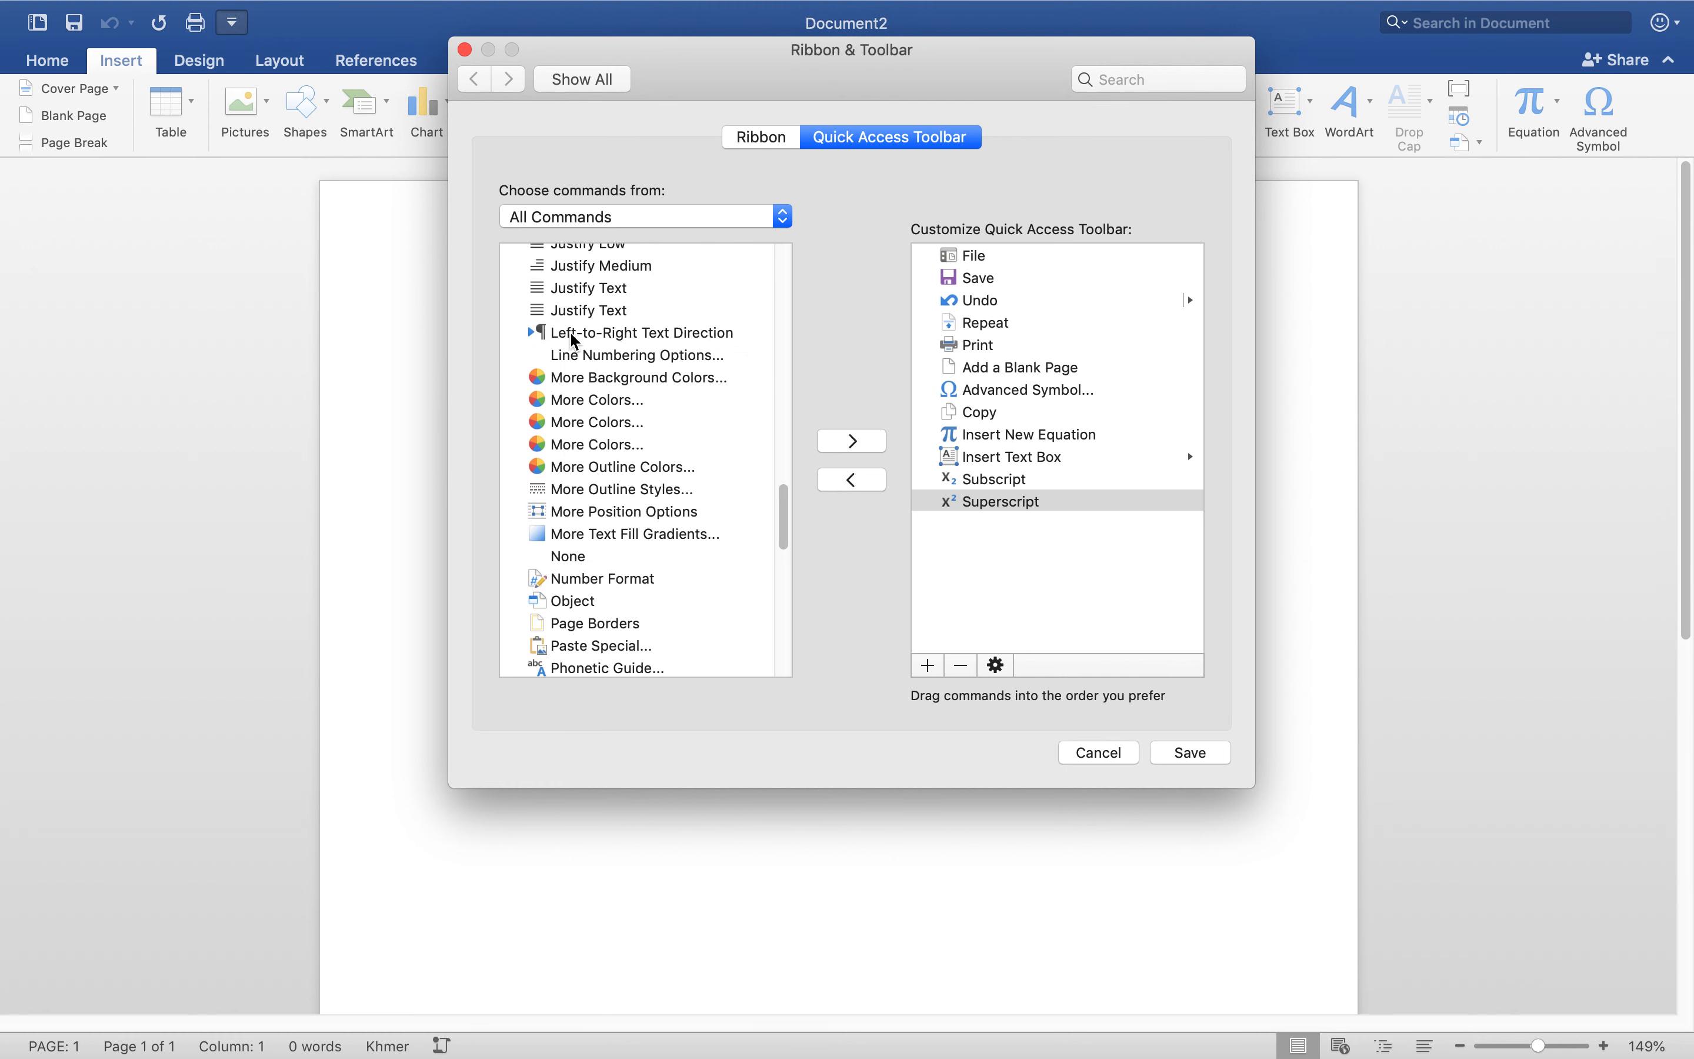
scroll(576, 343, up, 12)
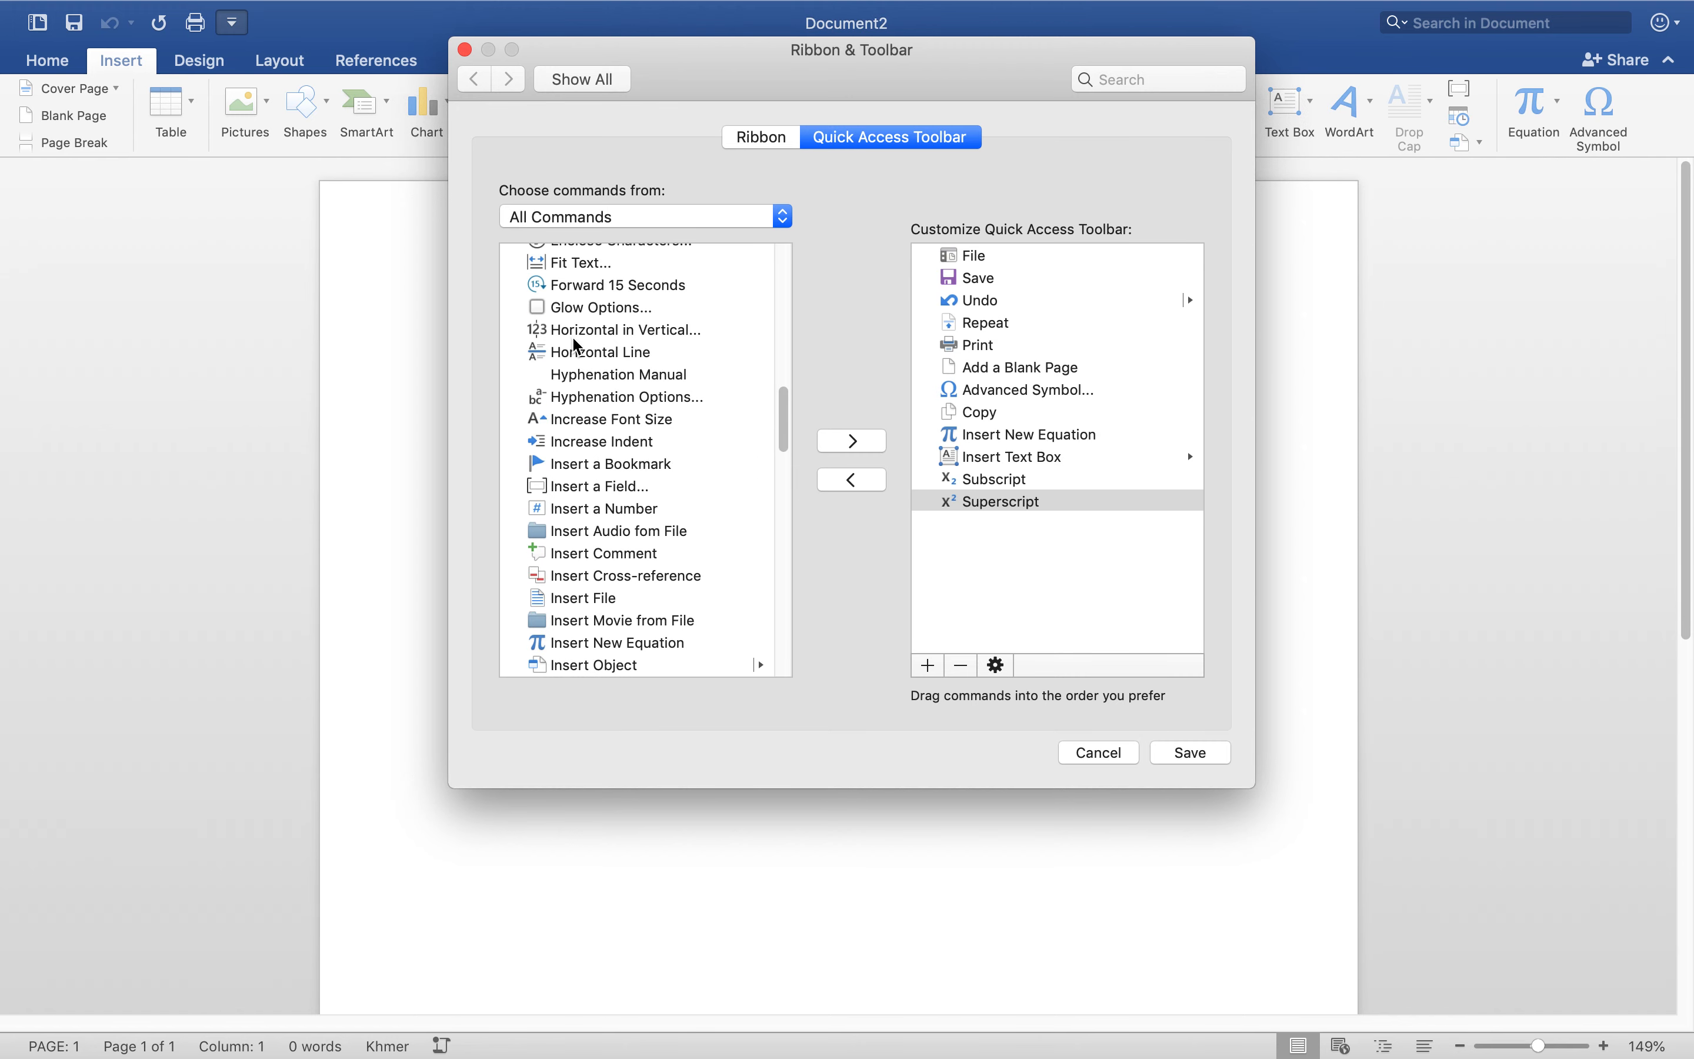
scroll(575, 345, up, 12)
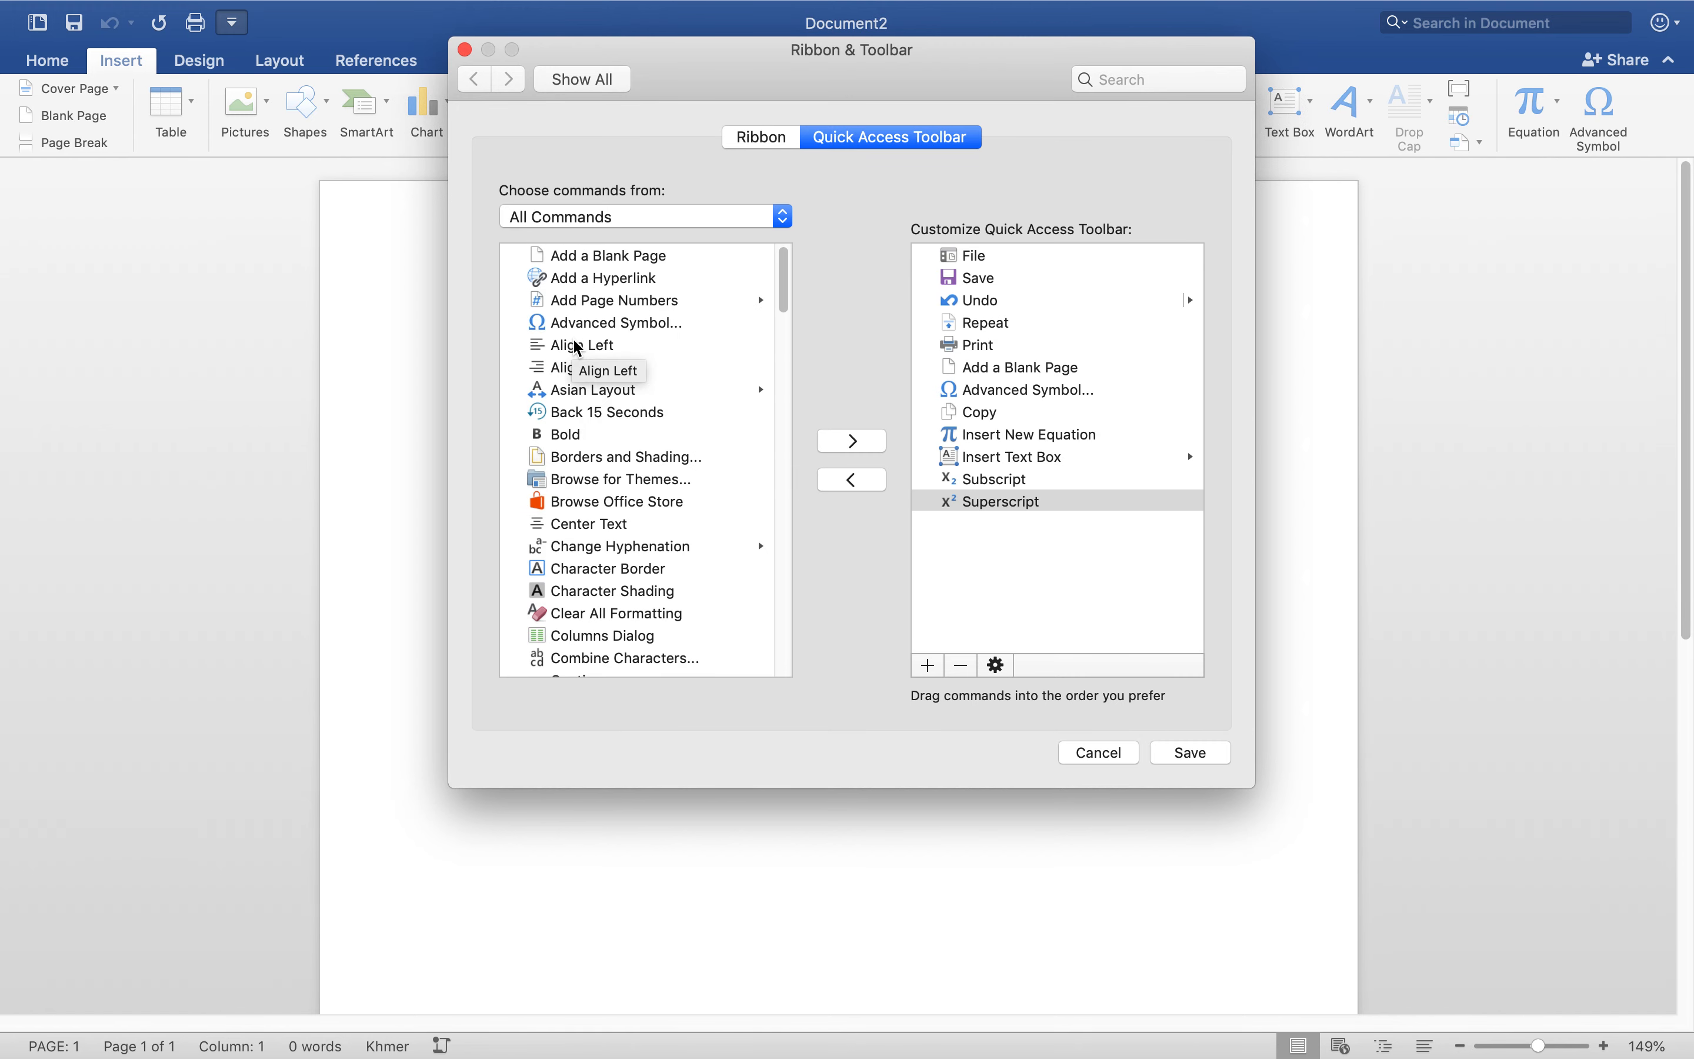
Switch the command source to Popular Commands and add Align Left and Center Text to the Quick Access Toolbar.
click(616, 218)
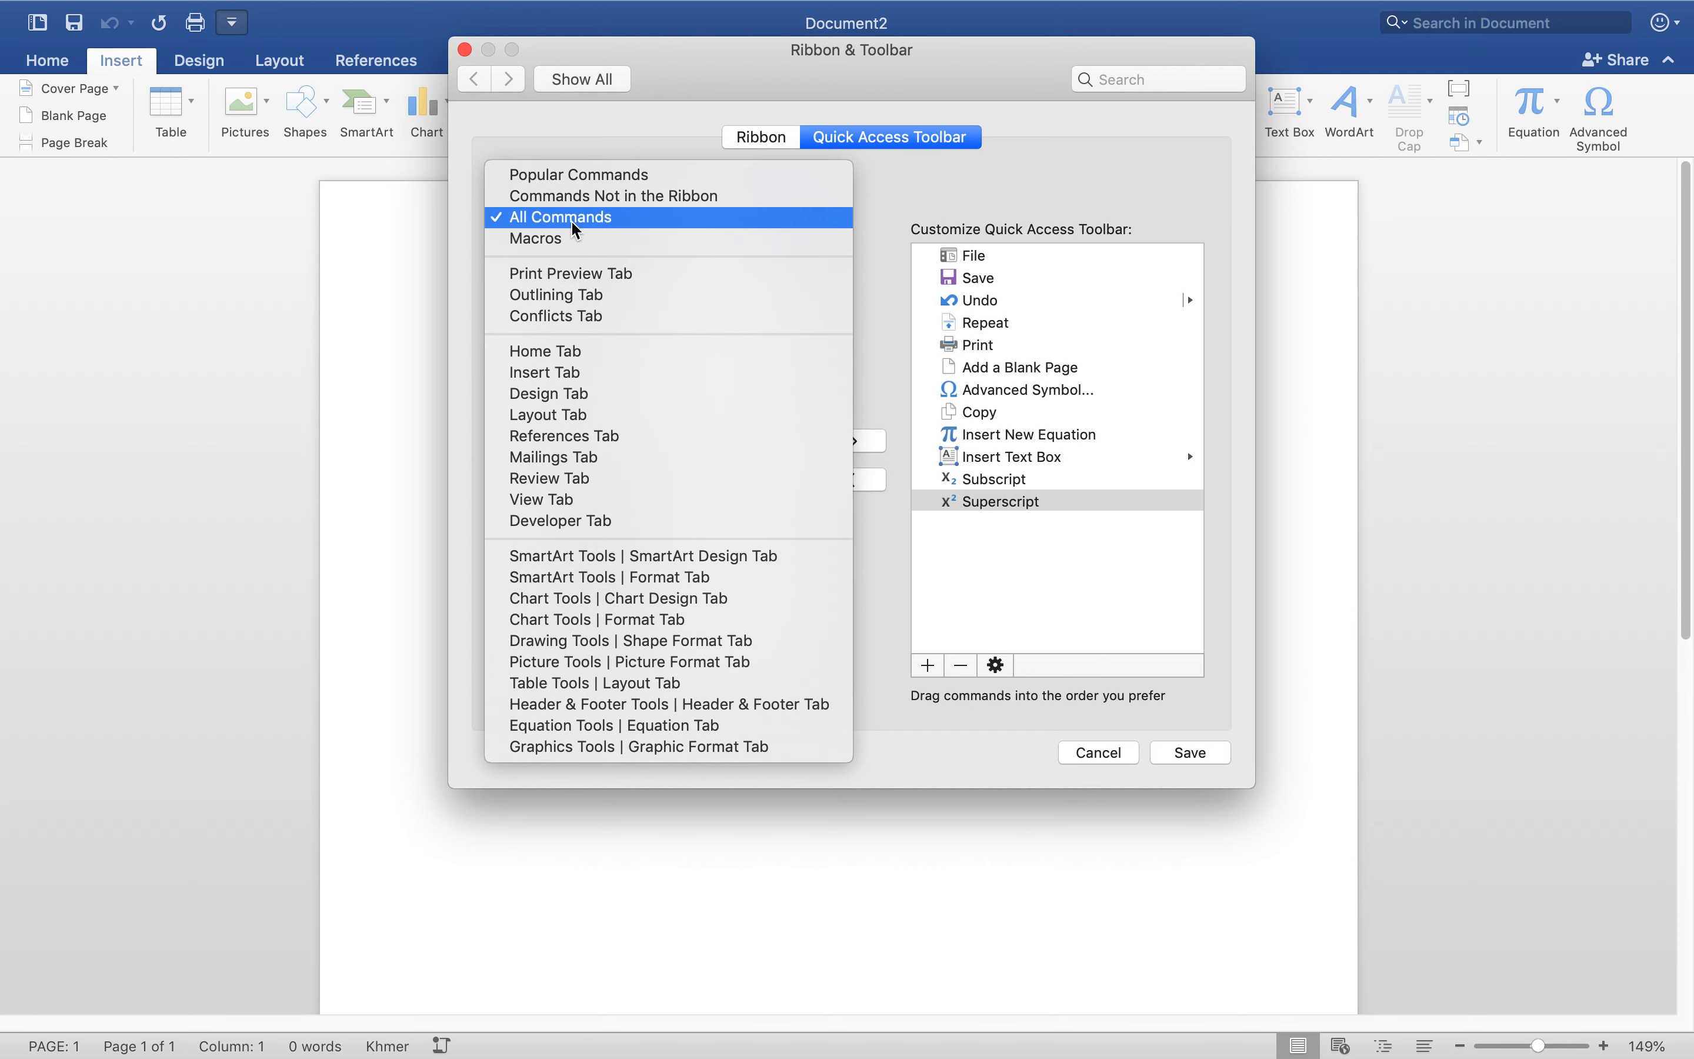
click(581, 175)
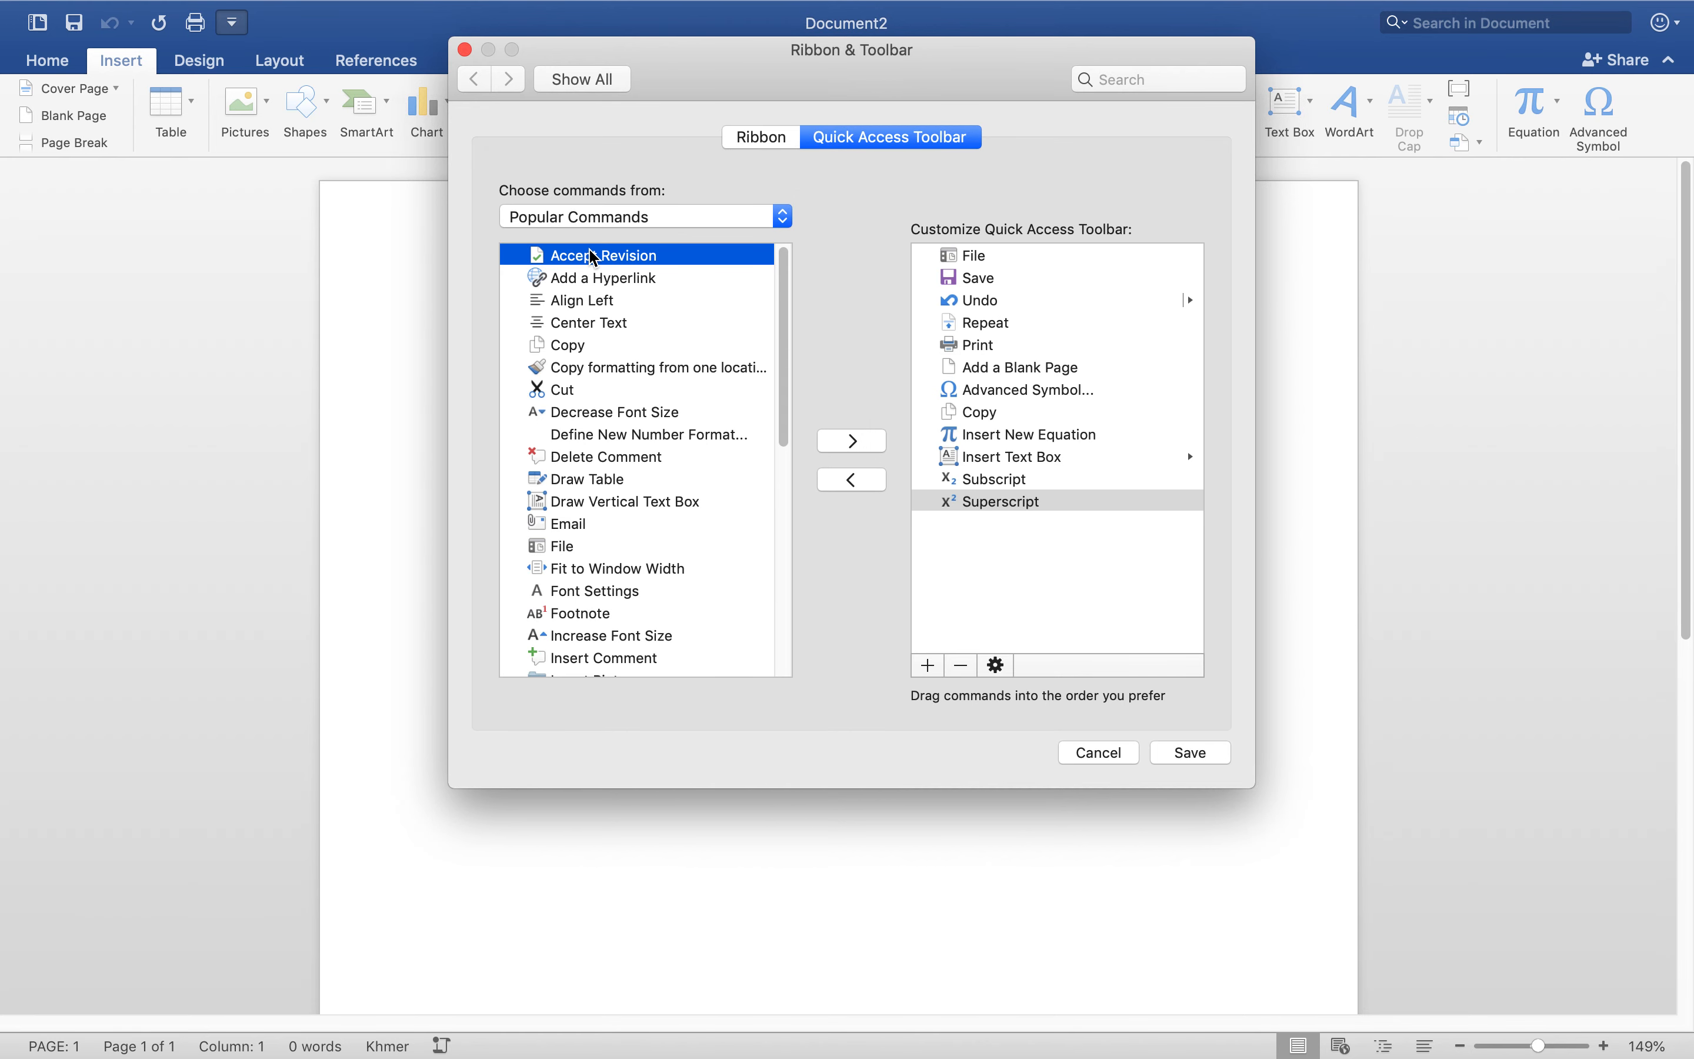
click(600, 302)
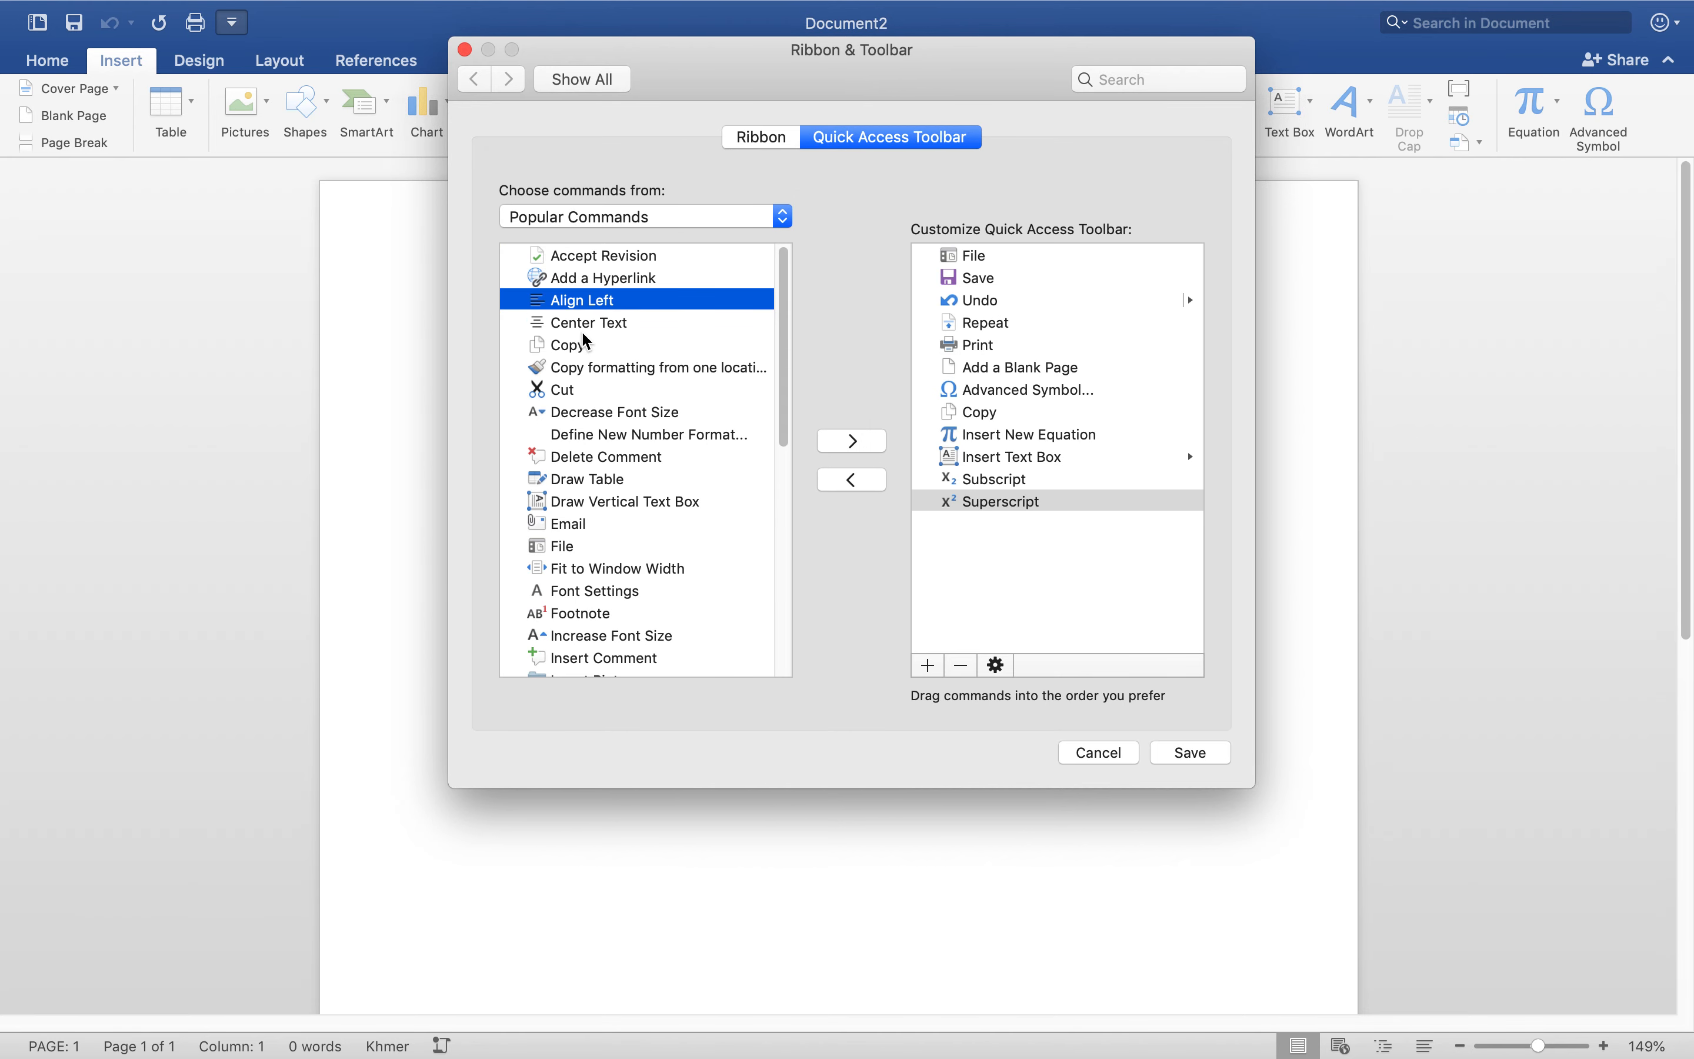
click(592, 324)
click(596, 302)
click(856, 442)
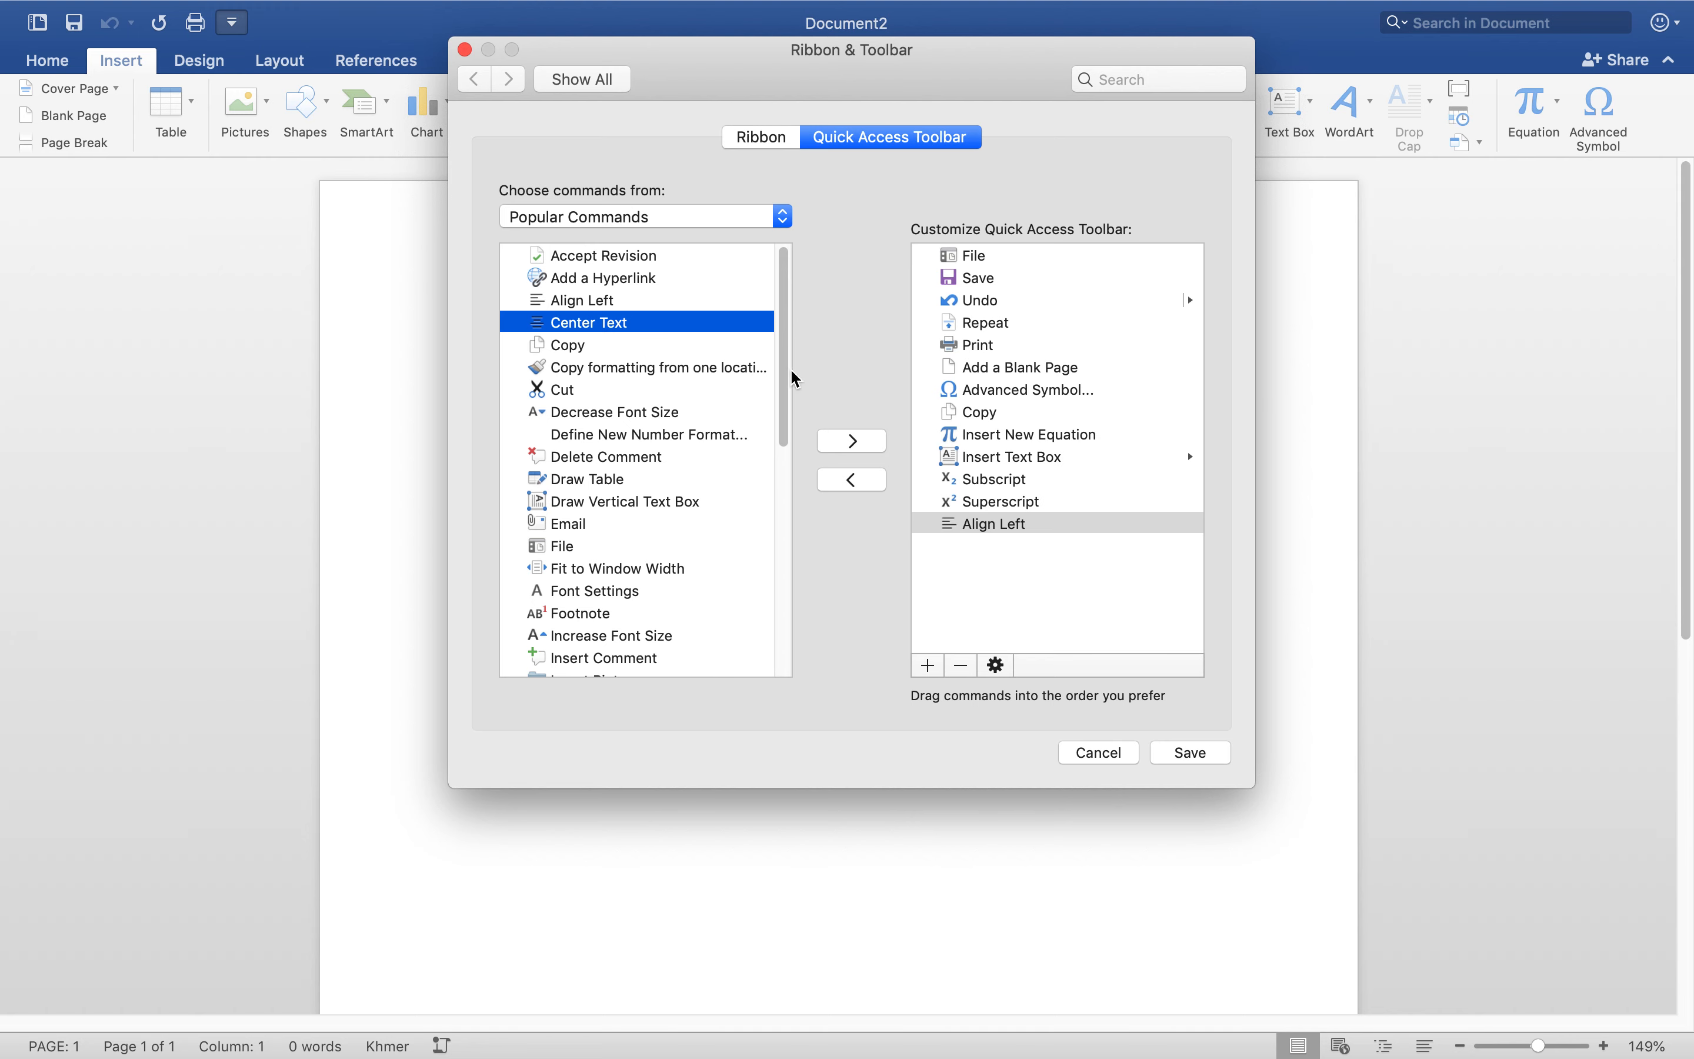
click(876, 445)
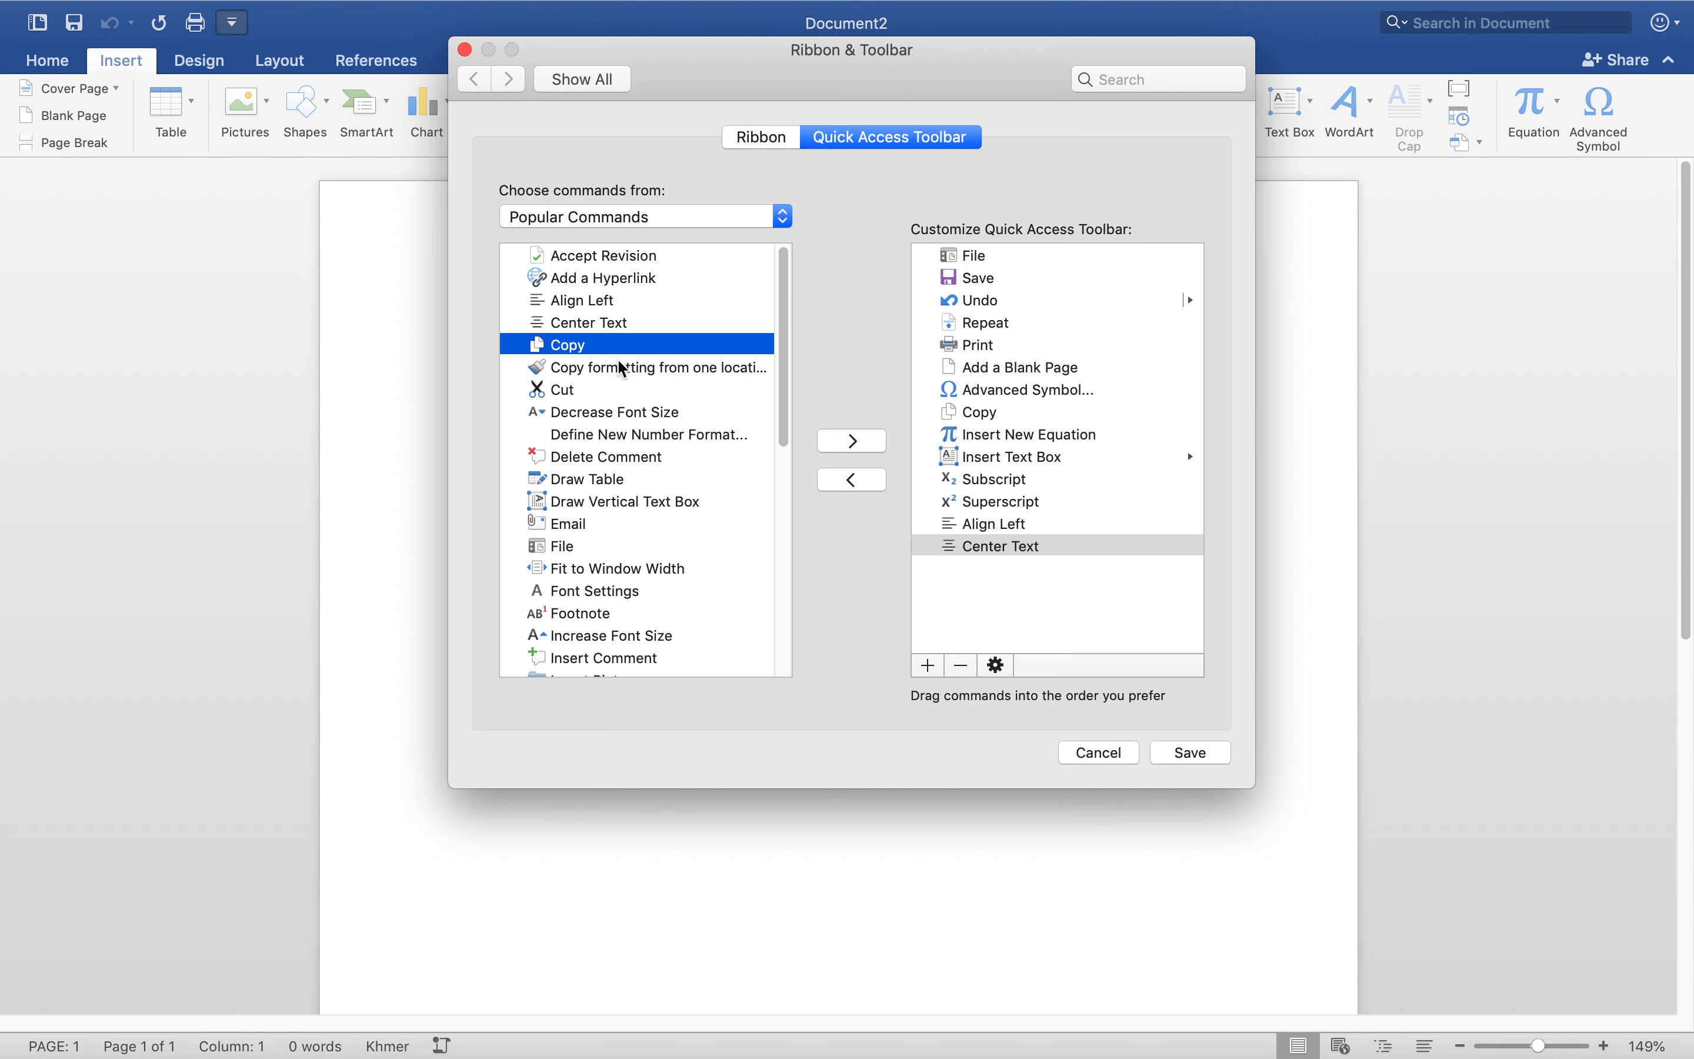
Add the Draw Table and Page Setup commands from the popular commands to the Quick Access Toolbar.
click(601, 482)
click(855, 442)
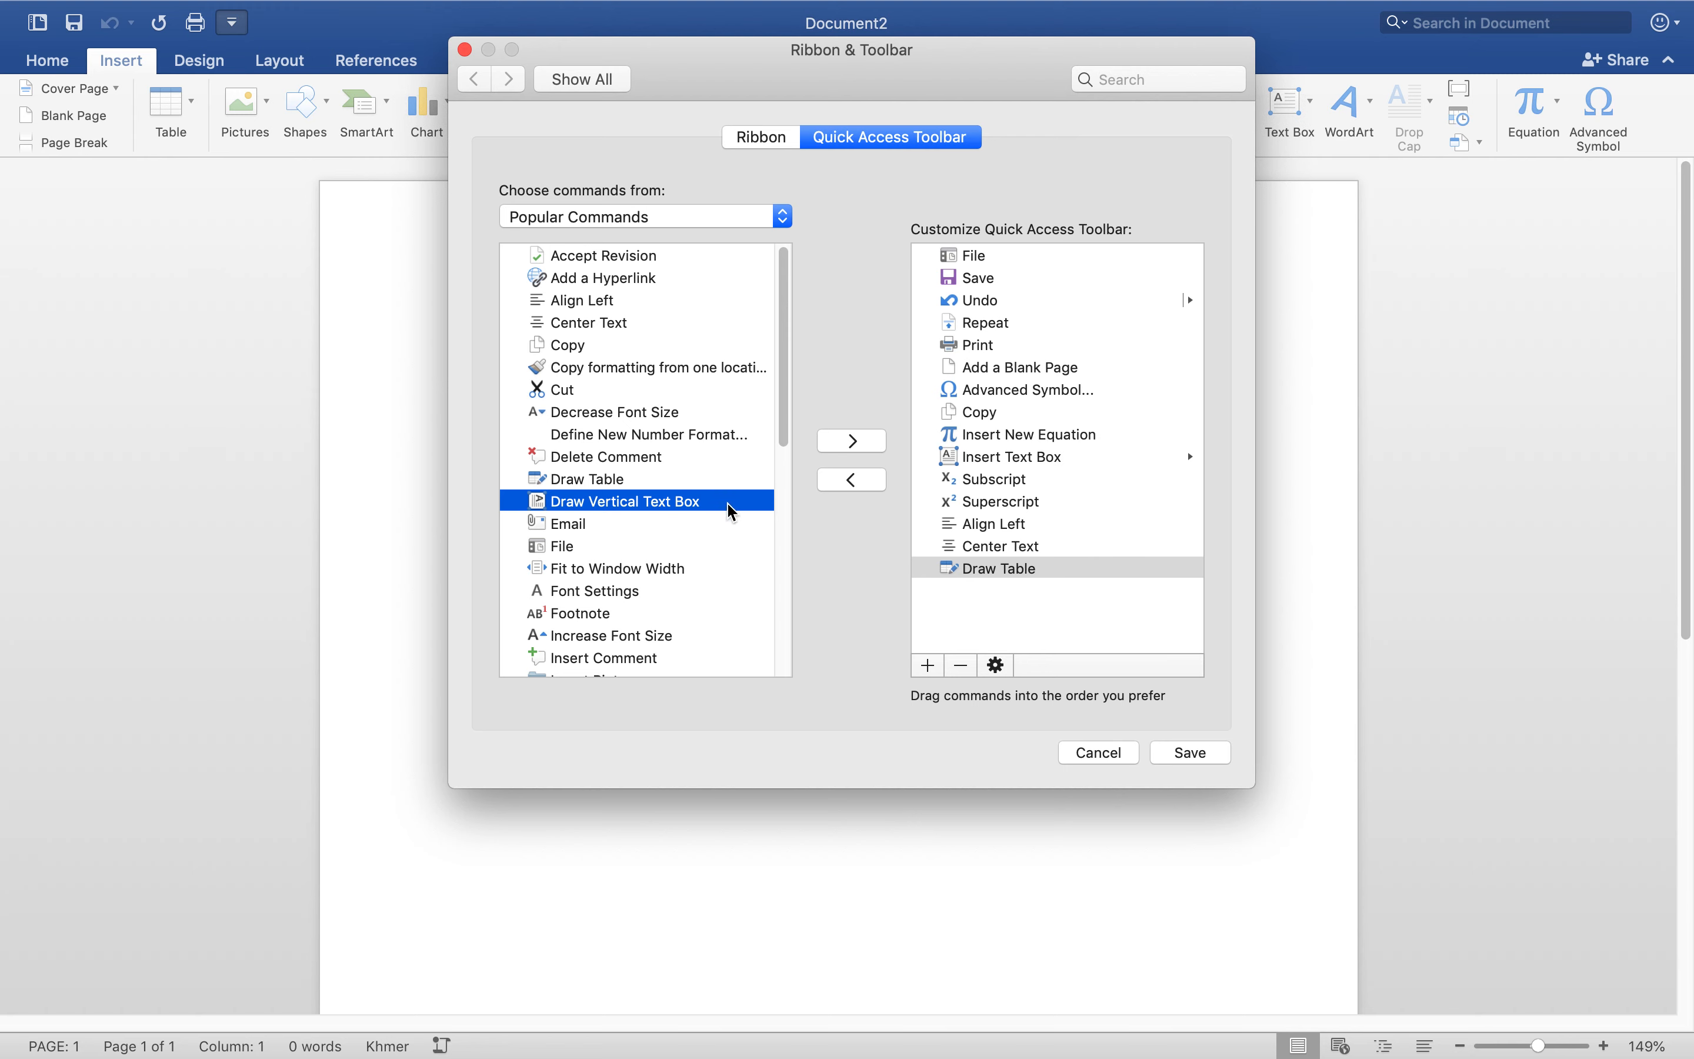
click(592, 346)
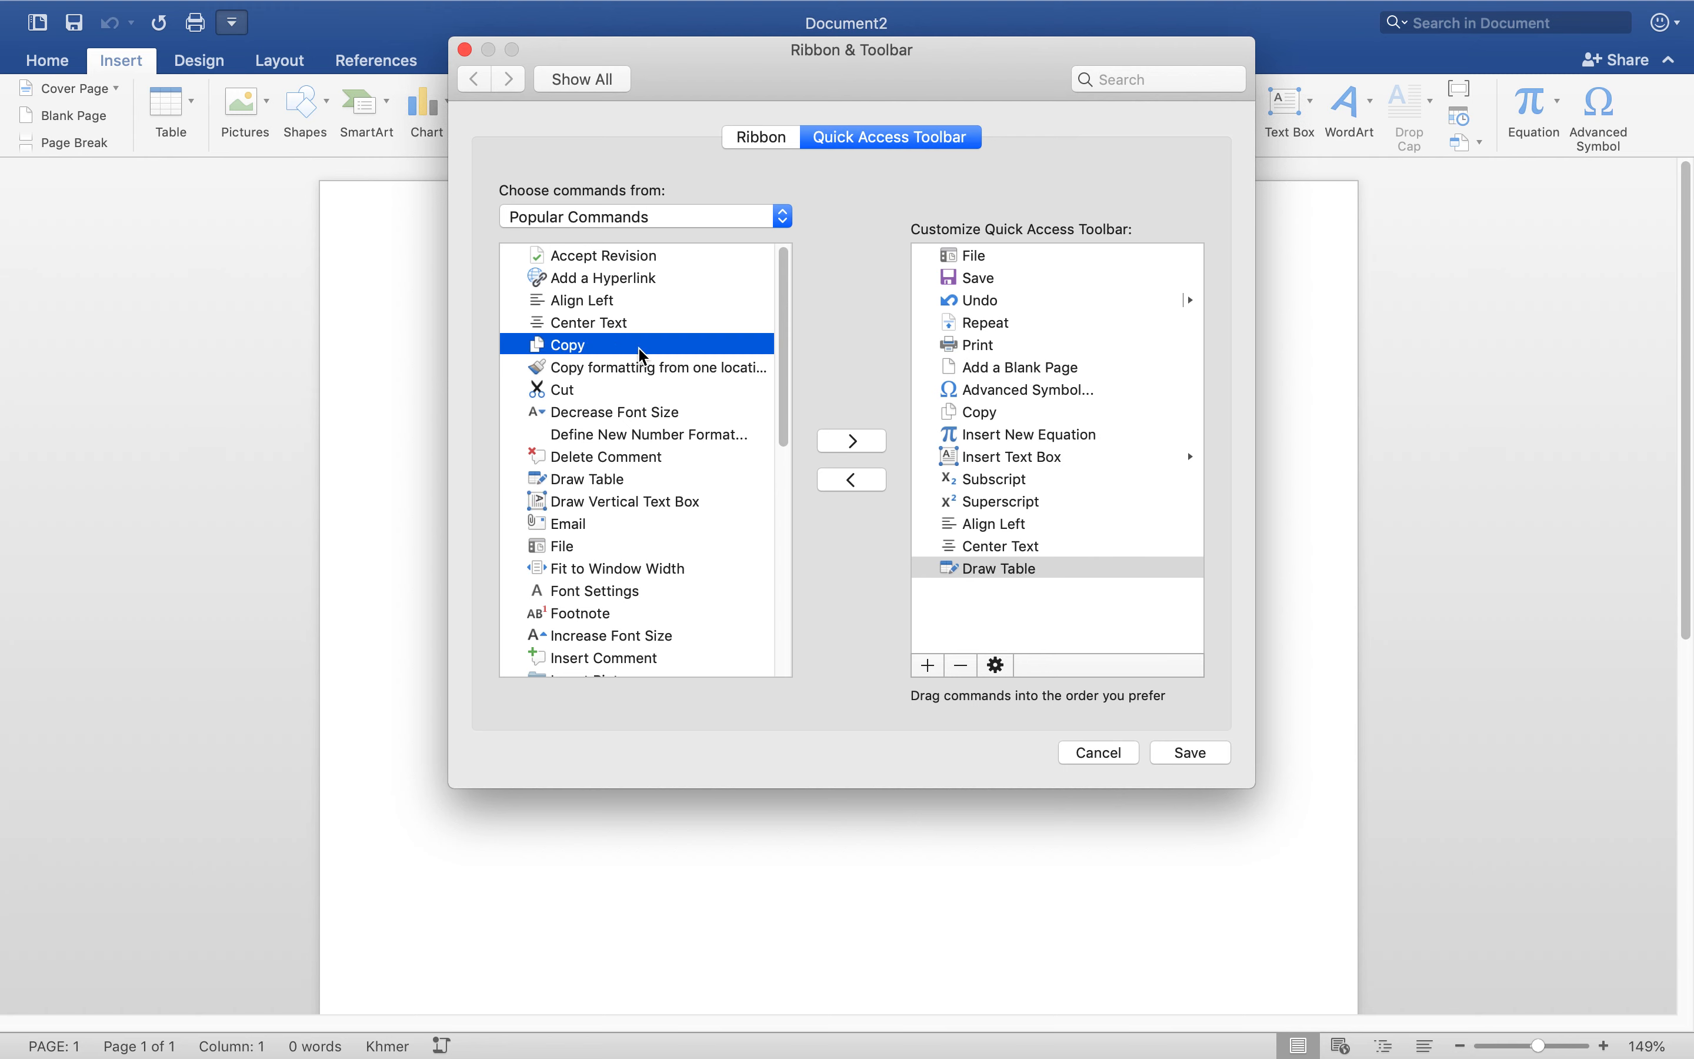
click(624, 526)
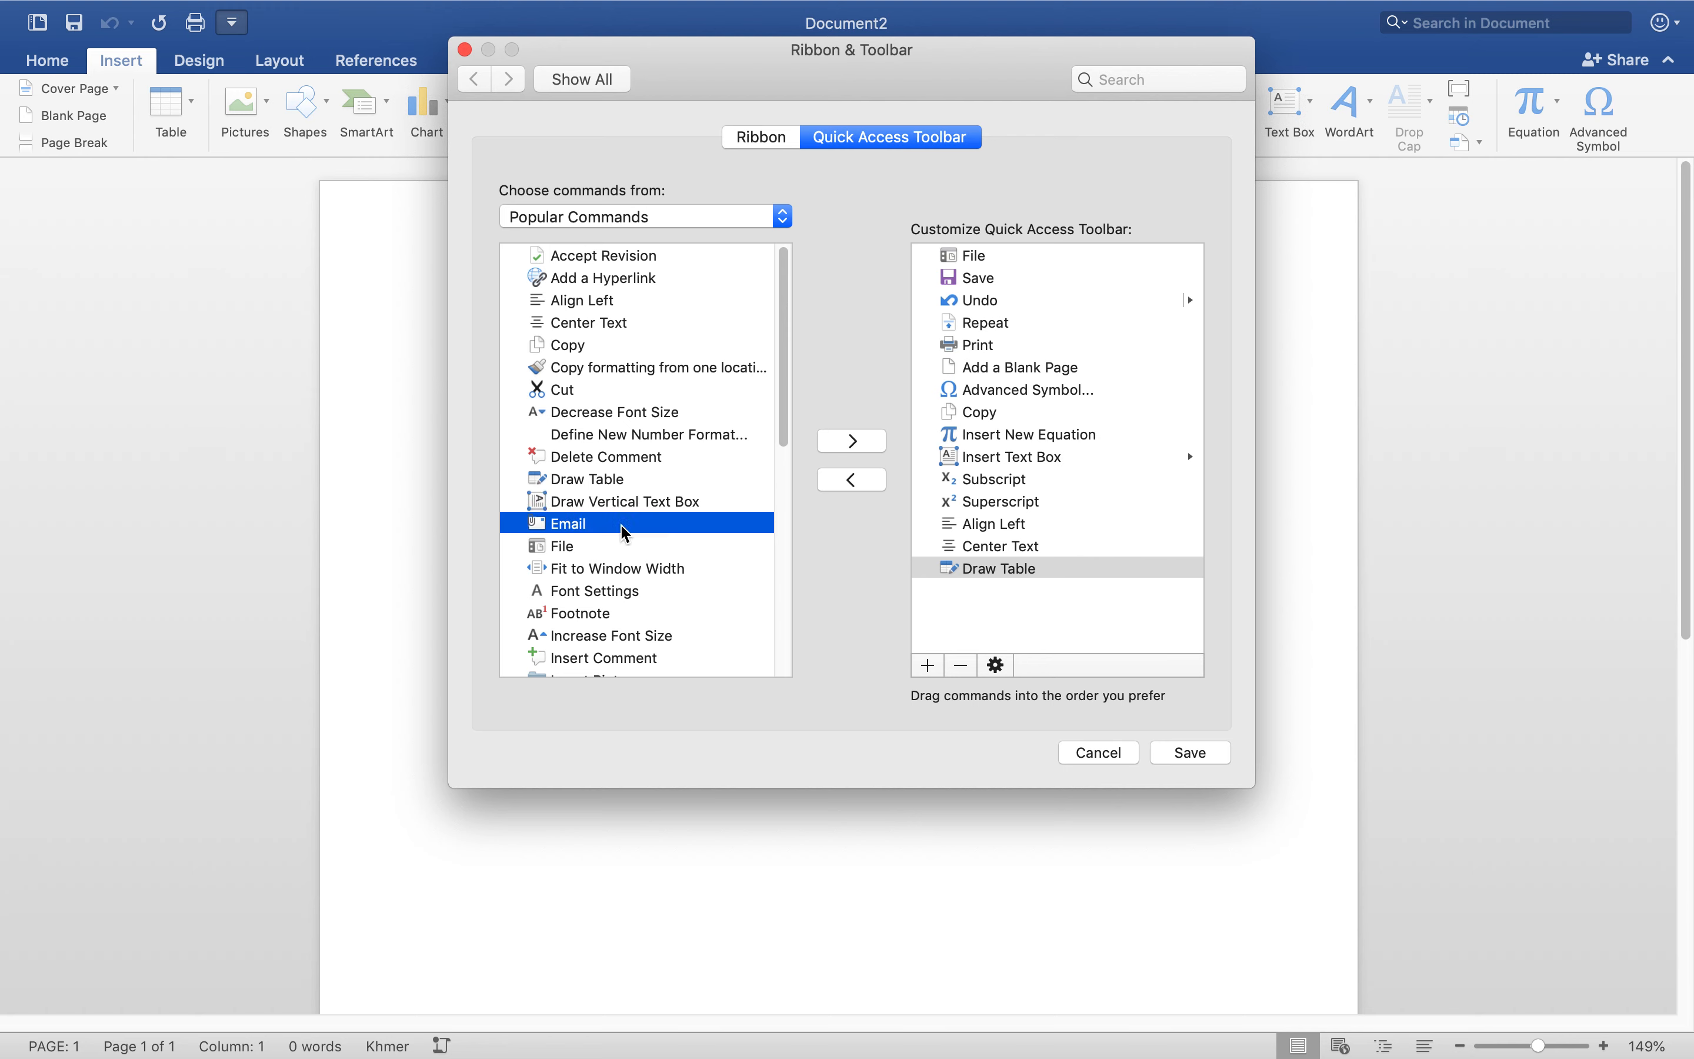
click(630, 566)
scroll(637, 564, down, 3)
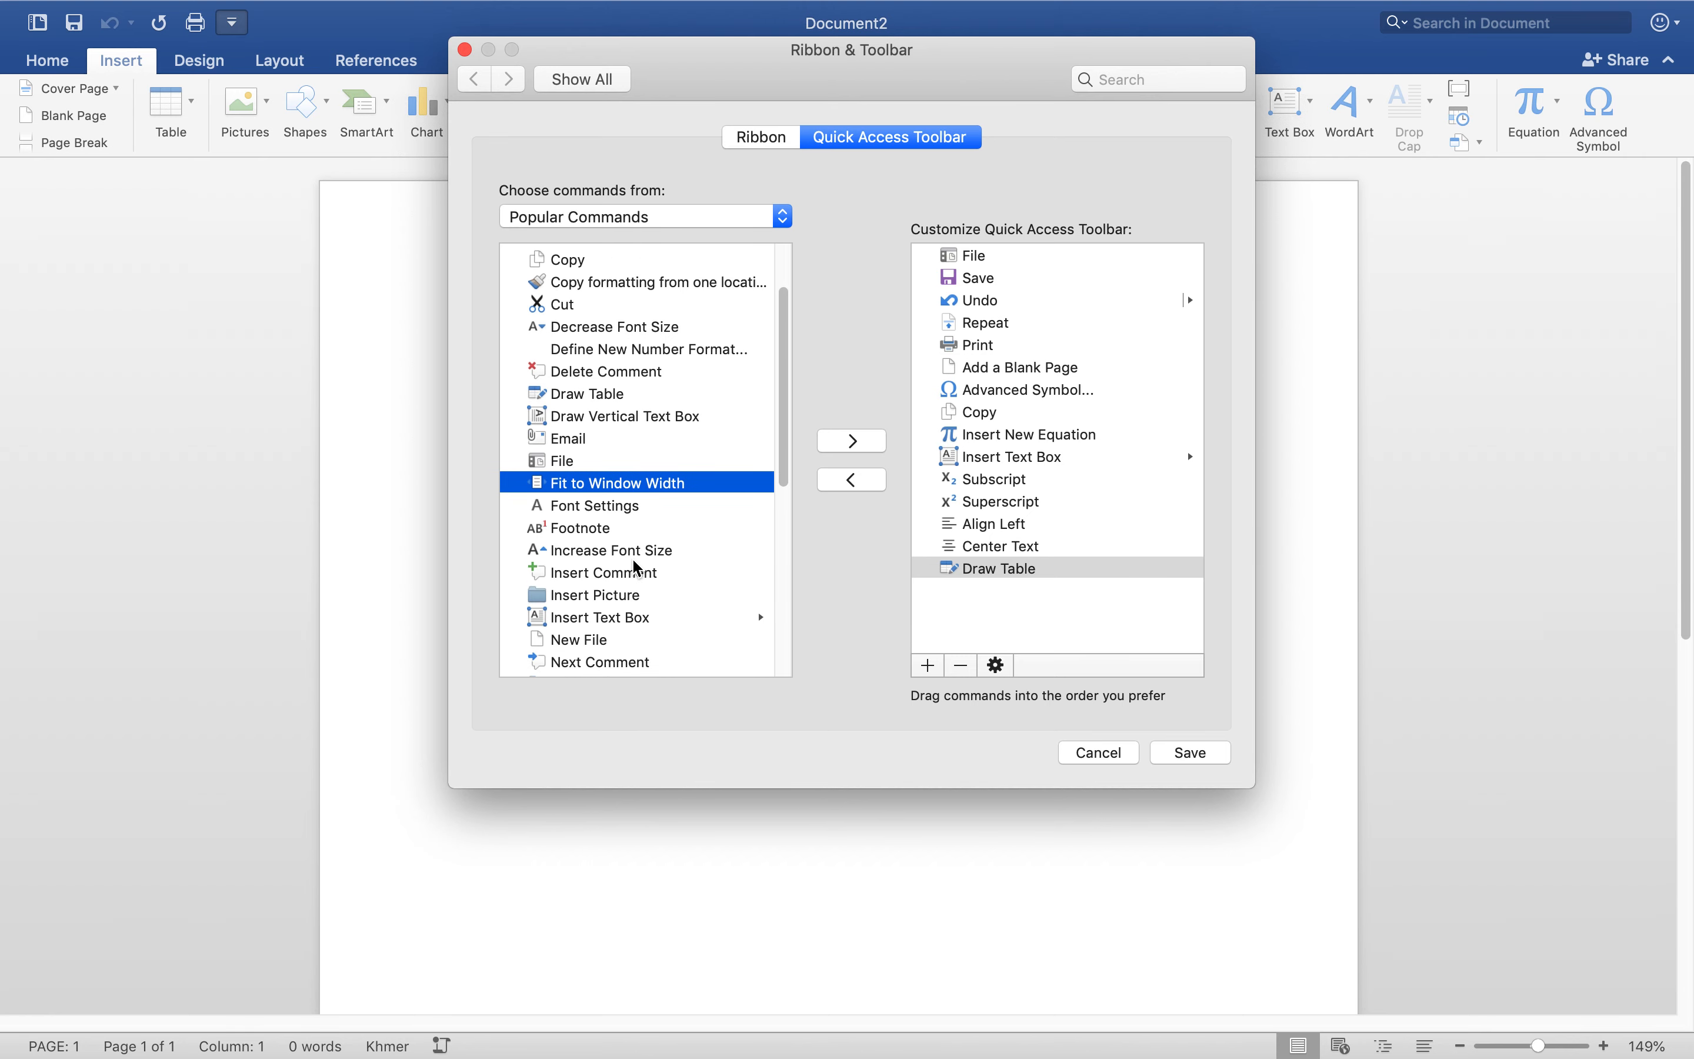
scroll(638, 564, down, 4)
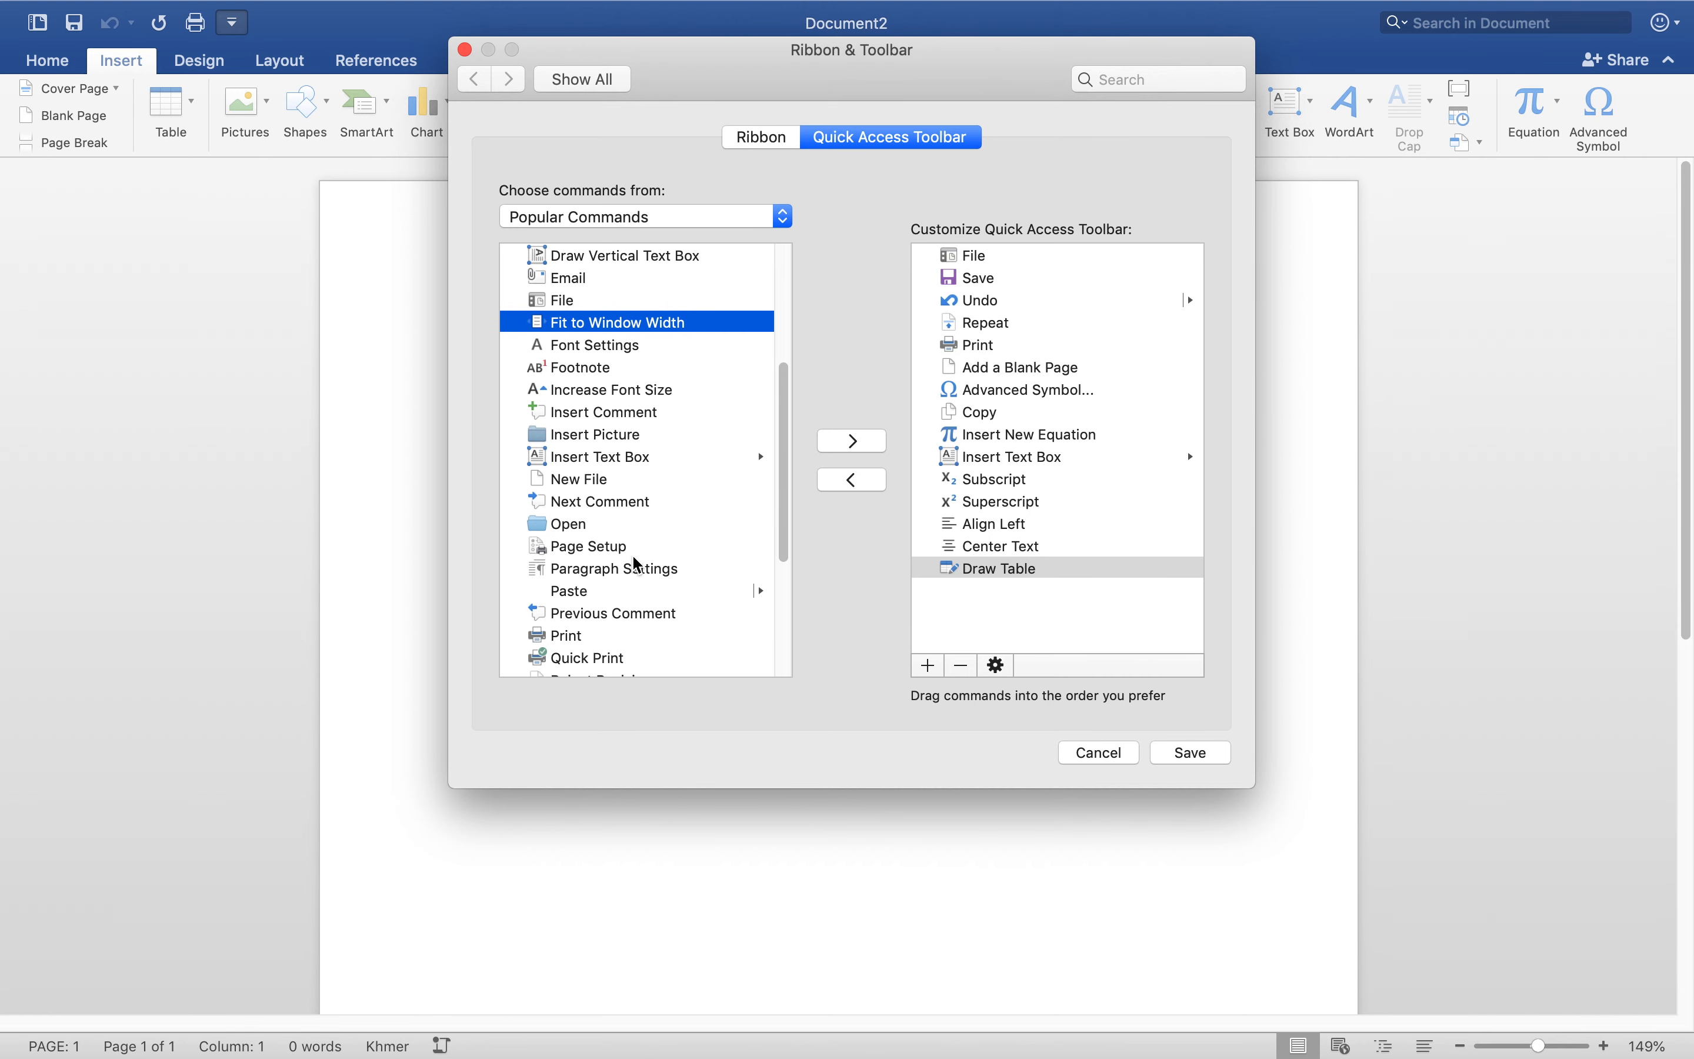
scroll(636, 562, down, 1)
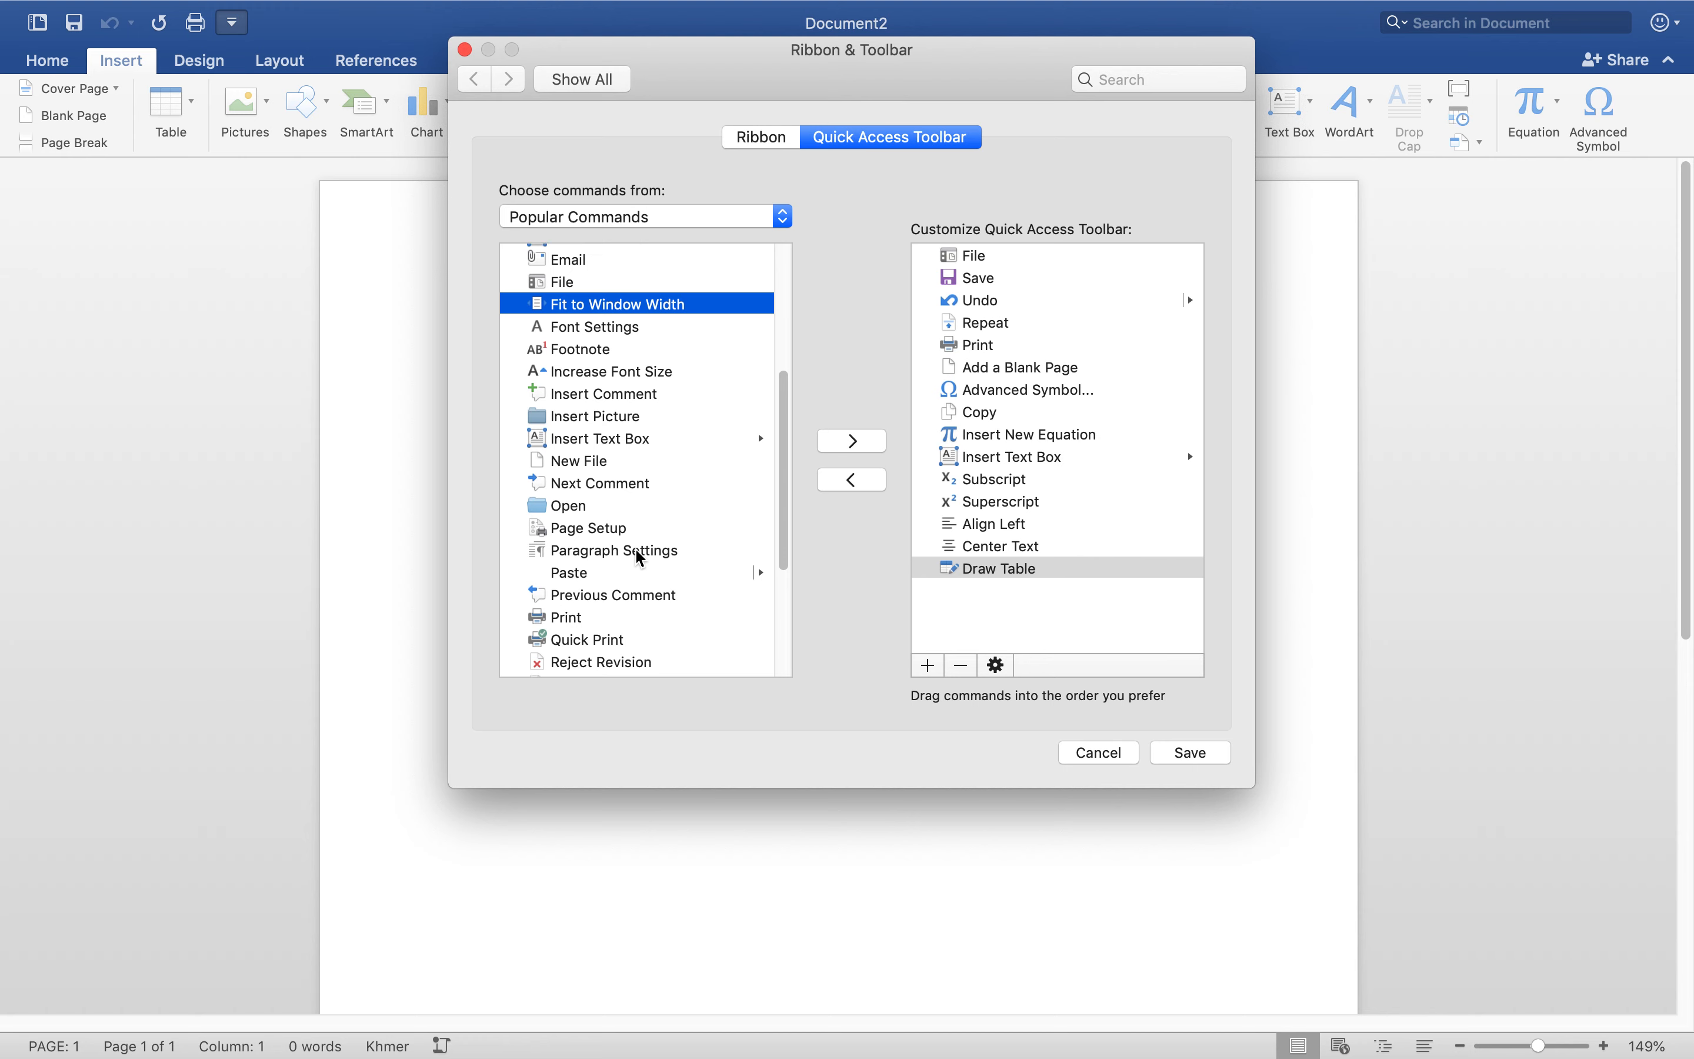
click(623, 536)
click(844, 447)
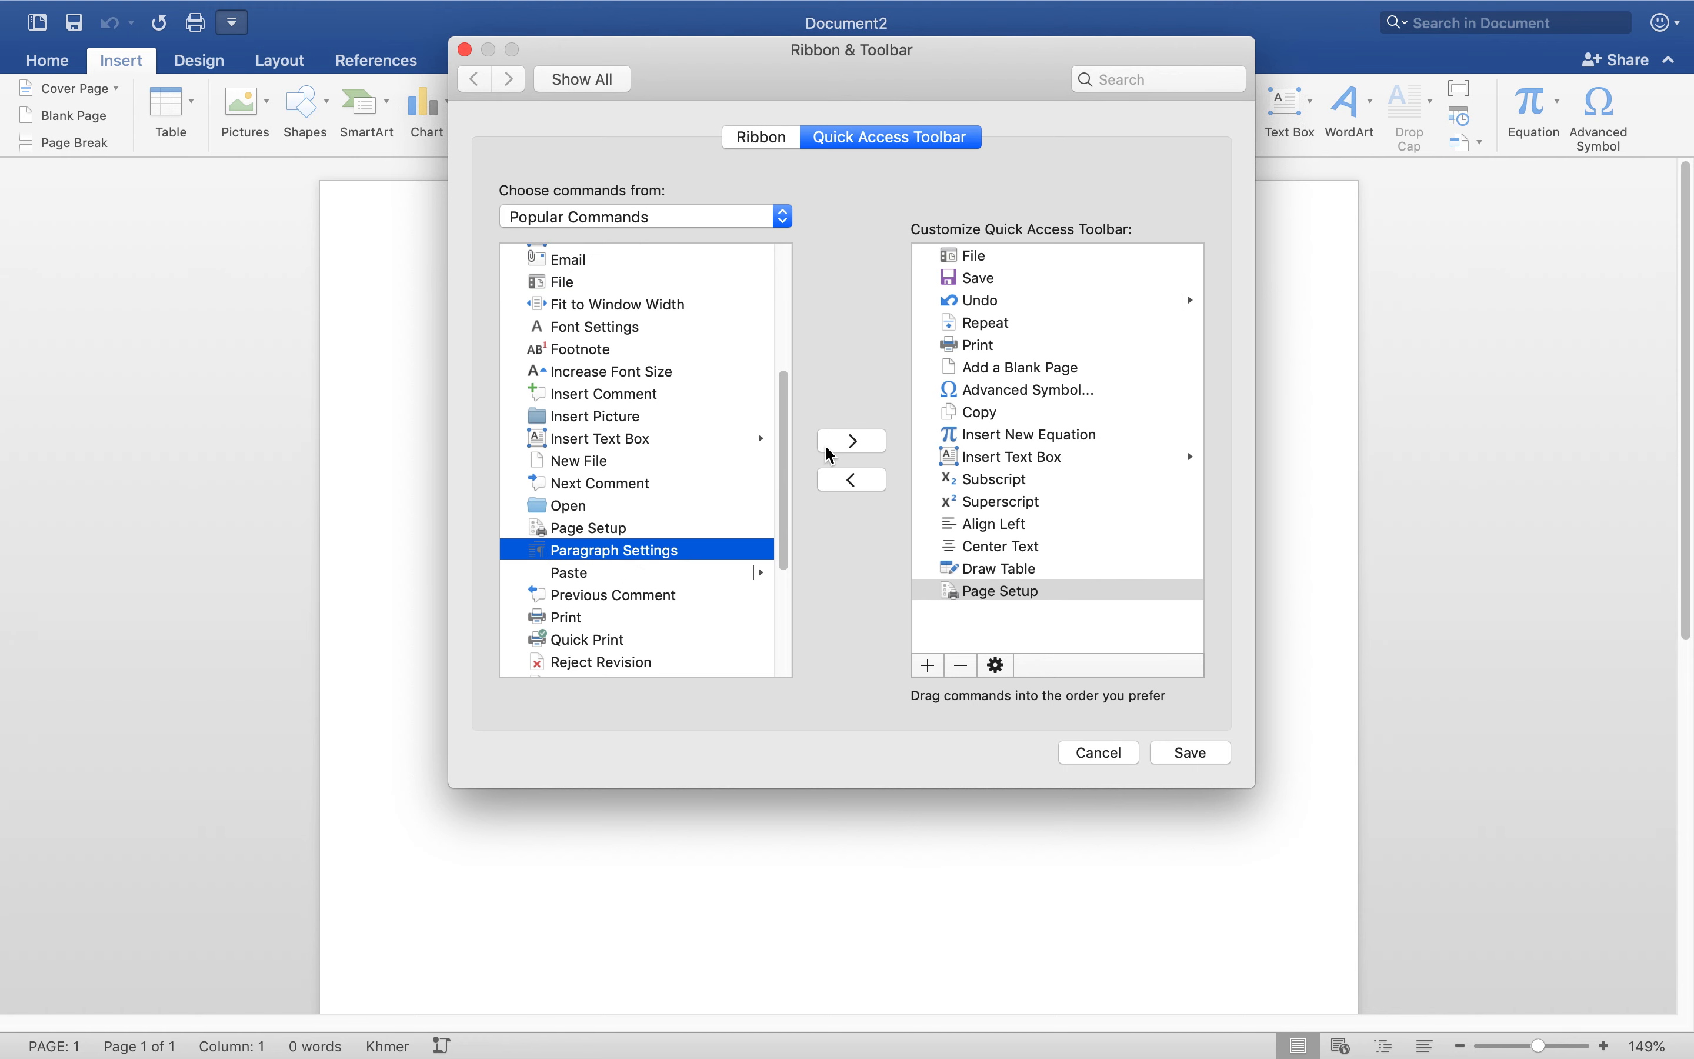
Try to add the Print command from the popular commands to the Quick Access Toolbar.
scroll(716, 499, down, 3)
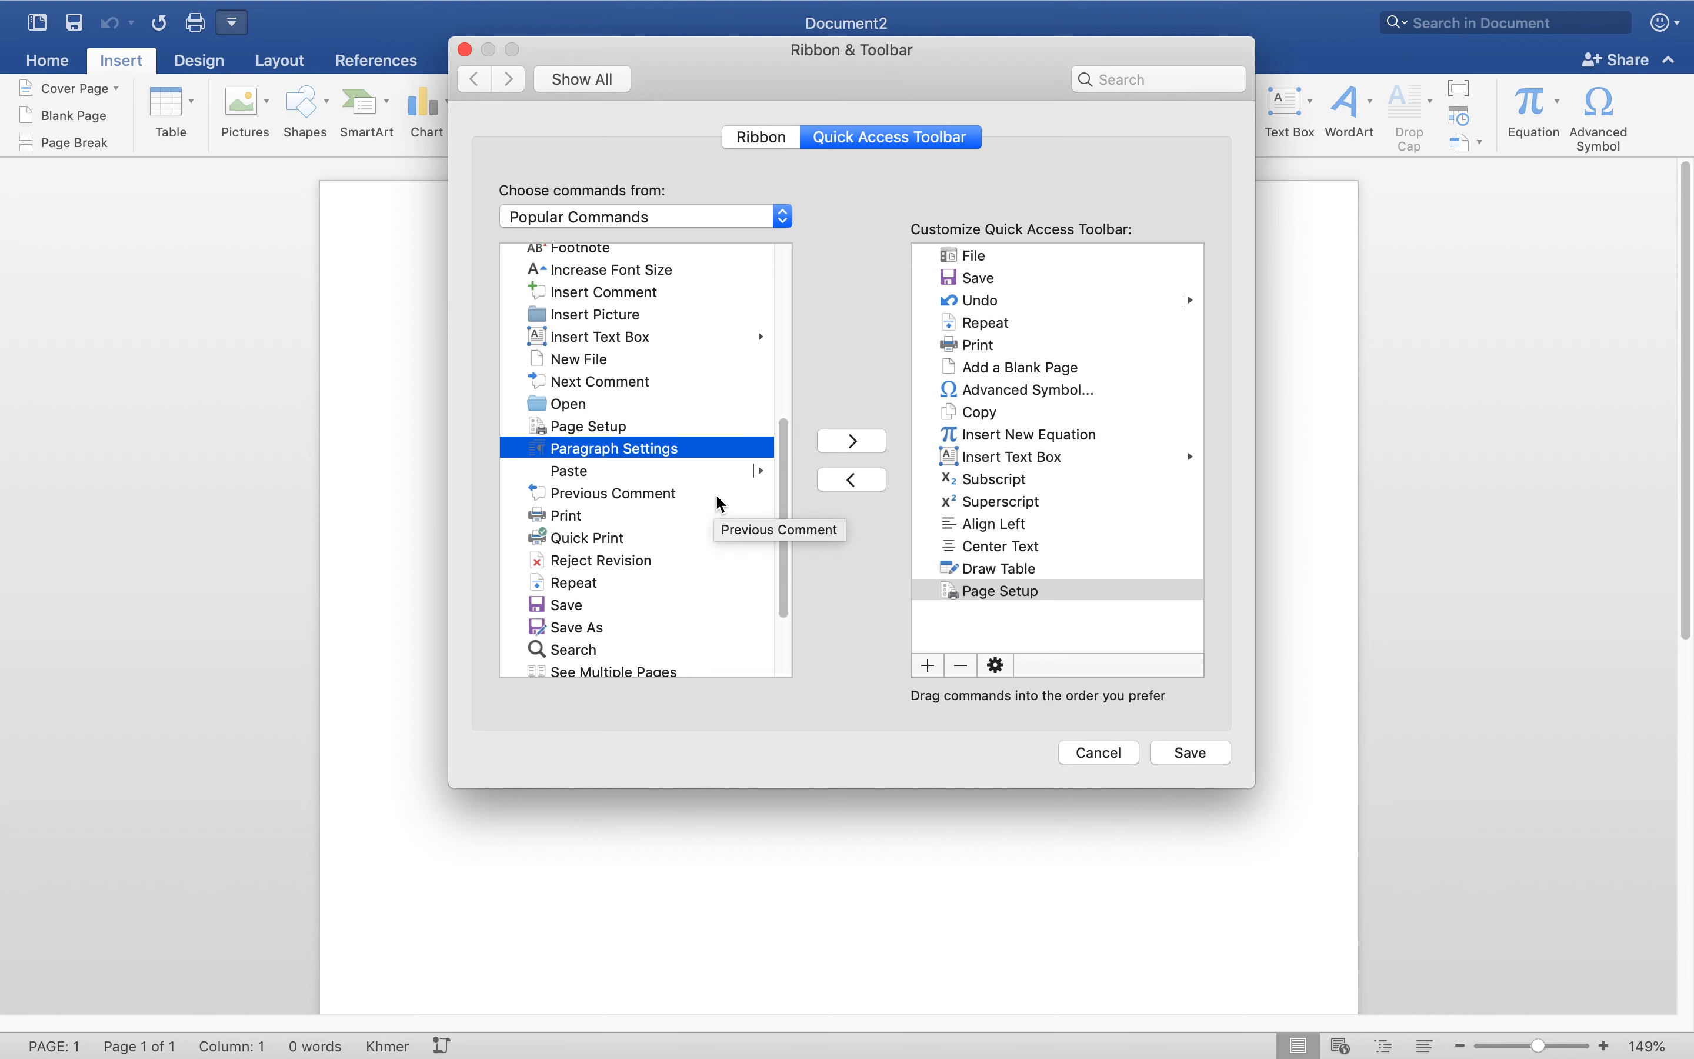
click(576, 518)
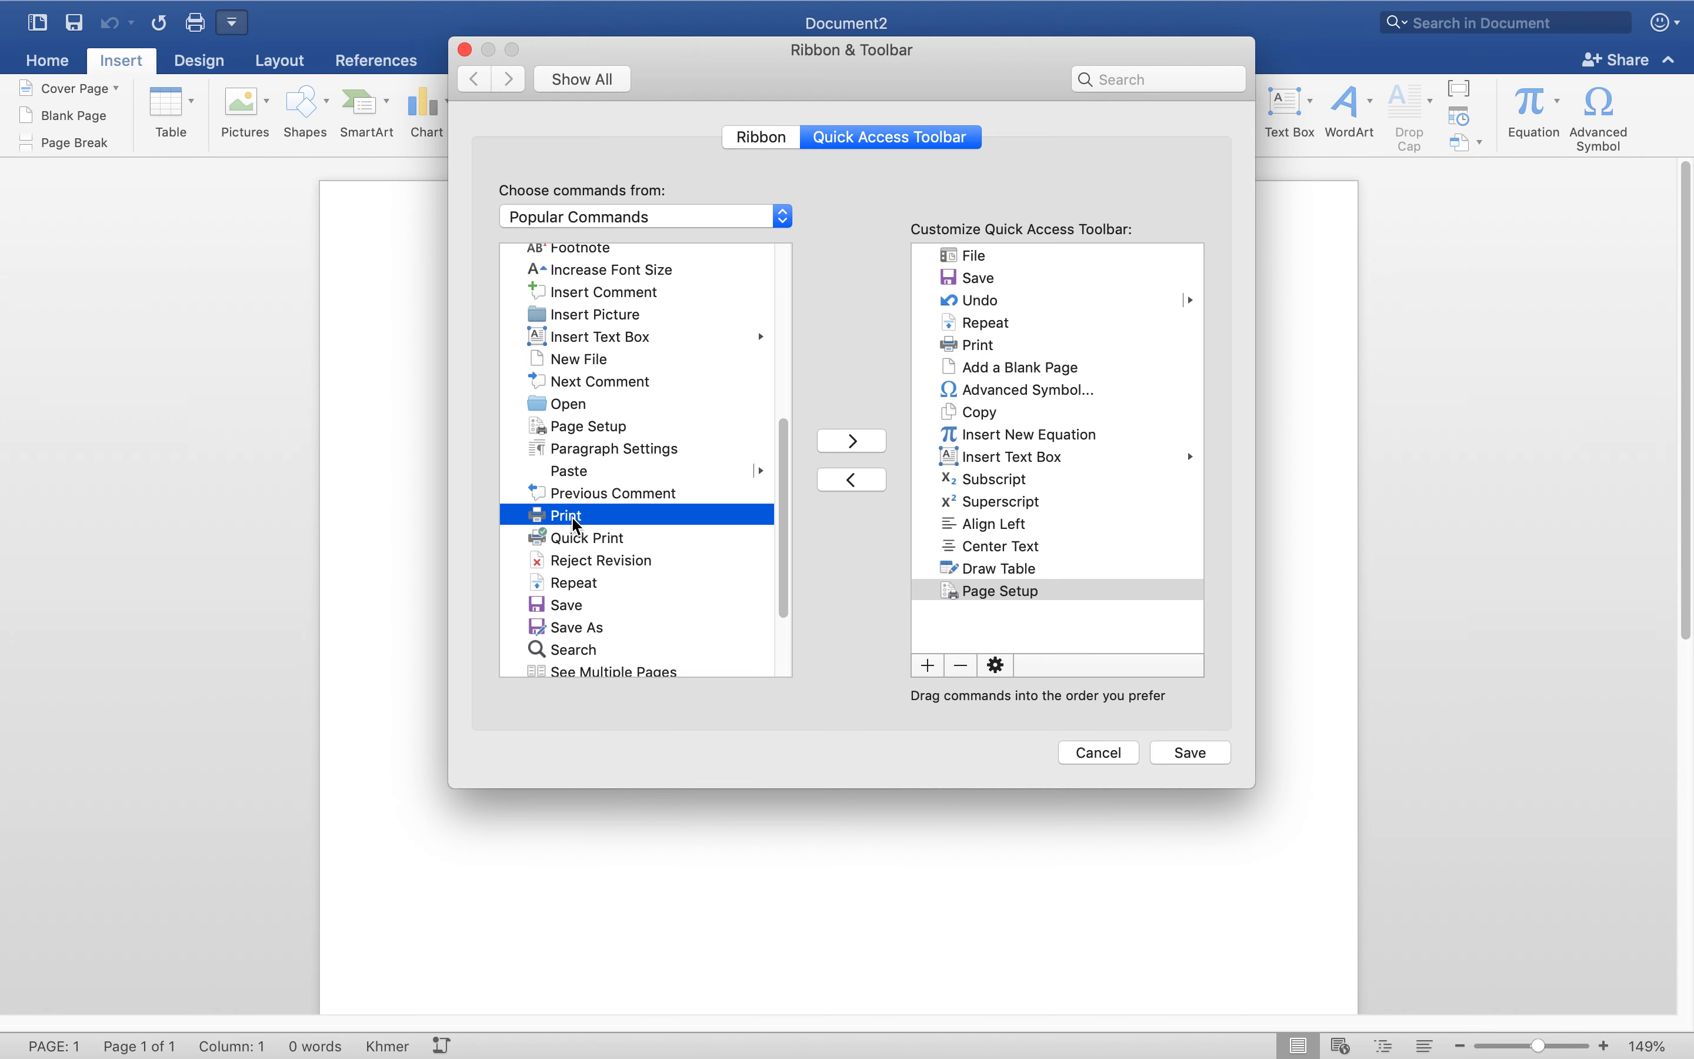
click(850, 441)
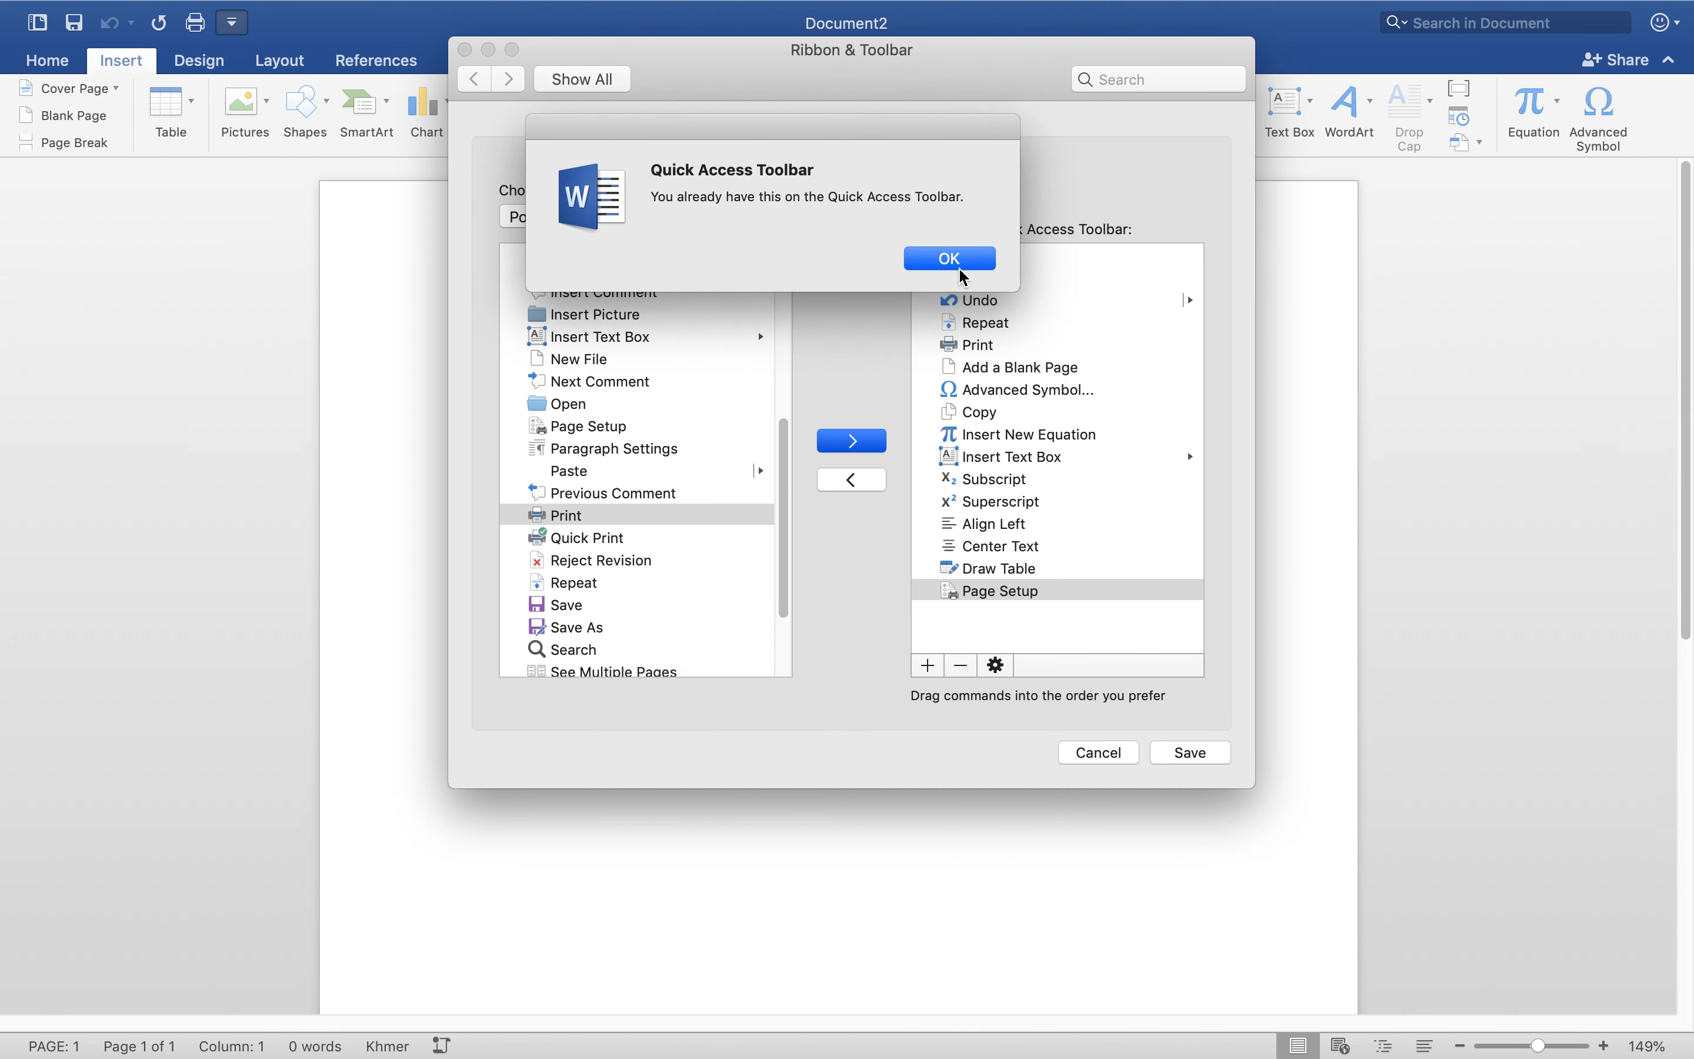
click(957, 262)
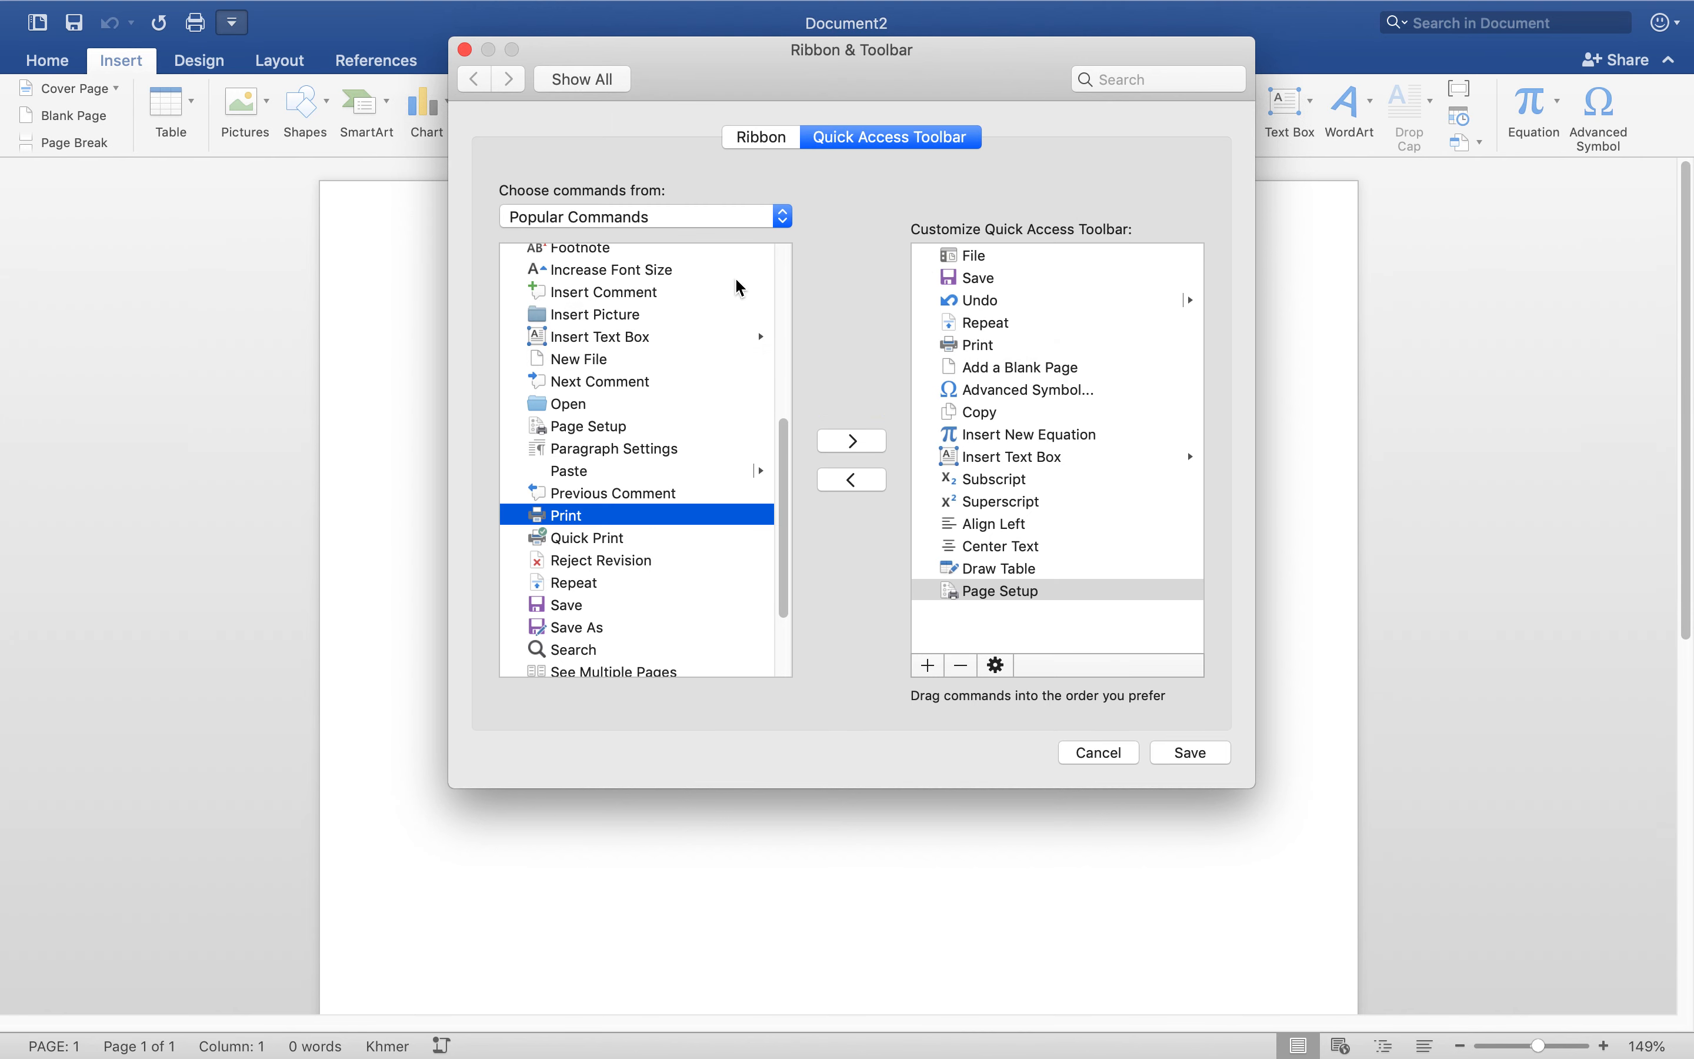
Add the Quick Print and Spelling & Grammar commands from the popular commands to the Quick Access Toolbar.
click(623, 537)
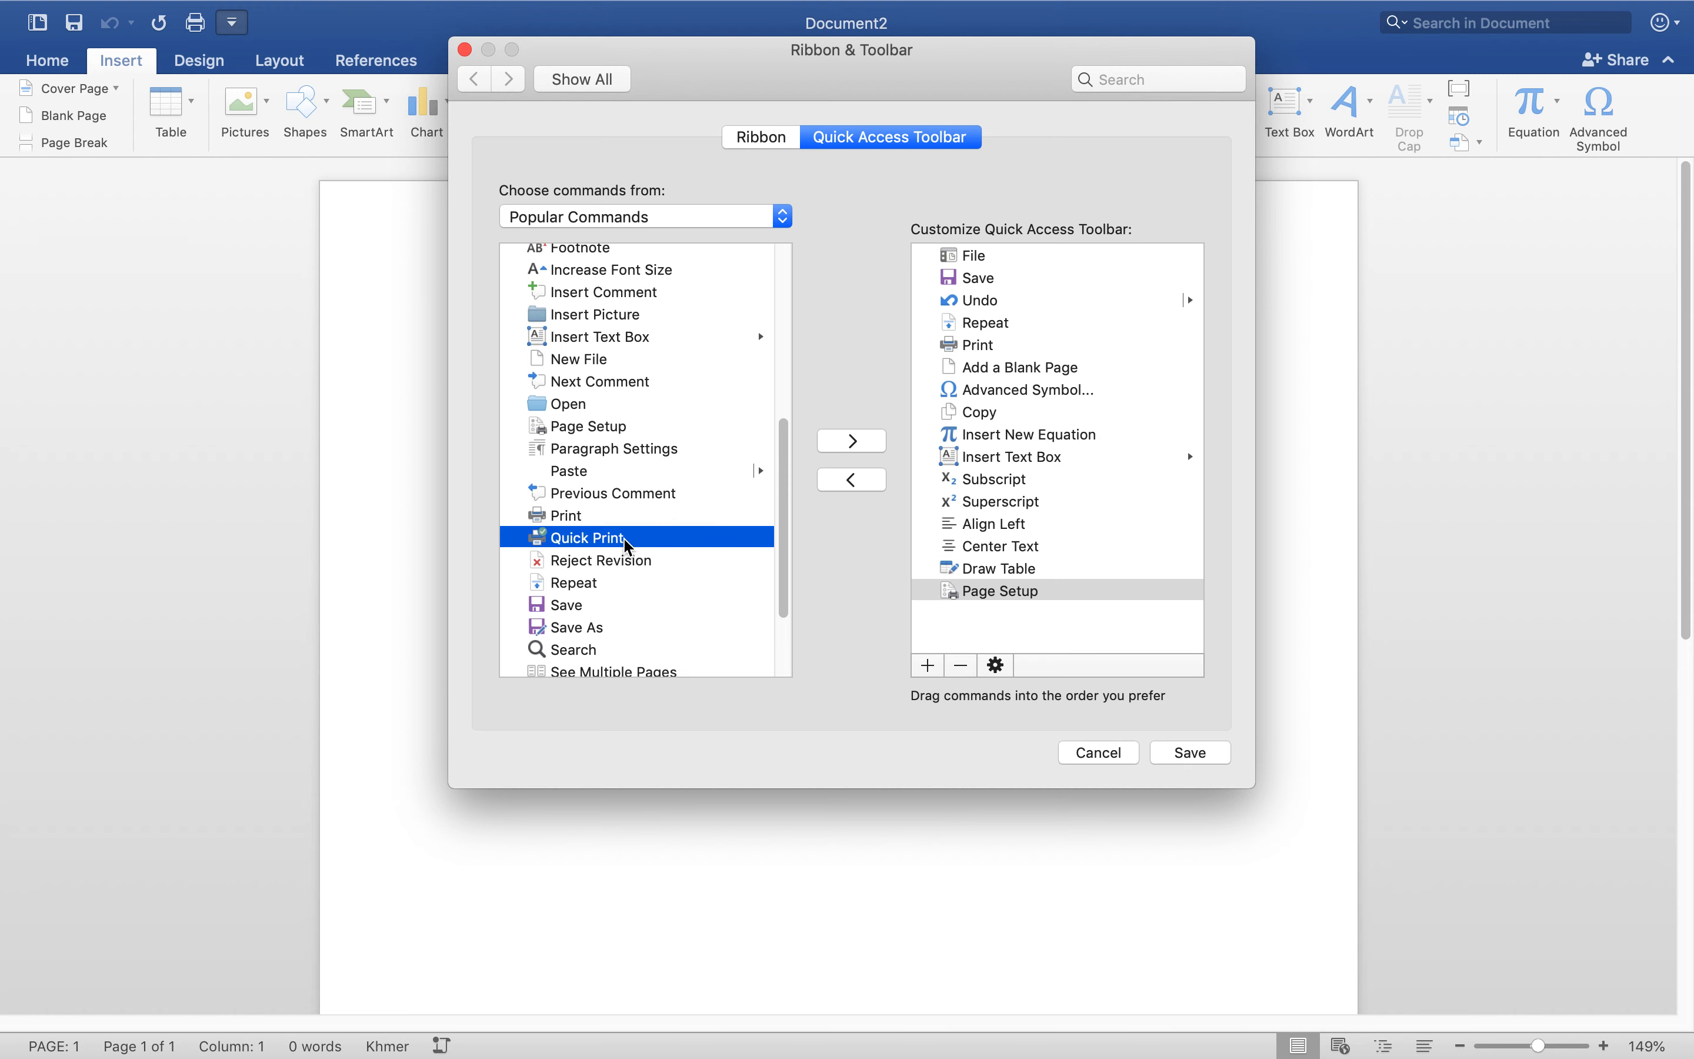
click(848, 443)
scroll(688, 616, down, 5)
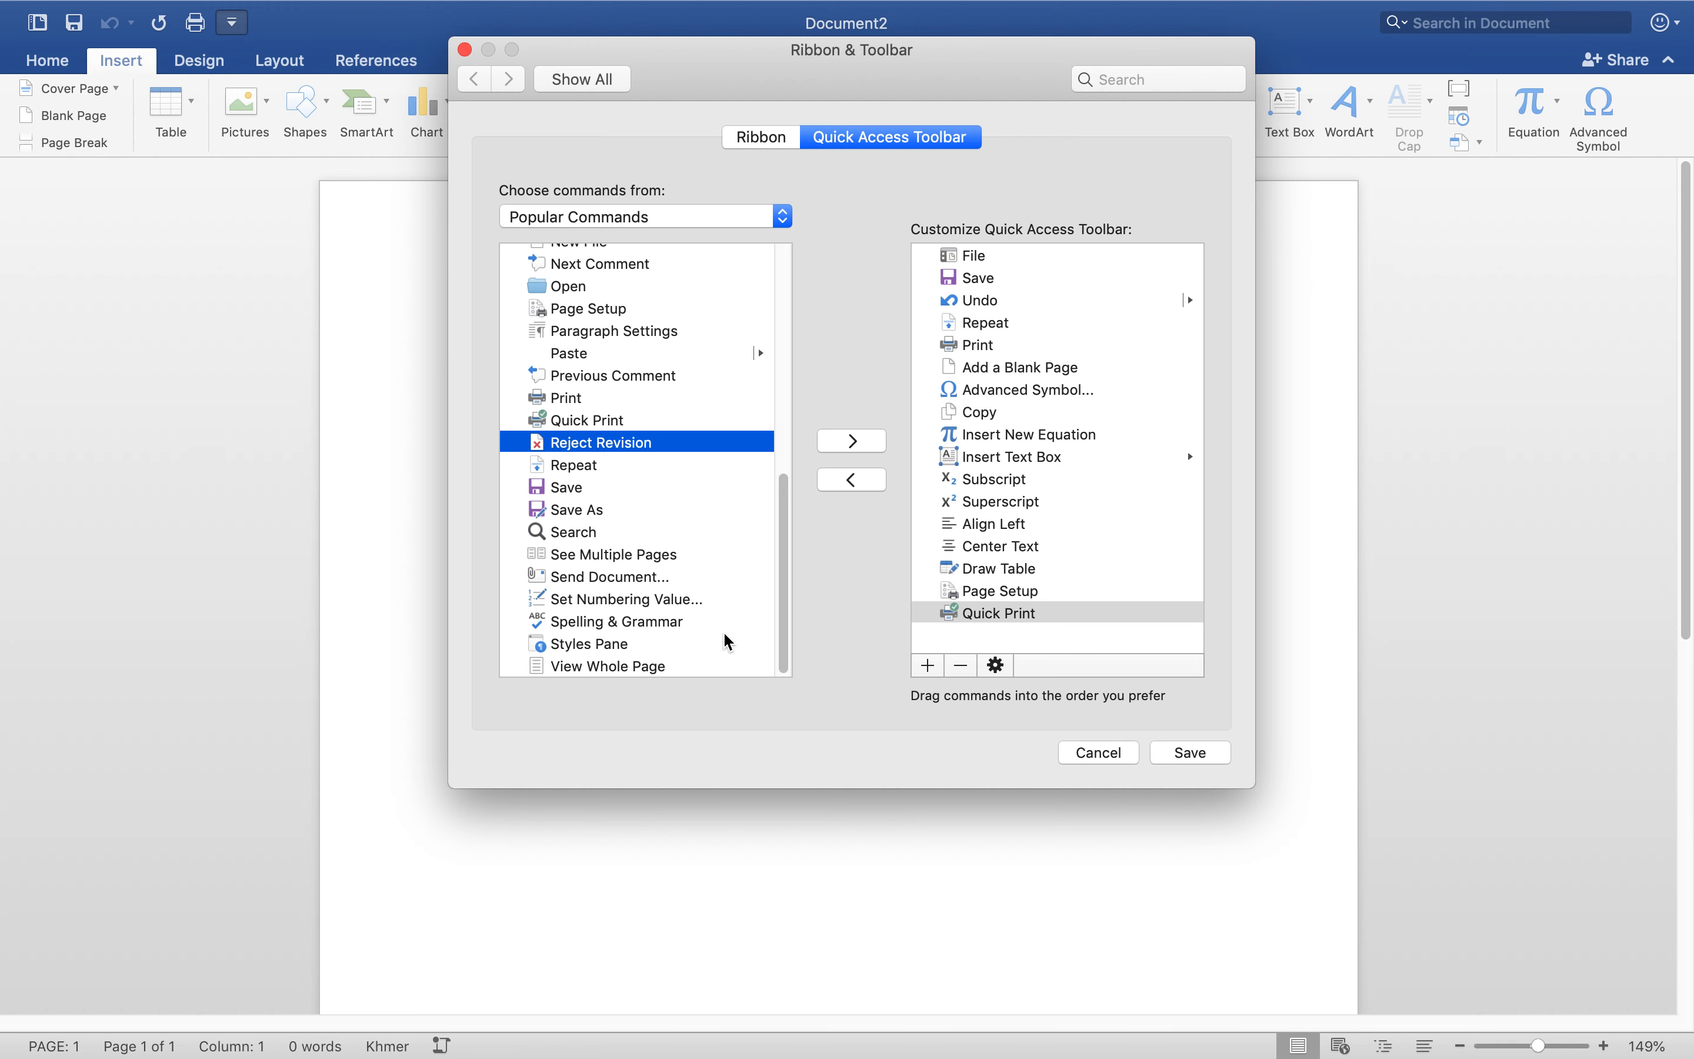
click(636, 622)
click(850, 442)
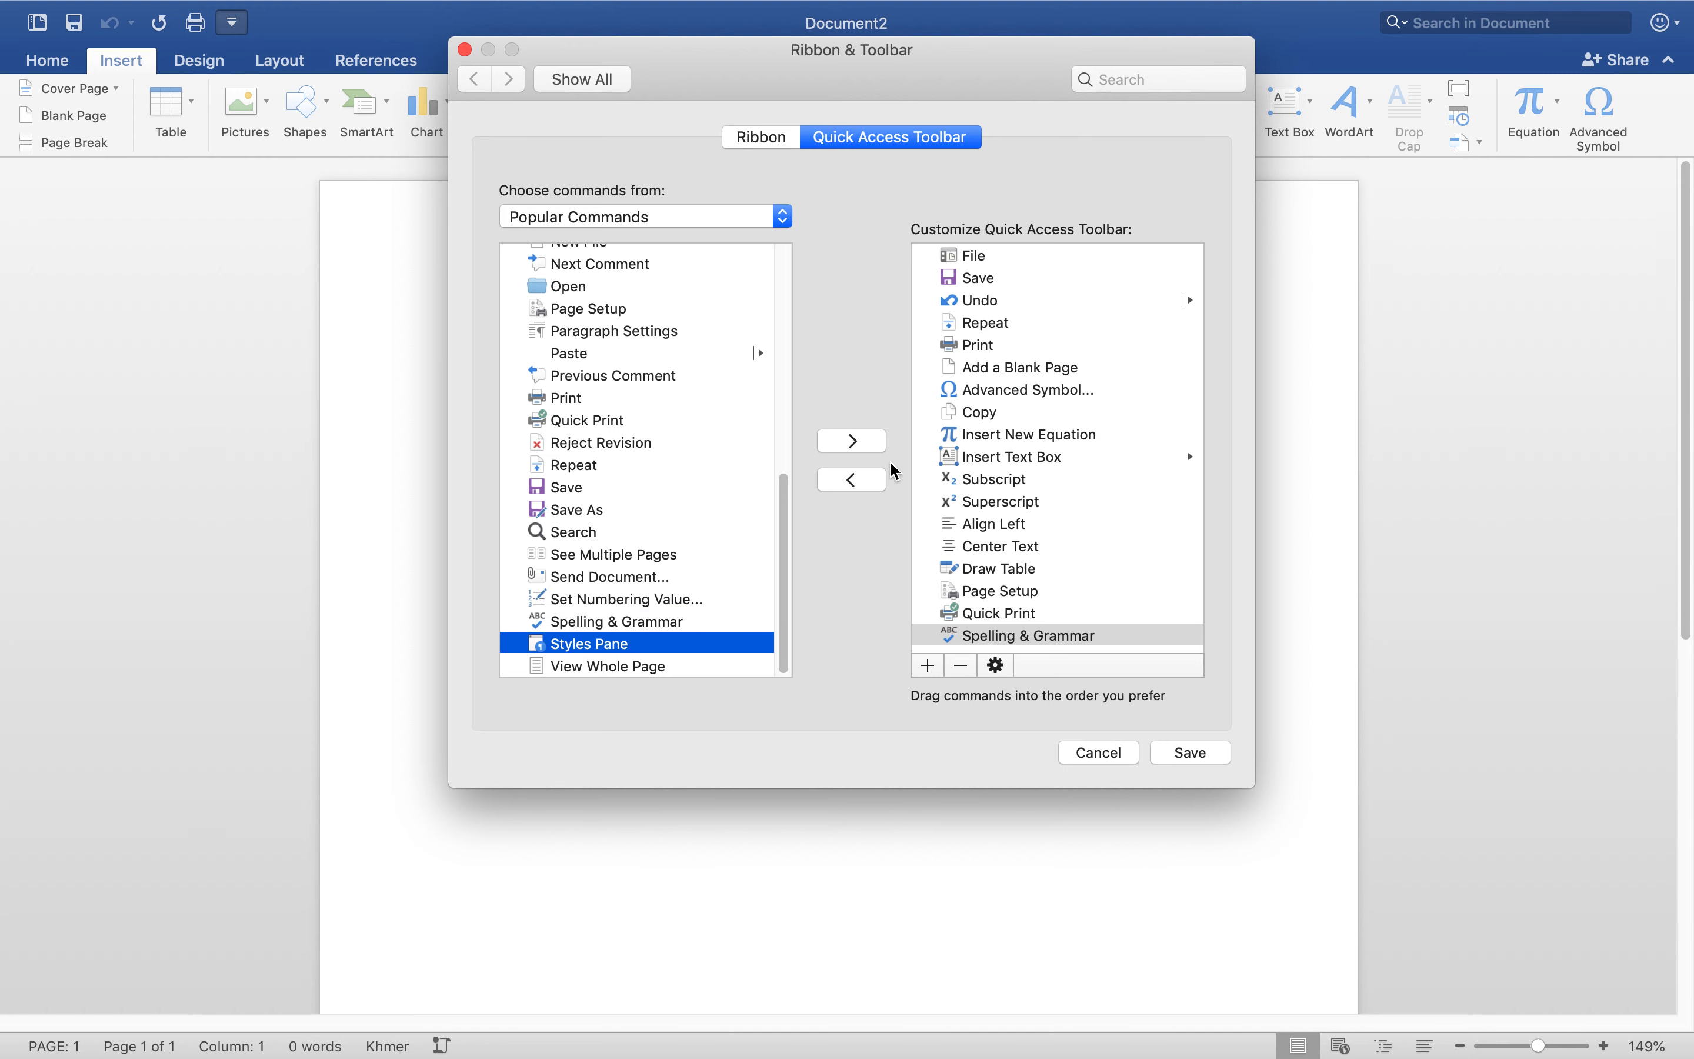
Save the Quick Access Toolbar customization and return from the preferences to the document's Home ribbon commands.
click(1193, 754)
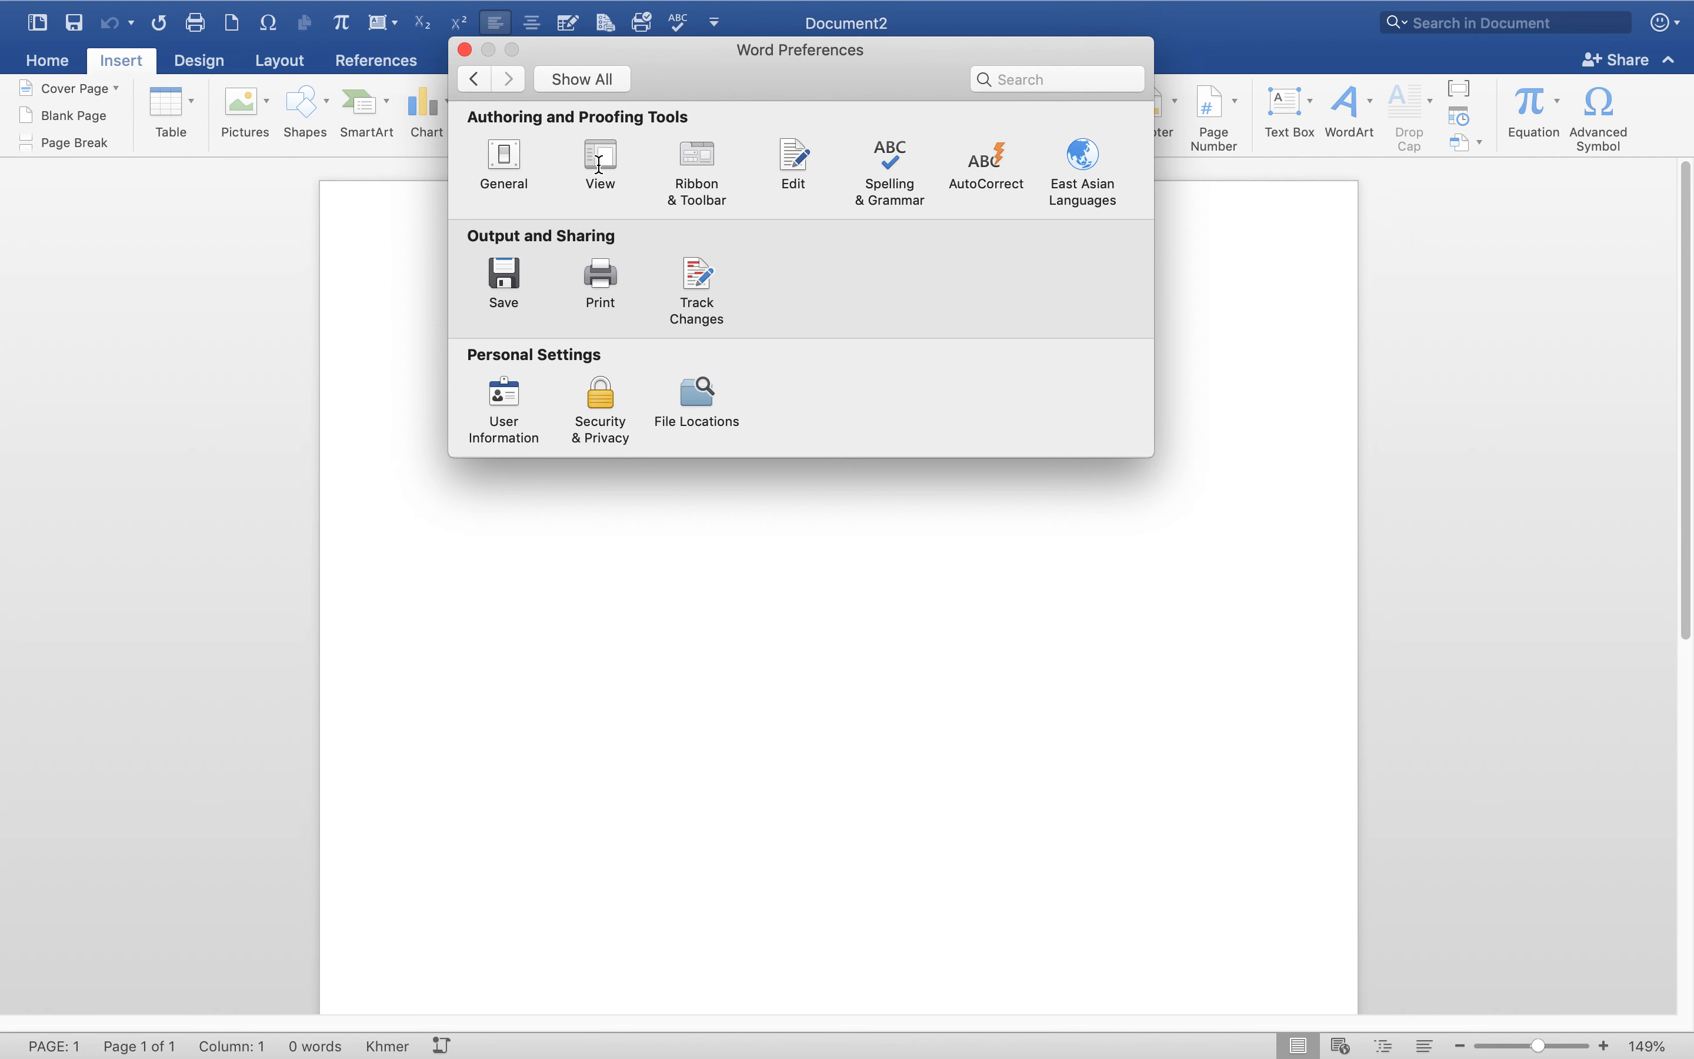
click(464, 49)
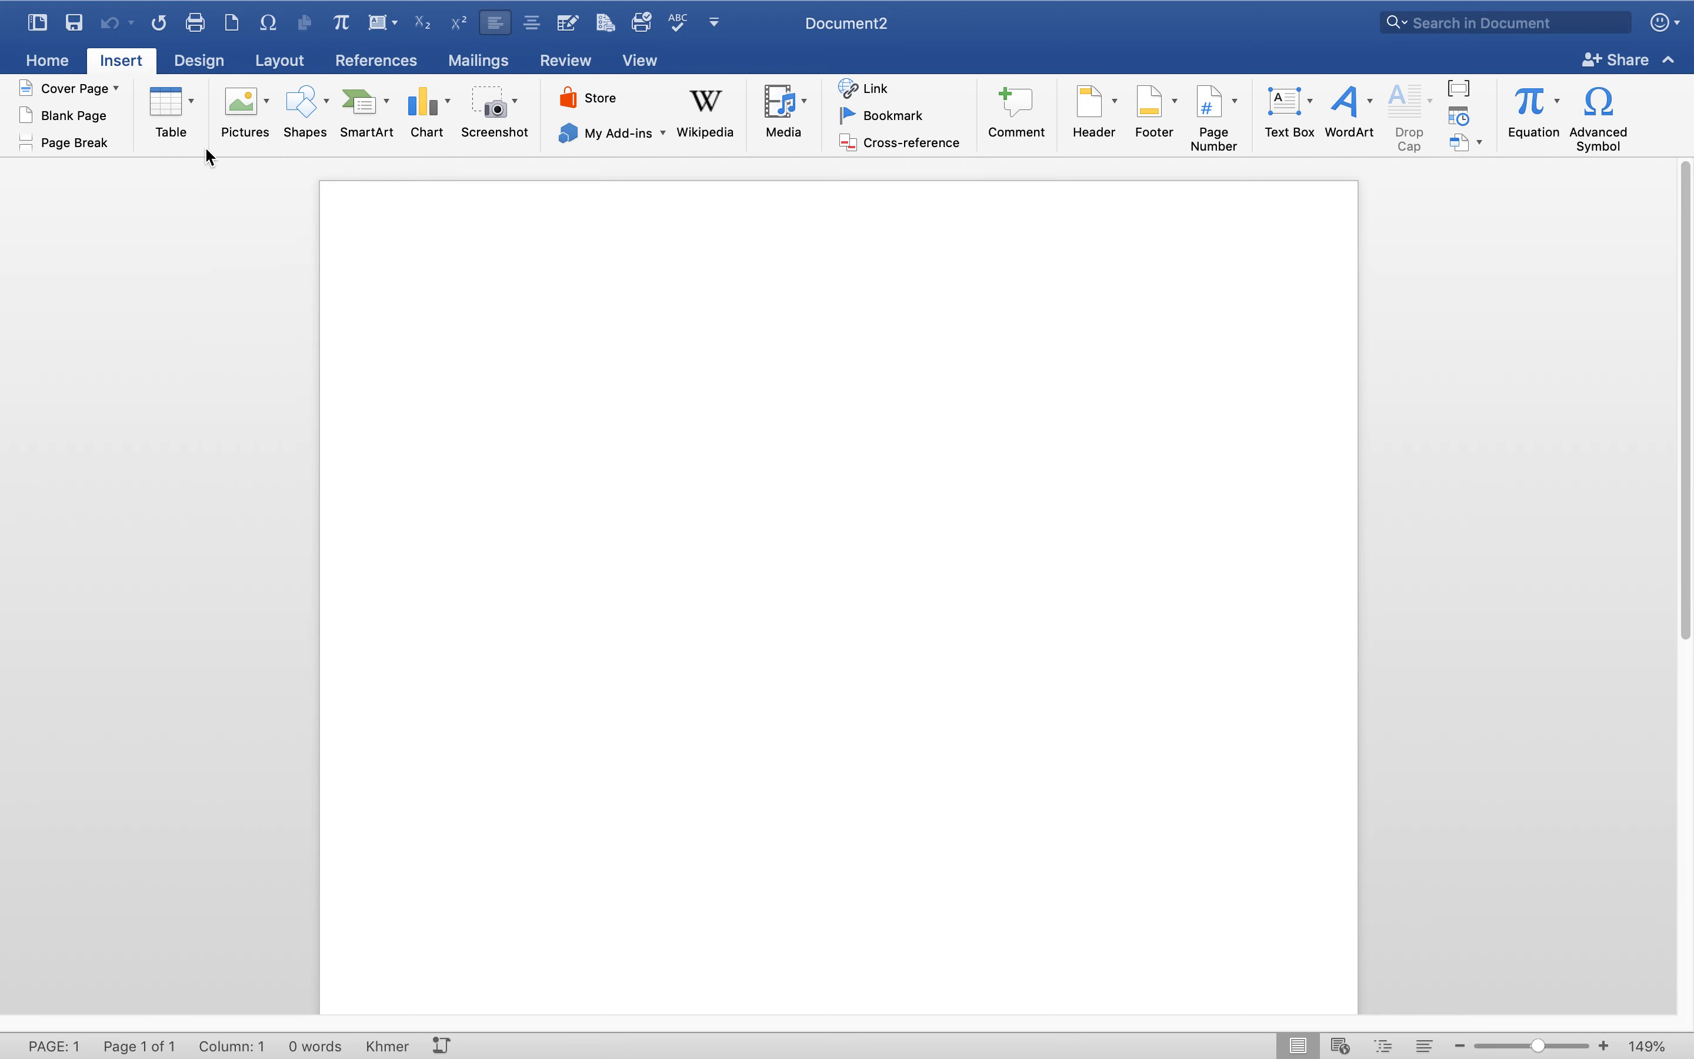
click(67, 66)
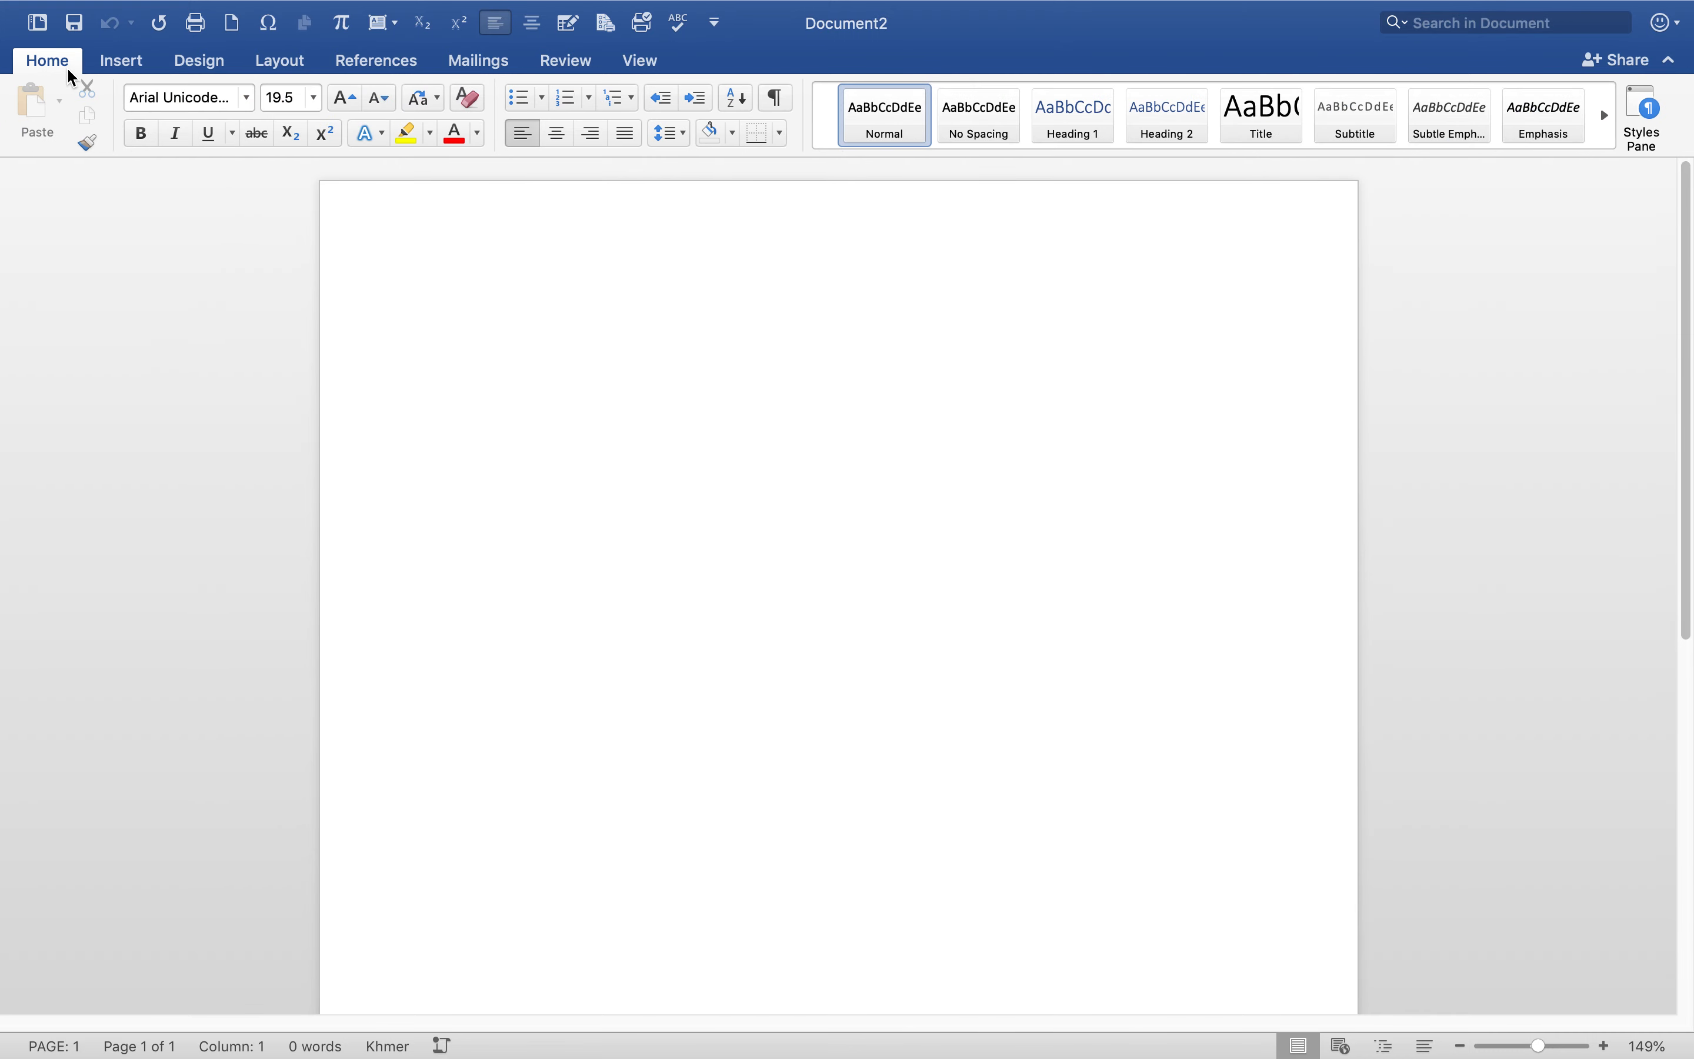
Increase the font size of the blank document's text to 24.
click(353, 99)
click(353, 99)
click(353, 99)
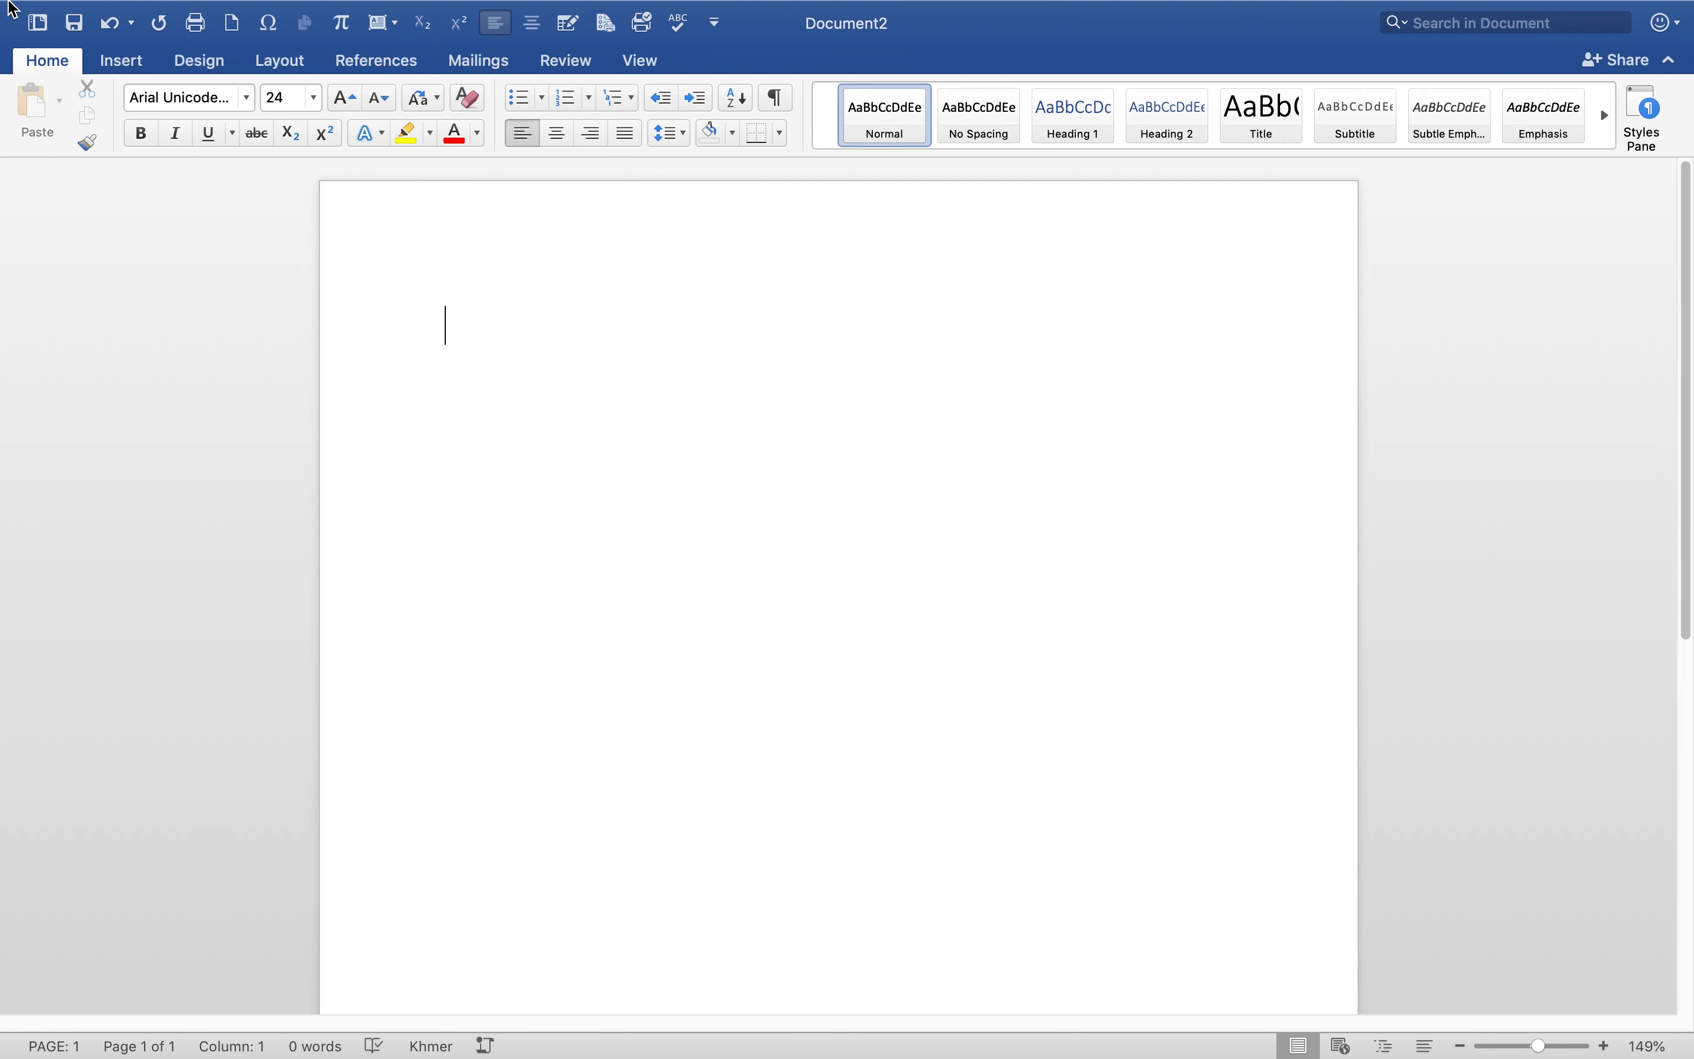
mouse_move(47, 1)
click(76, 52)
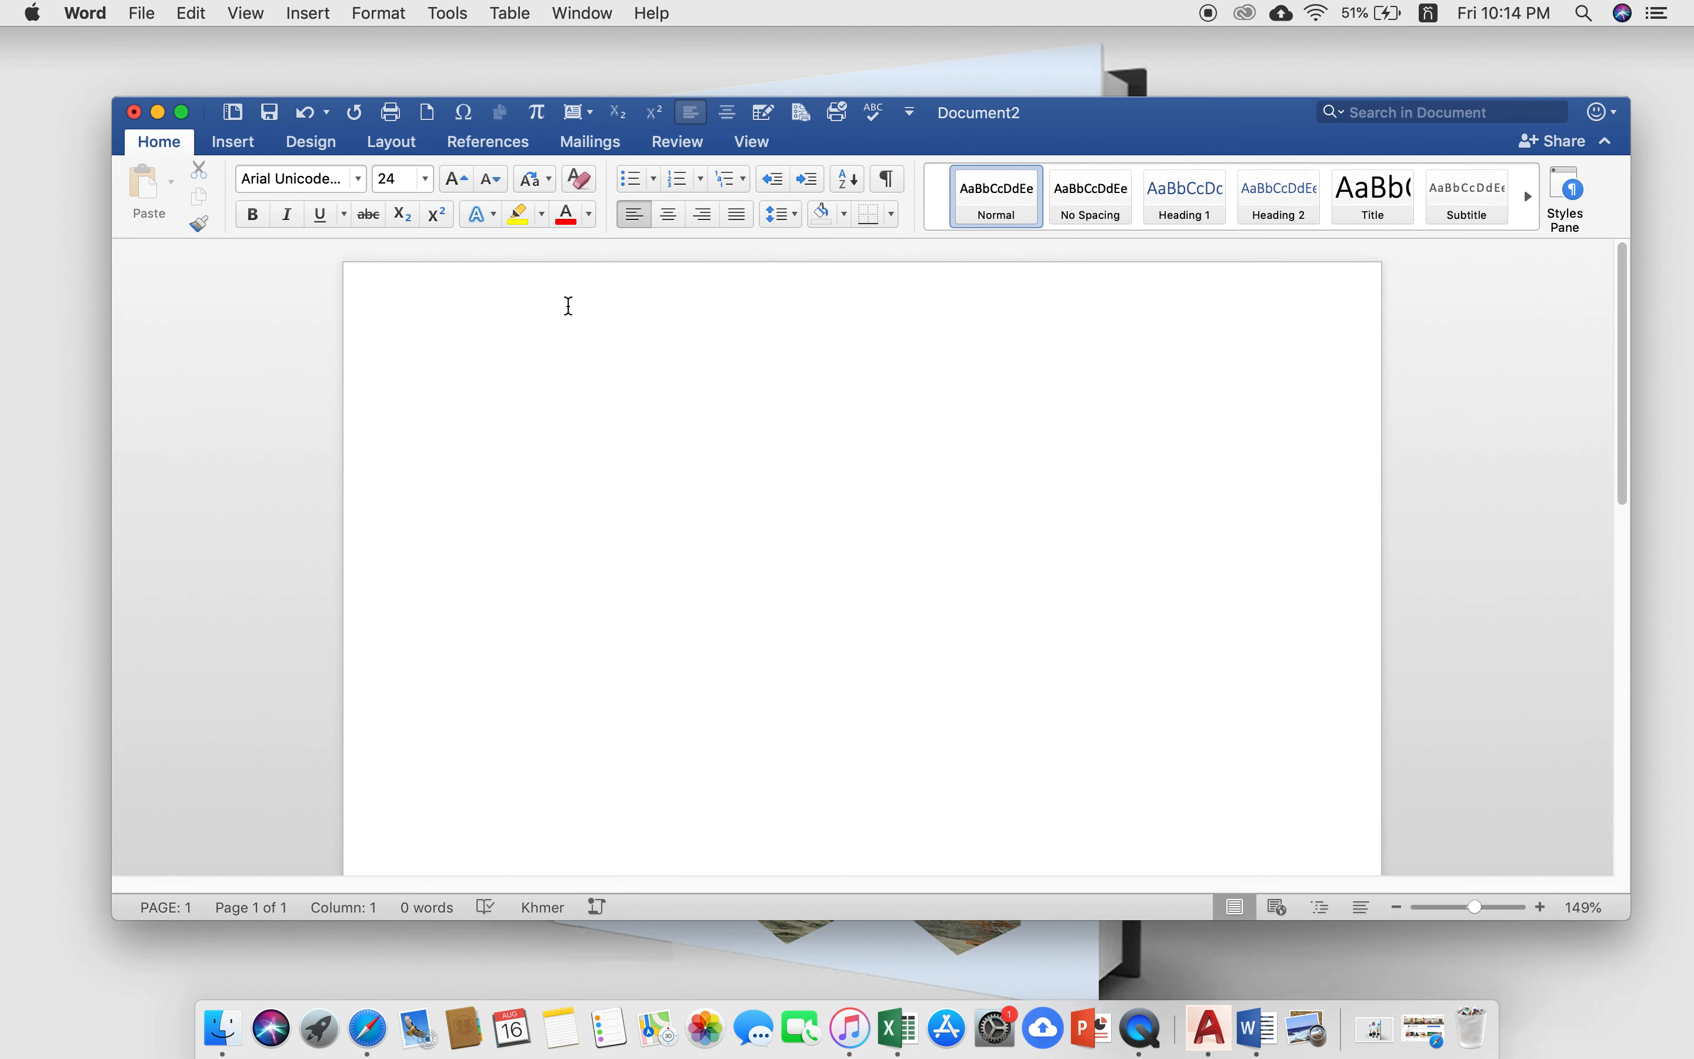
click(183, 114)
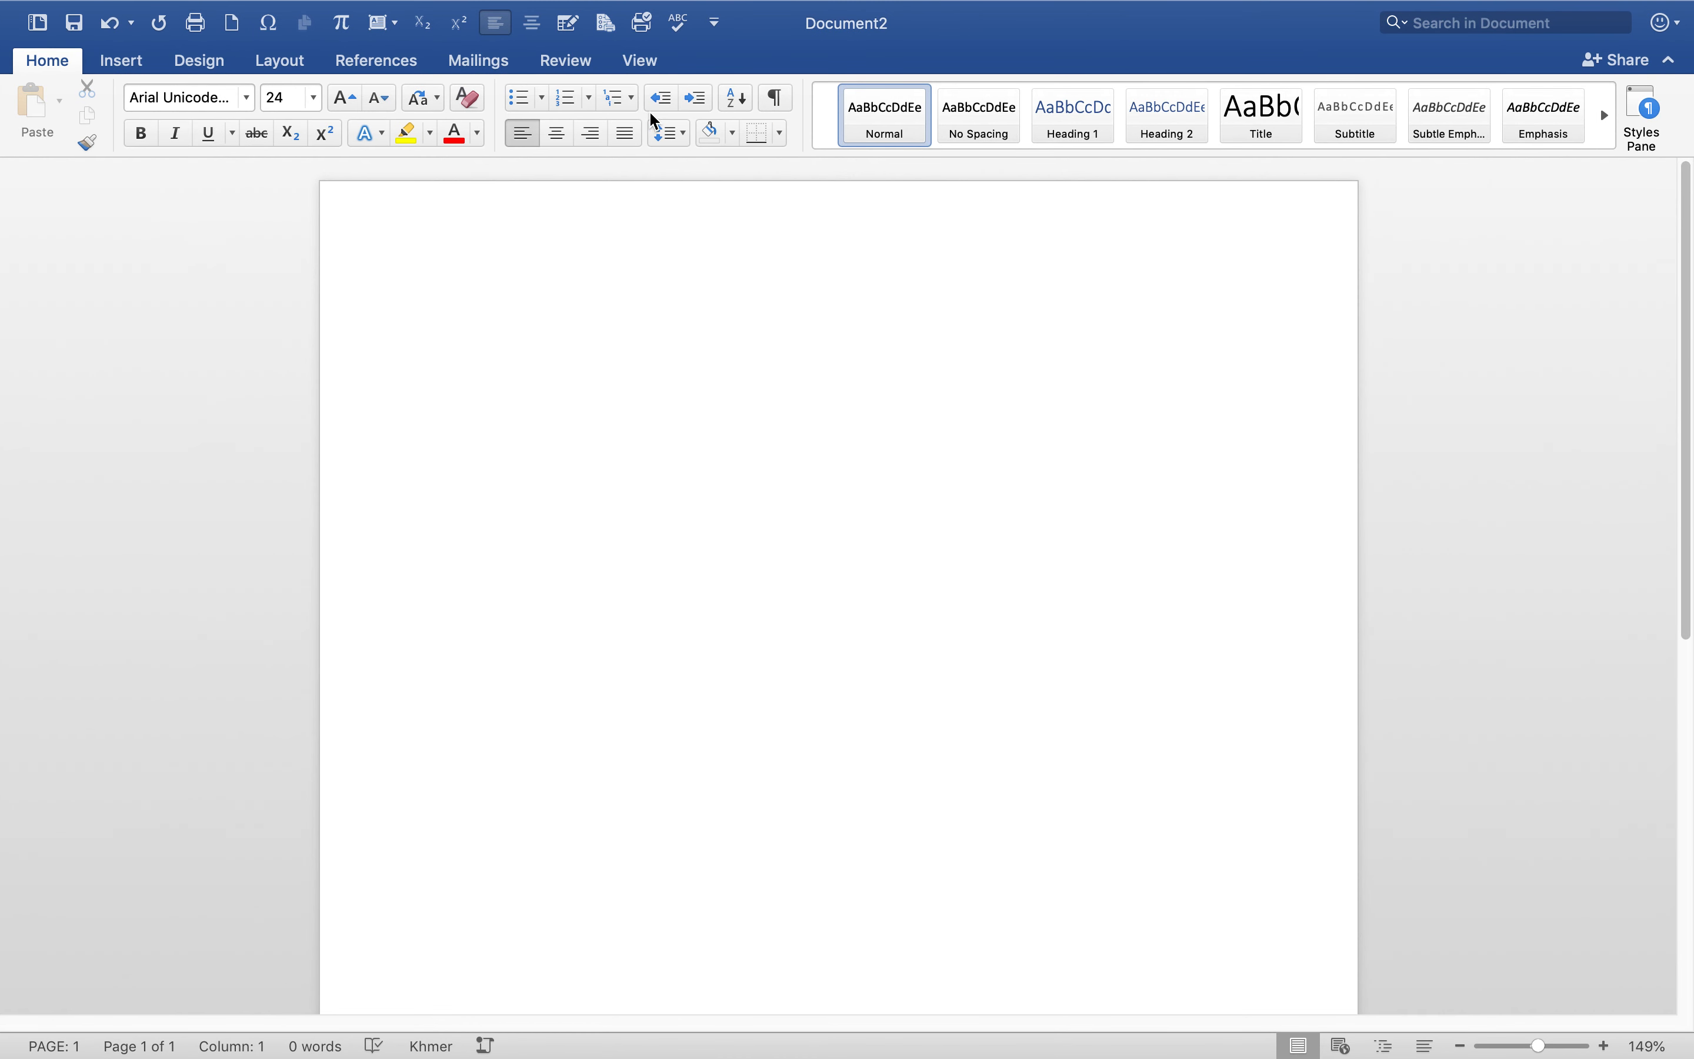
Set up recording of a new macro named Macro1, stored in All Documents (Normal.dotm), and open its keyboard shortcut assignment.
click(647, 67)
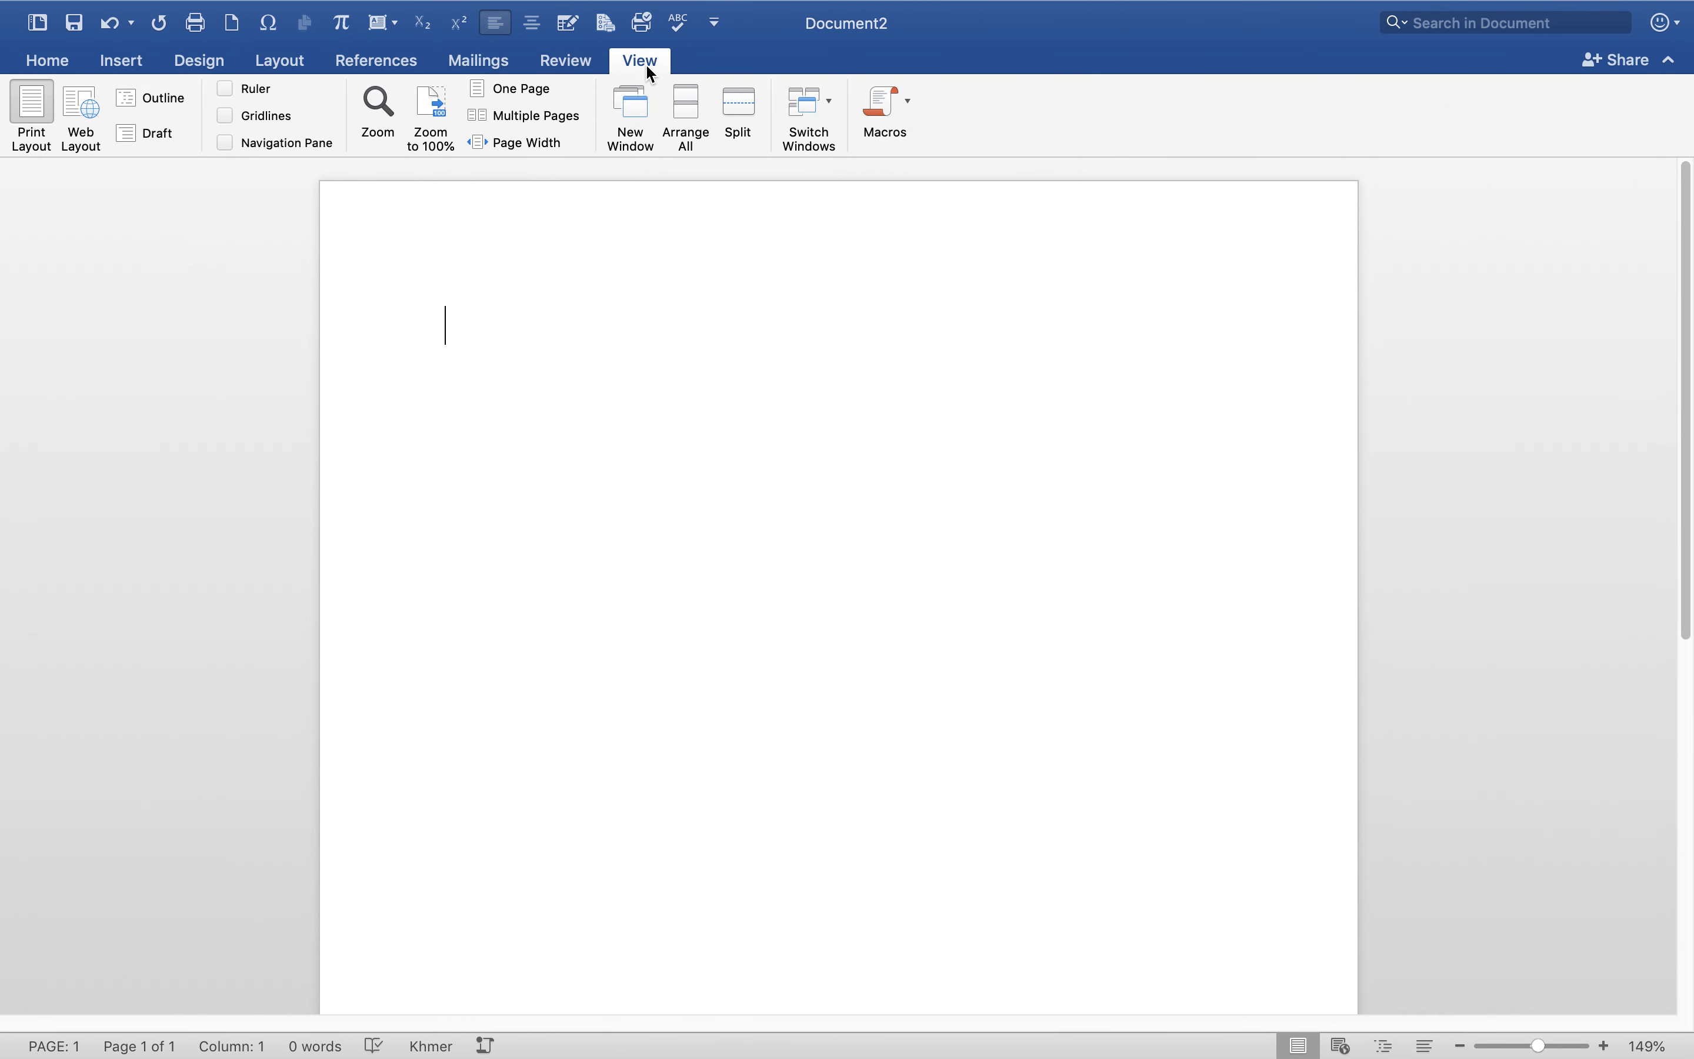
click(911, 106)
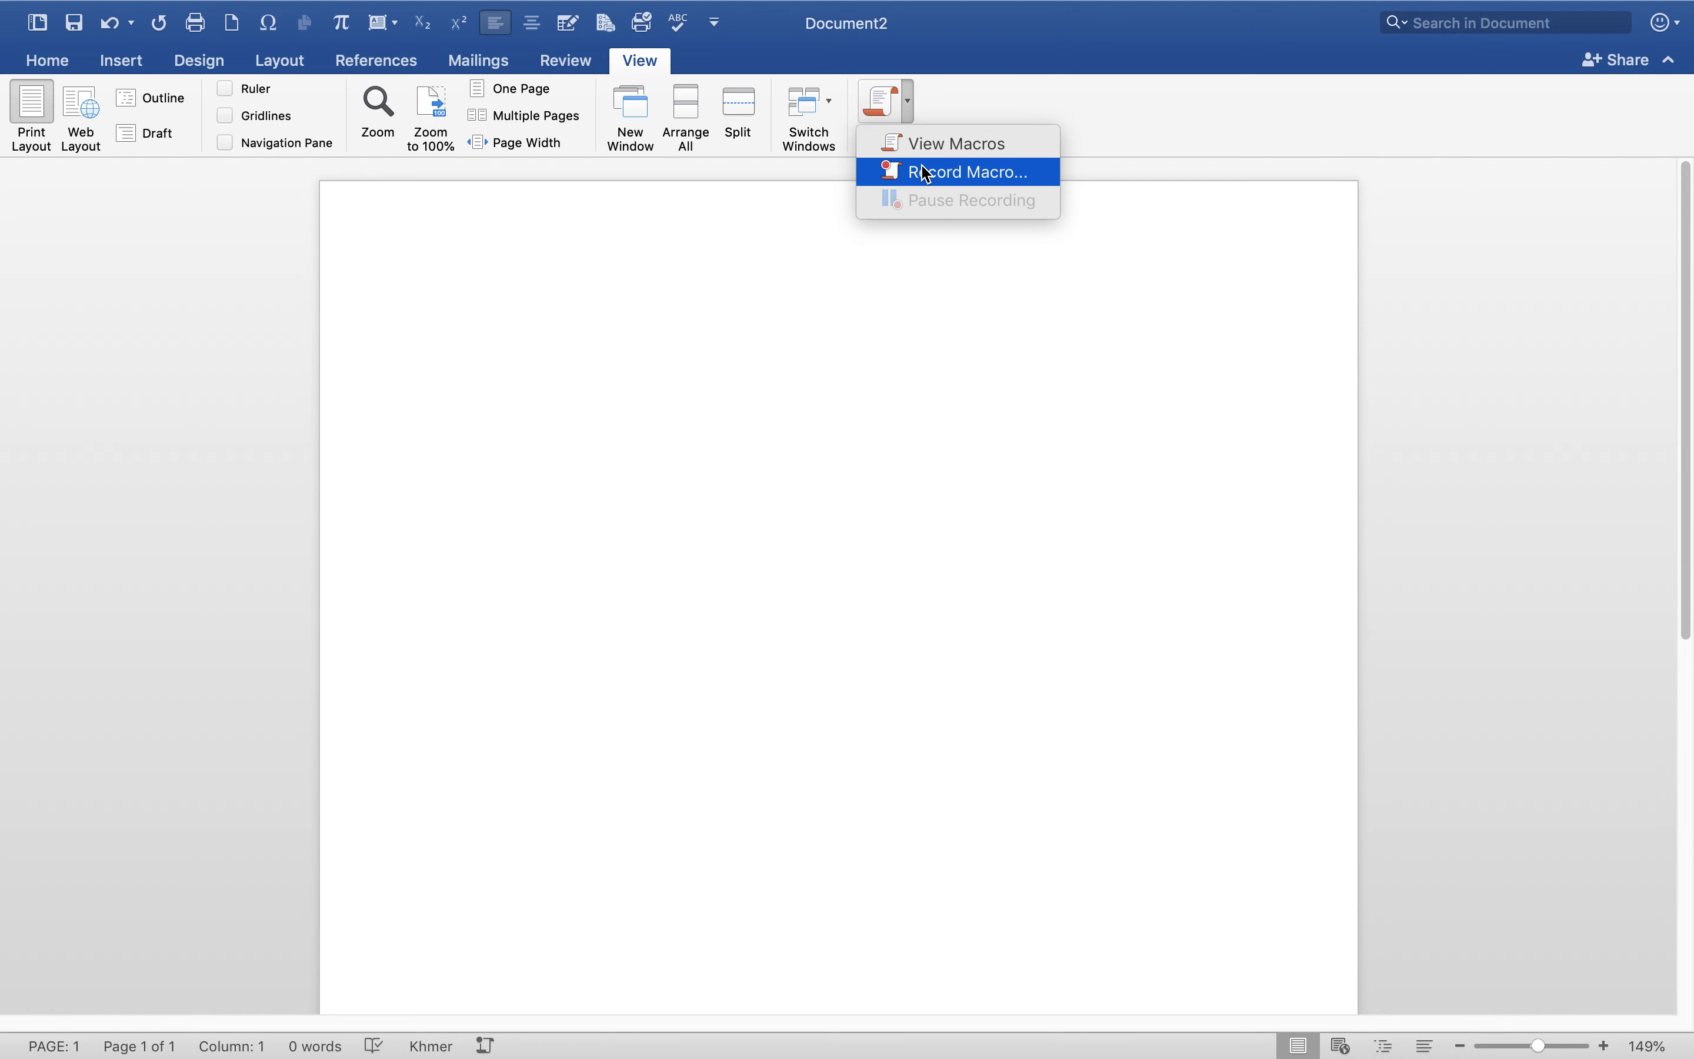
click(936, 176)
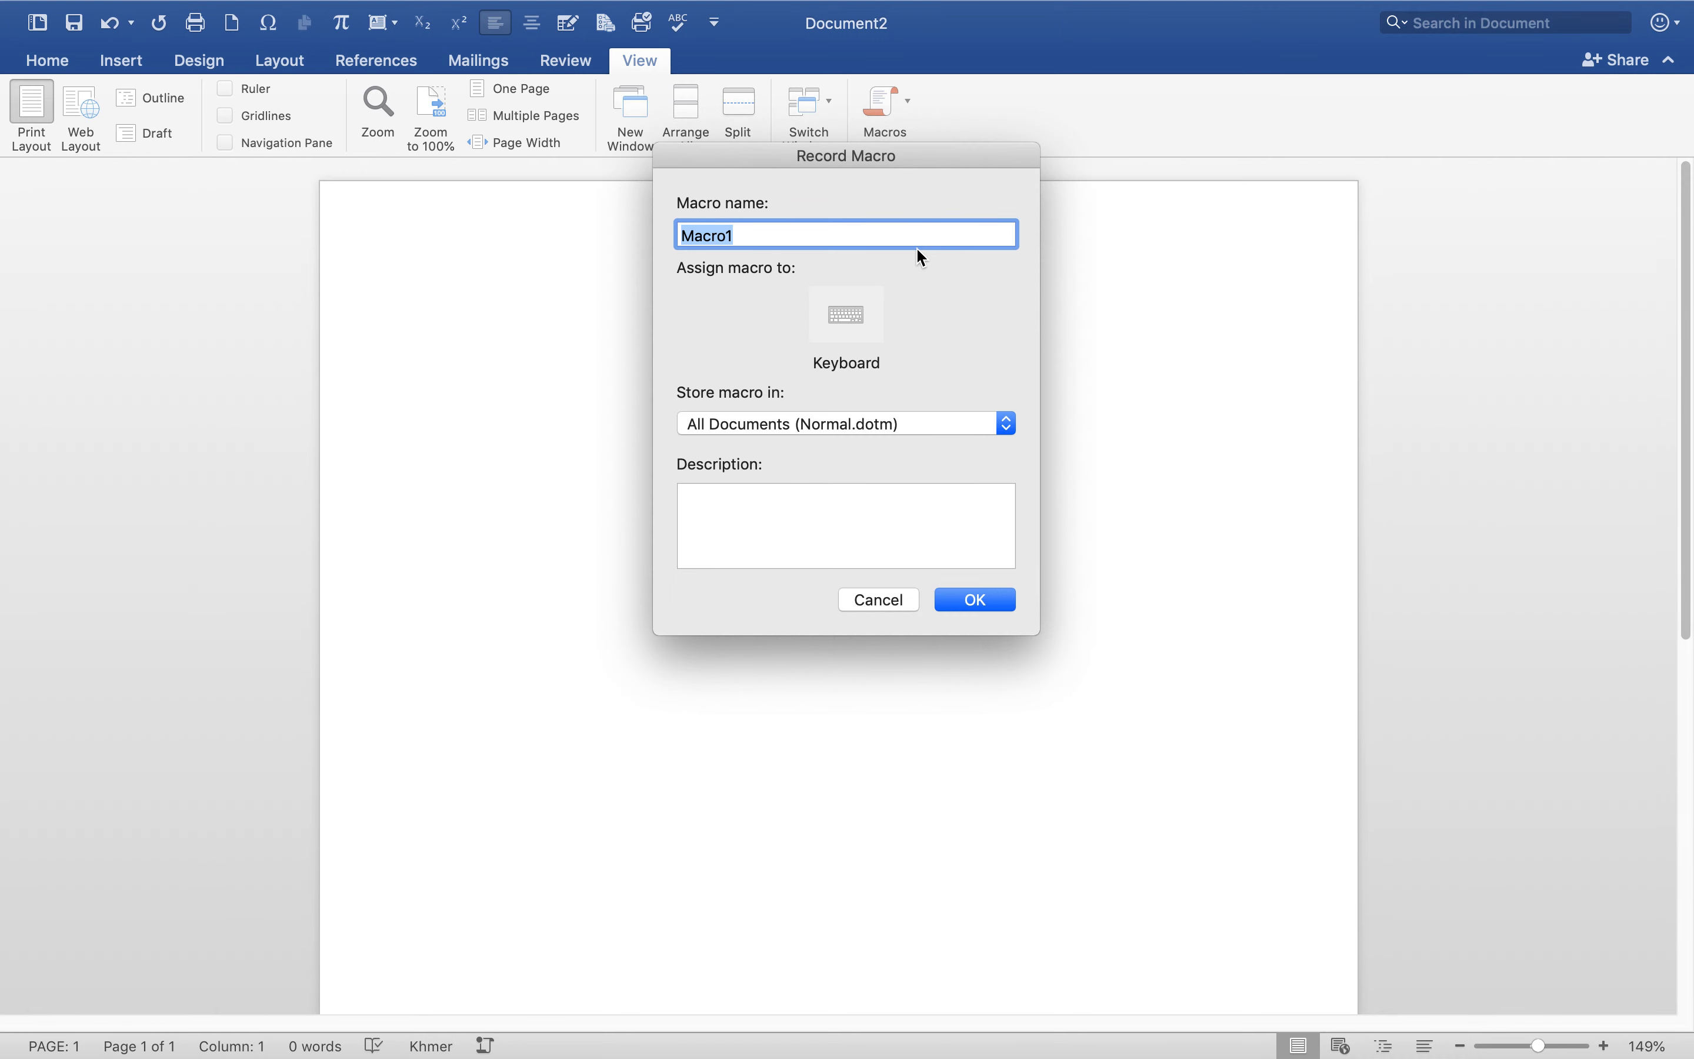
drag(752, 176, 614, 136)
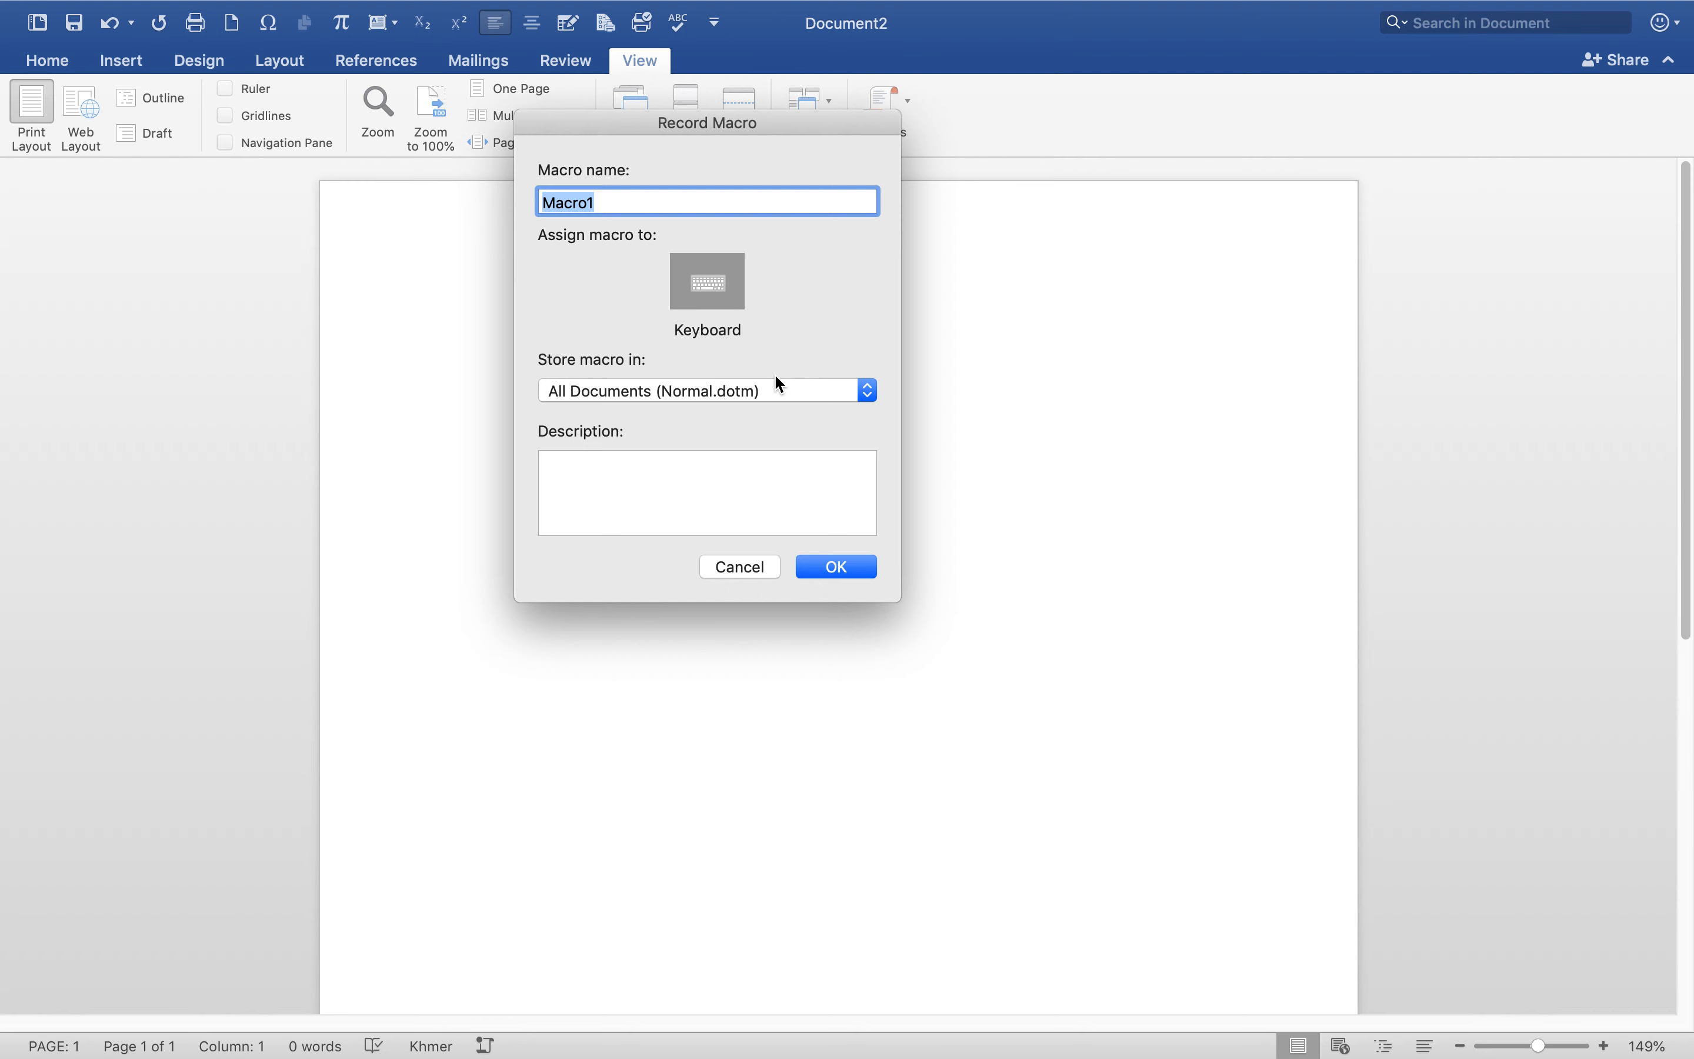
click(695, 283)
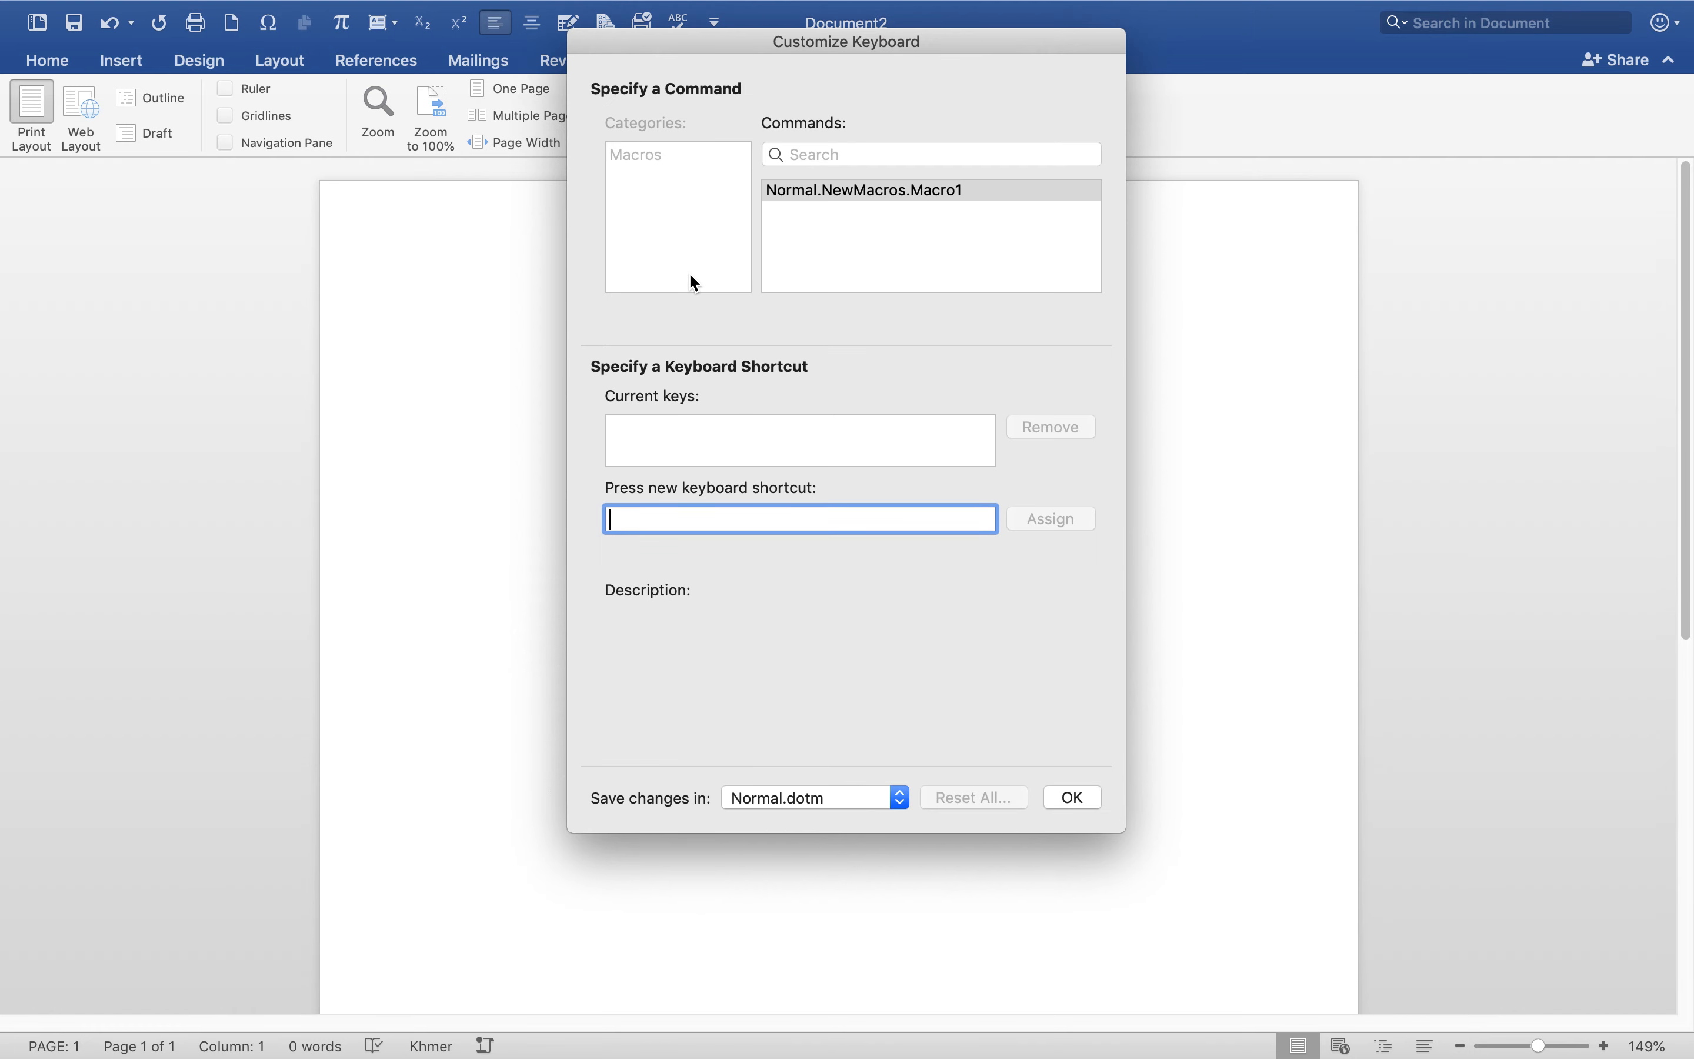
drag(708, 52, 495, 52)
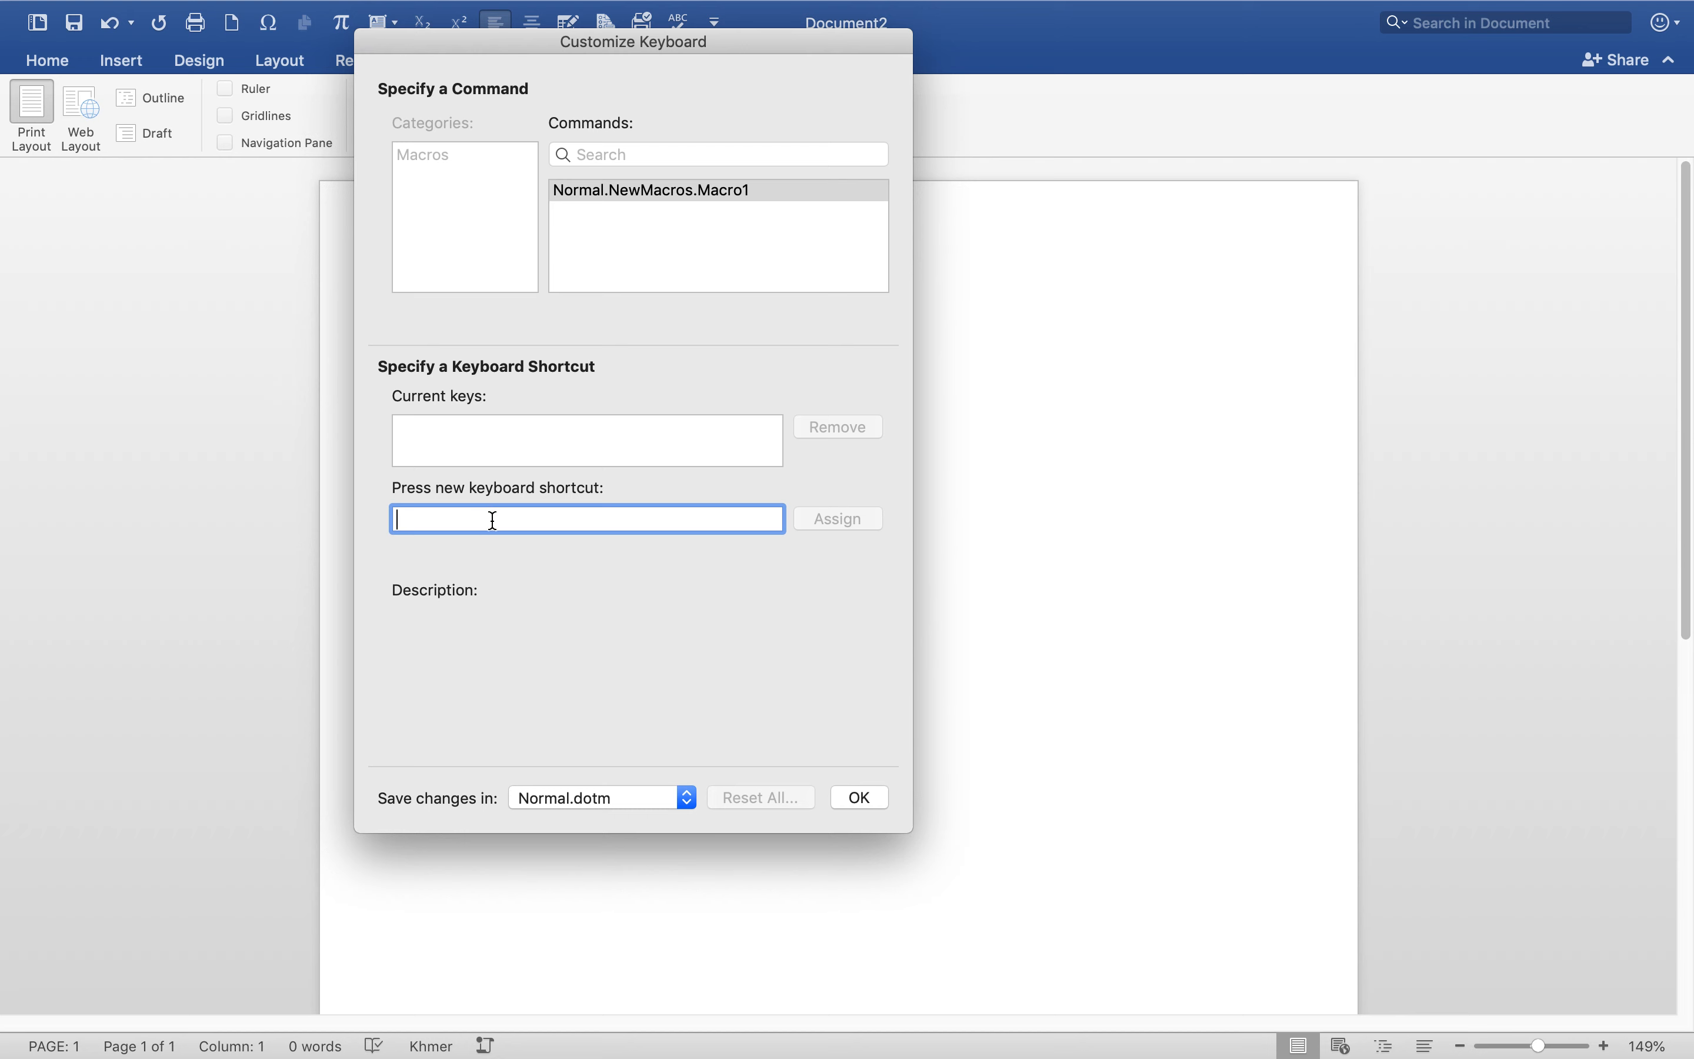
Assign Control+1 as the macro's keyboard shortcut, saved in Normal.dotm, and start the recording.
click(503, 445)
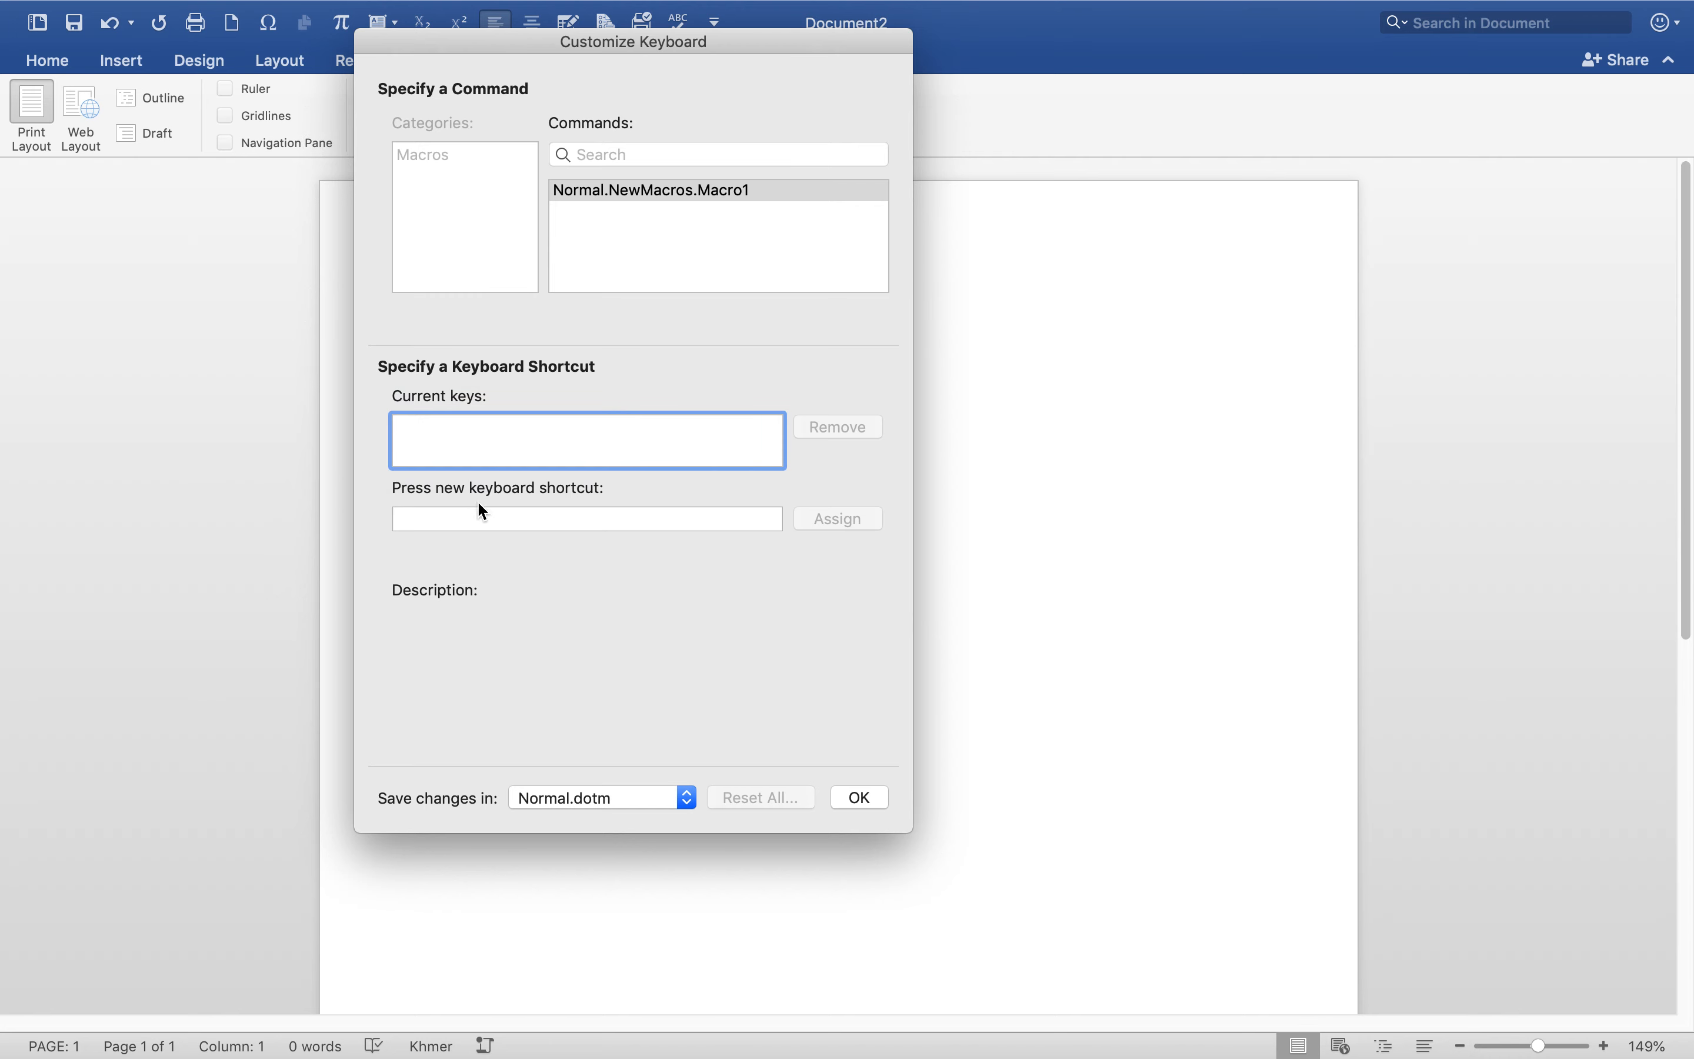
click(471, 519)
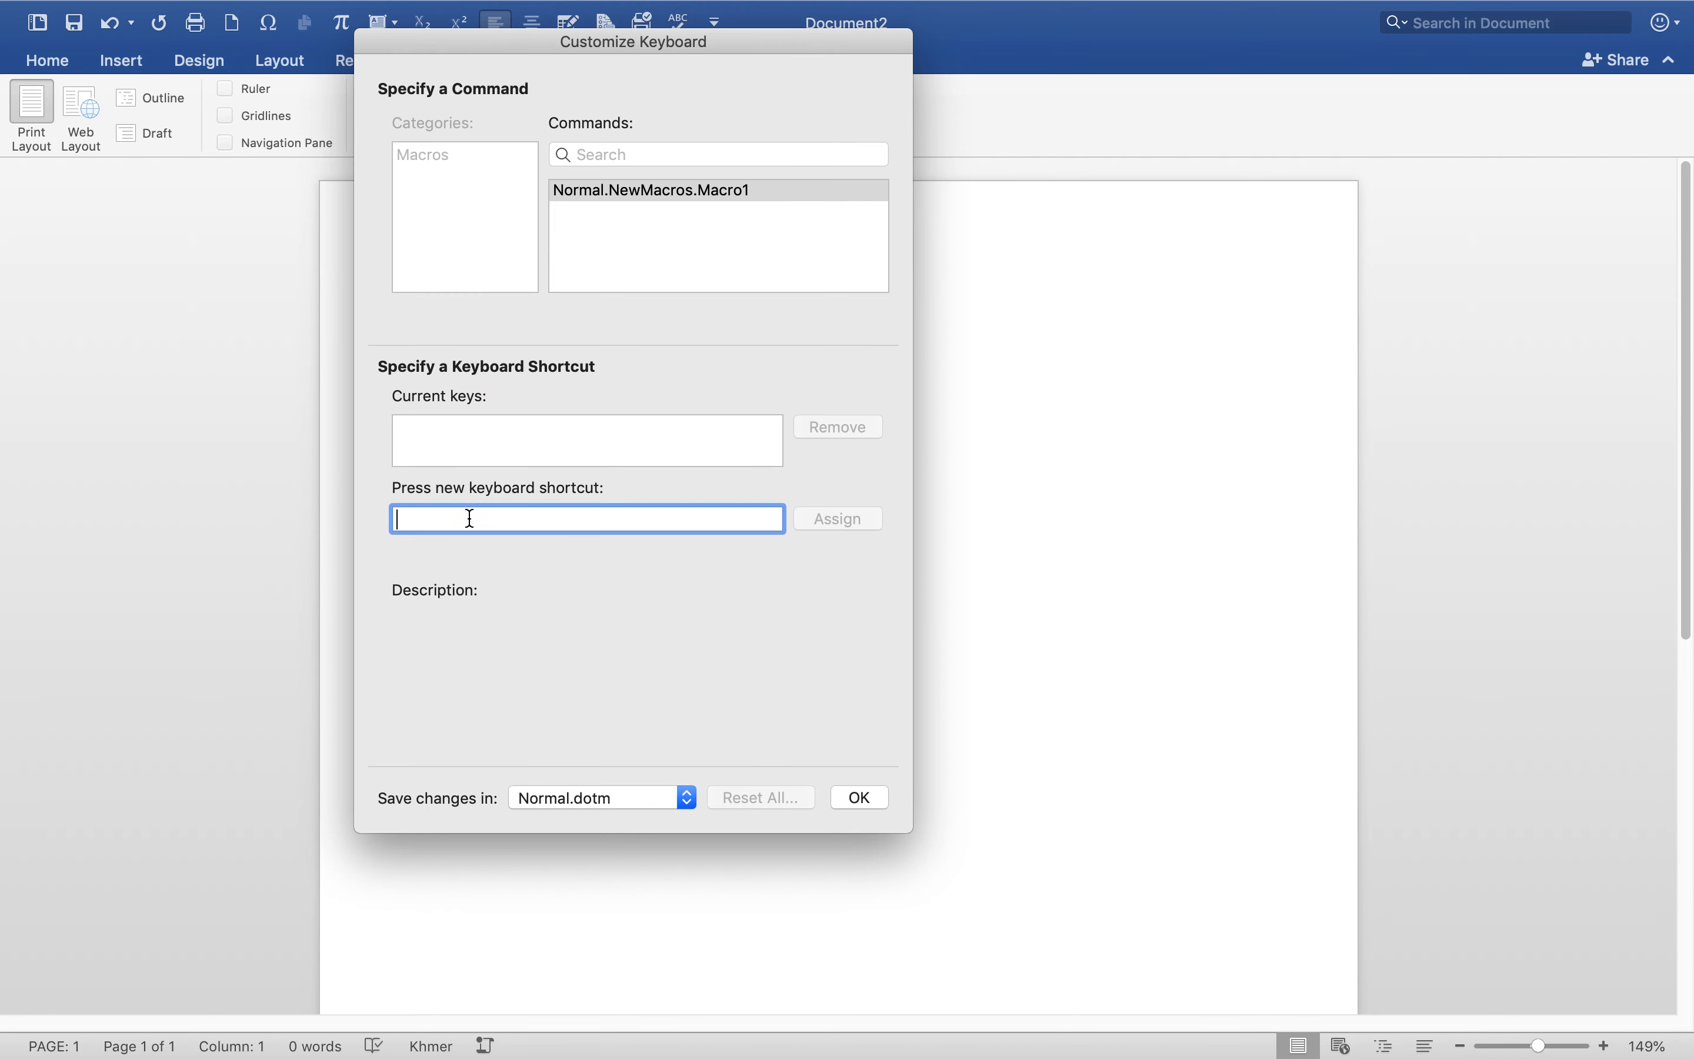
key(Caps_Lock)
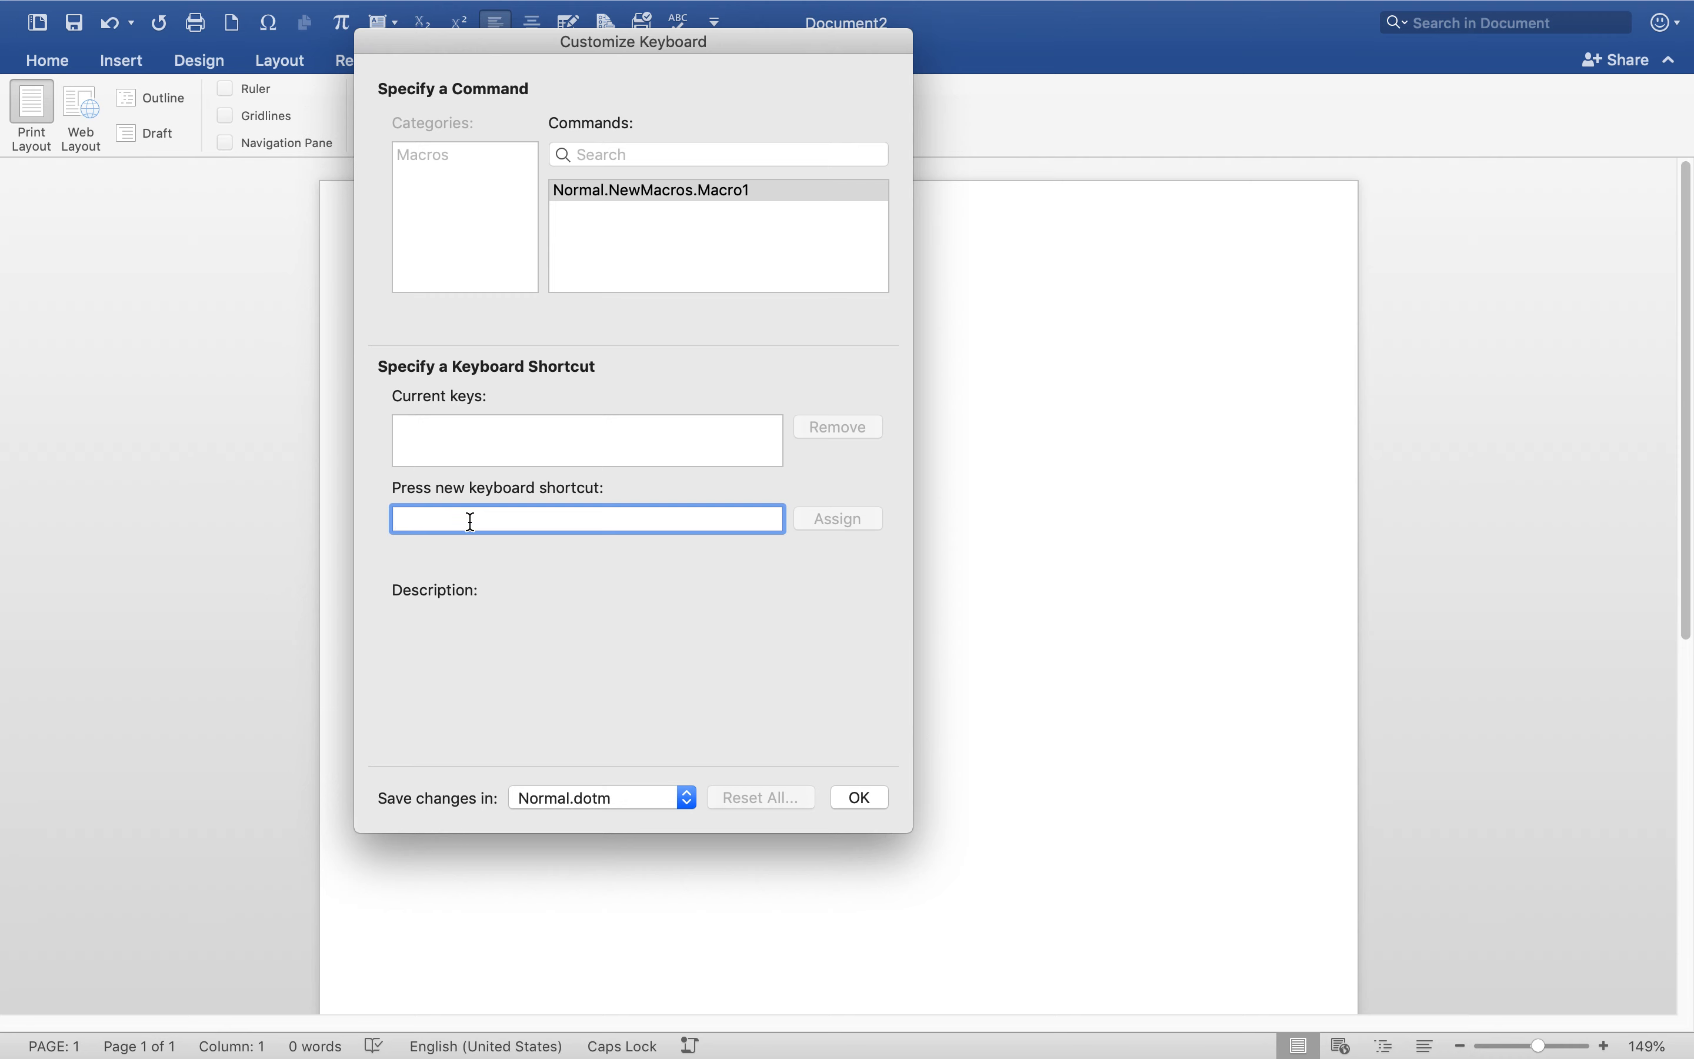
mouse_move(37, 23)
key(ctrl+1)
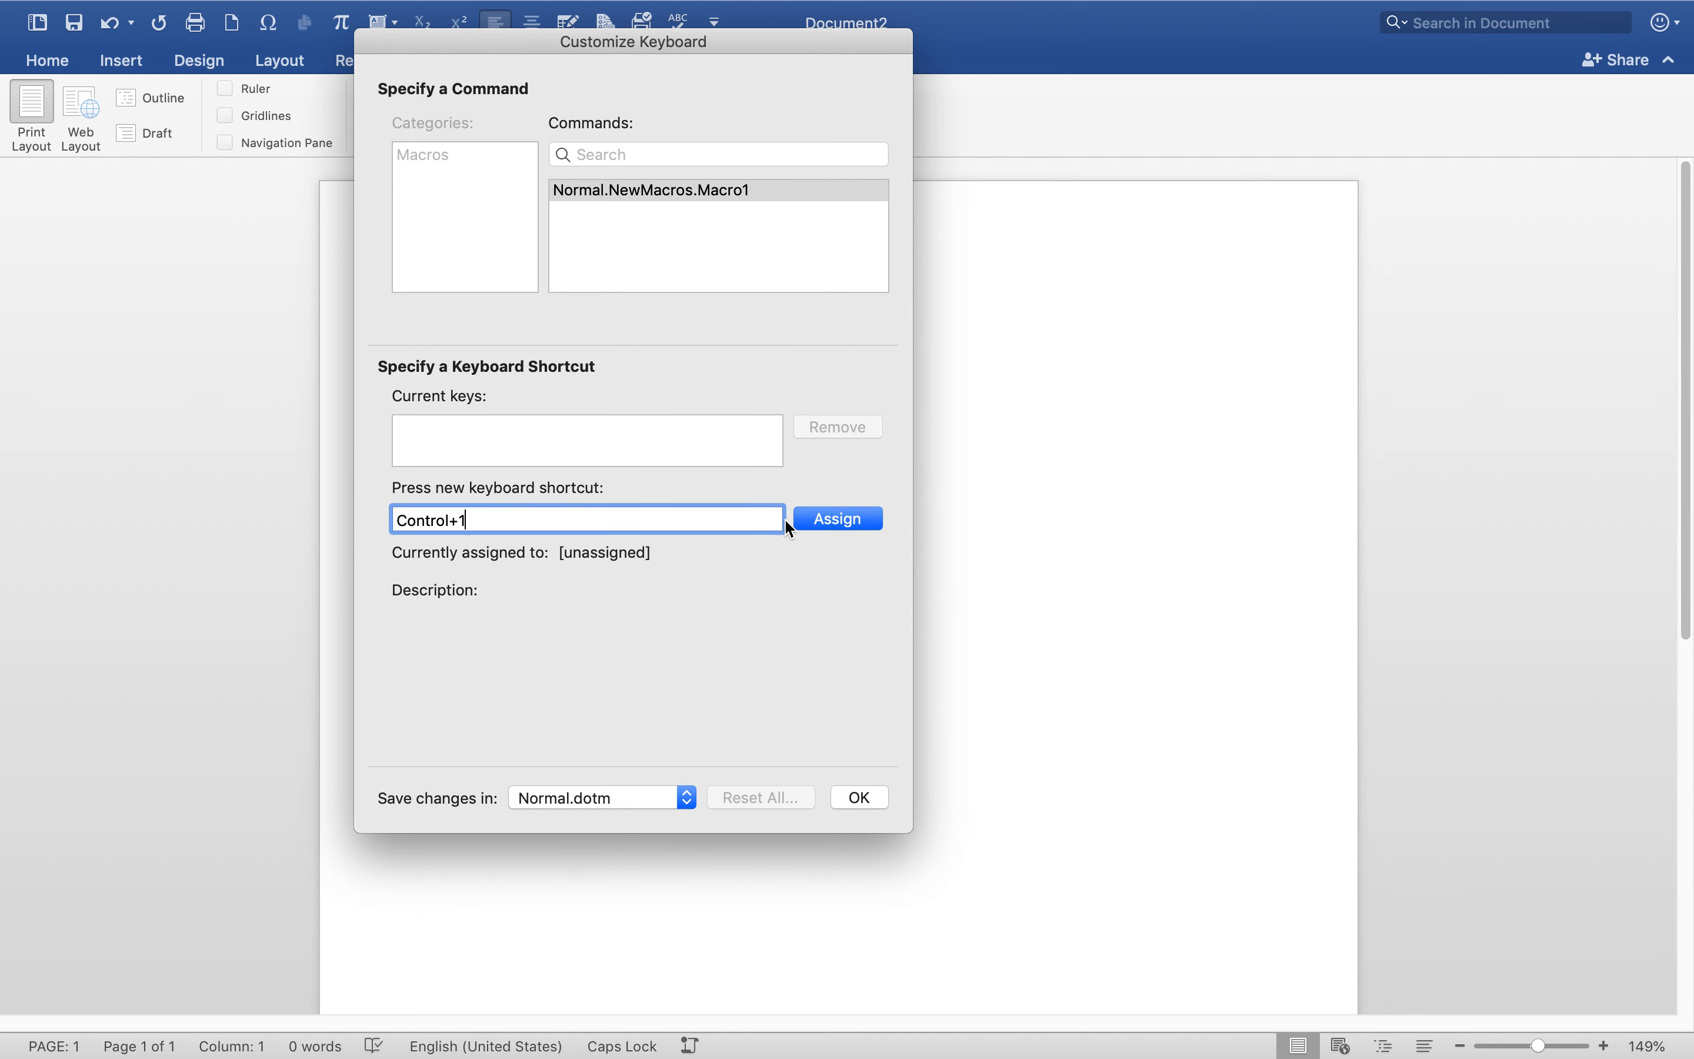
click(832, 520)
click(862, 798)
Try to set the font to Khmer os and set the font size to 11 for the macro being recorded.
click(62, 69)
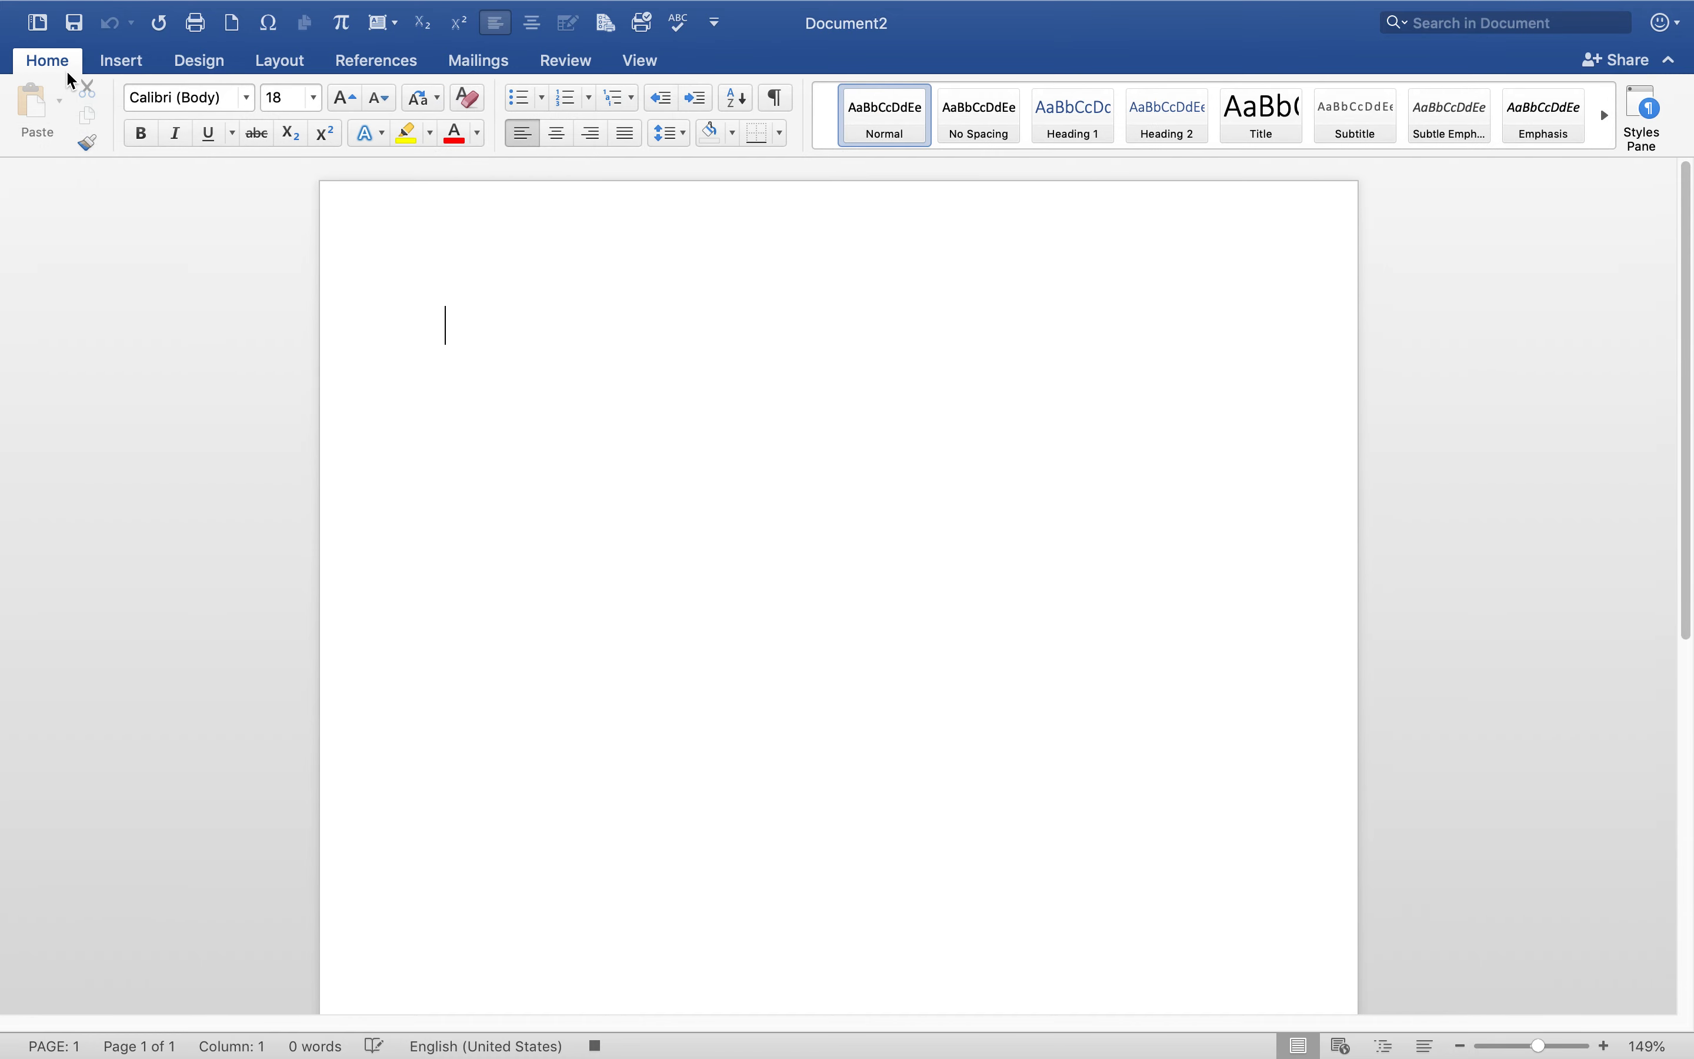
click(220, 99)
text(Khmer)
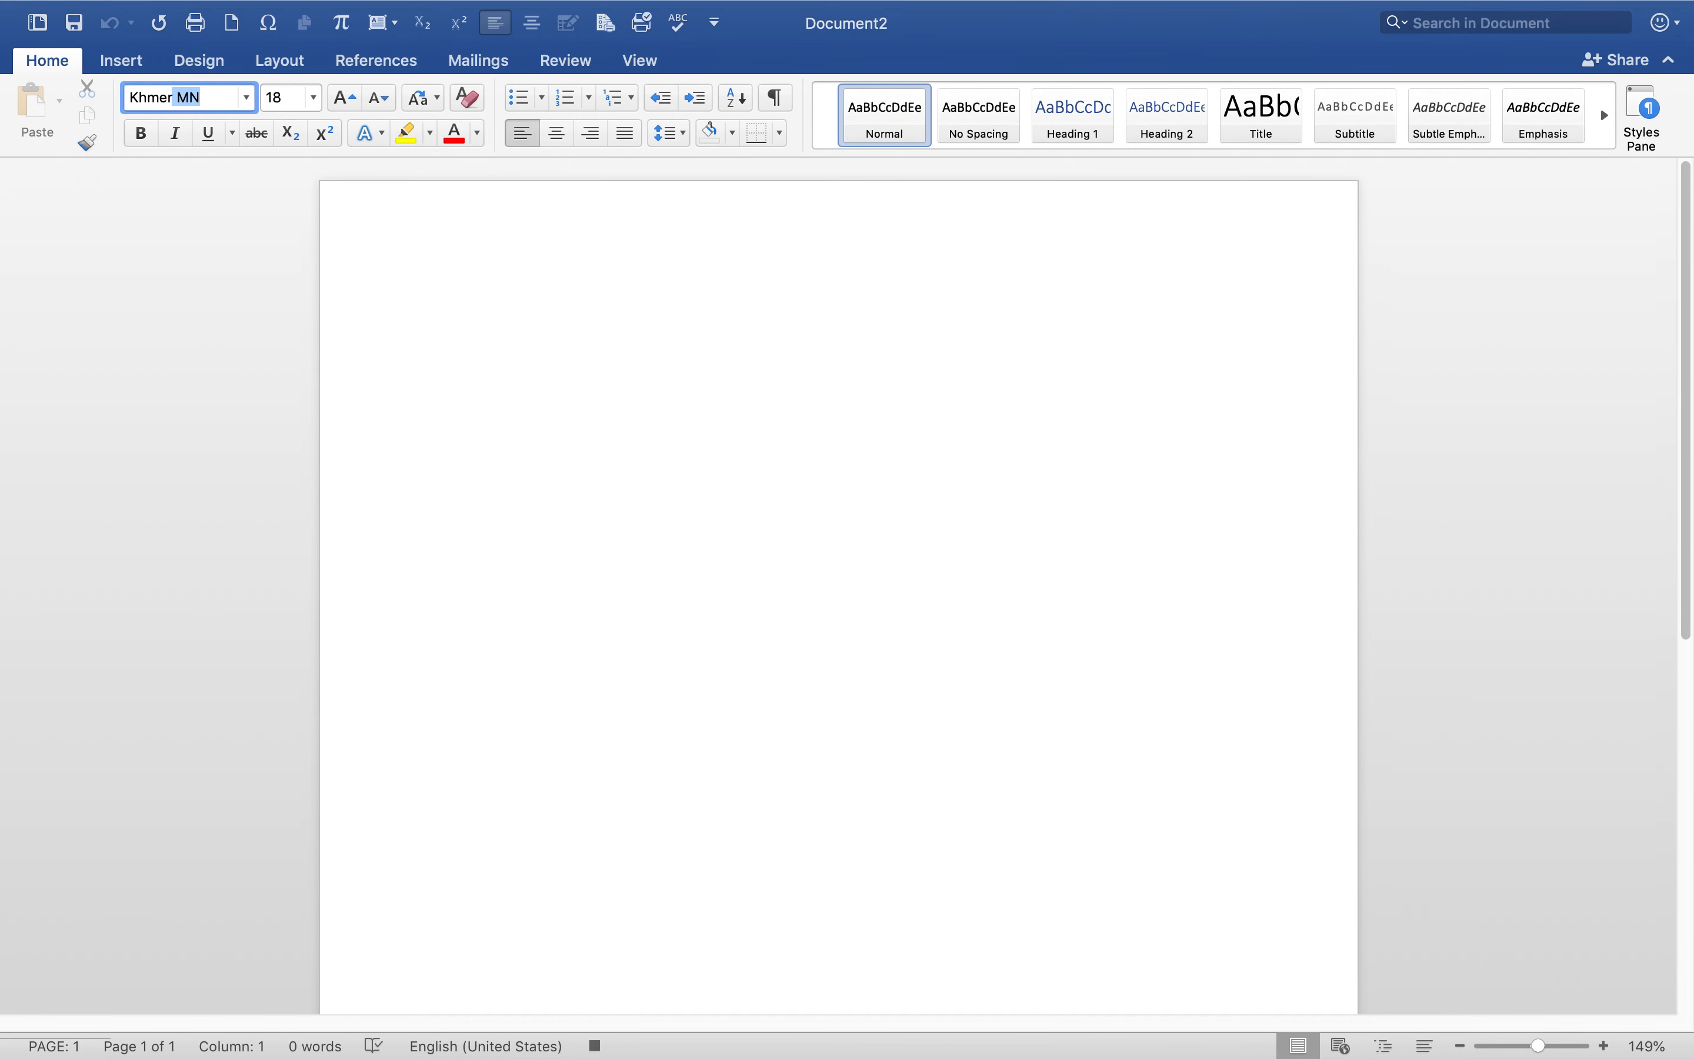
text( os)
key(Return)
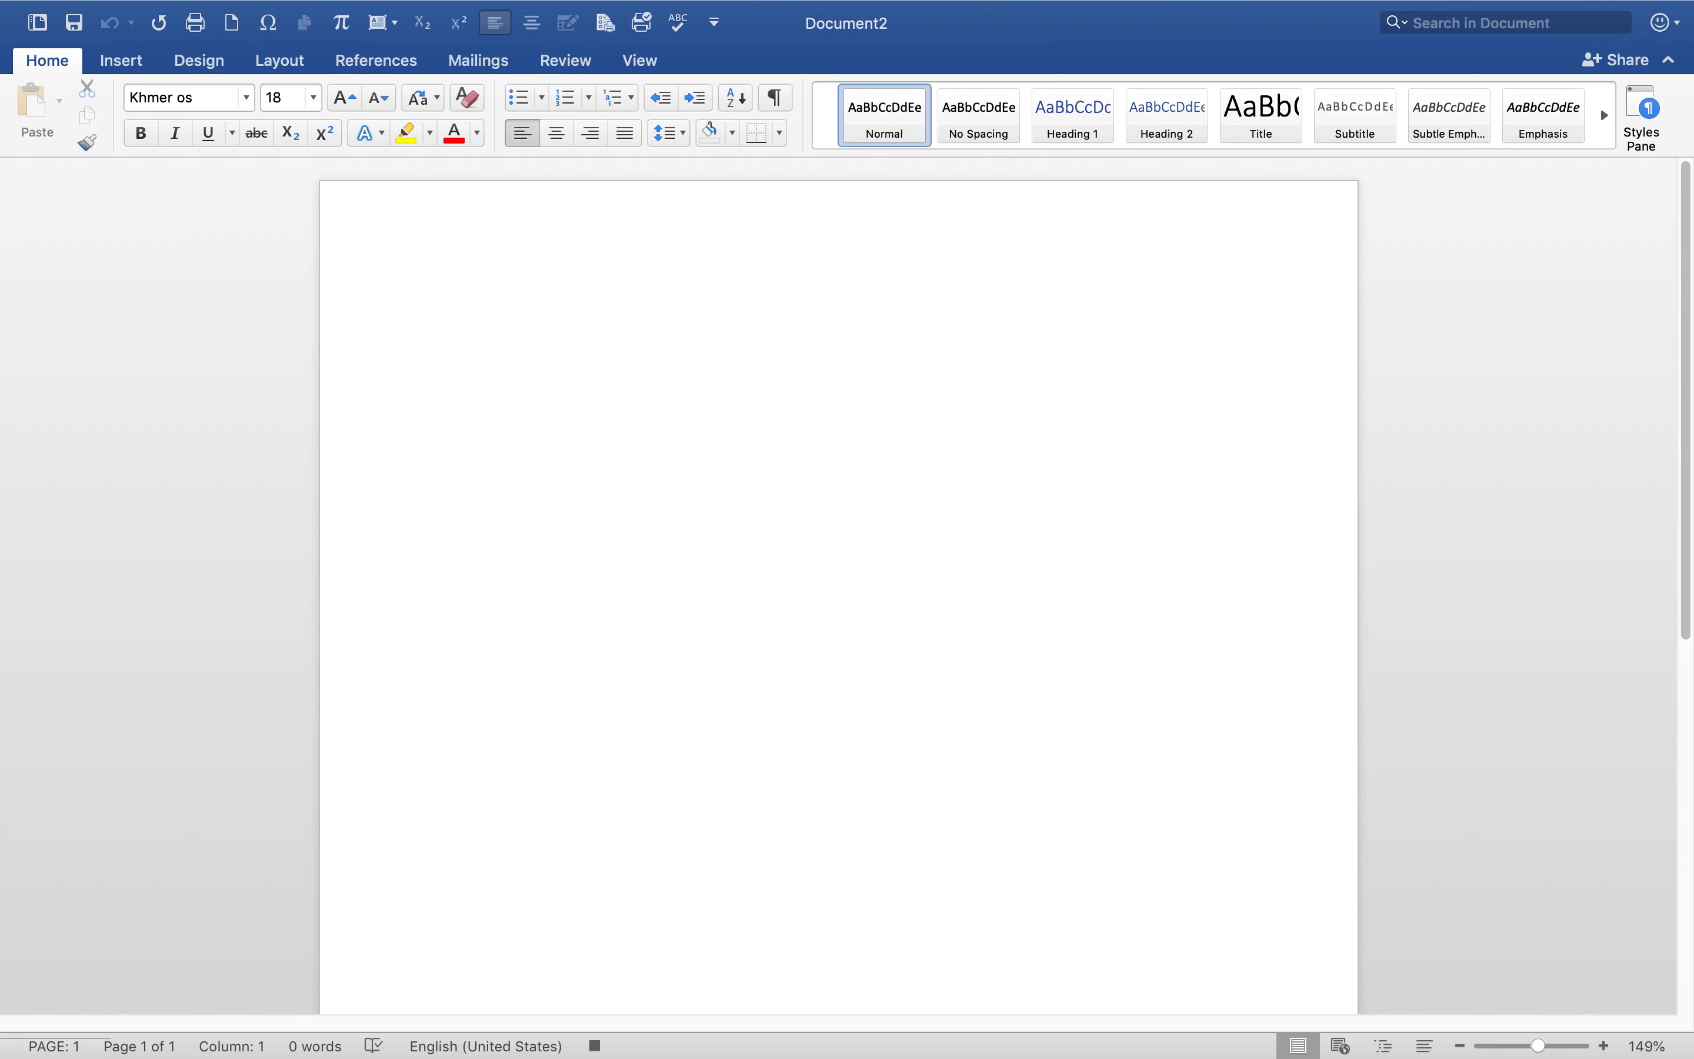
click(314, 99)
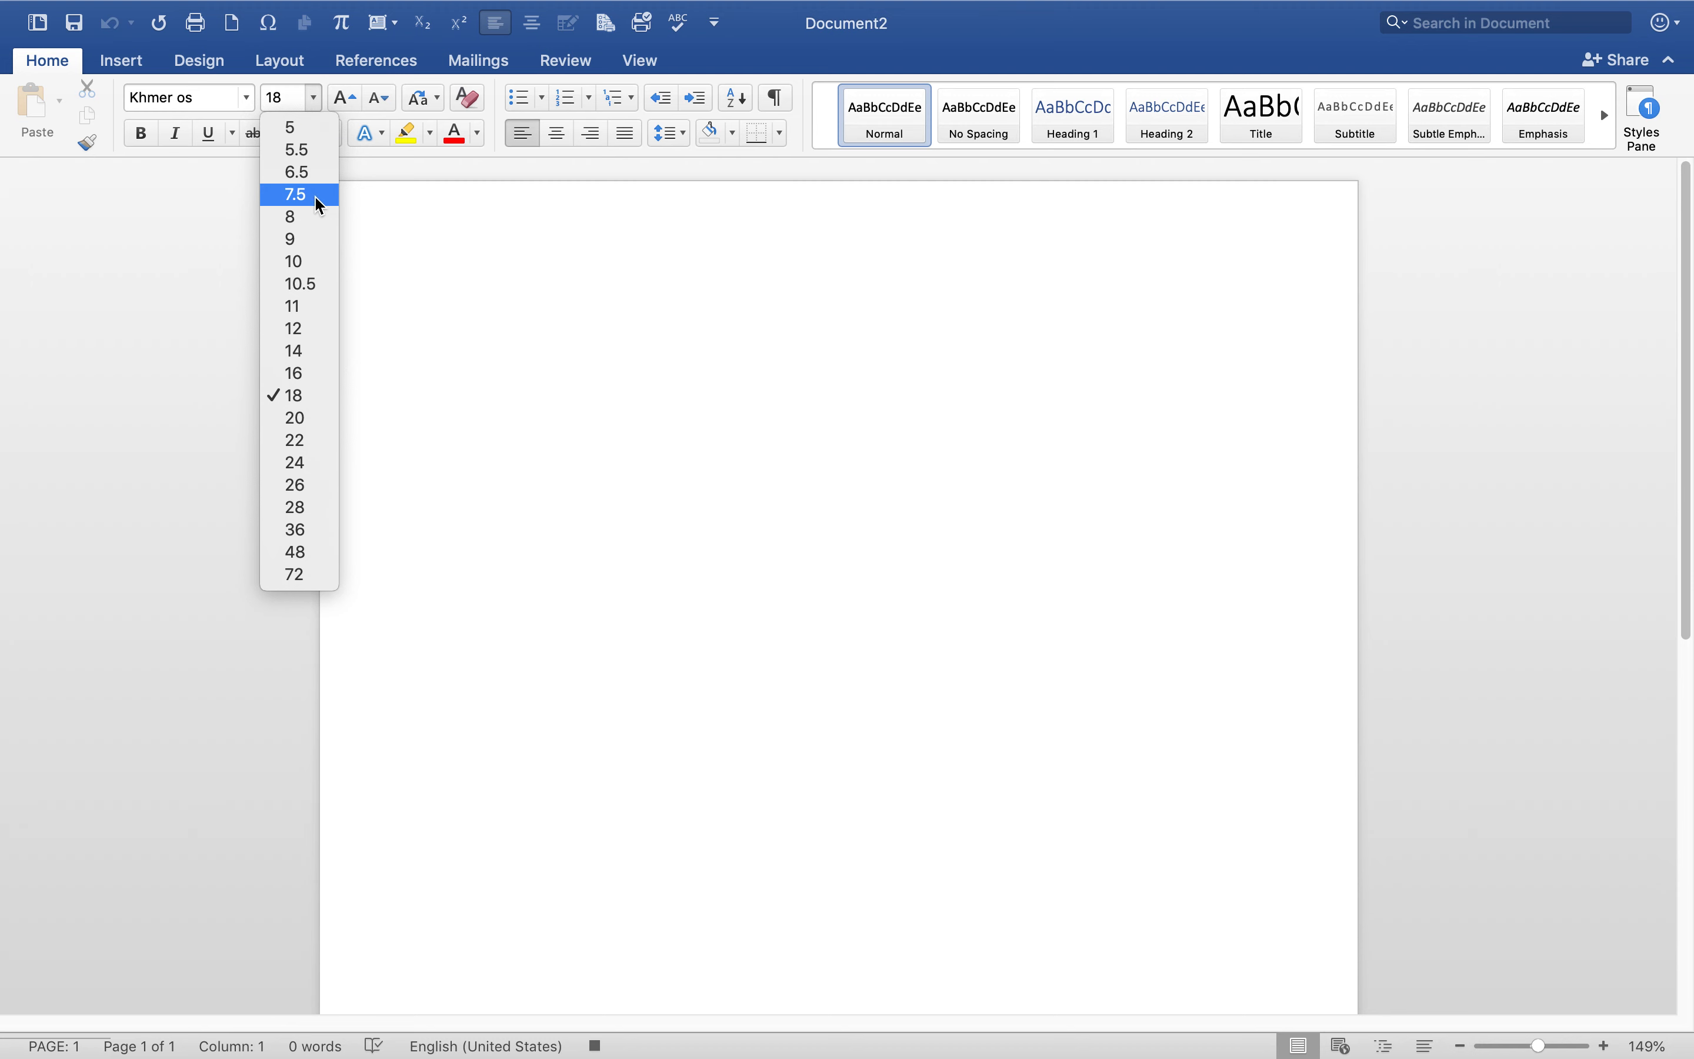
click(304, 306)
Try again to set the font to Khmer os, and try Khmer MN instead.
click(210, 100)
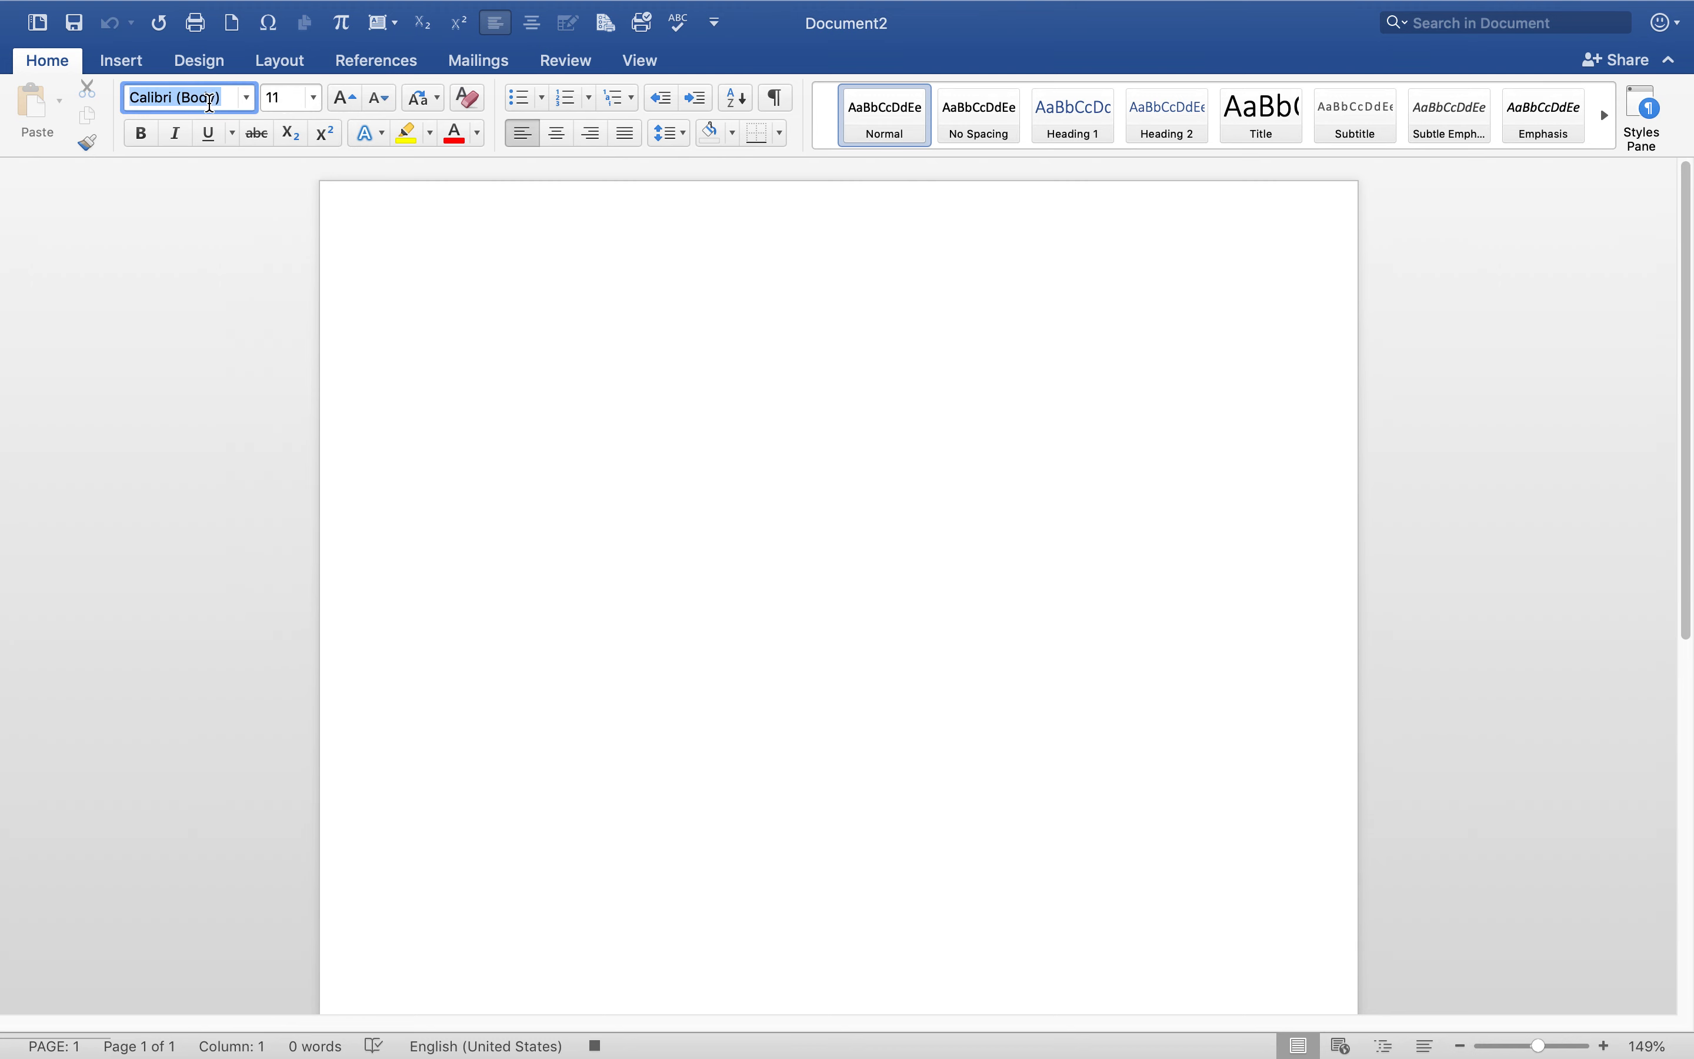
text(Khme)
text(r )
text(oa)
key(BackSpace)
text(s)
click(246, 99)
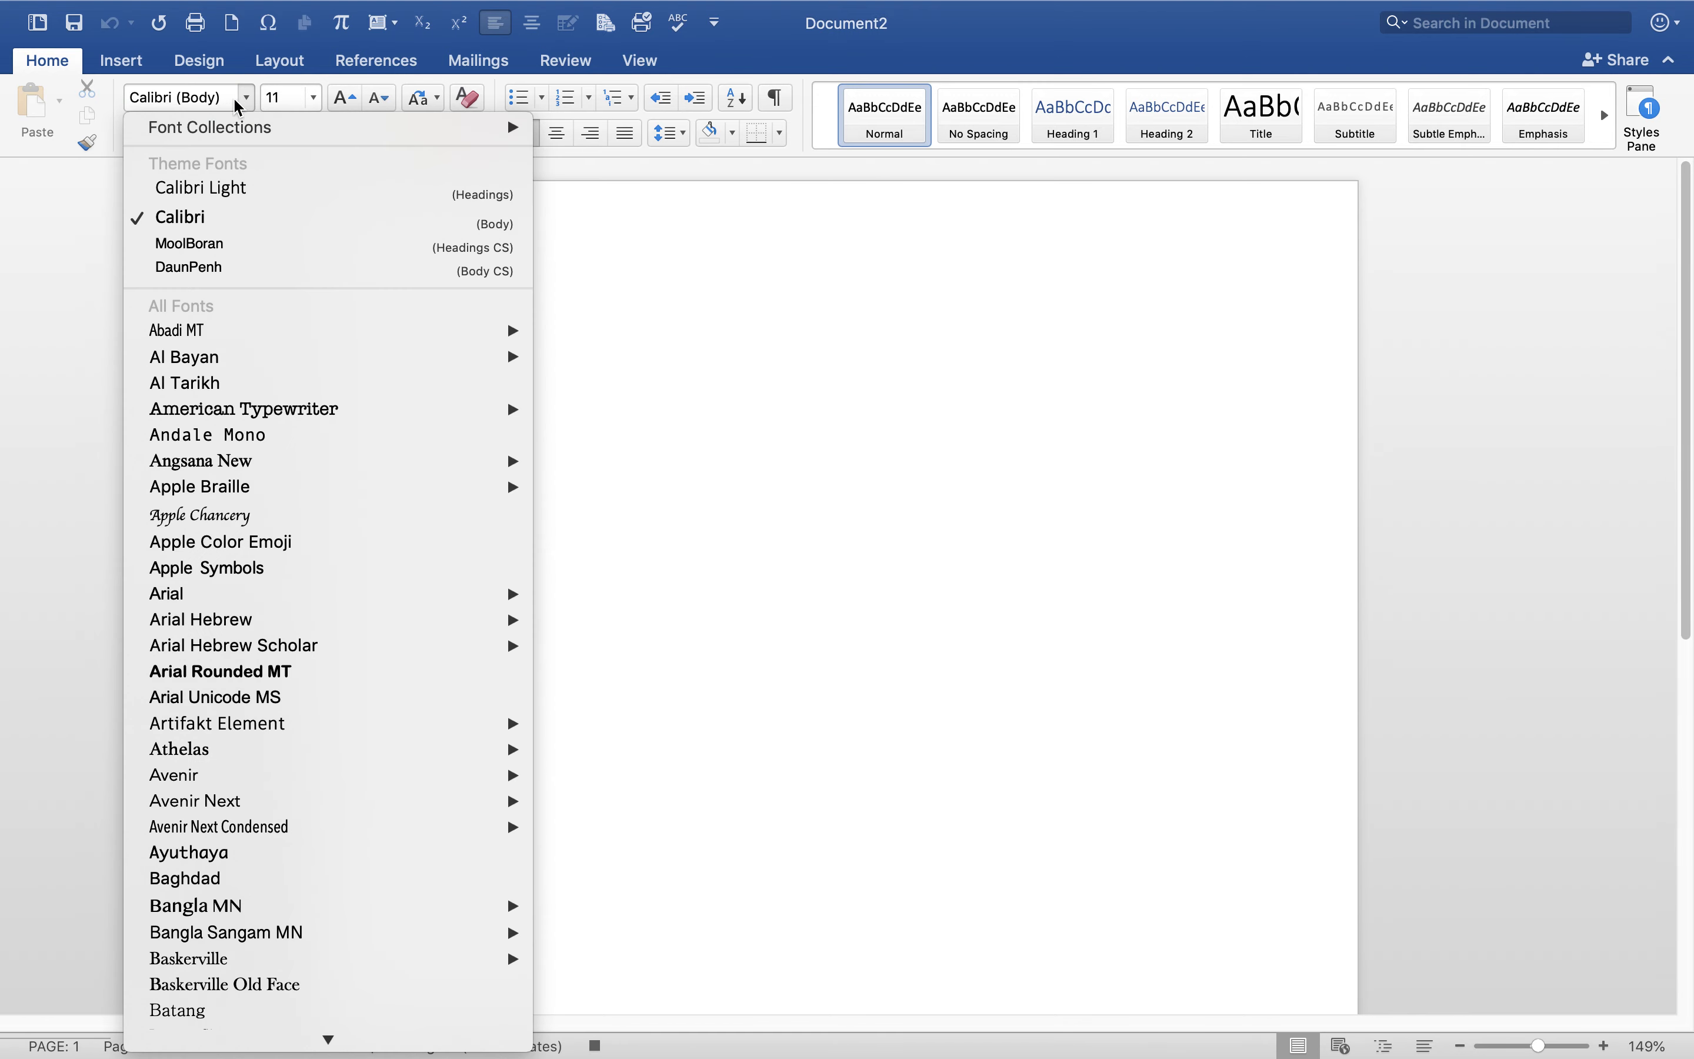
click(213, 99)
click(213, 98)
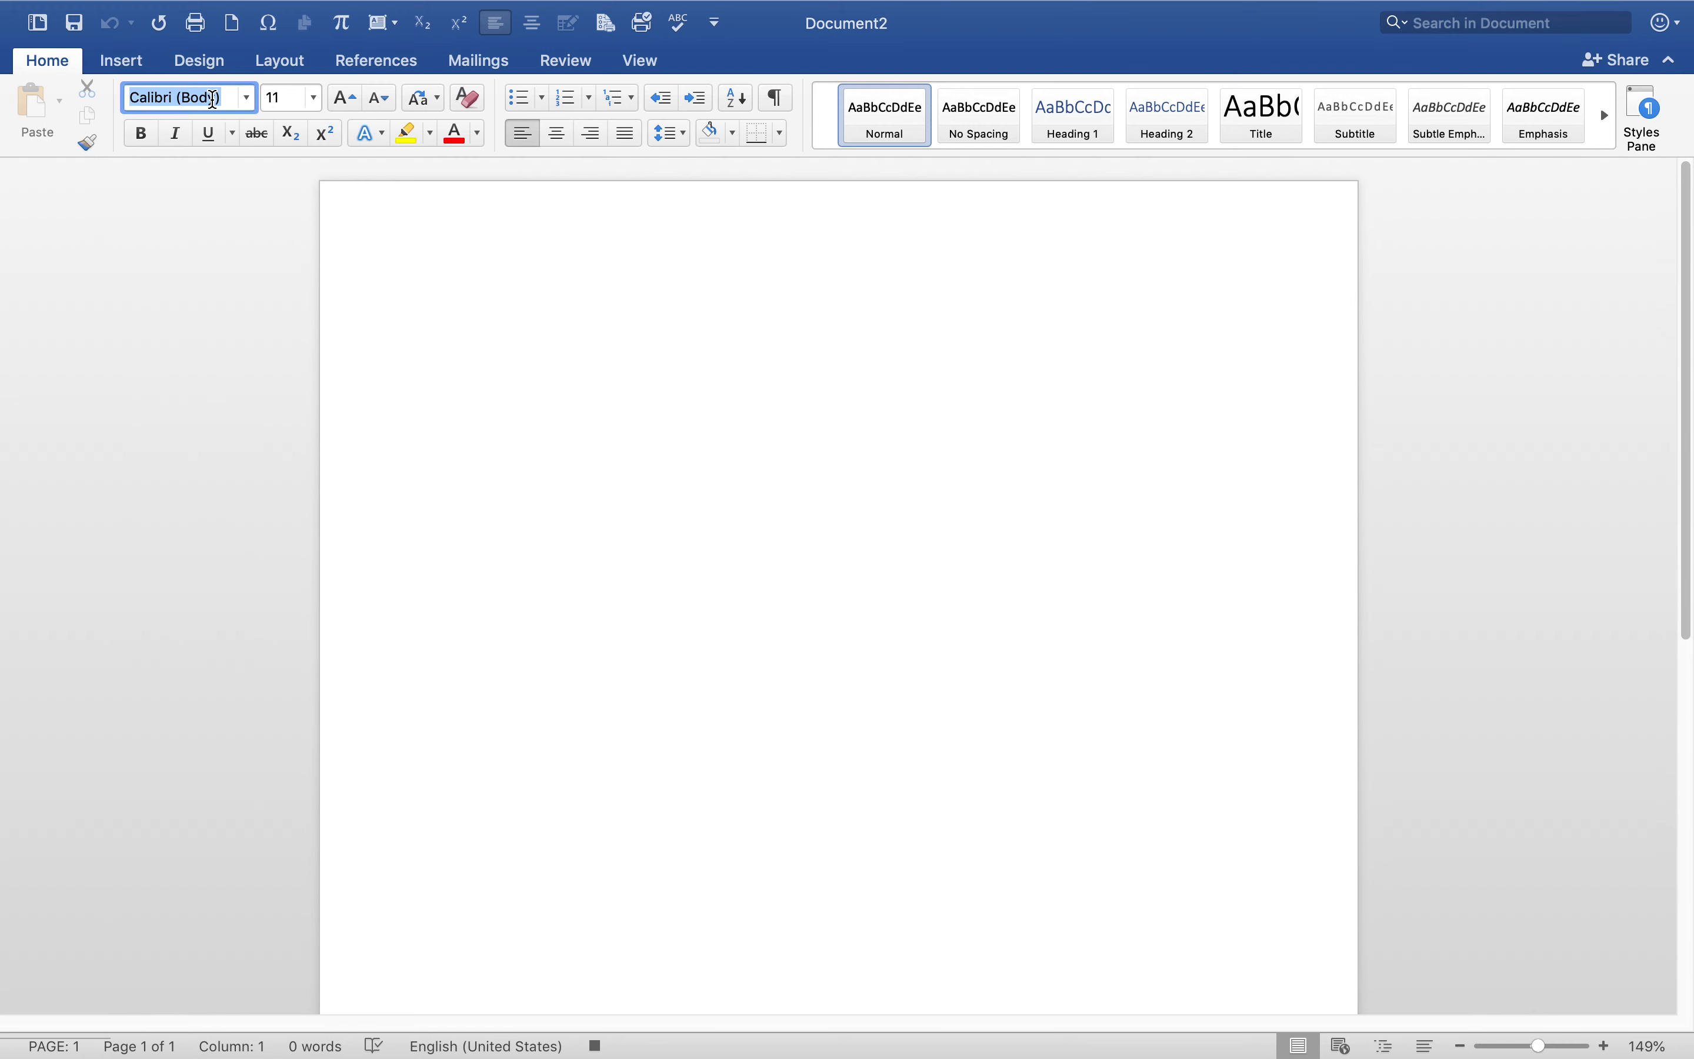
text(Khmer MN)
Look through the list of installed fonts for a Khmer font to use in the macro.
click(246, 108)
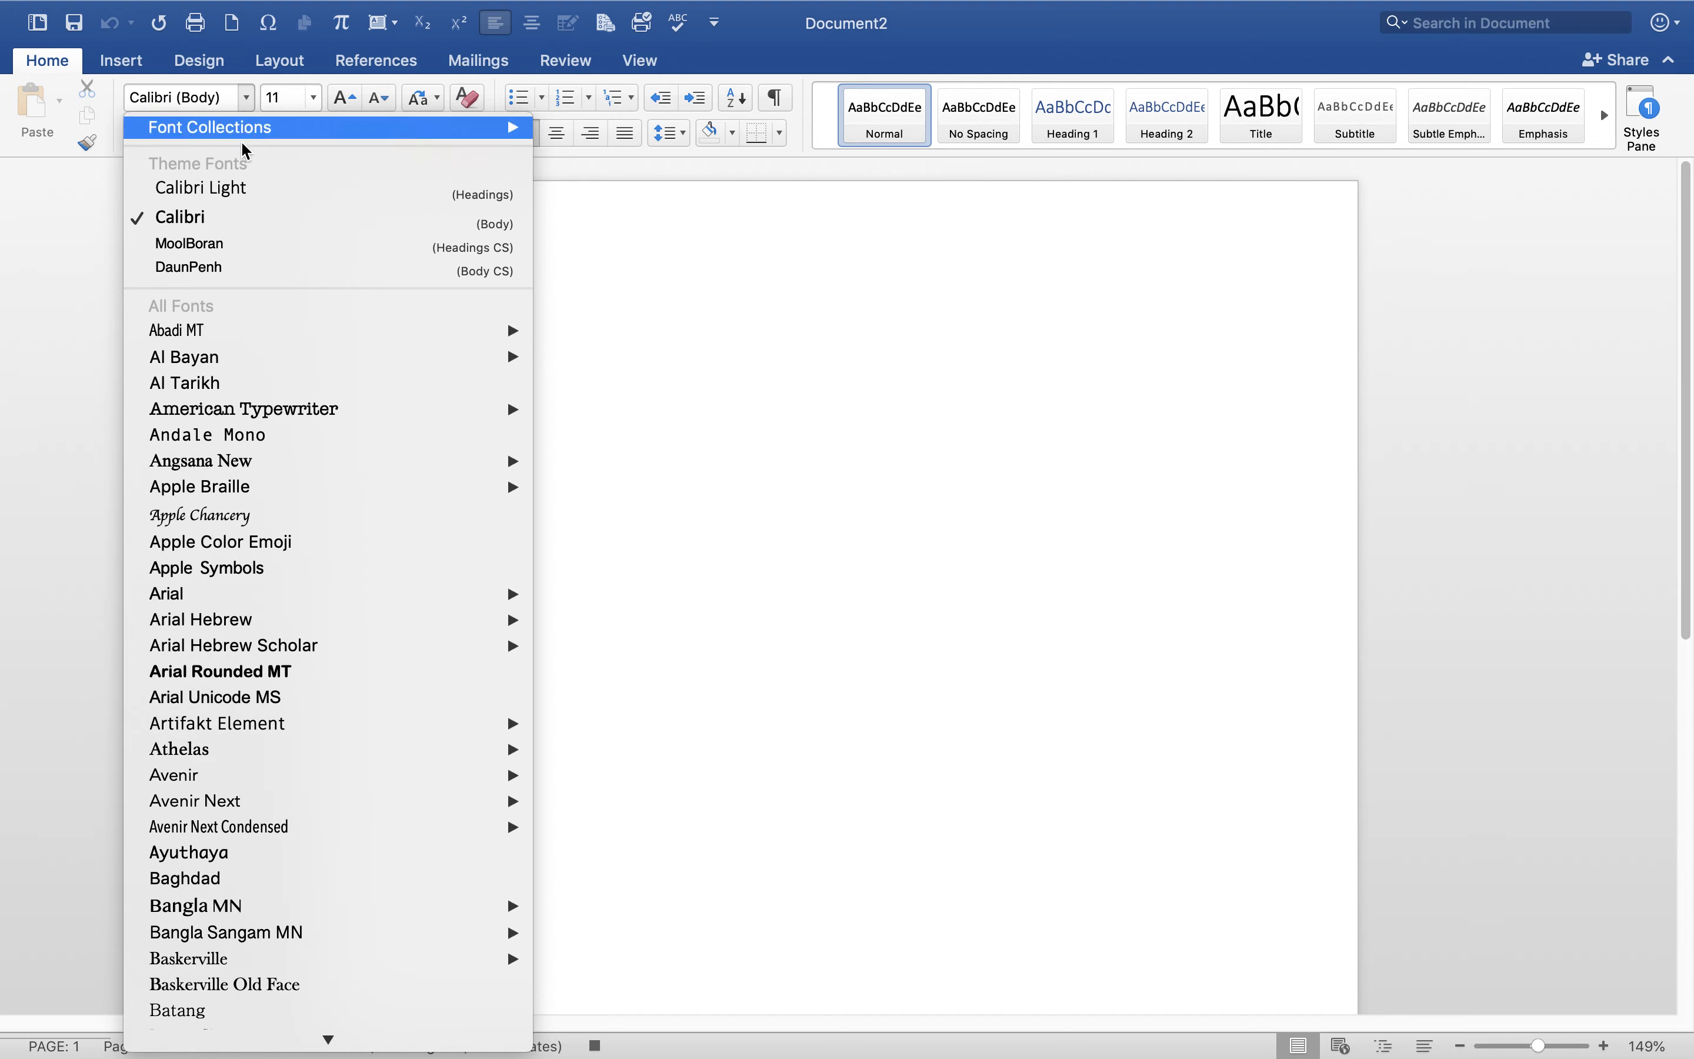
scroll(487, 347, down, 15)
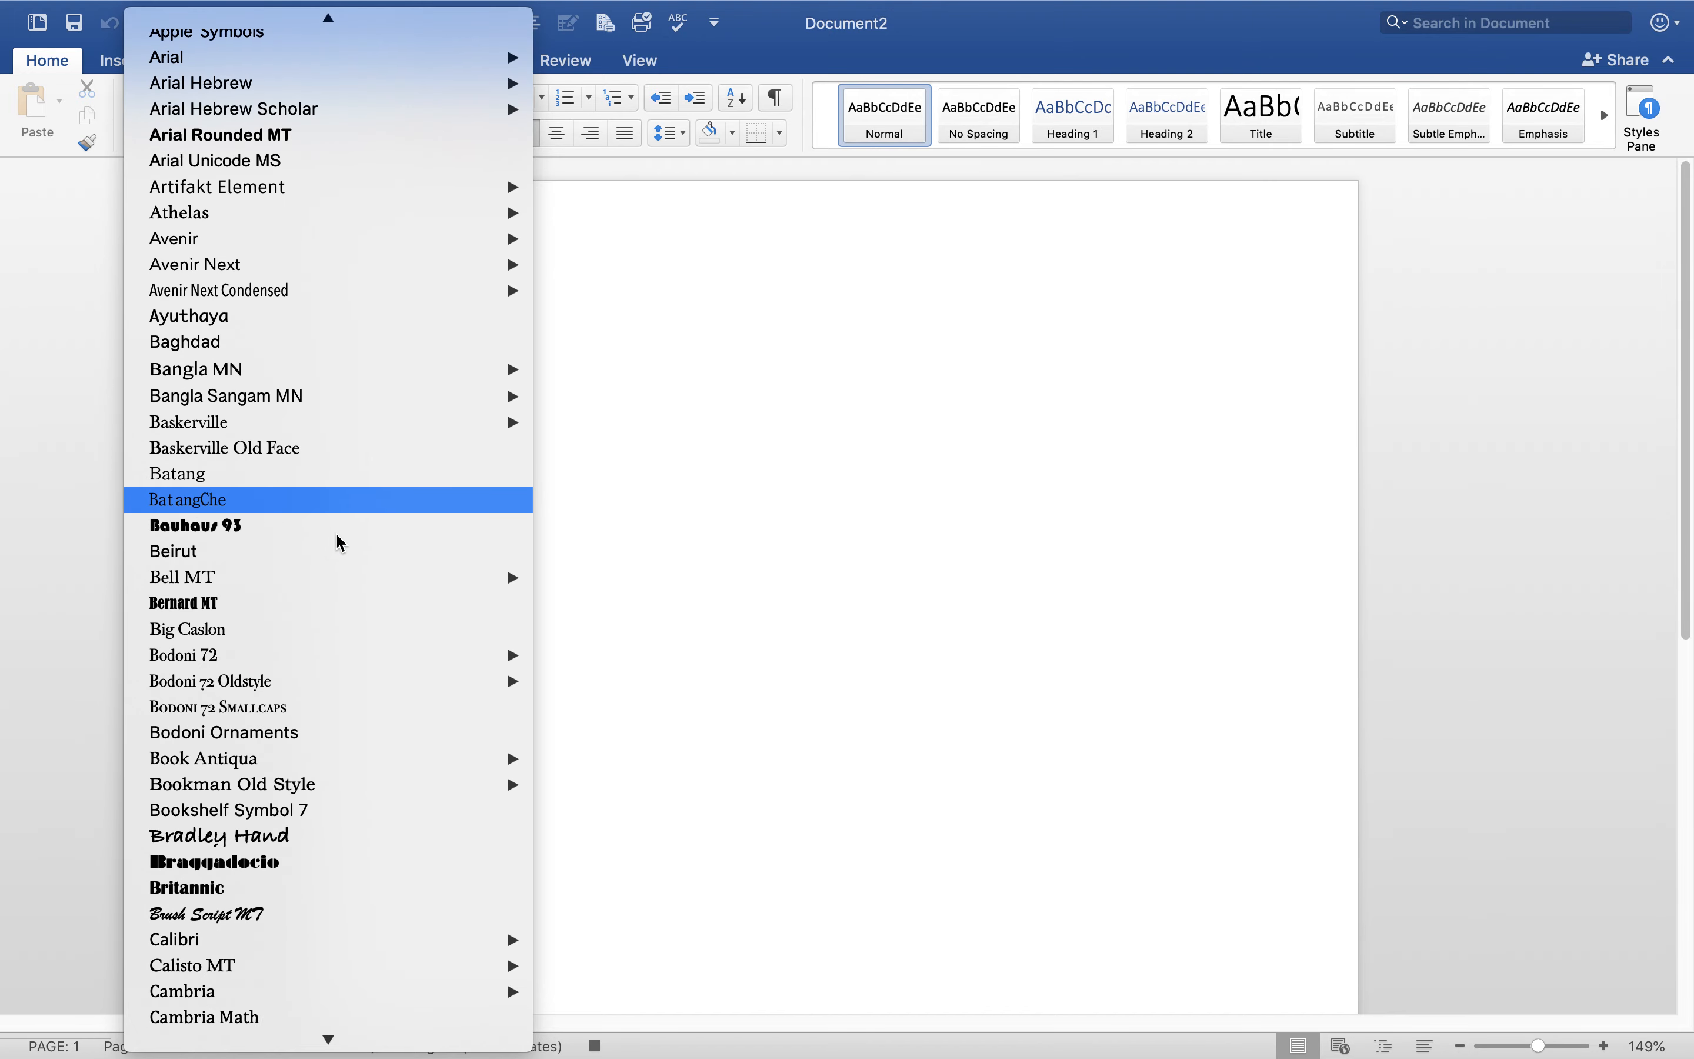
mouse_move(302, 541)
scroll(302, 541, down, 20)
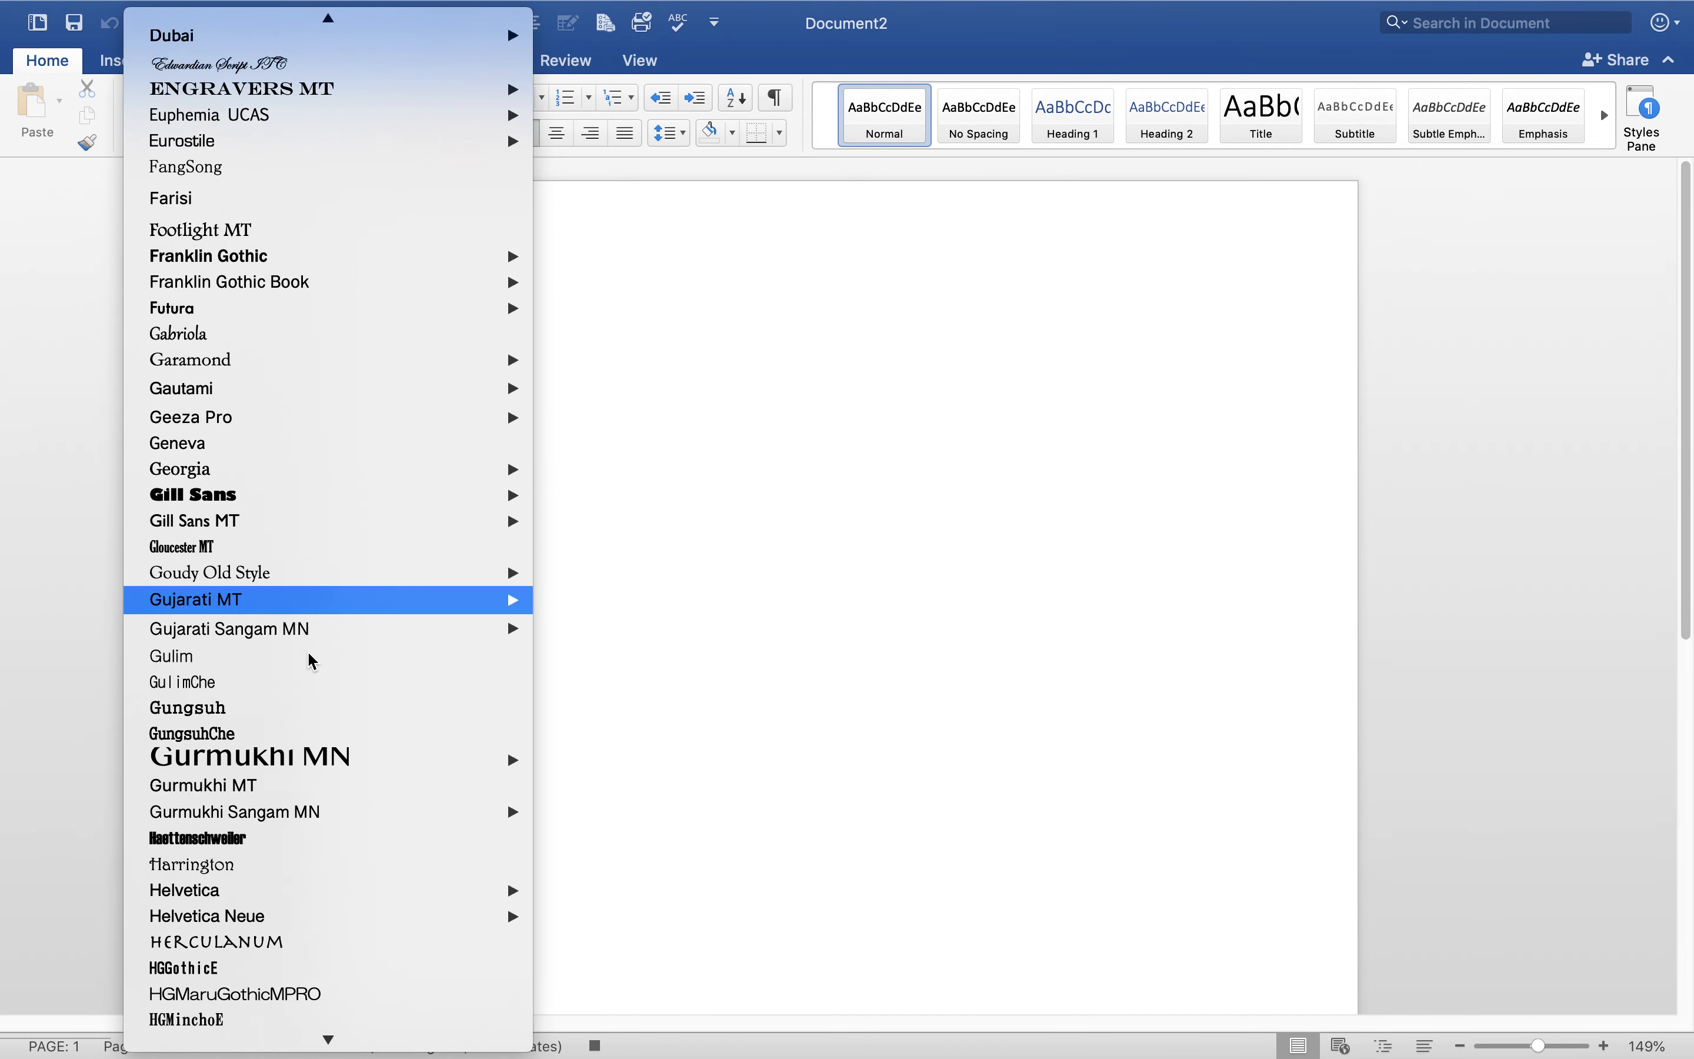
scroll(317, 669, down, 20)
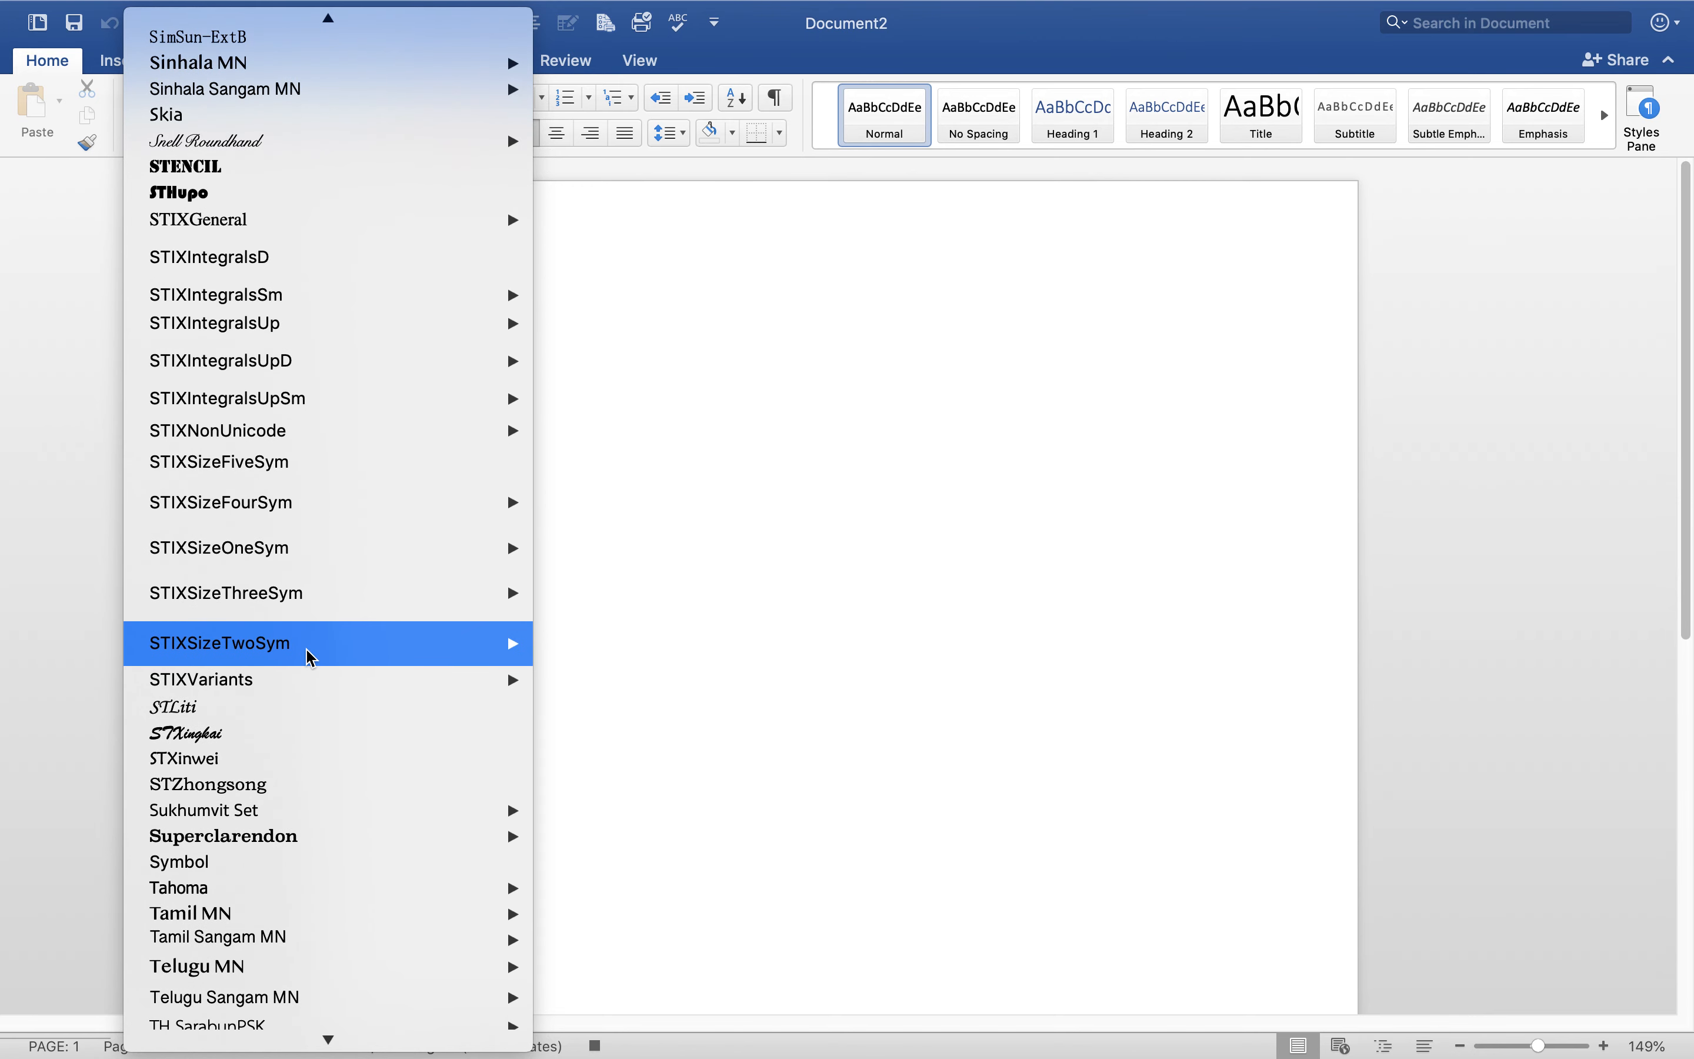
mouse_move(312, 658)
scroll(257, 581, up, 20)
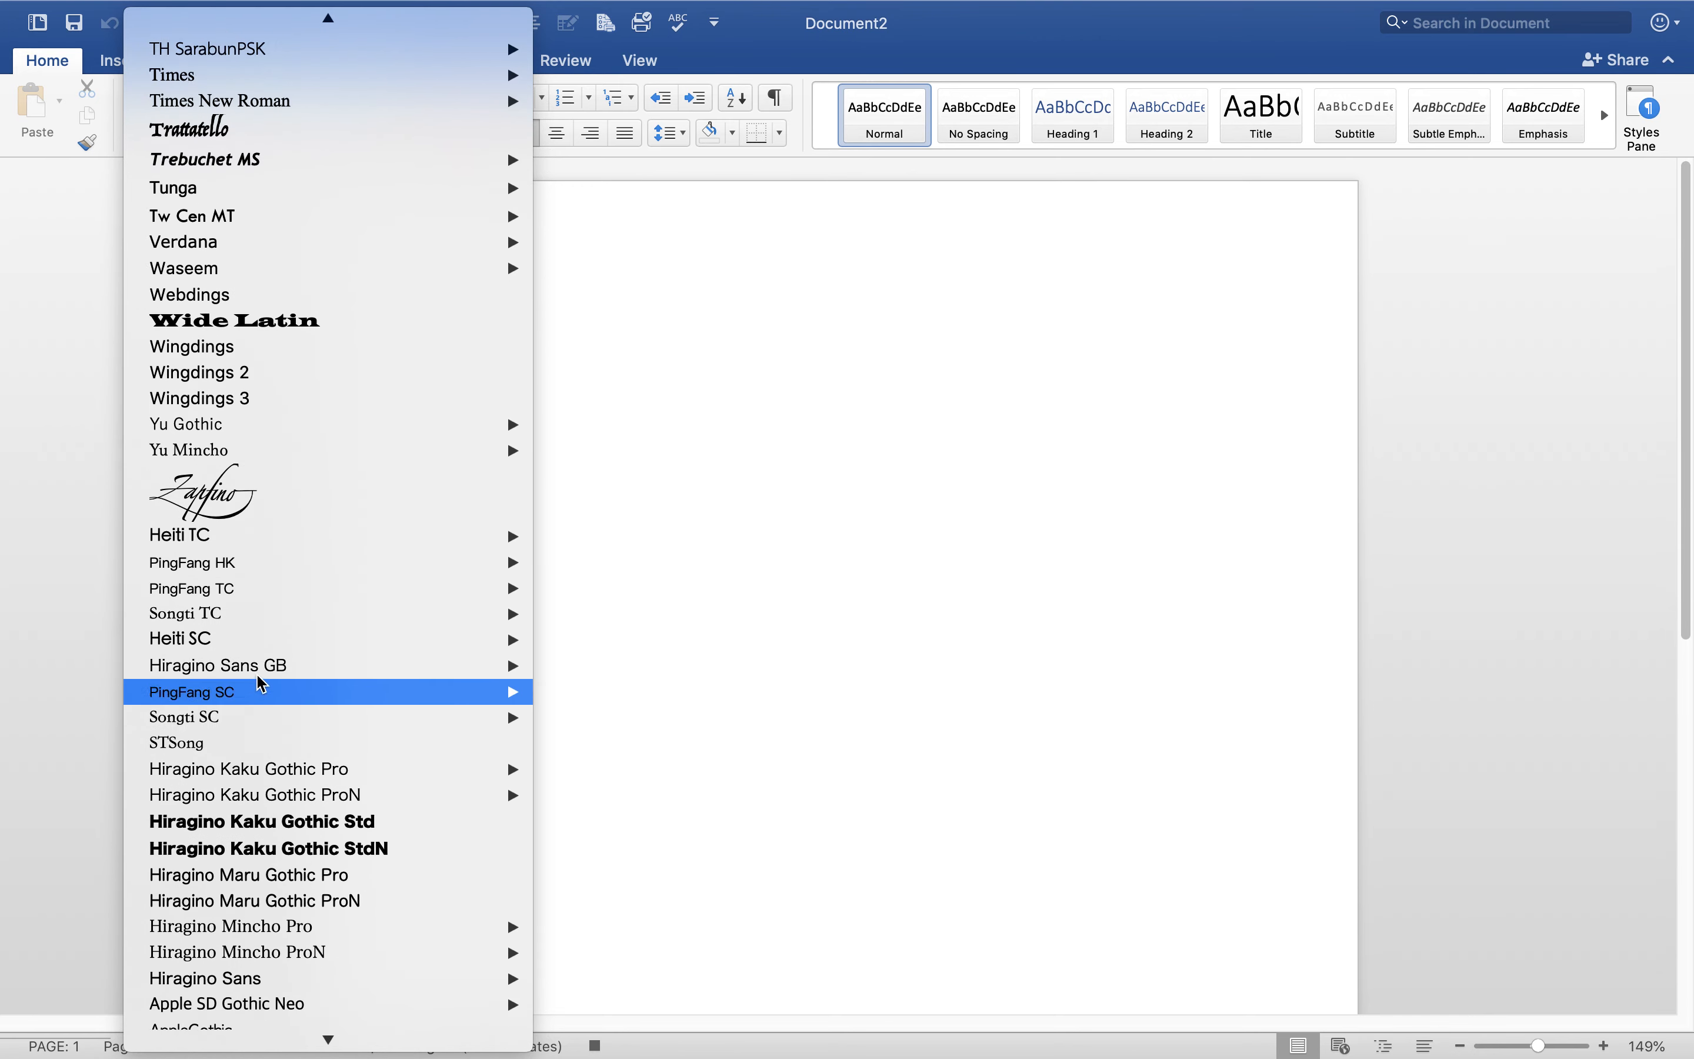
scroll(261, 671, down, 20)
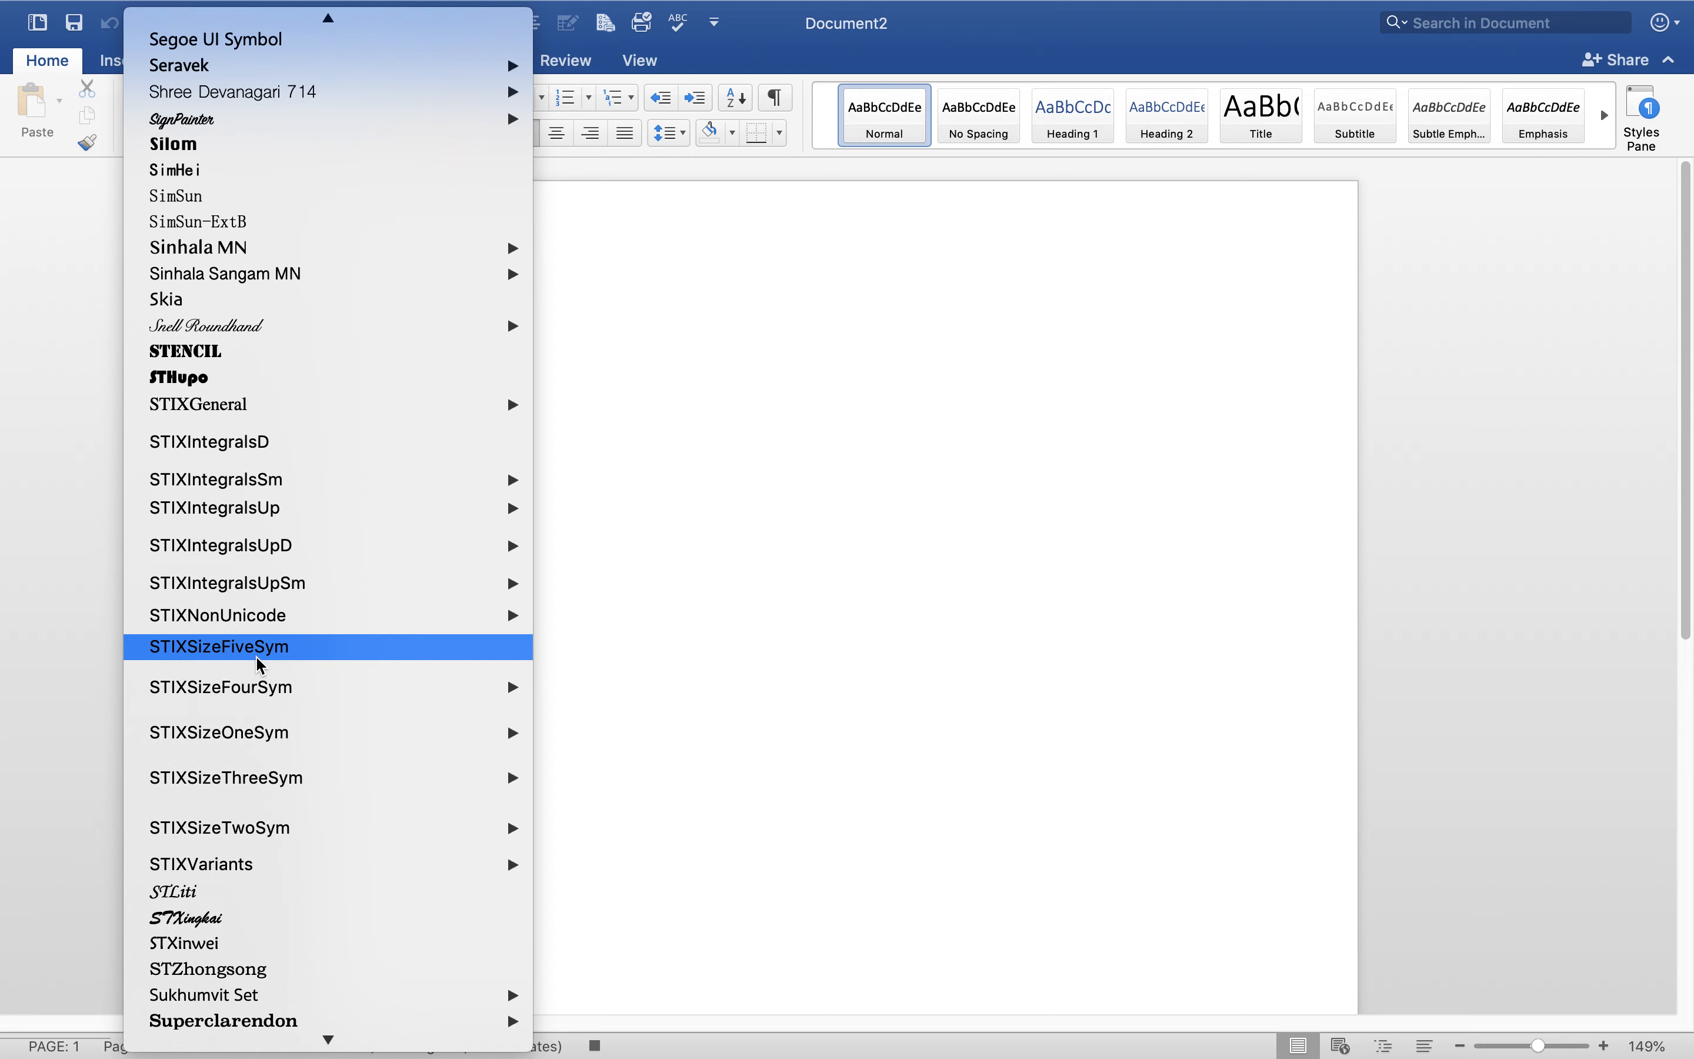
mouse_move(260, 669)
scroll(261, 669, up, 20)
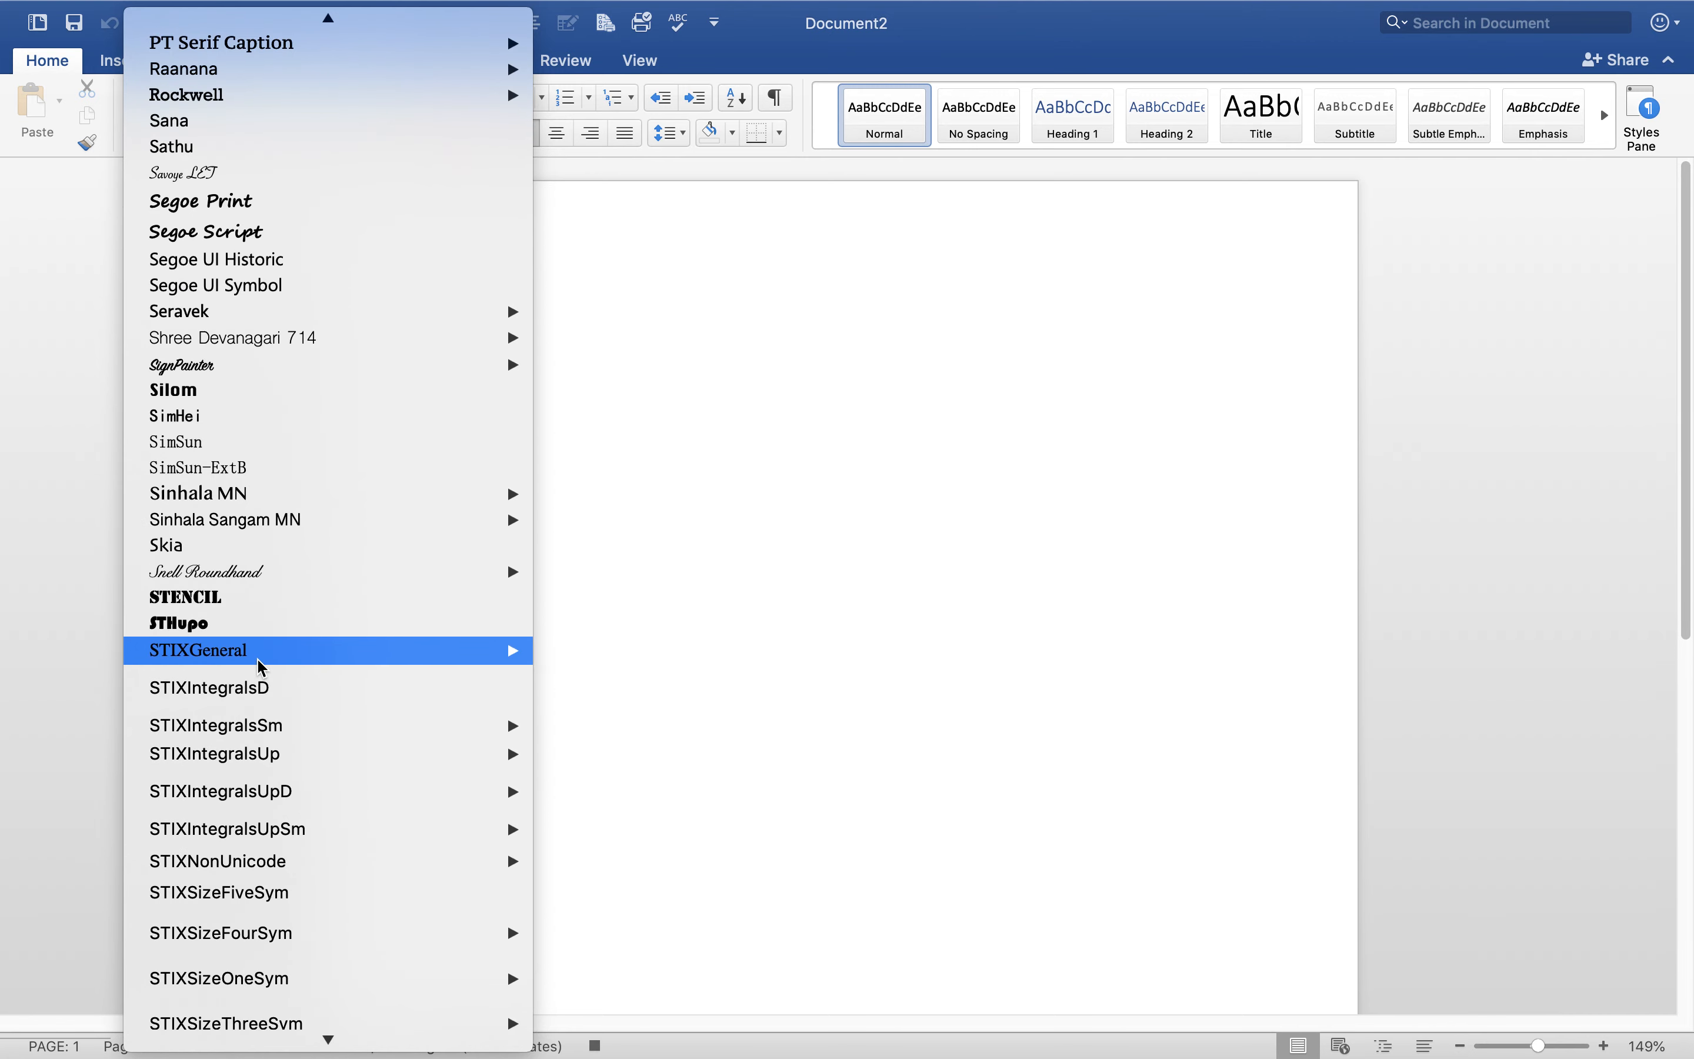
scroll(261, 662, up, 15)
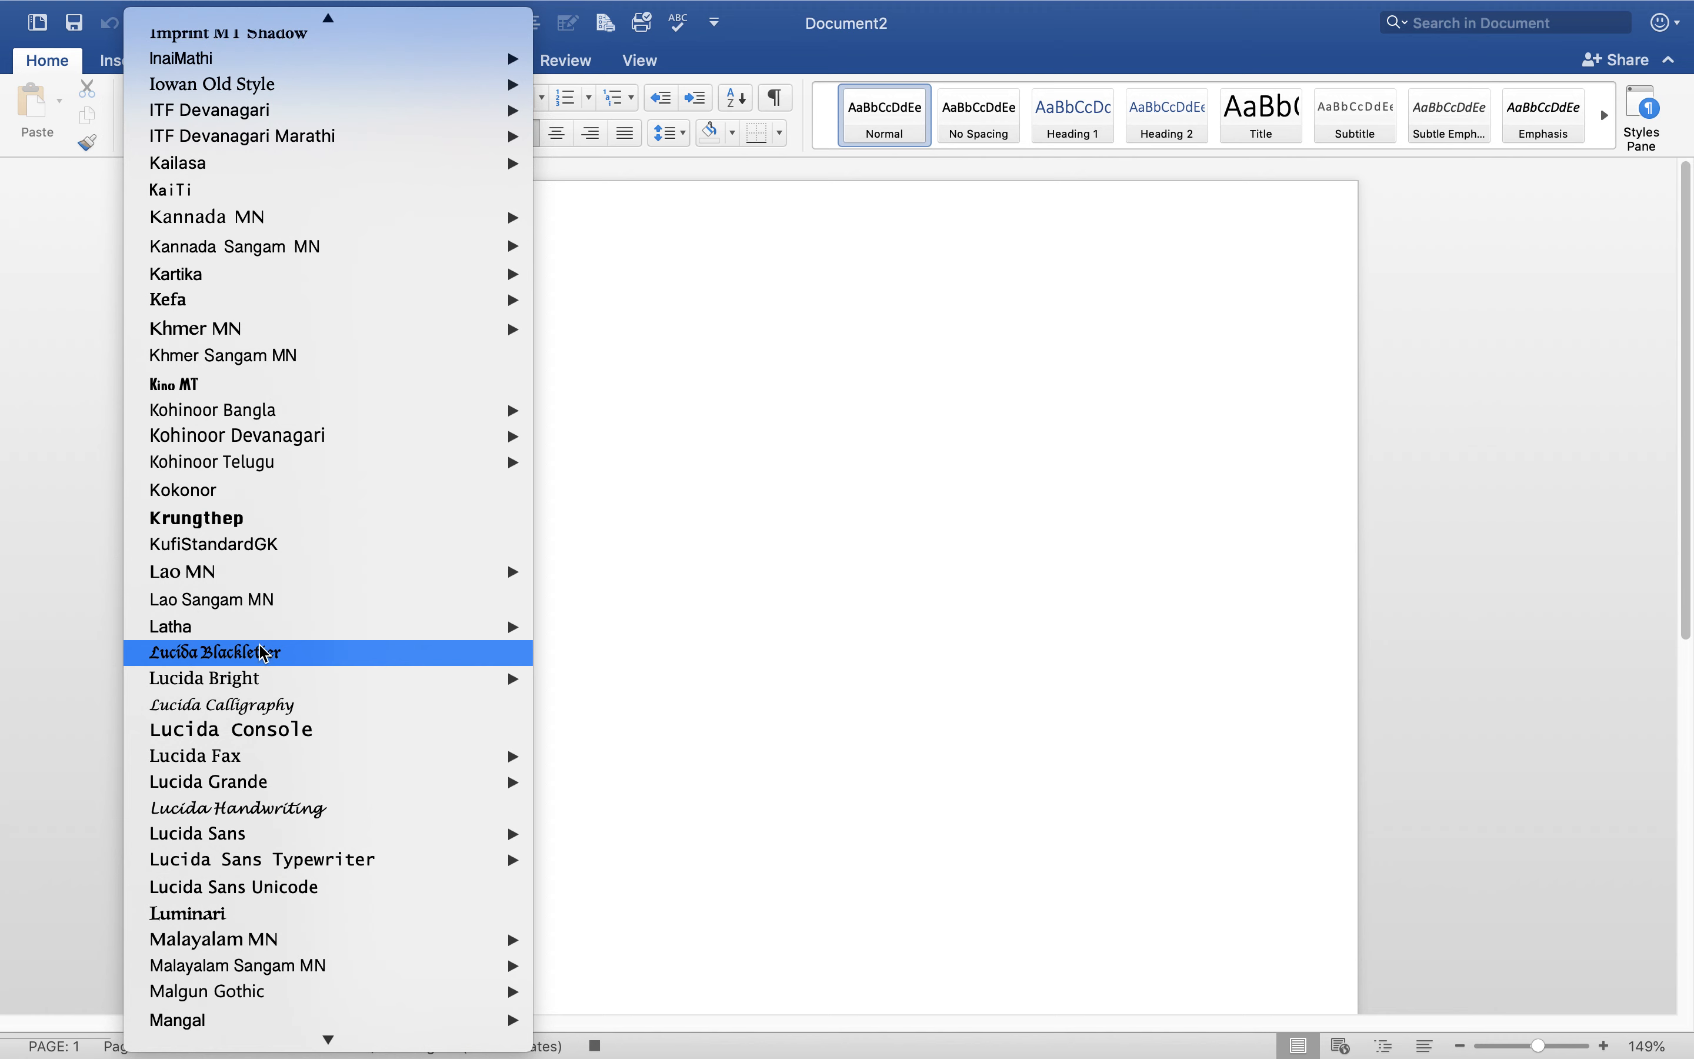
mouse_move(261, 573)
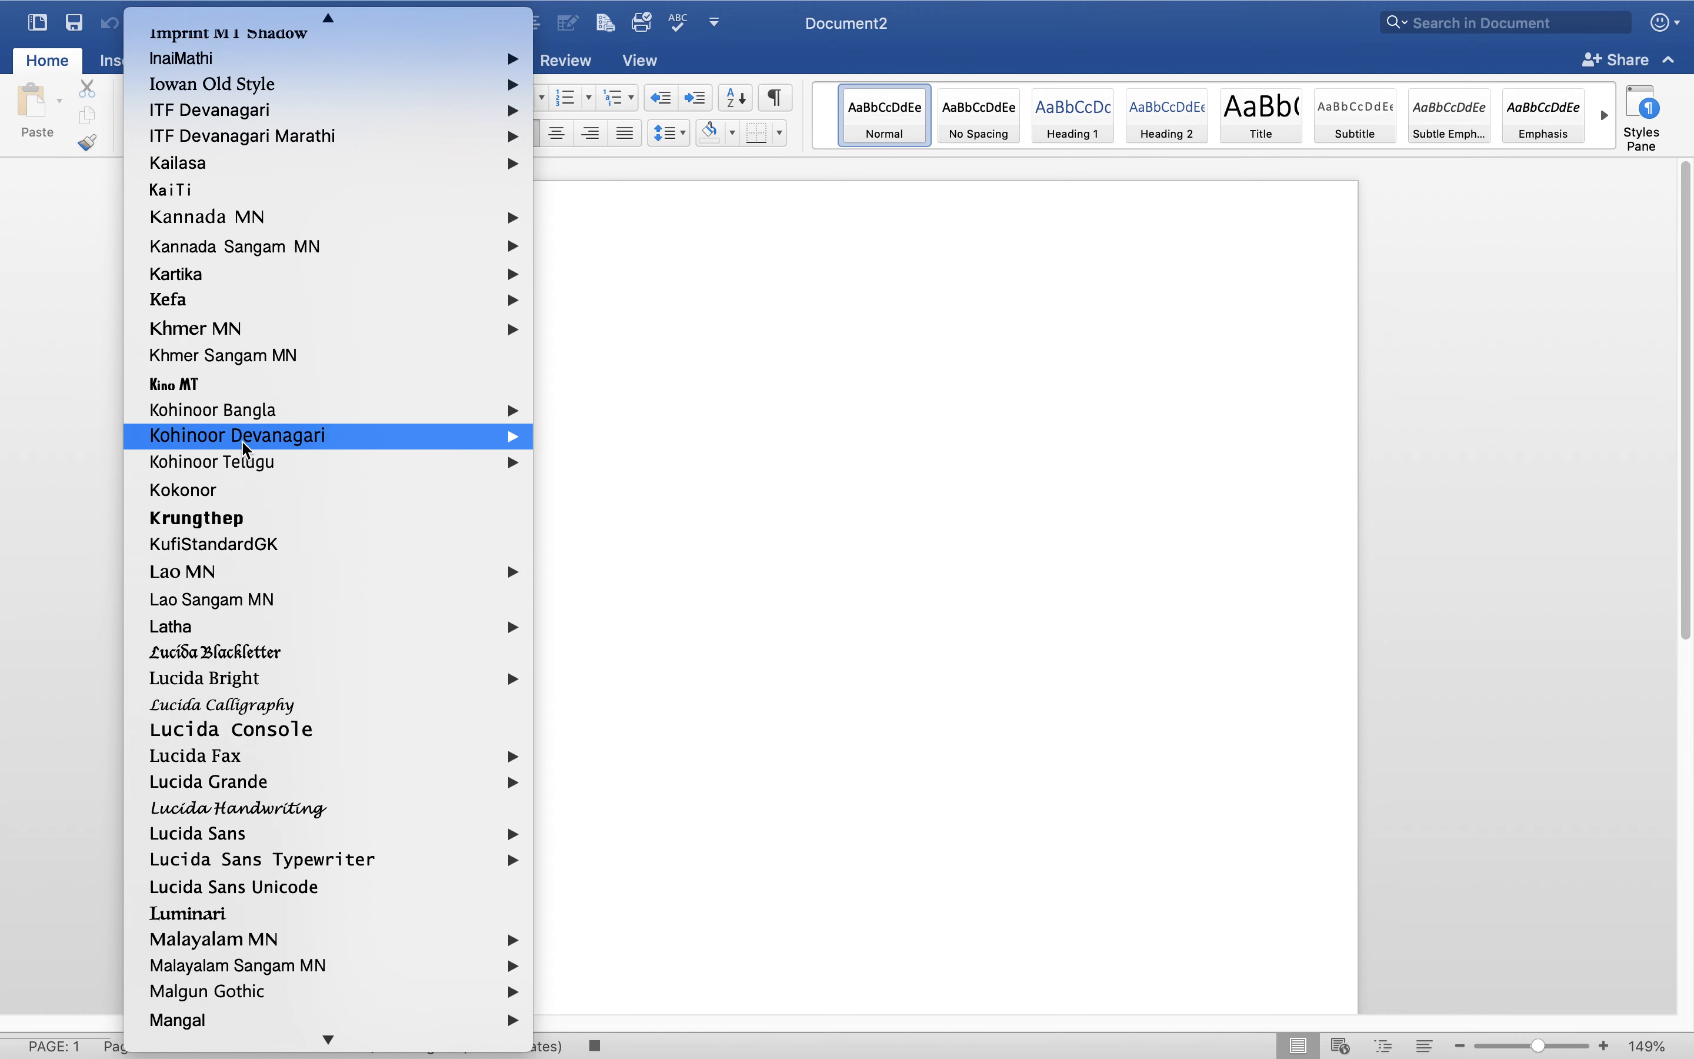
mouse_move(243, 471)
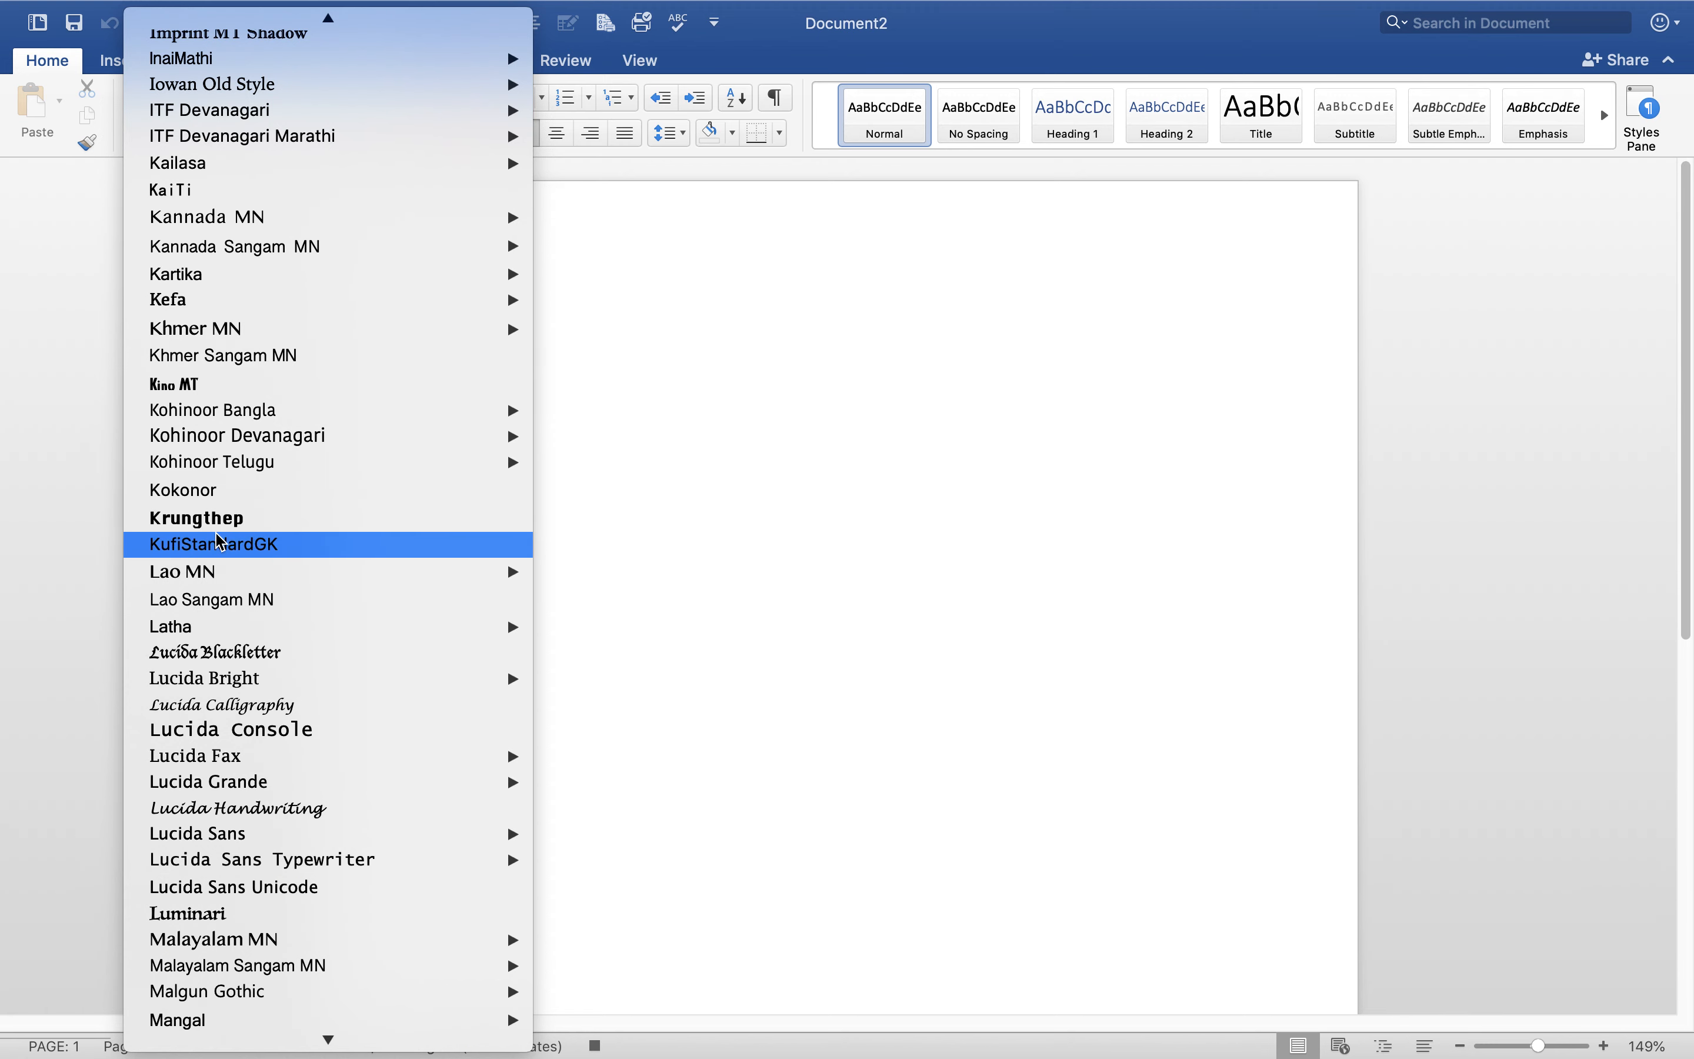
scroll(210, 497, down, 3)
scroll(214, 477, down, 3)
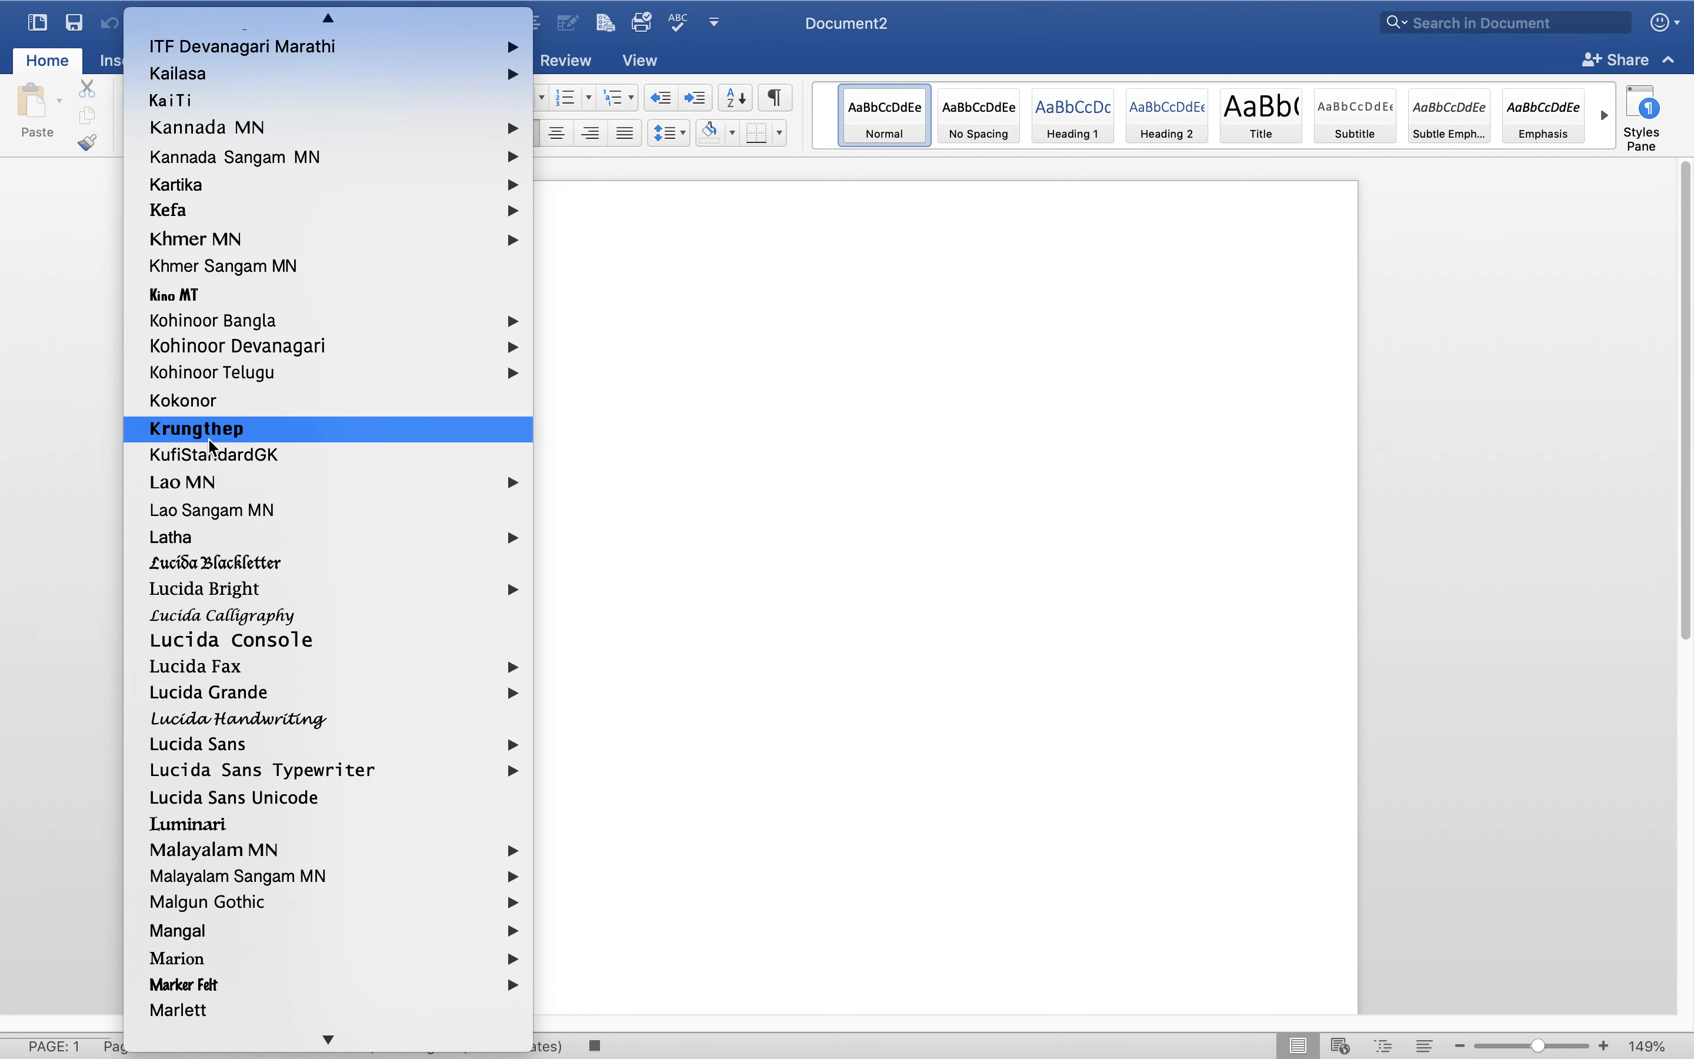
scroll(214, 438, down, 2)
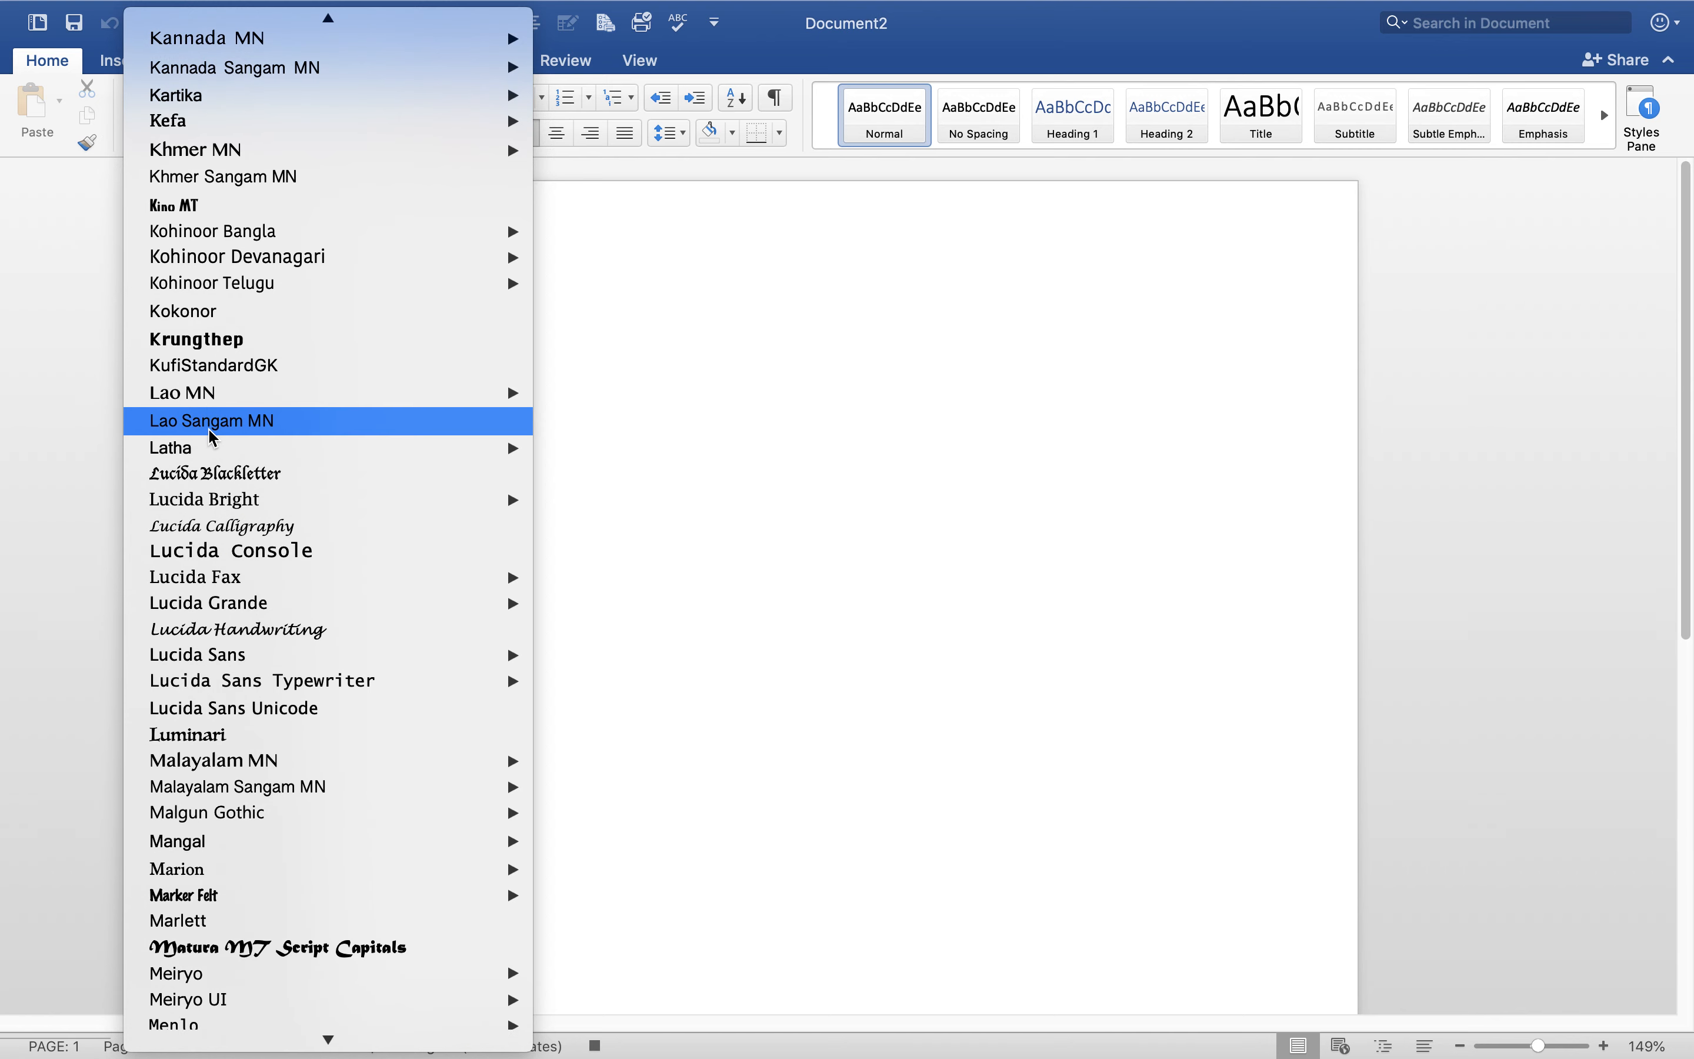
scroll(214, 438, up, 4)
scroll(213, 437, down, 5)
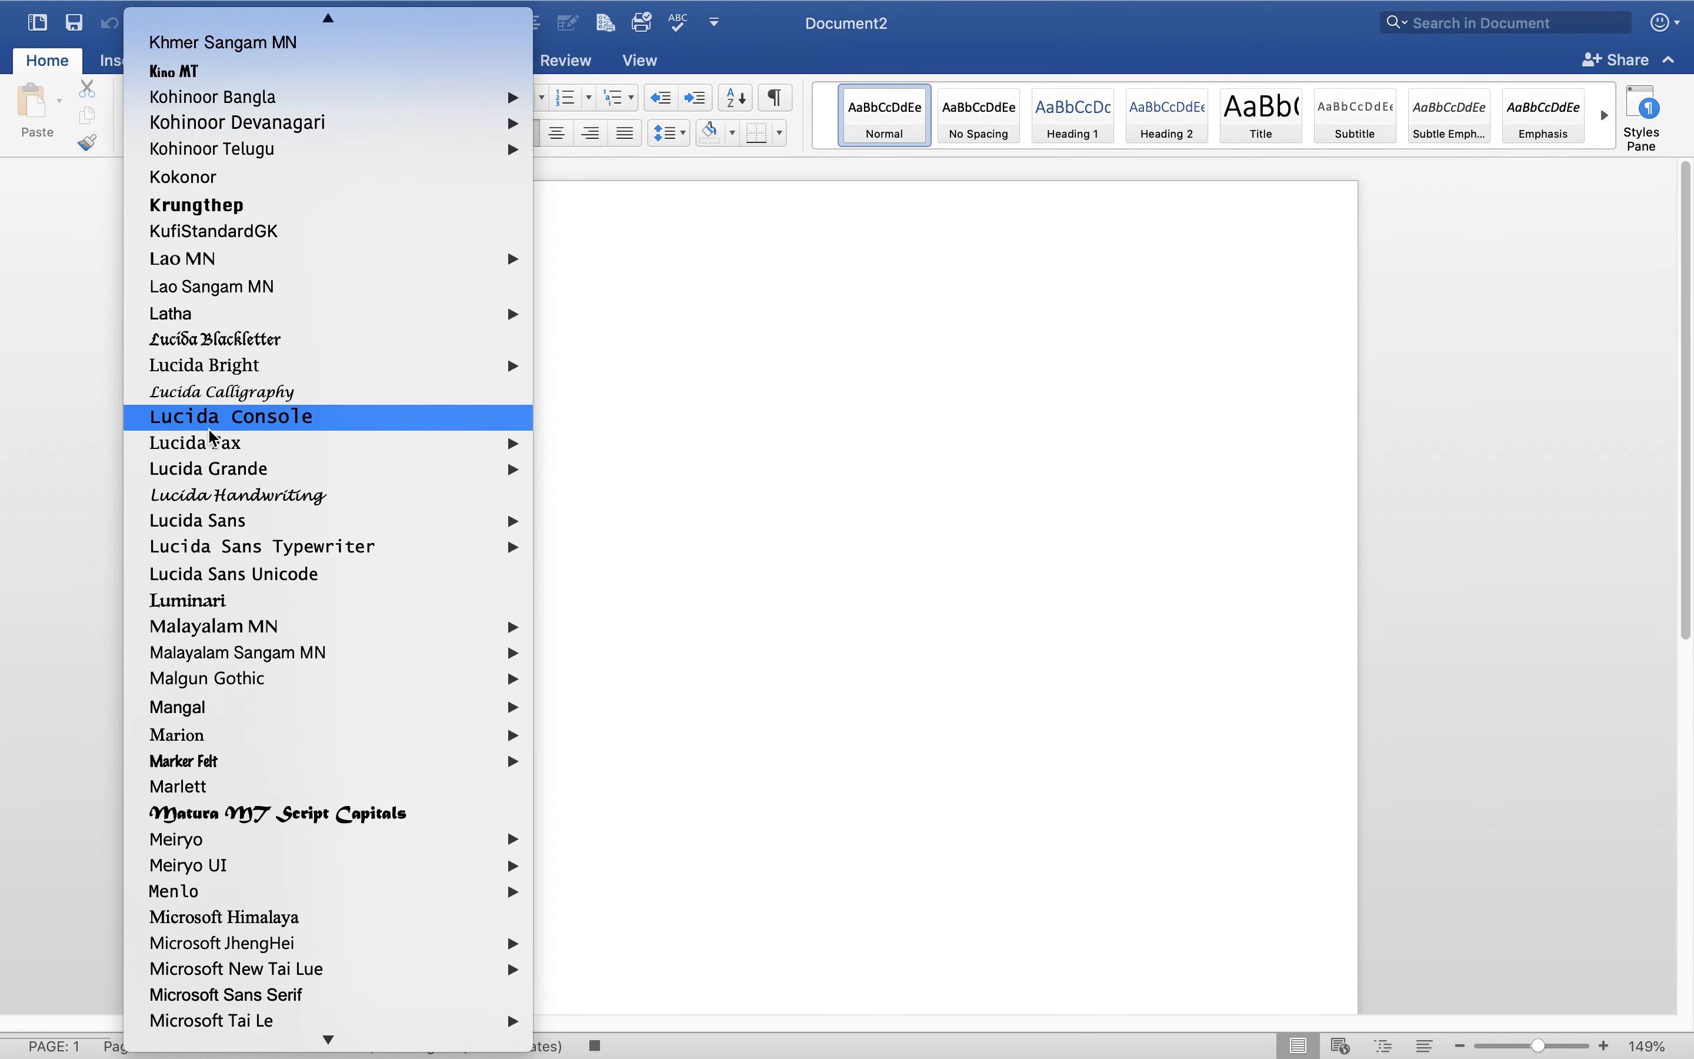
scroll(213, 438, down, 2)
scroll(213, 438, down, 6)
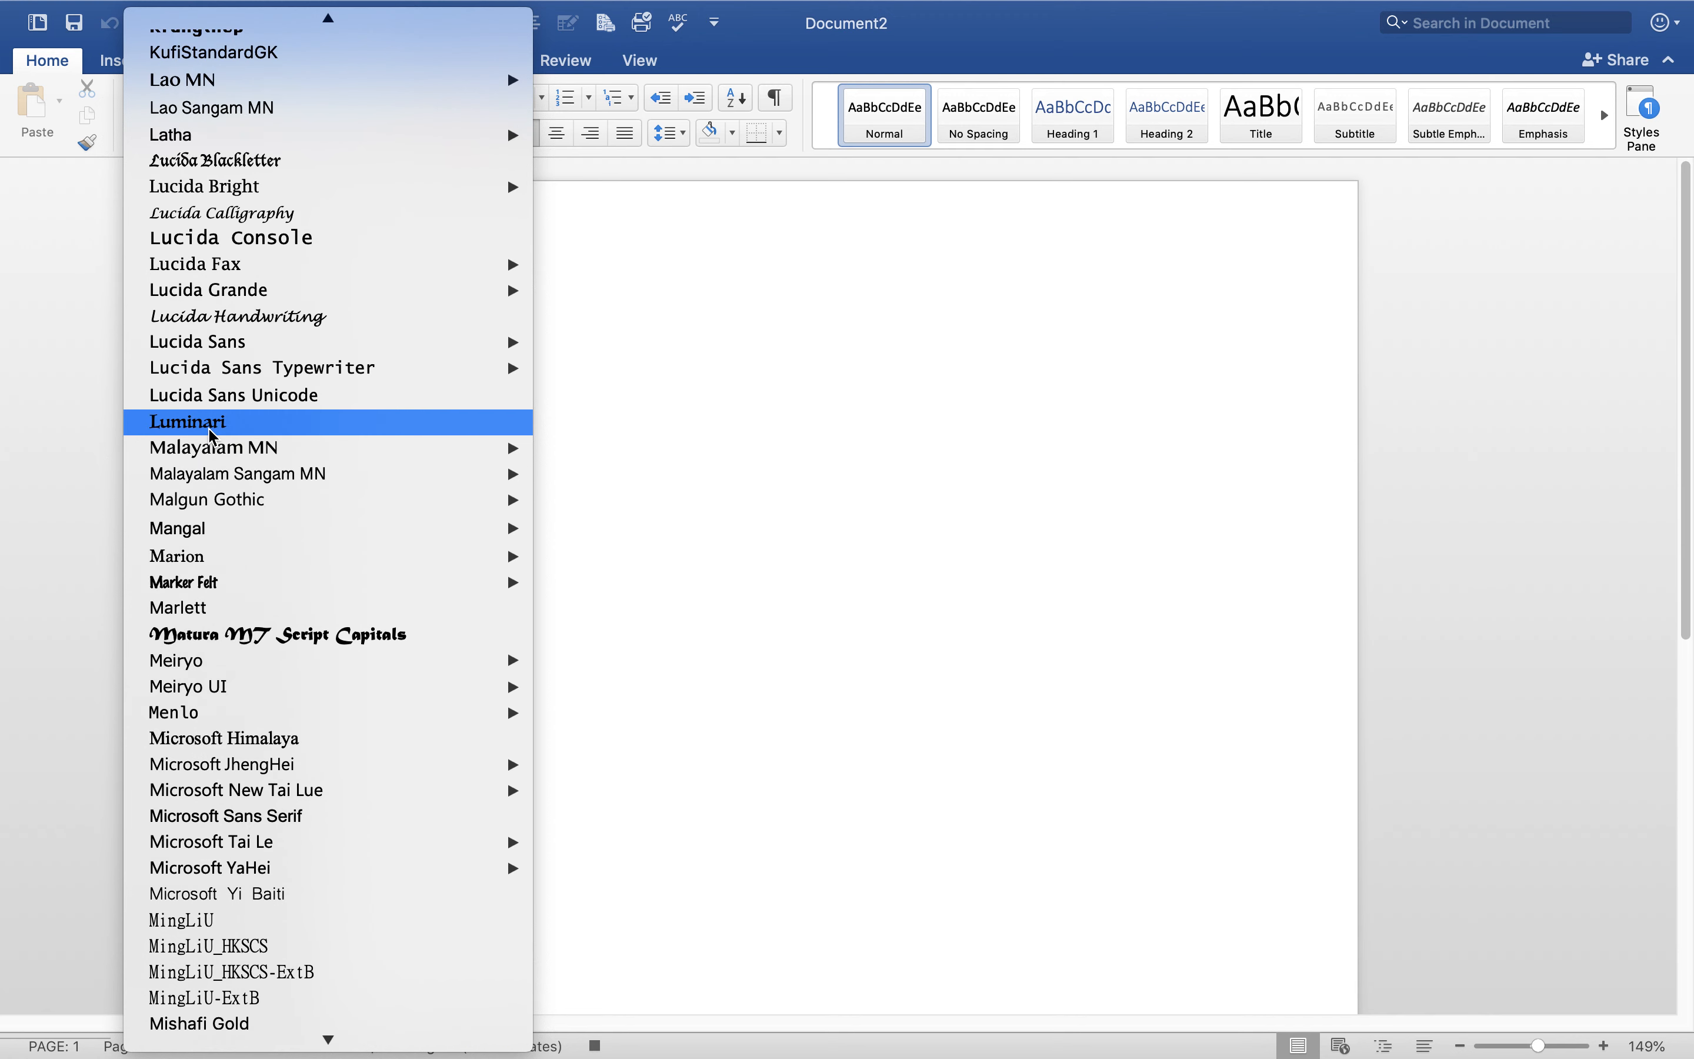
scroll(214, 438, up, 10)
scroll(214, 438, up, 1)
scroll(214, 438, down, 10)
scroll(213, 438, down, 20)
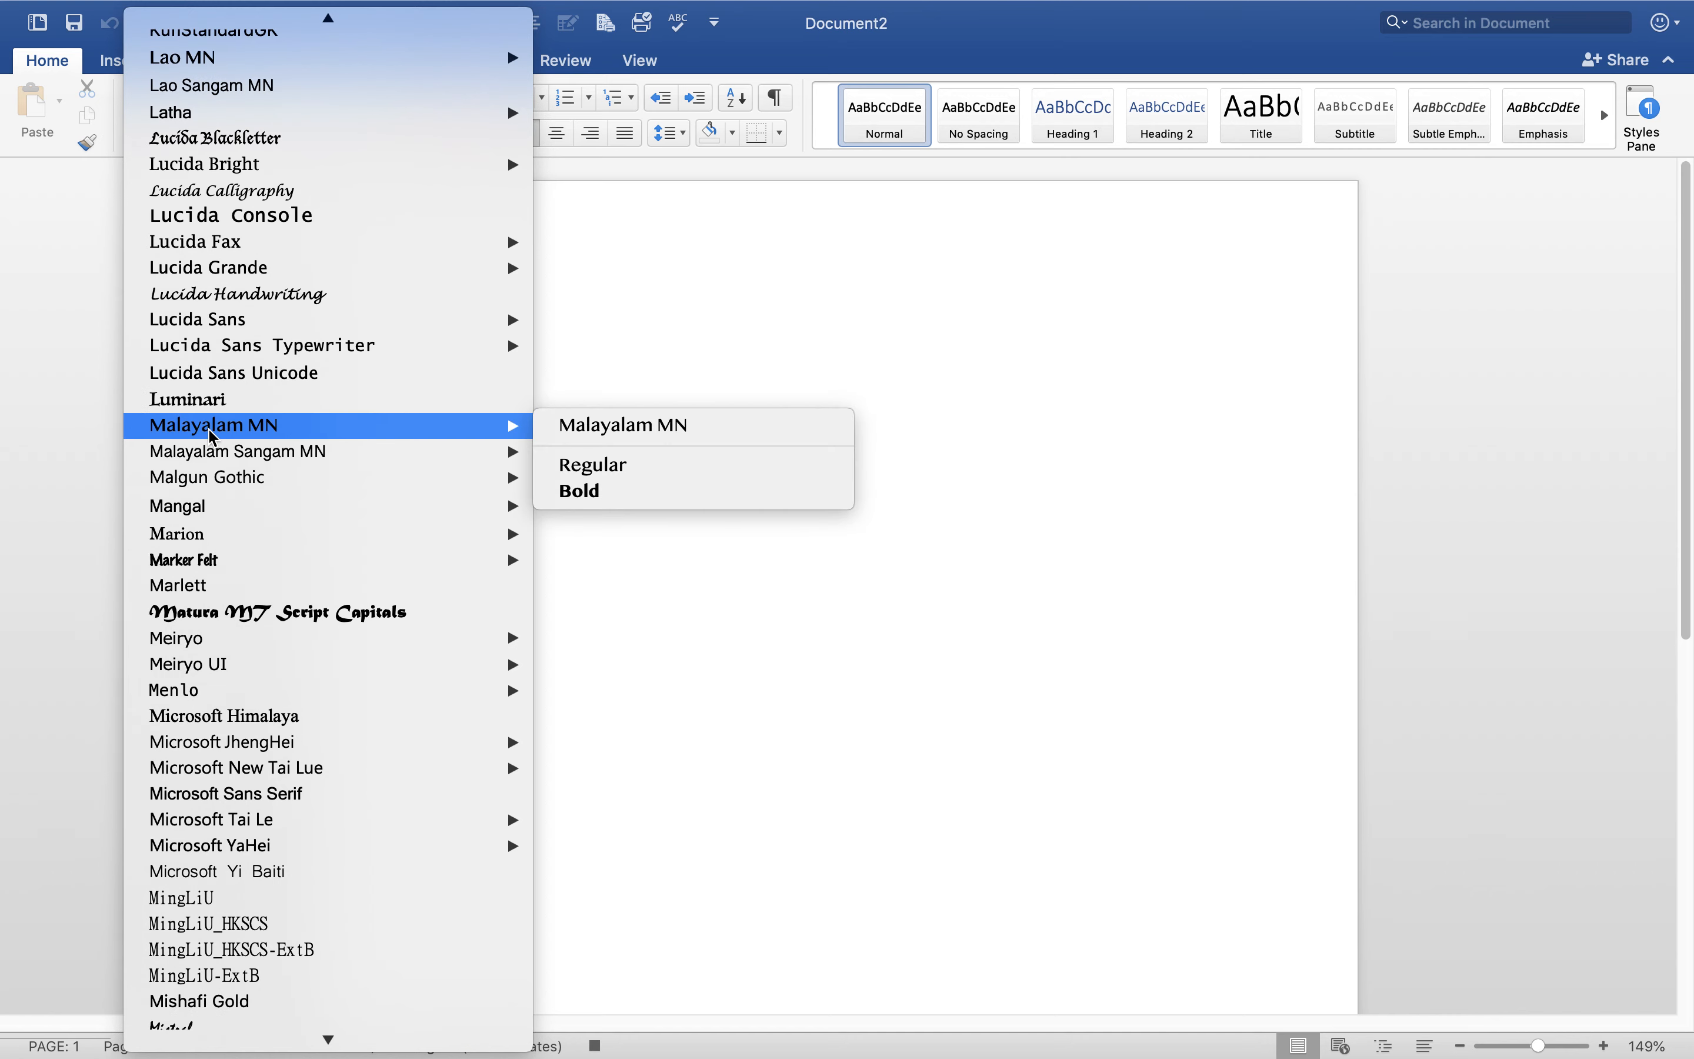
click(560, 430)
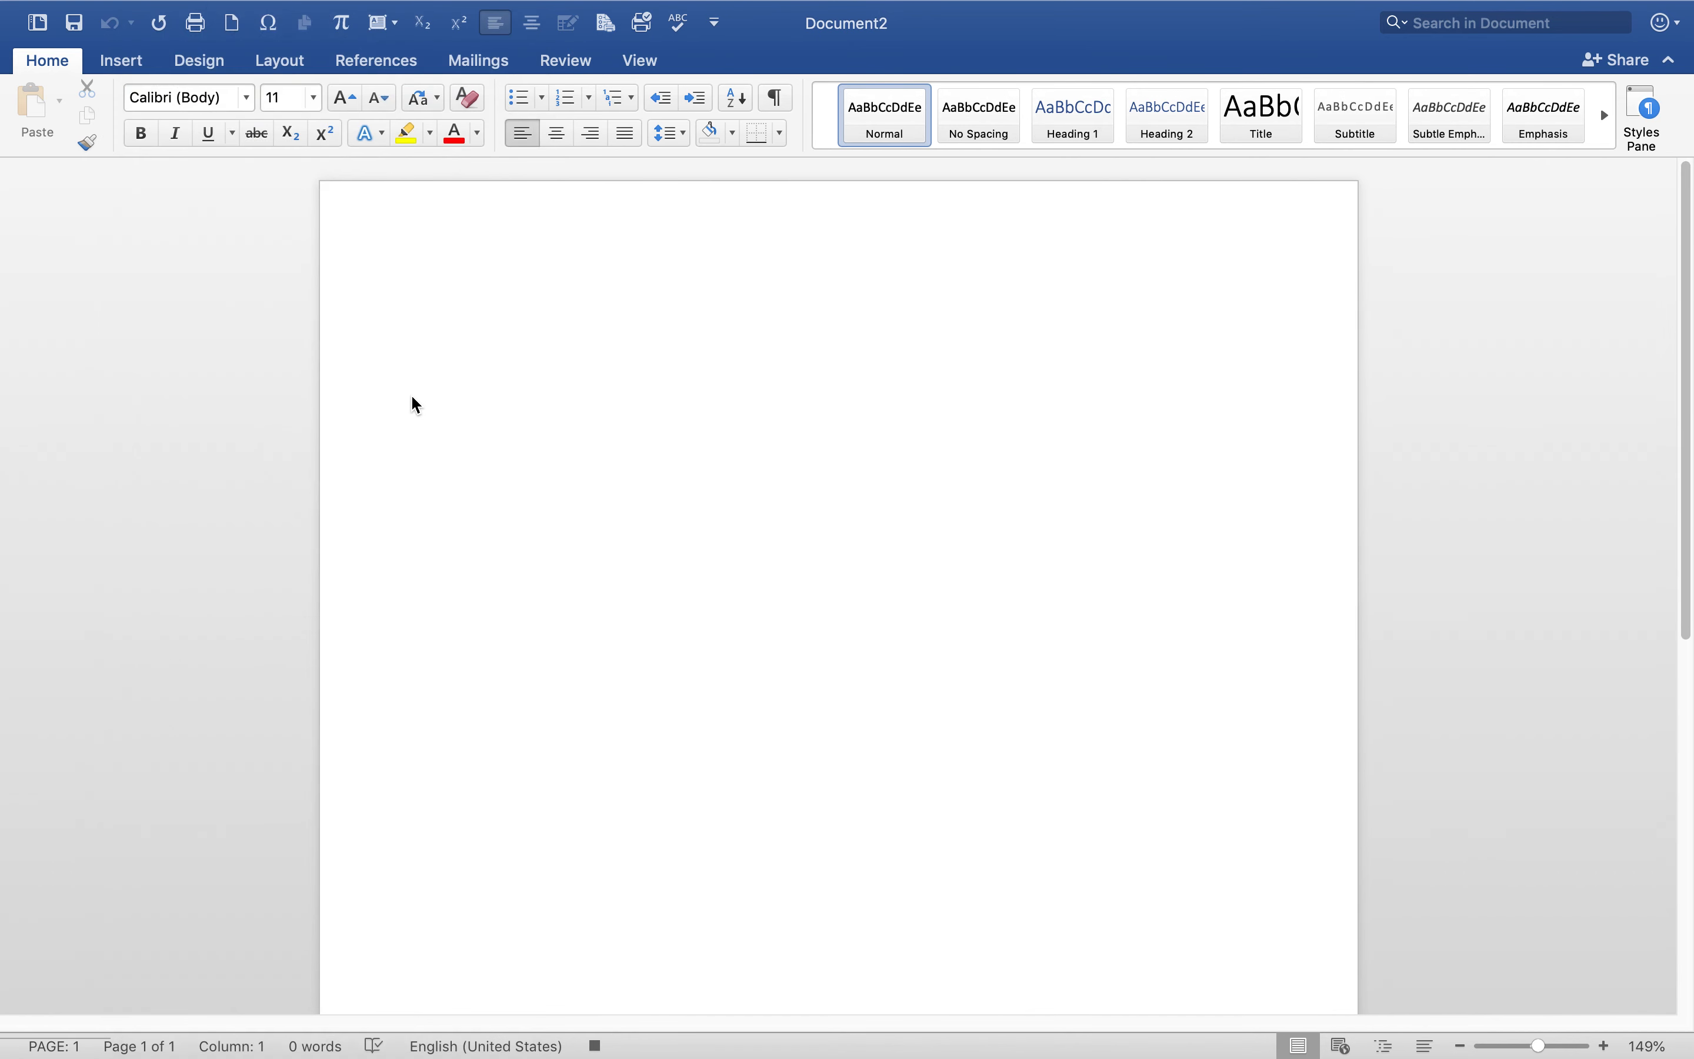
Set the font to Times New Roman for the macro being recorded.
click(219, 101)
text(Times)
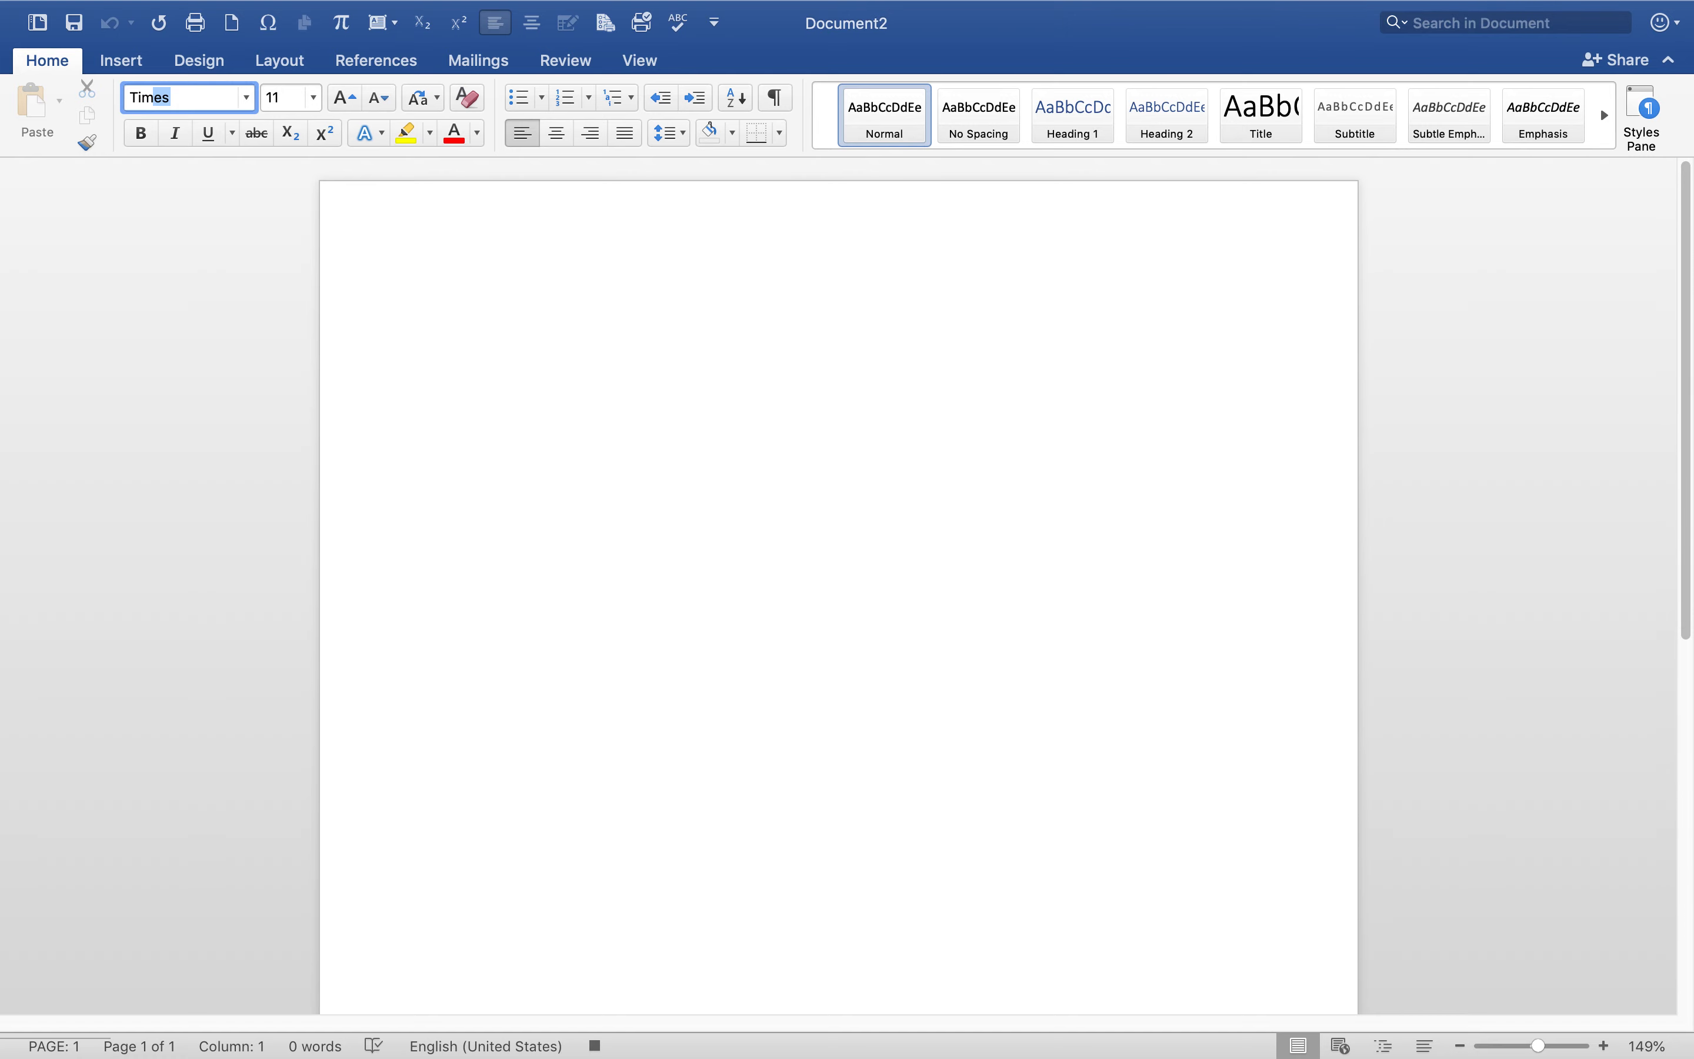
click(248, 98)
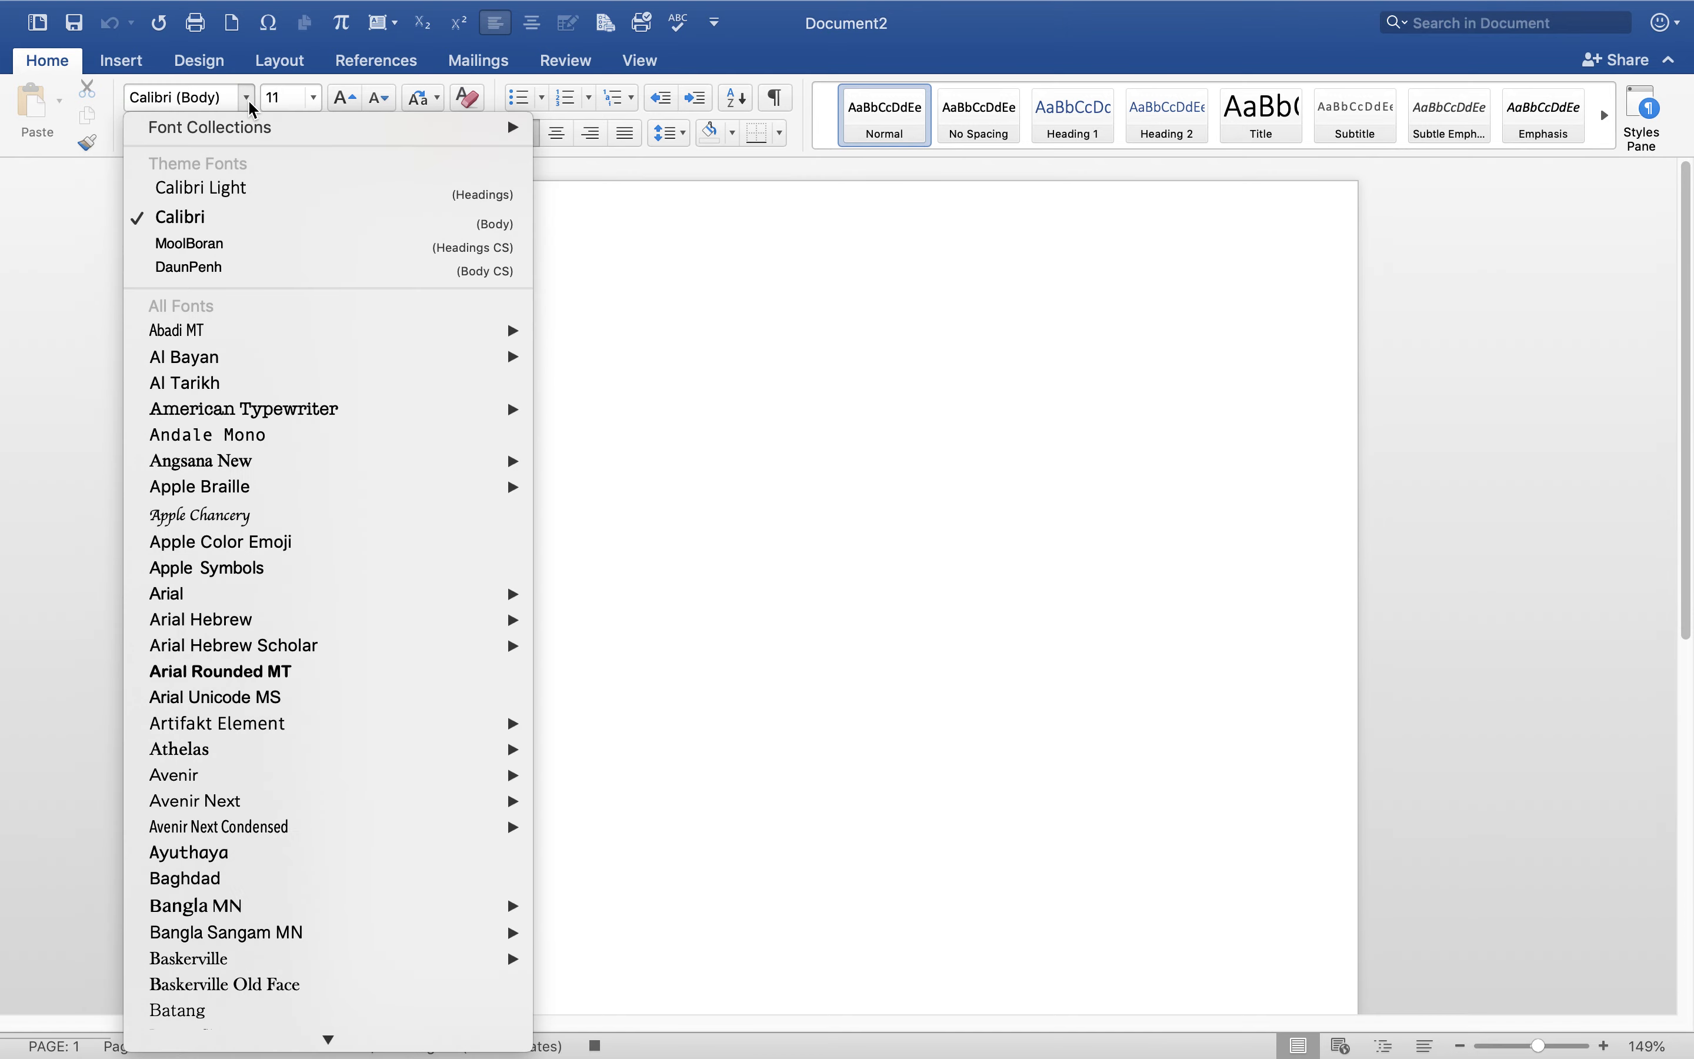
scroll(238, 350, down, 10)
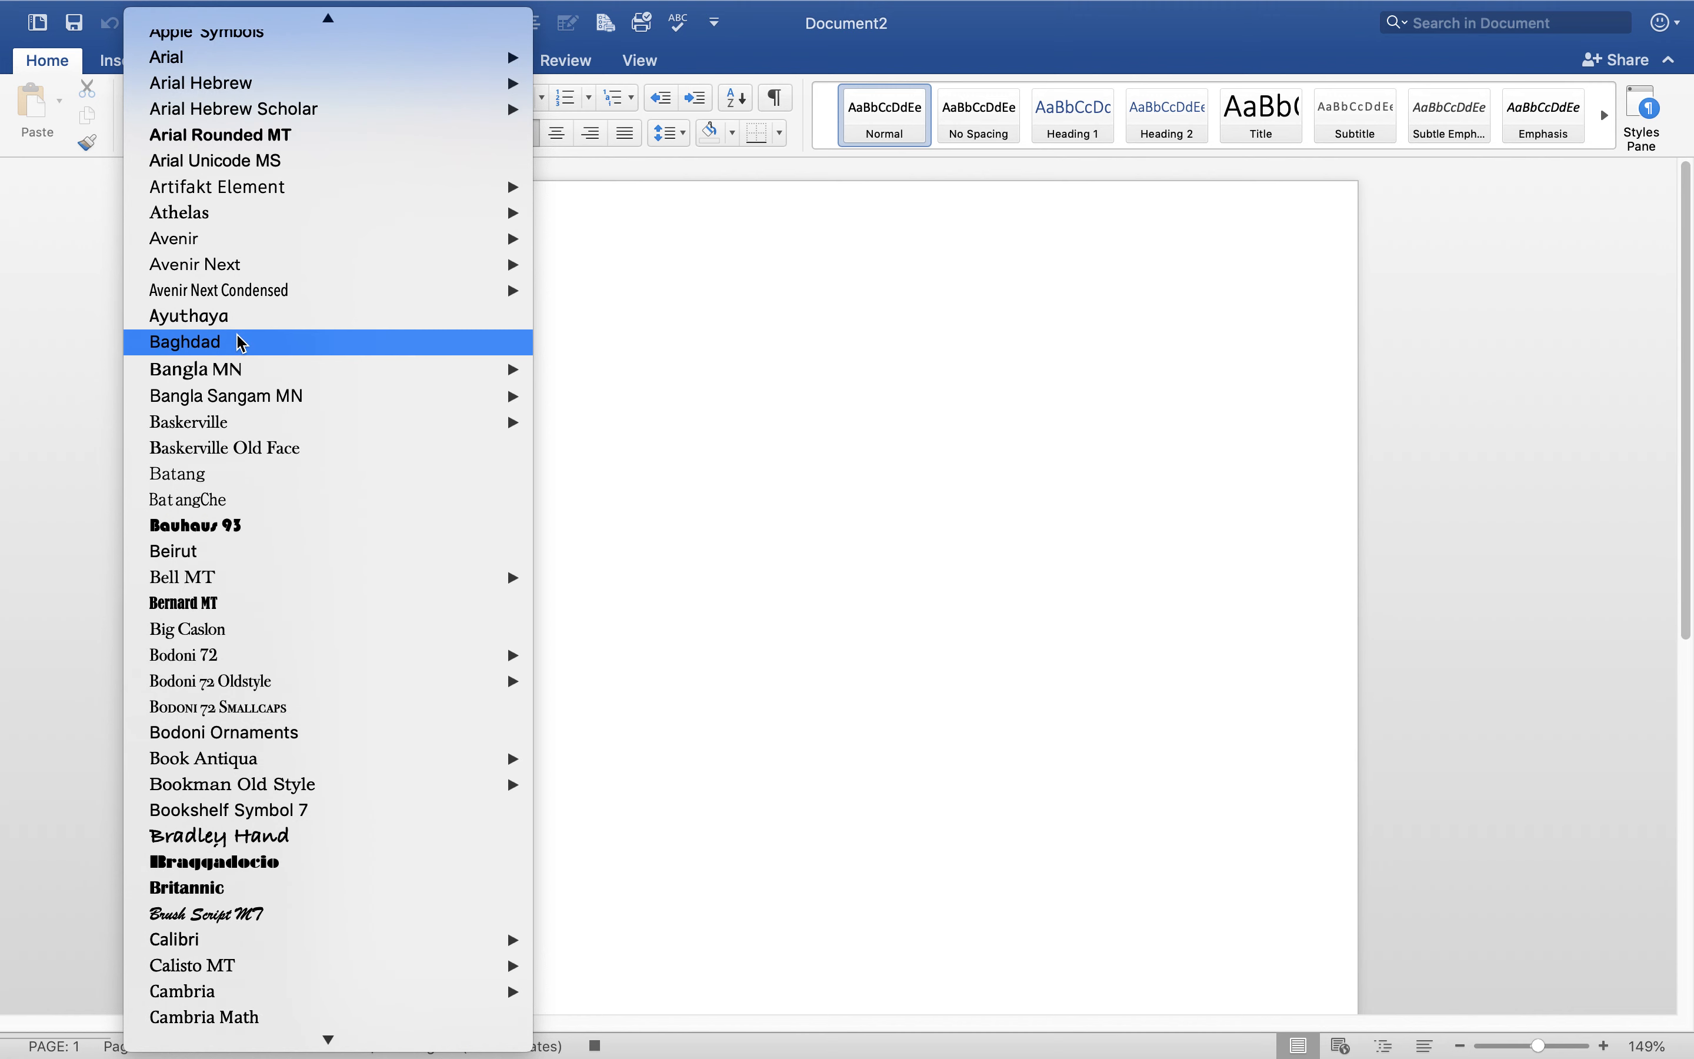
scroll(242, 1008, down, 20)
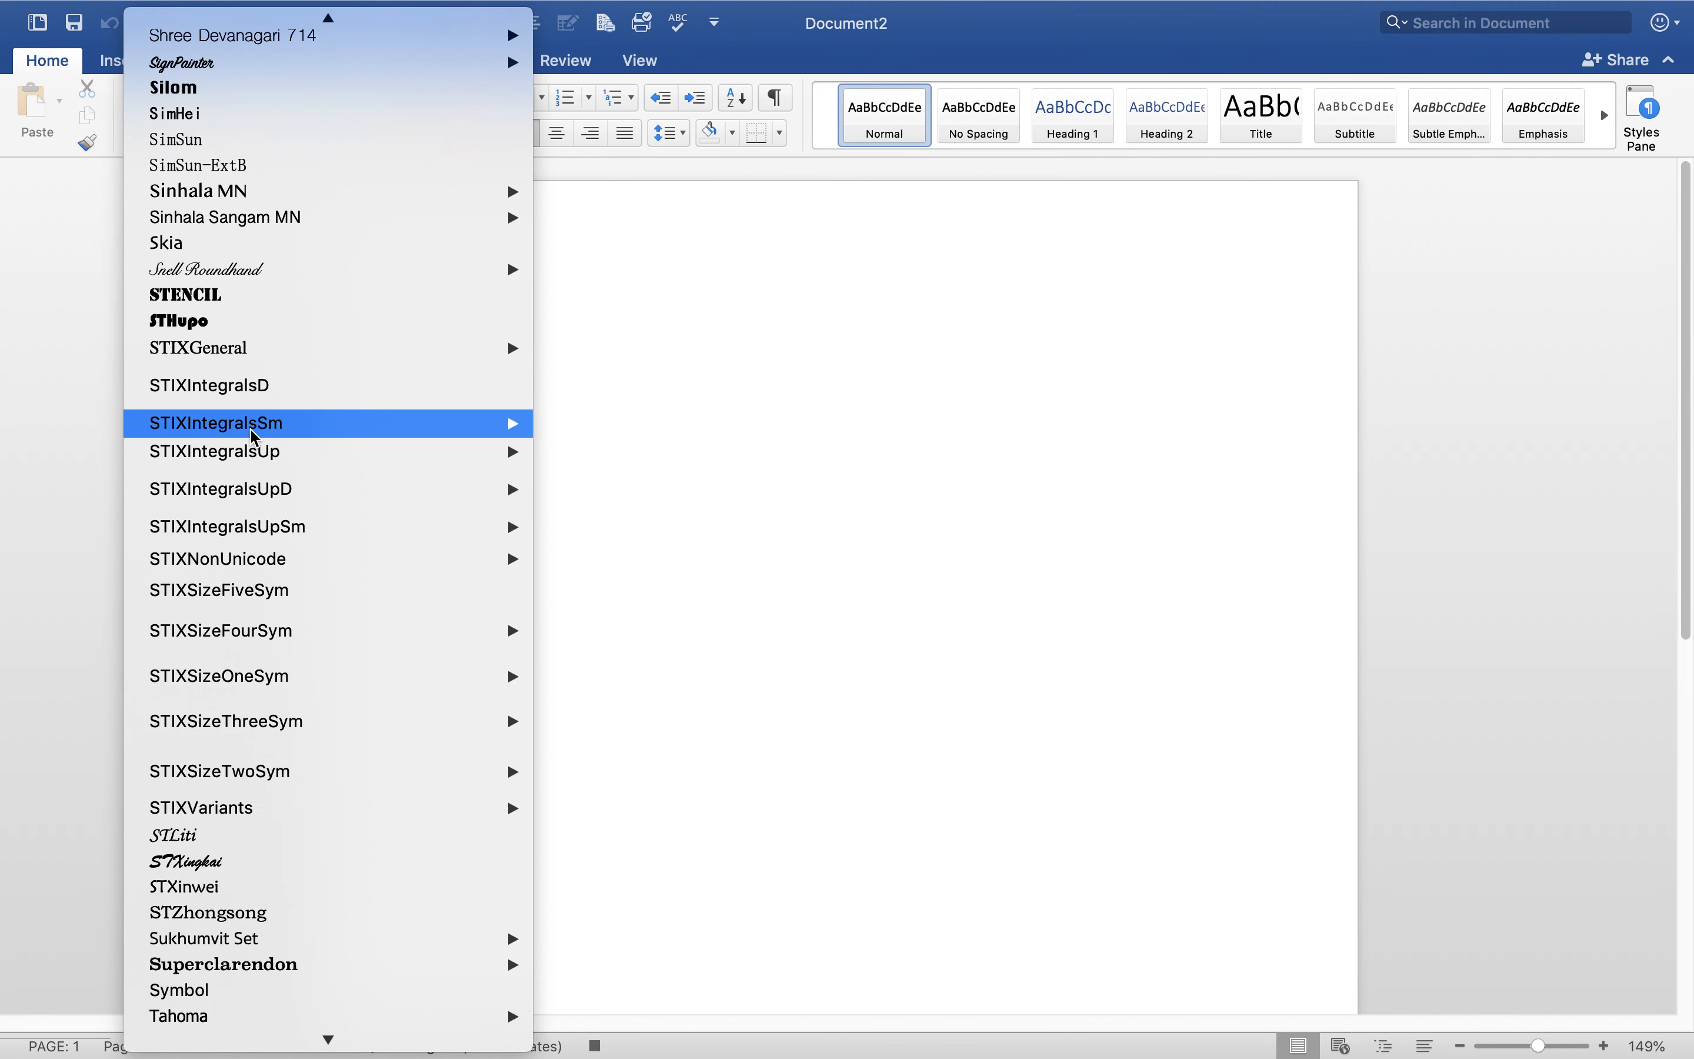
scroll(253, 427, down, 2)
mouse_move(254, 435)
scroll(254, 436, down, 2)
scroll(253, 435, up, 2)
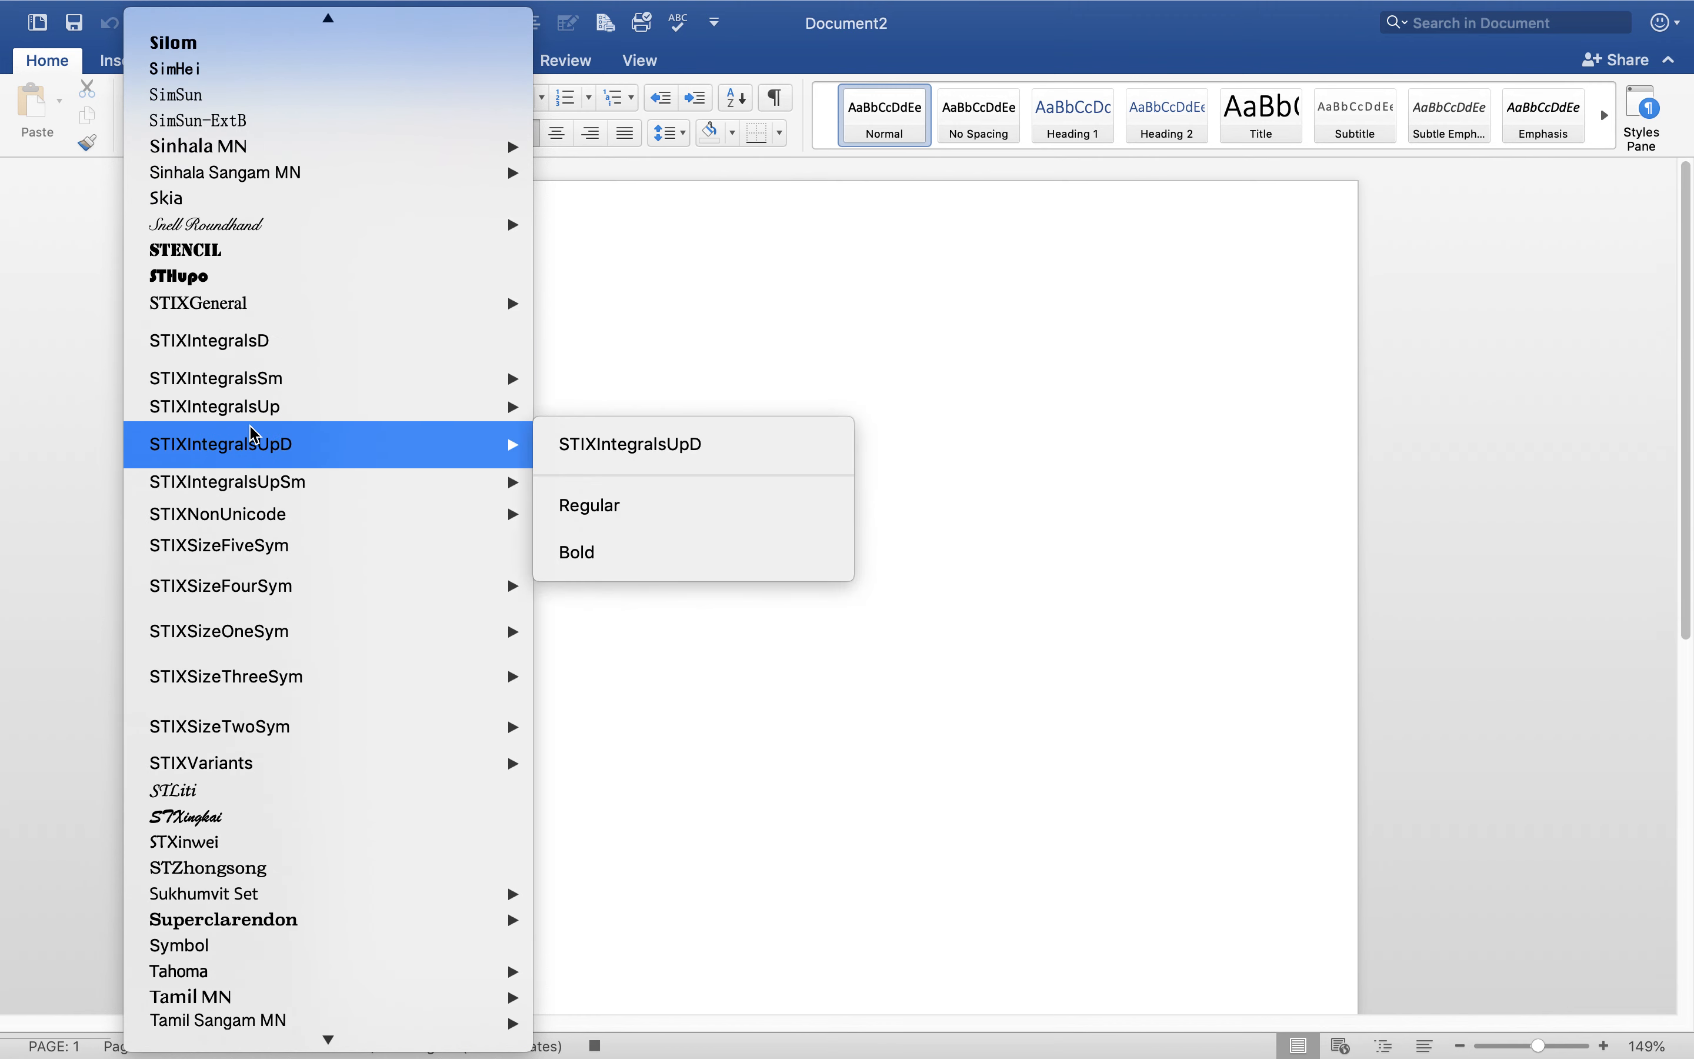
scroll(253, 434, down, 12)
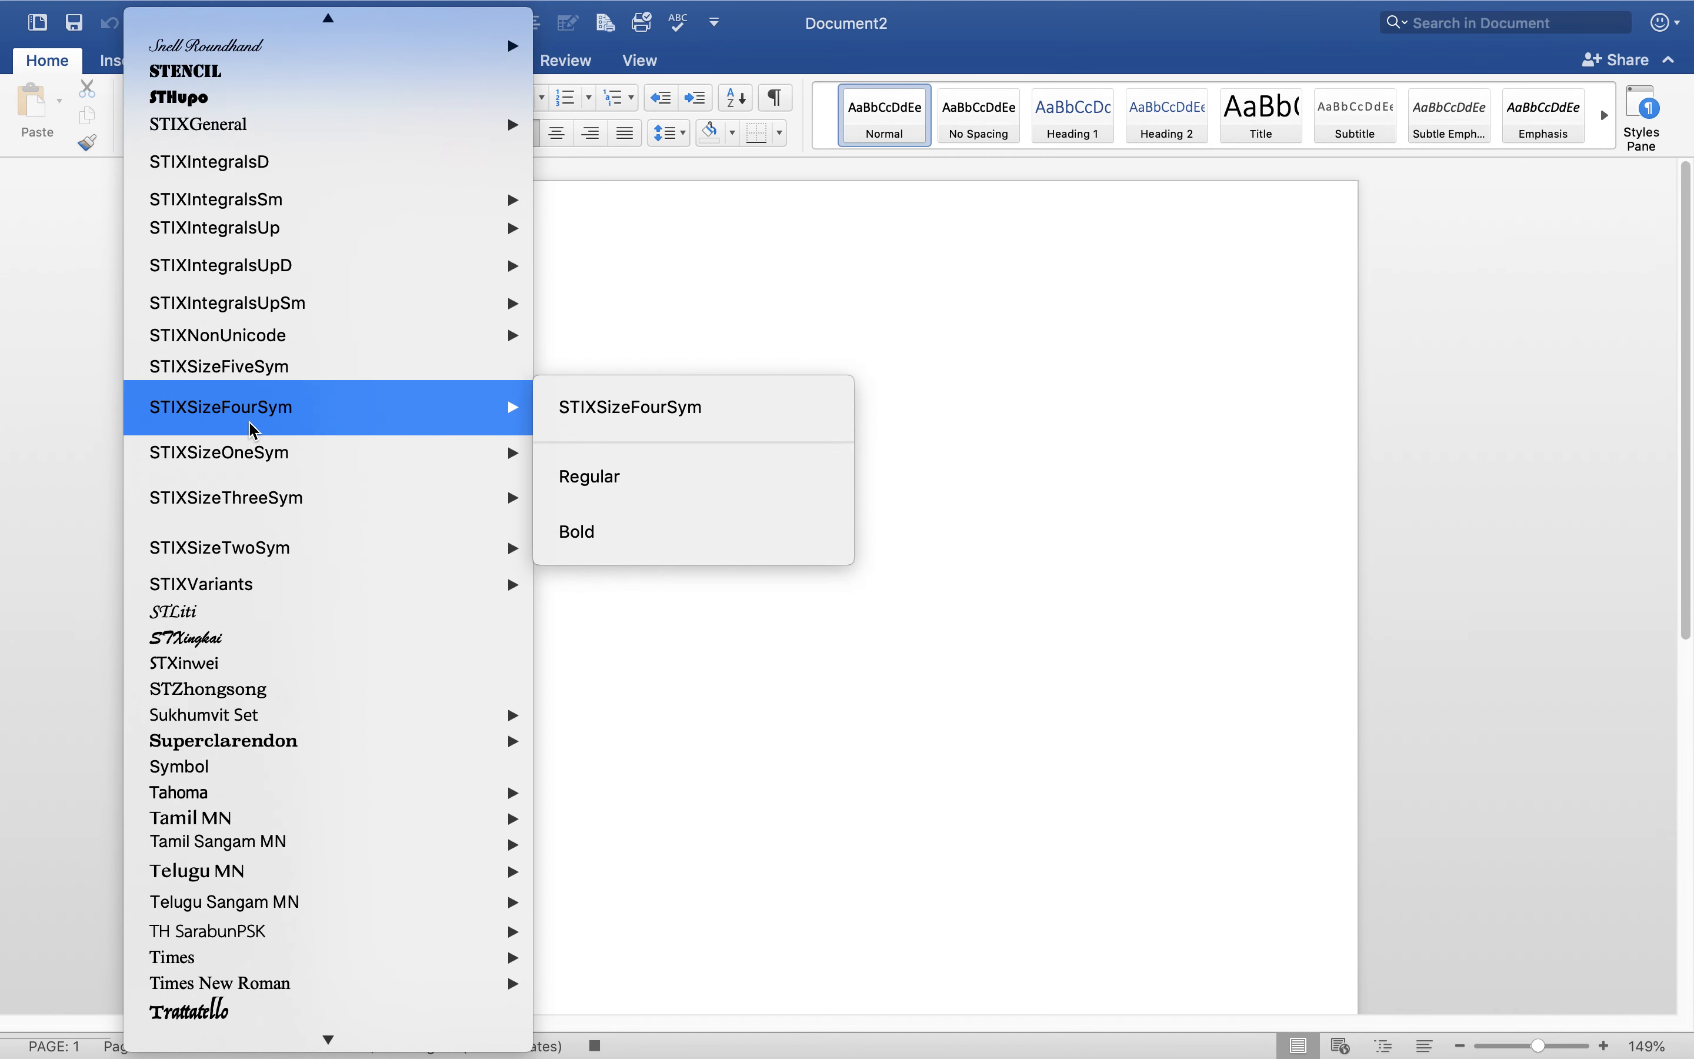
scroll(254, 429, down, 1)
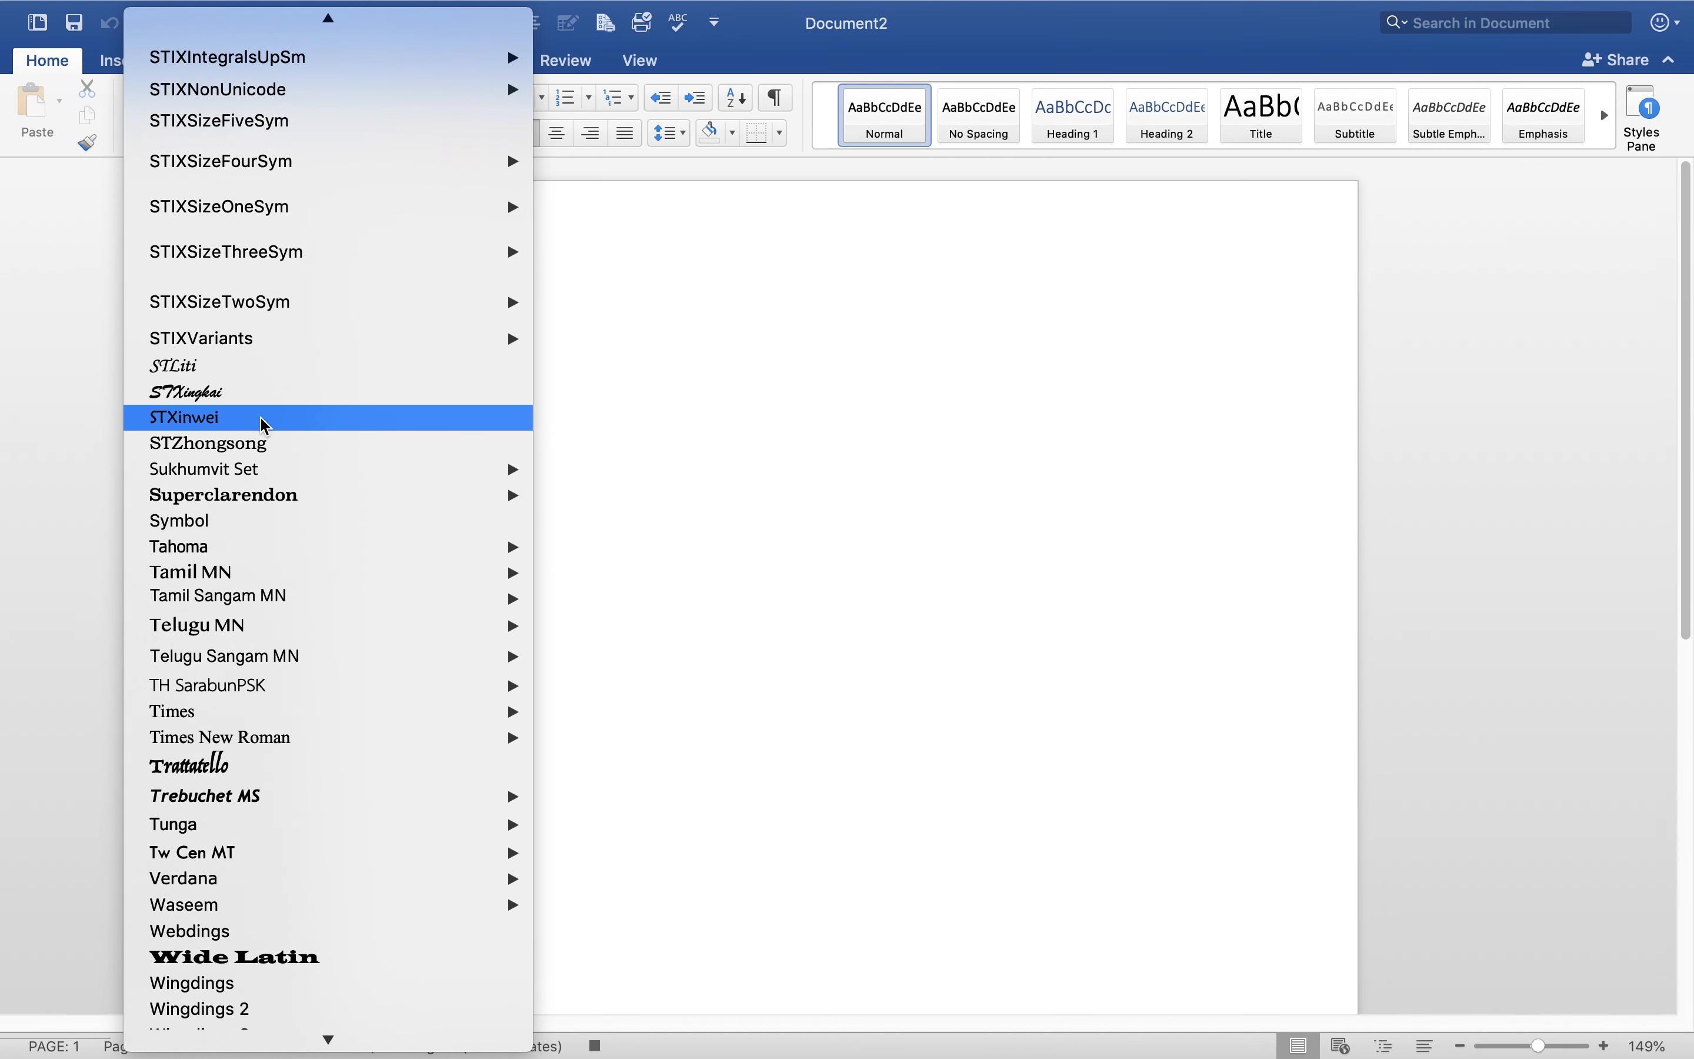
click(266, 737)
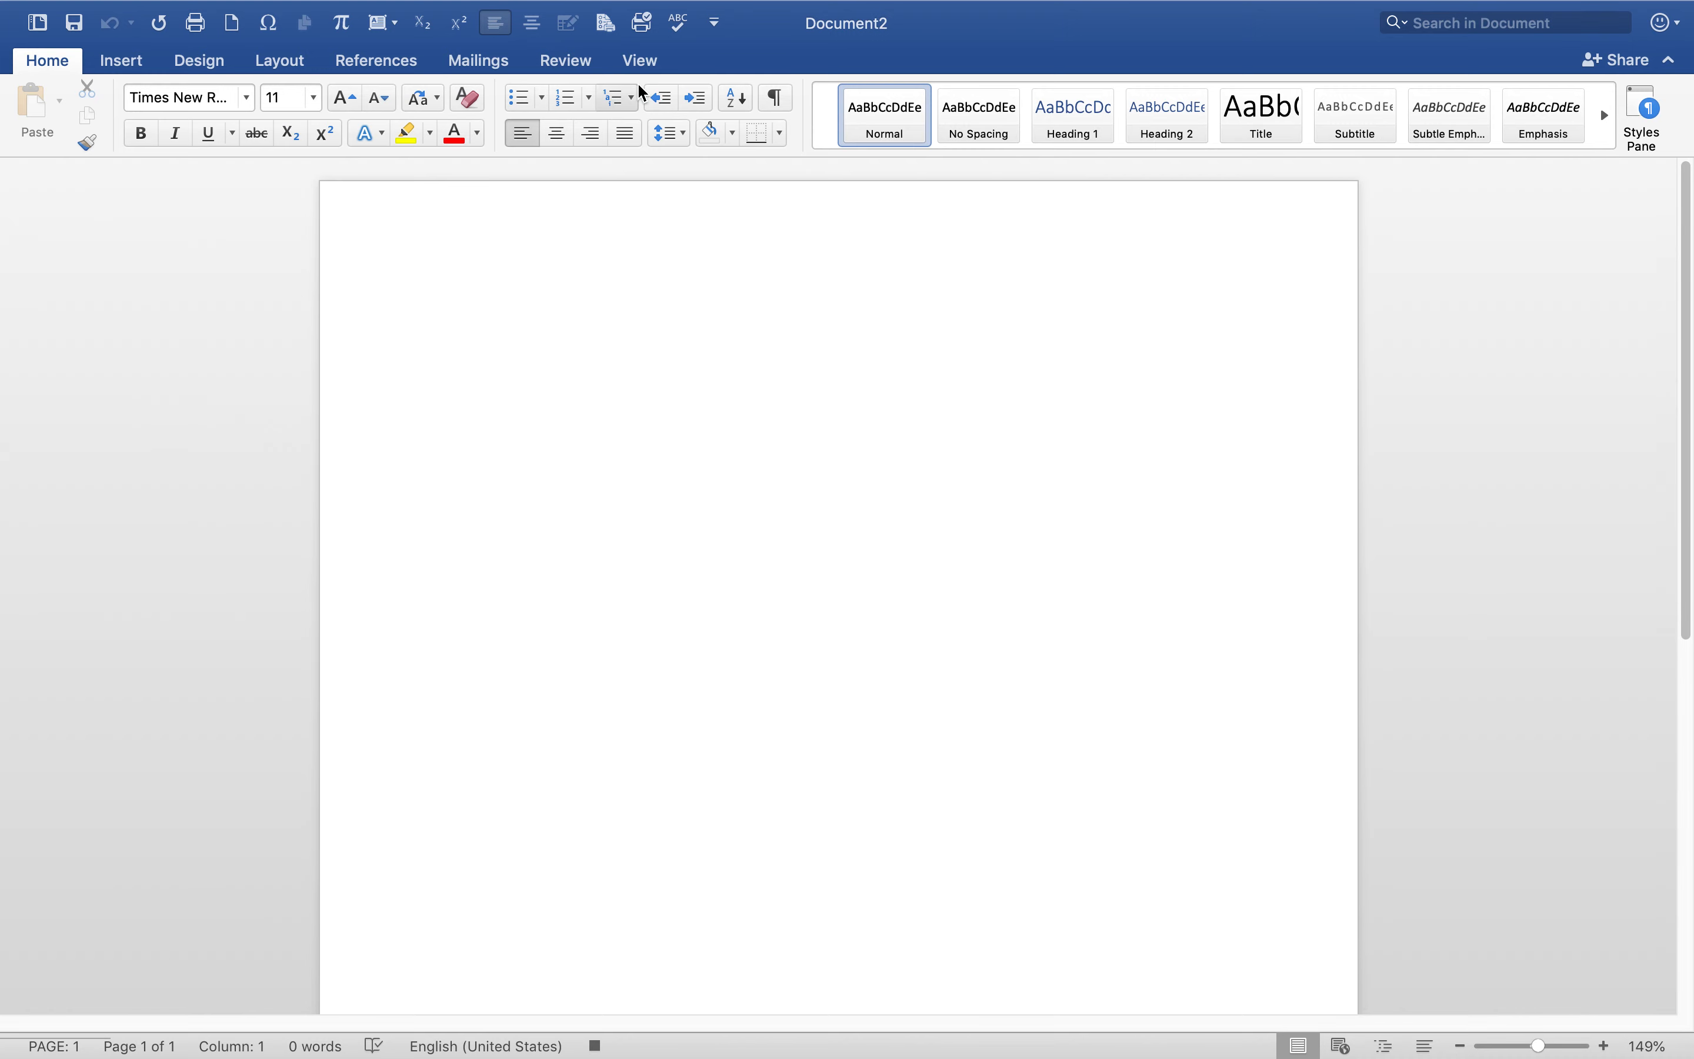
Stop recording the Control+1 macro.
click(647, 67)
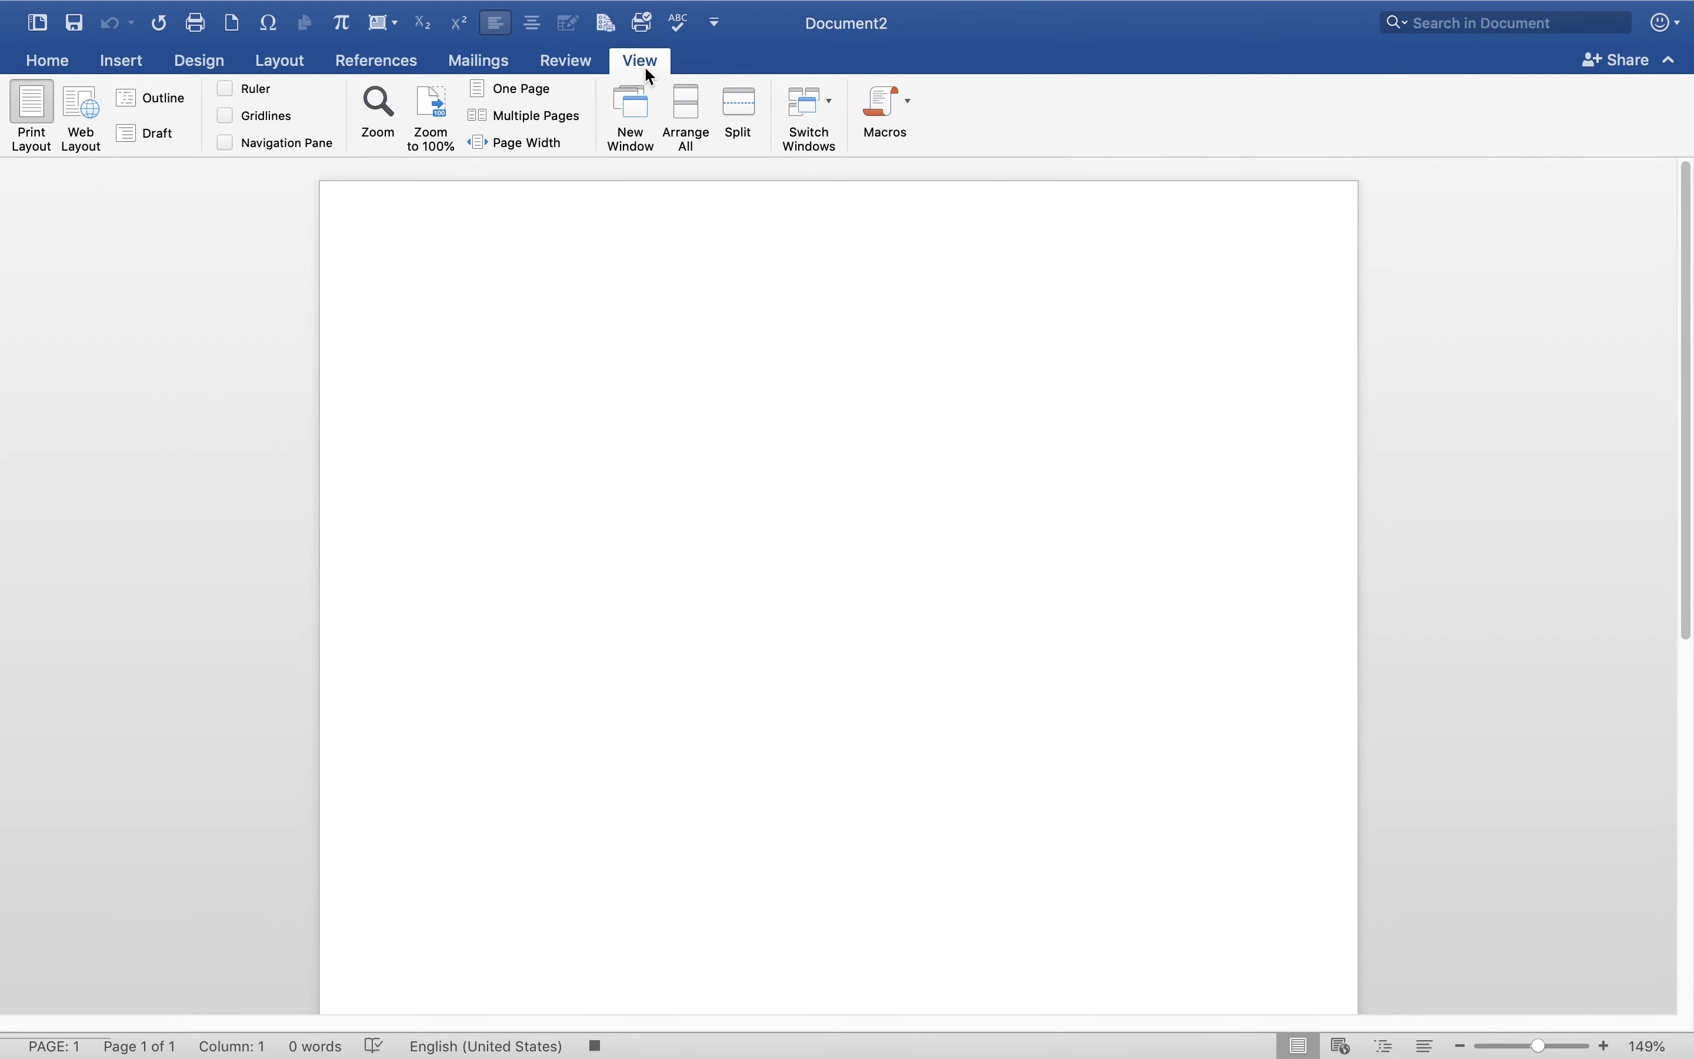
click(909, 114)
click(910, 171)
Start recording a new macro named Macro2, stored in All Documents (Normal.dotm), with Control+2 assigned as its keyboard shortcut.
click(908, 102)
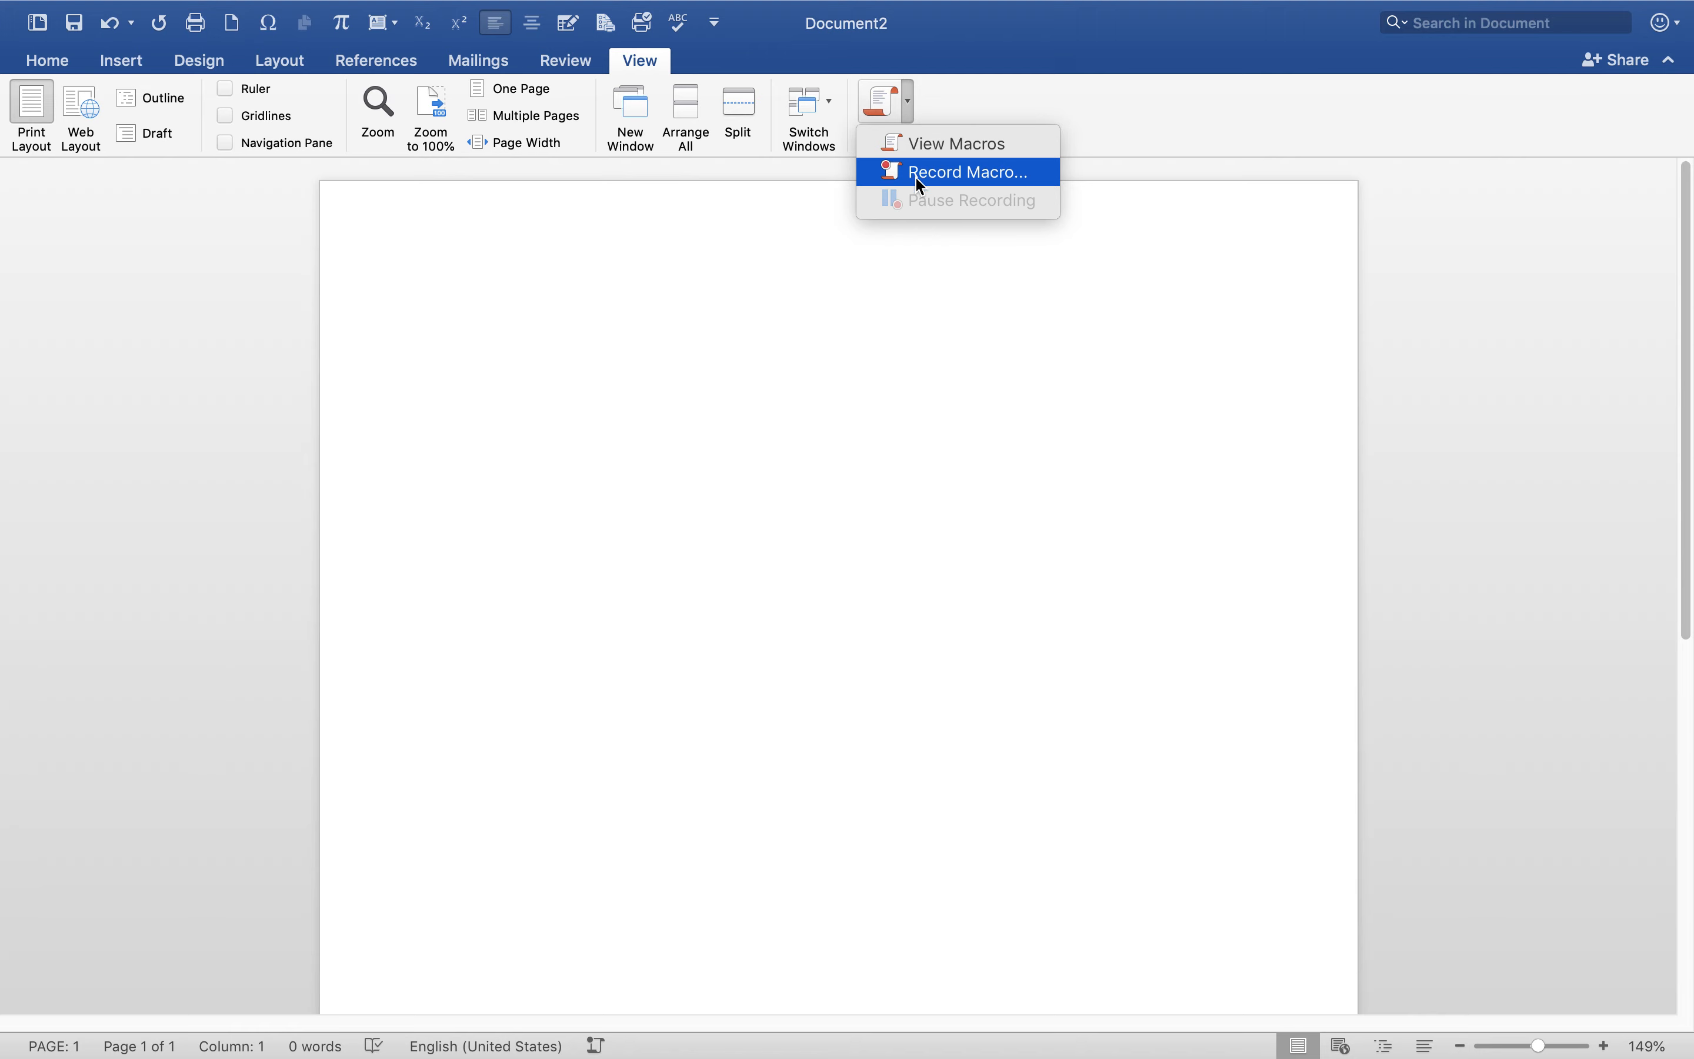
click(921, 175)
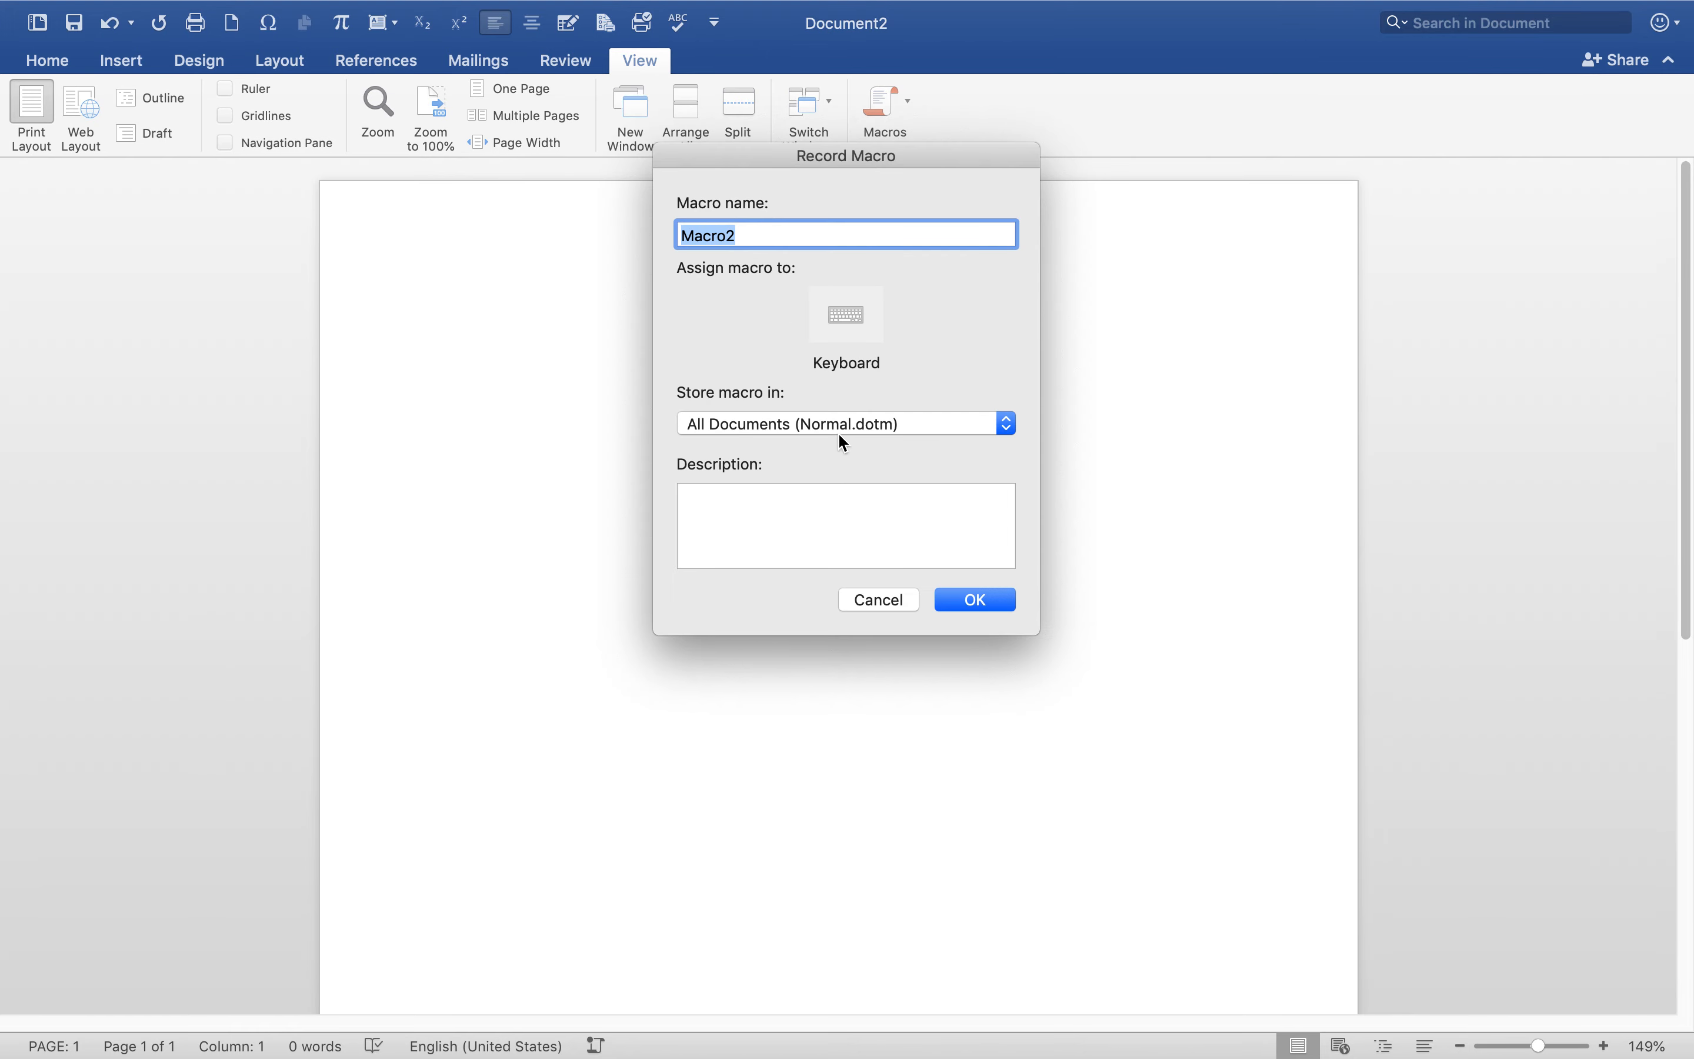
click(855, 328)
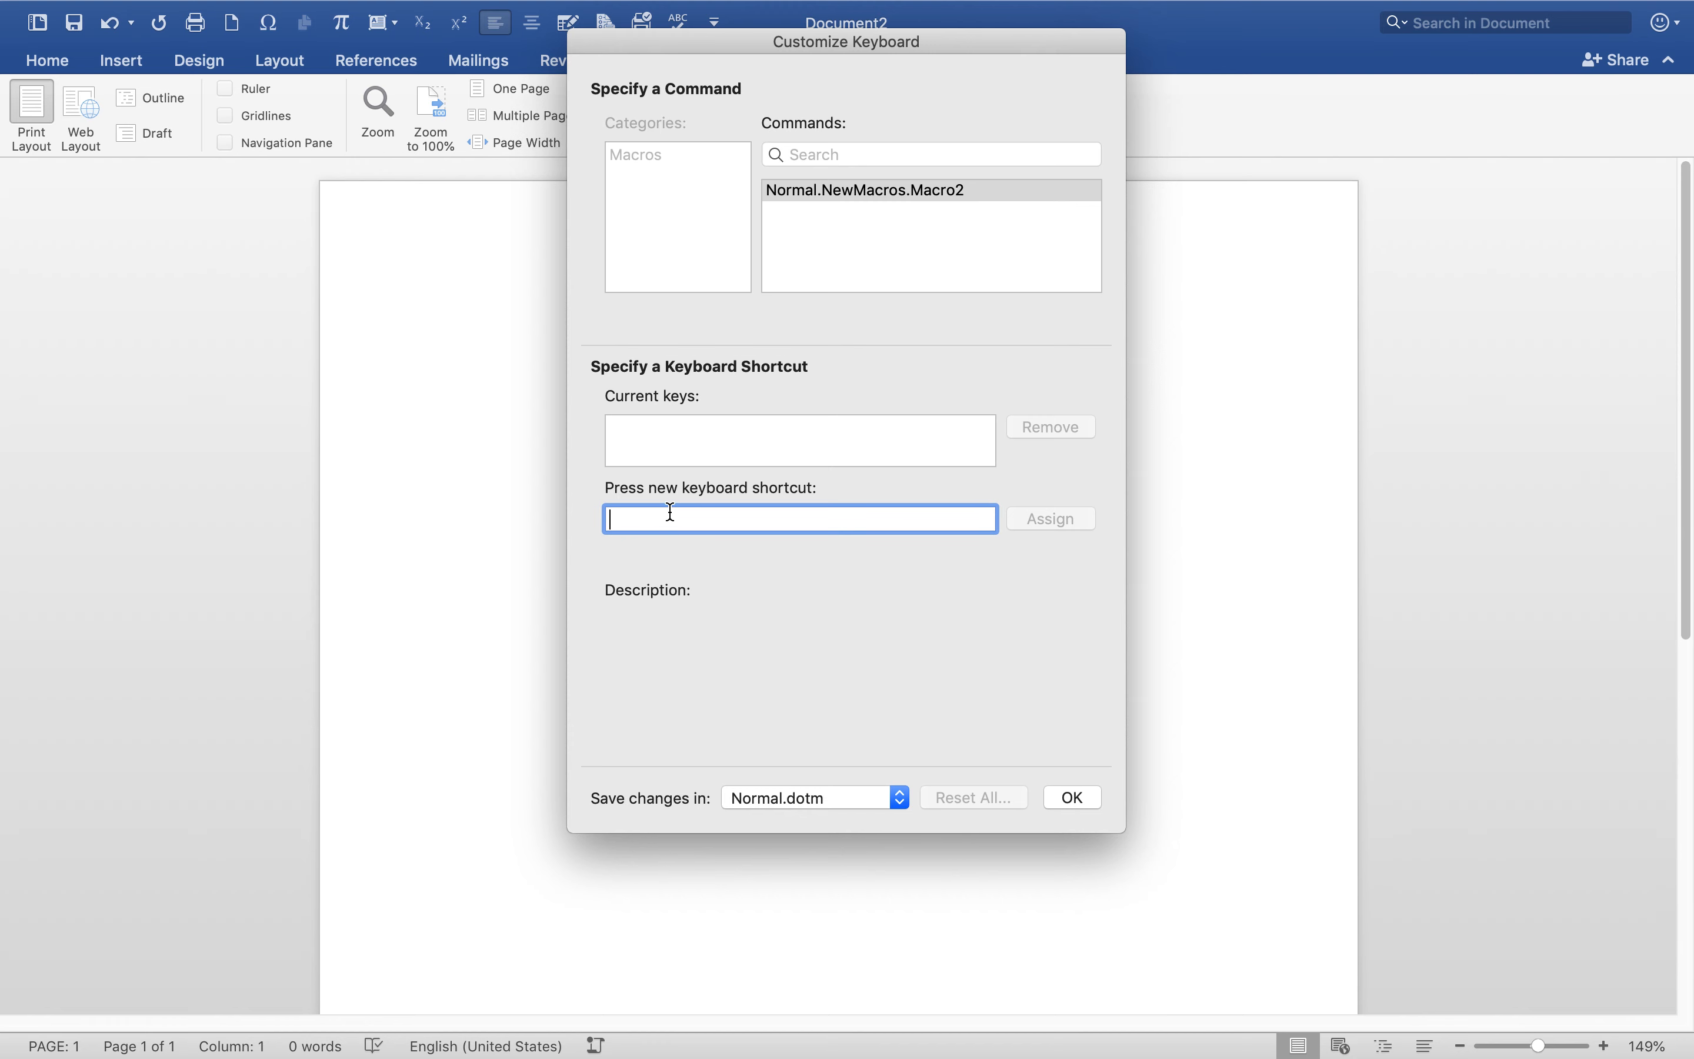
key(ctrl+2)
click(1049, 522)
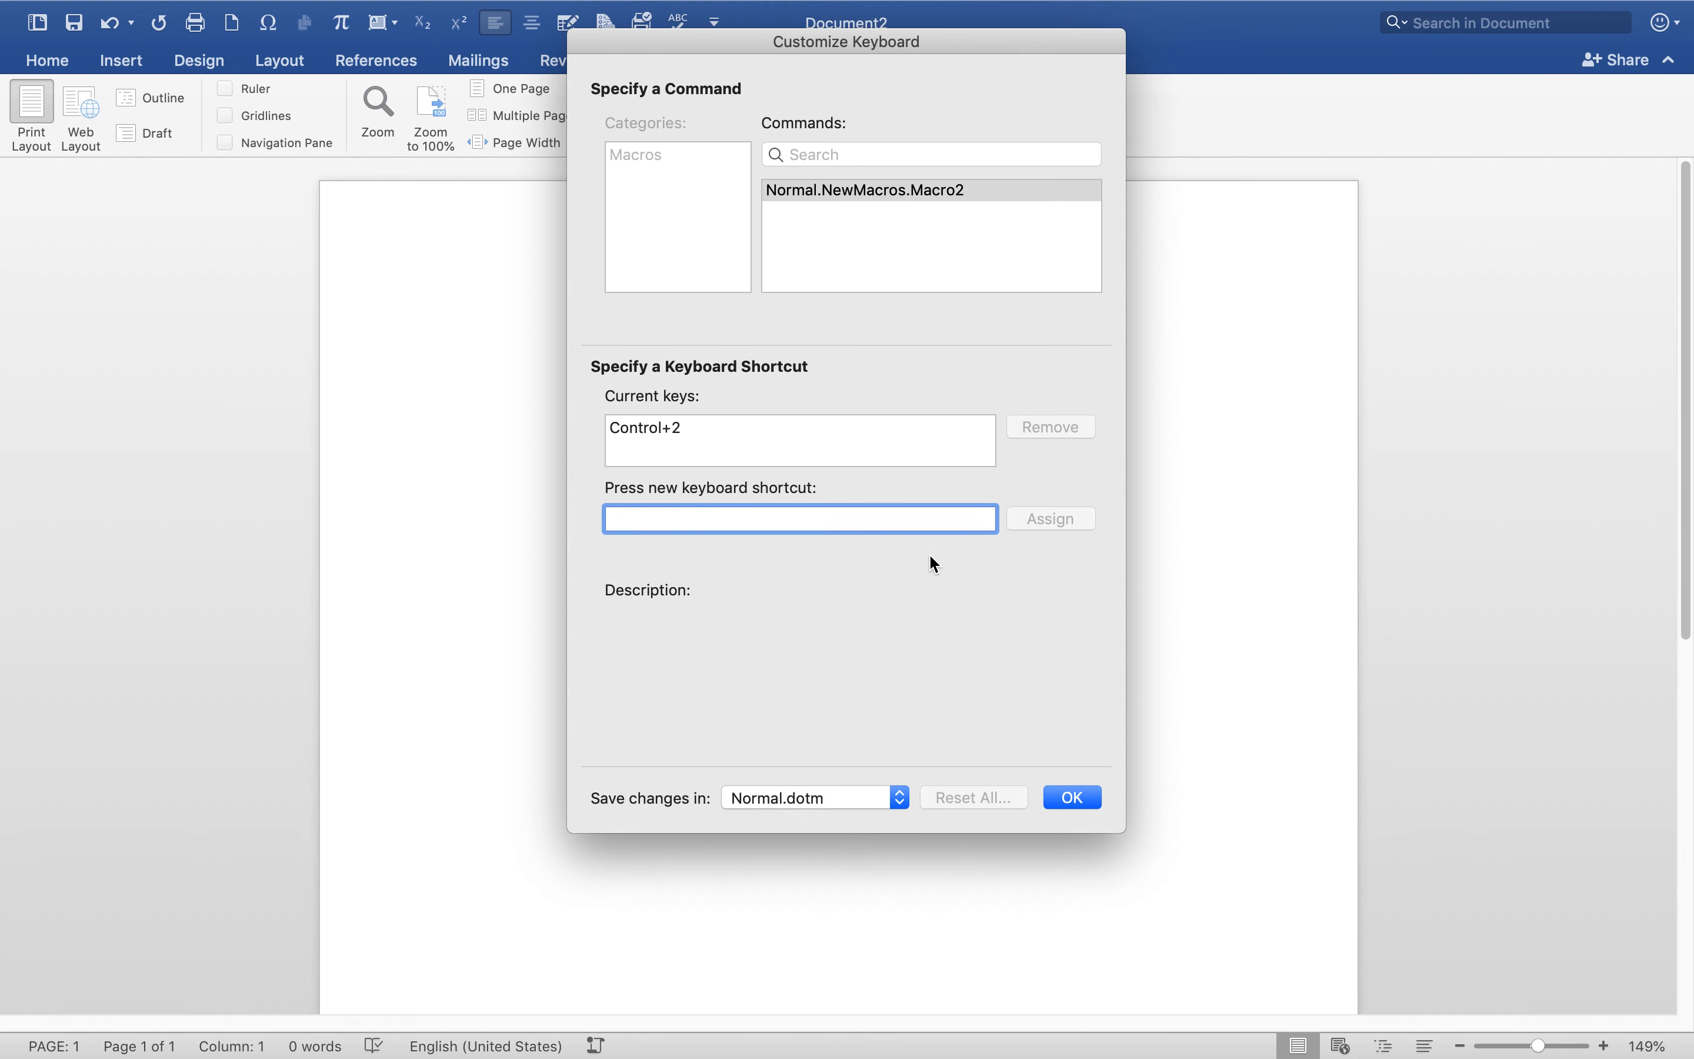
click(1075, 798)
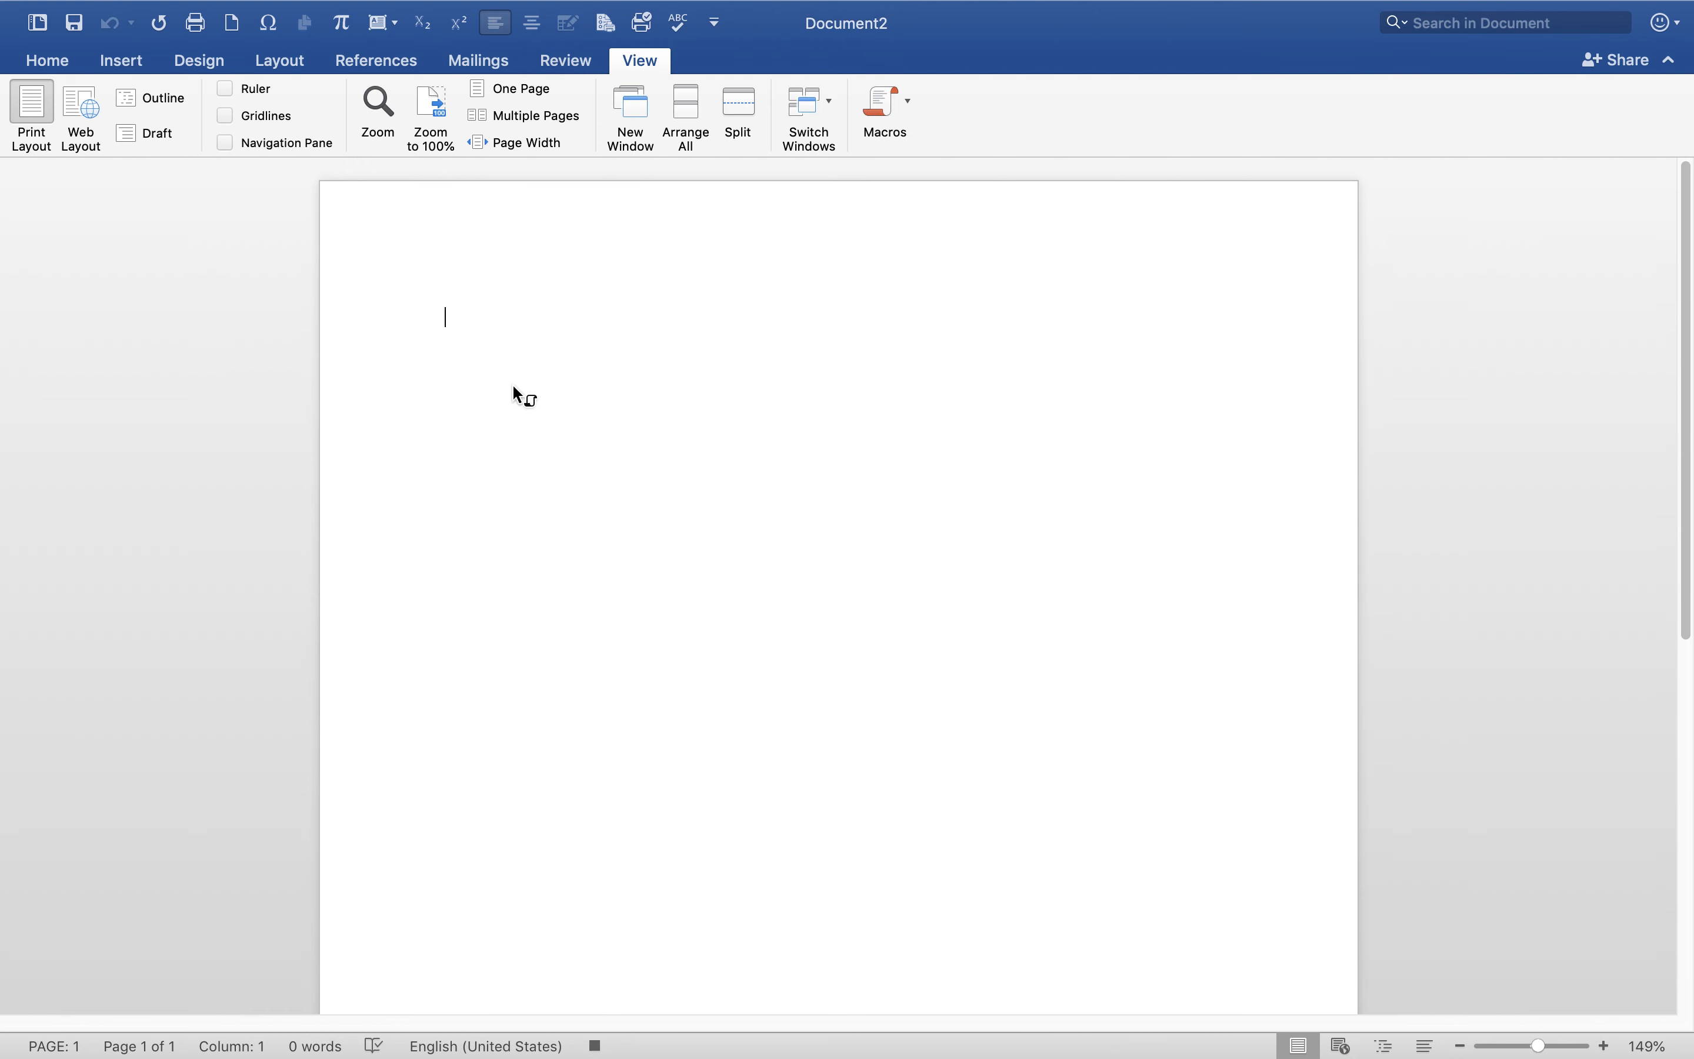
Set the font to Arial as the action of Macro2 and stop the recording.
click(63, 64)
click(177, 99)
text(Arial)
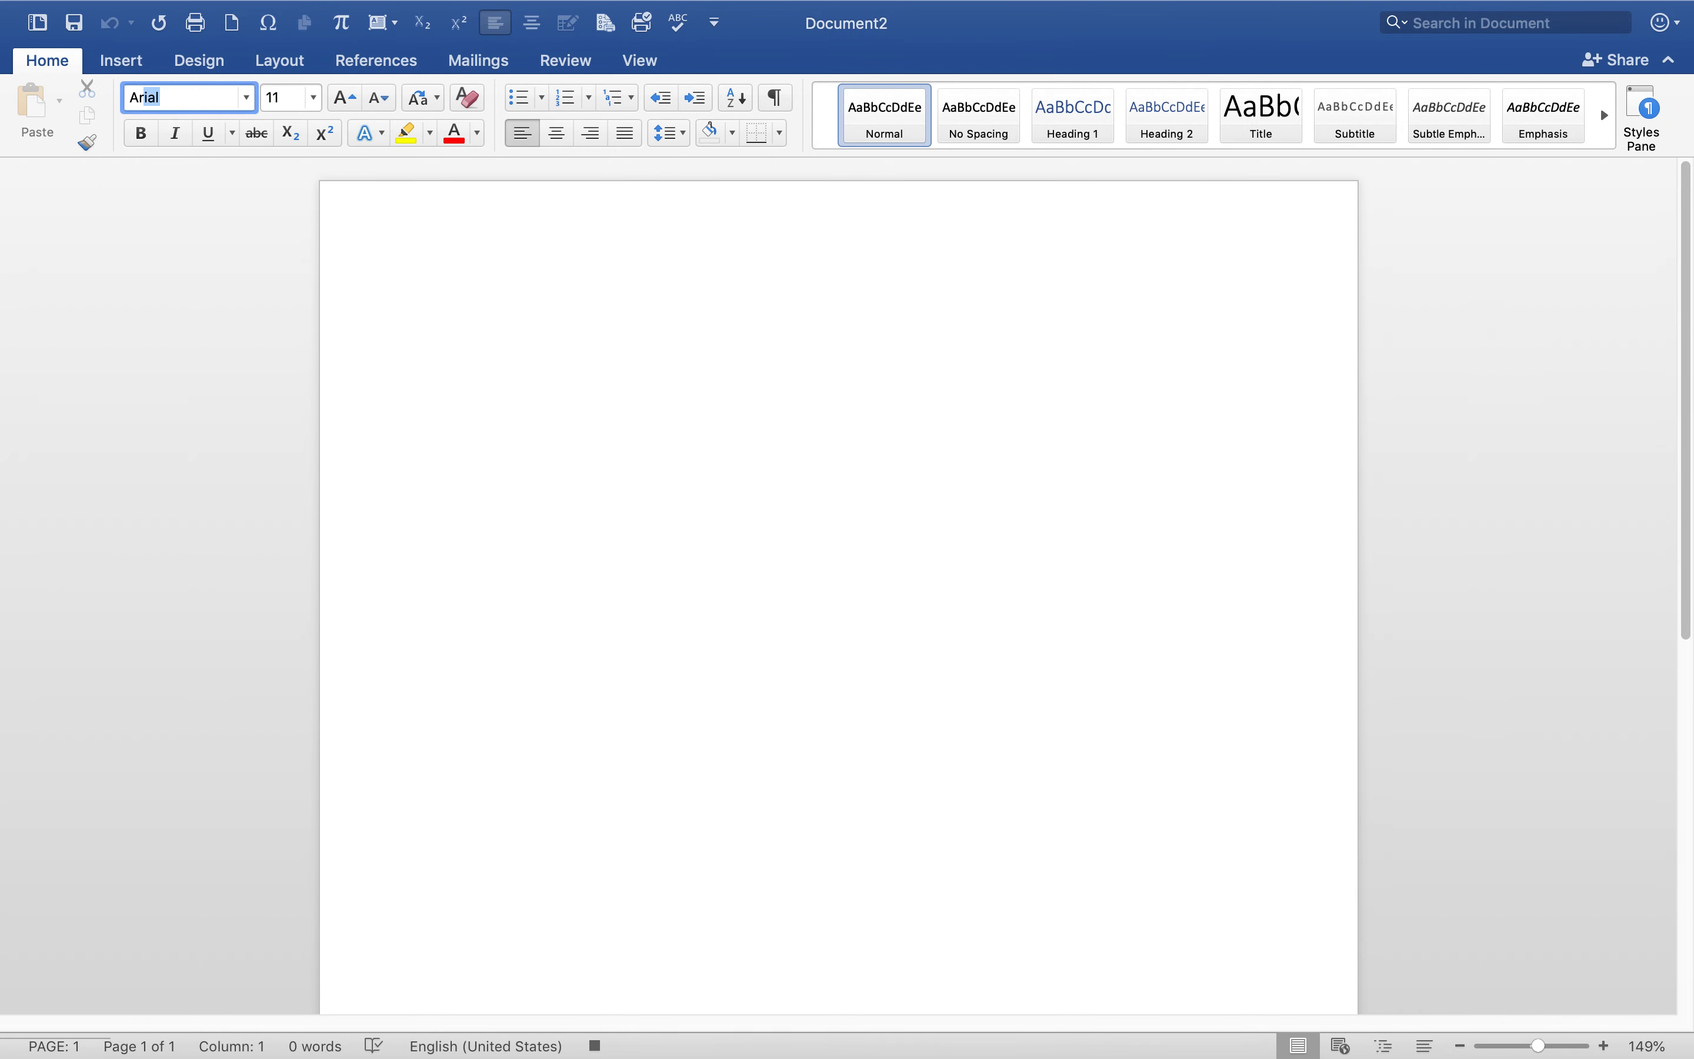
key(Return)
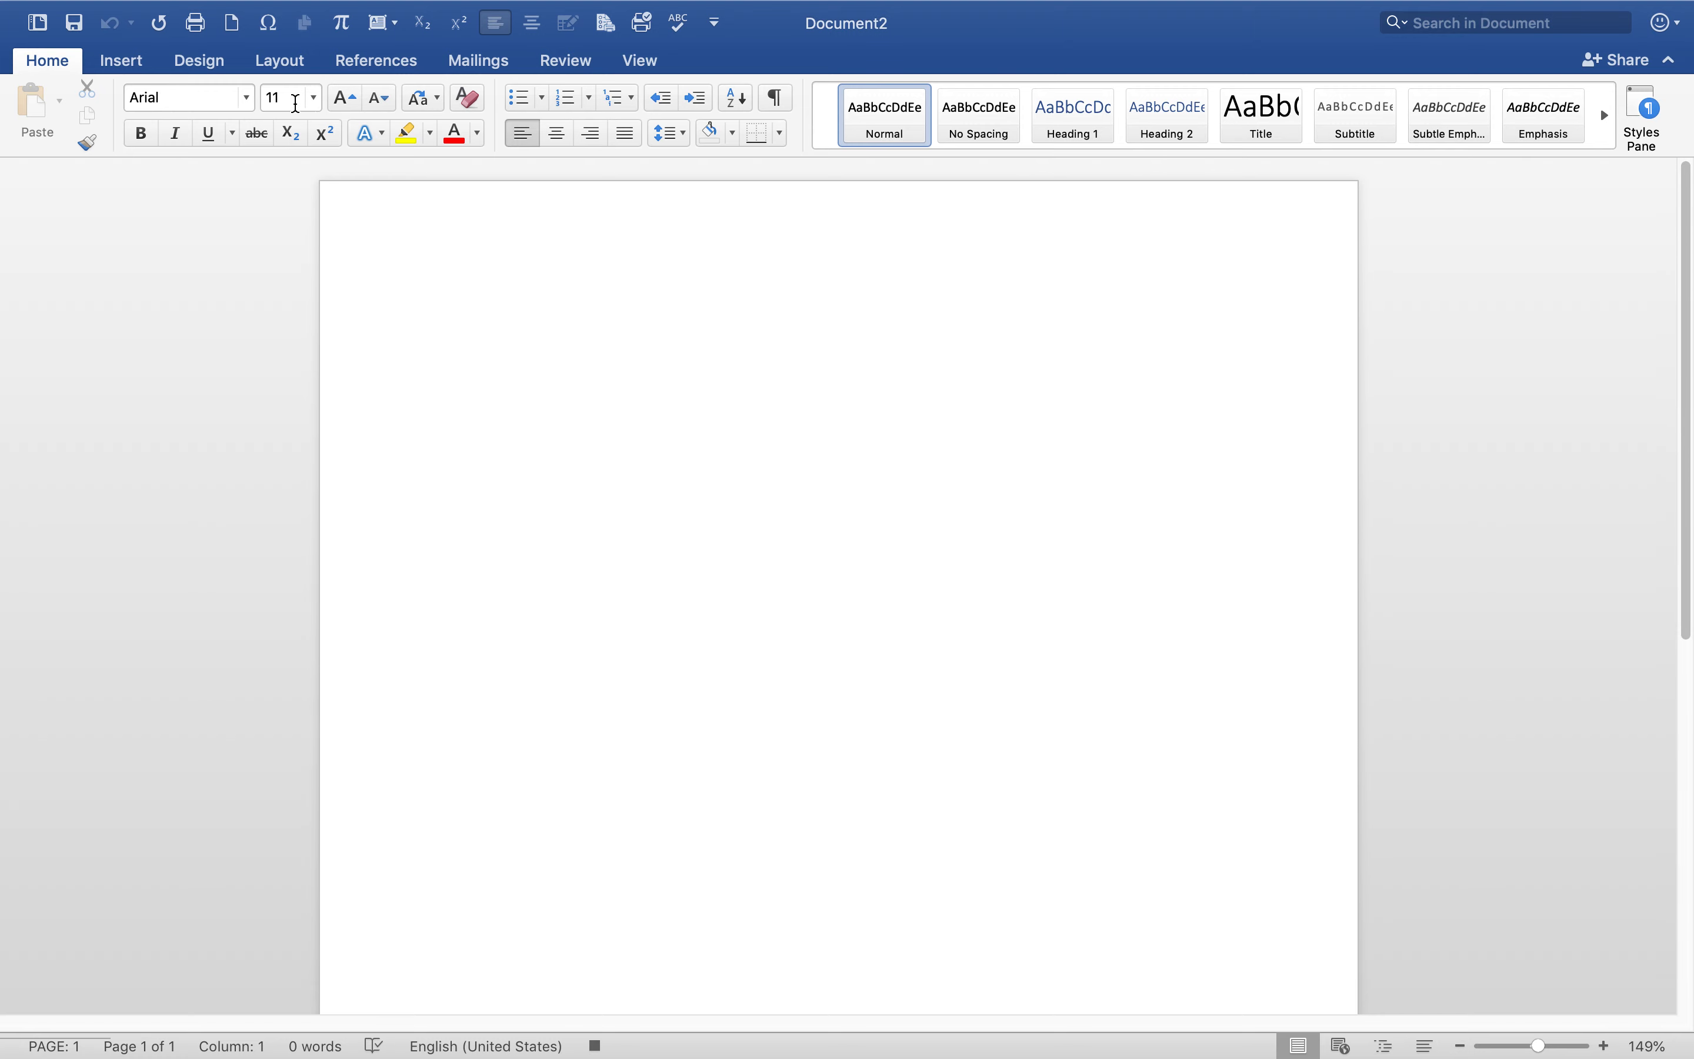
click(645, 65)
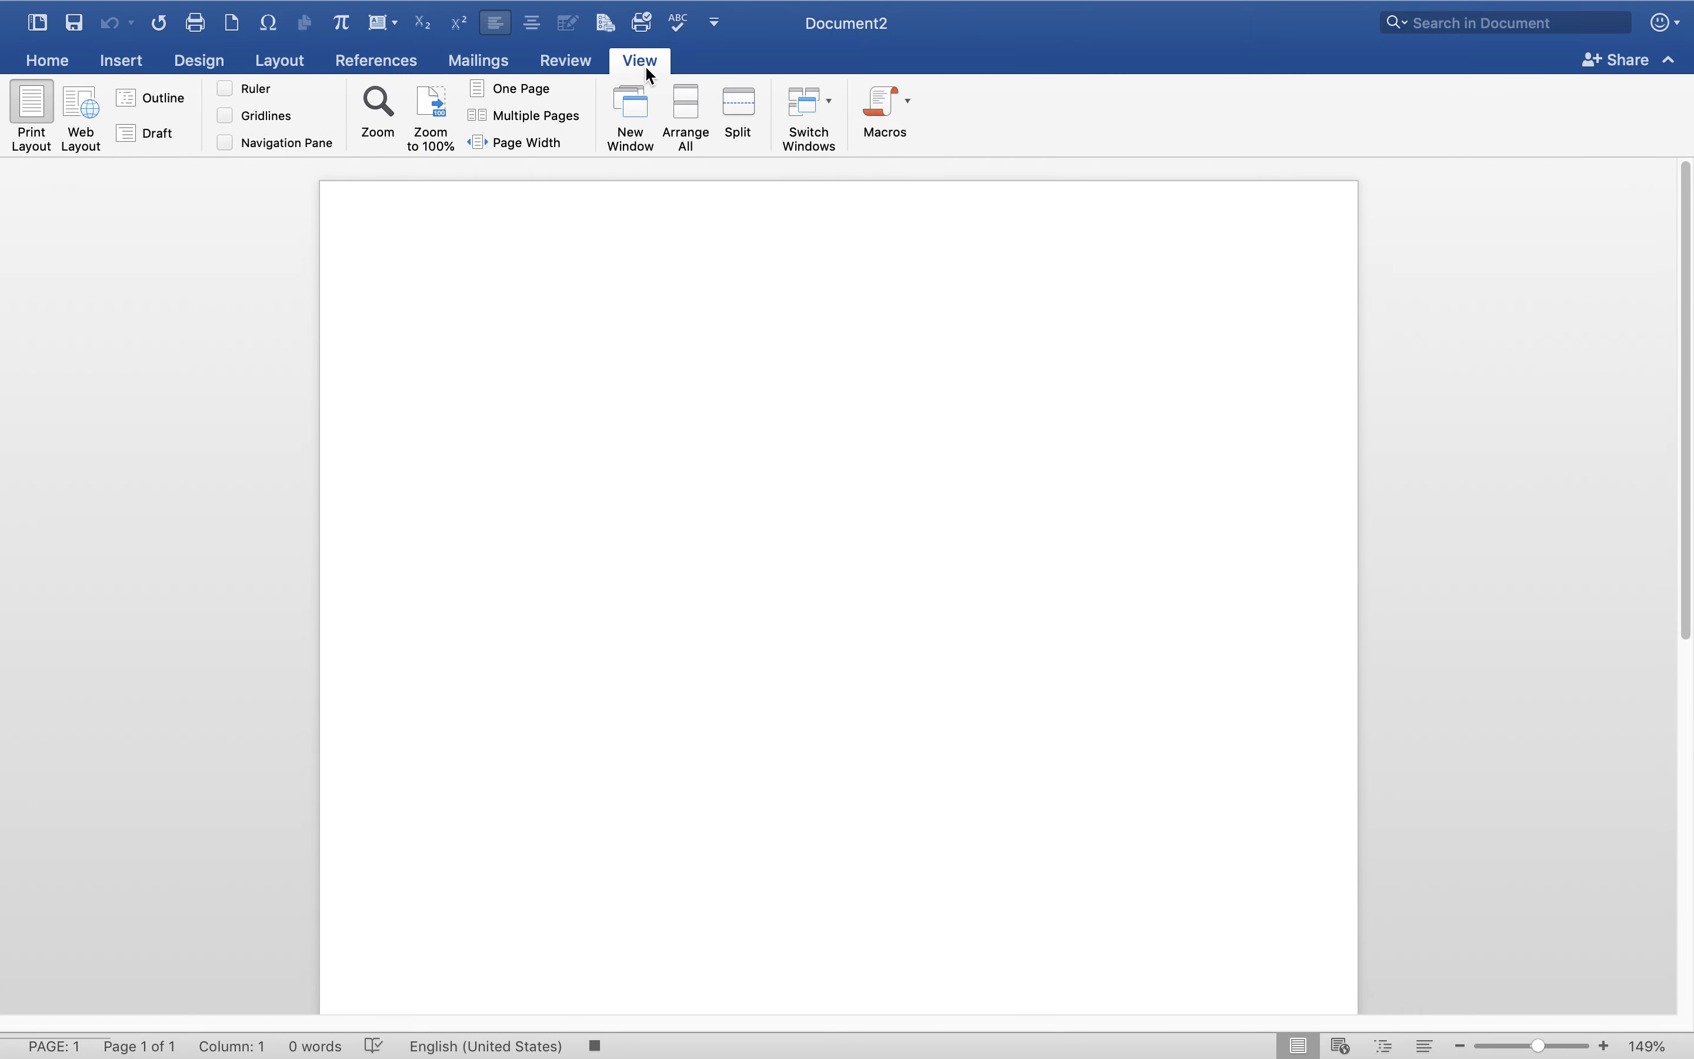
click(910, 129)
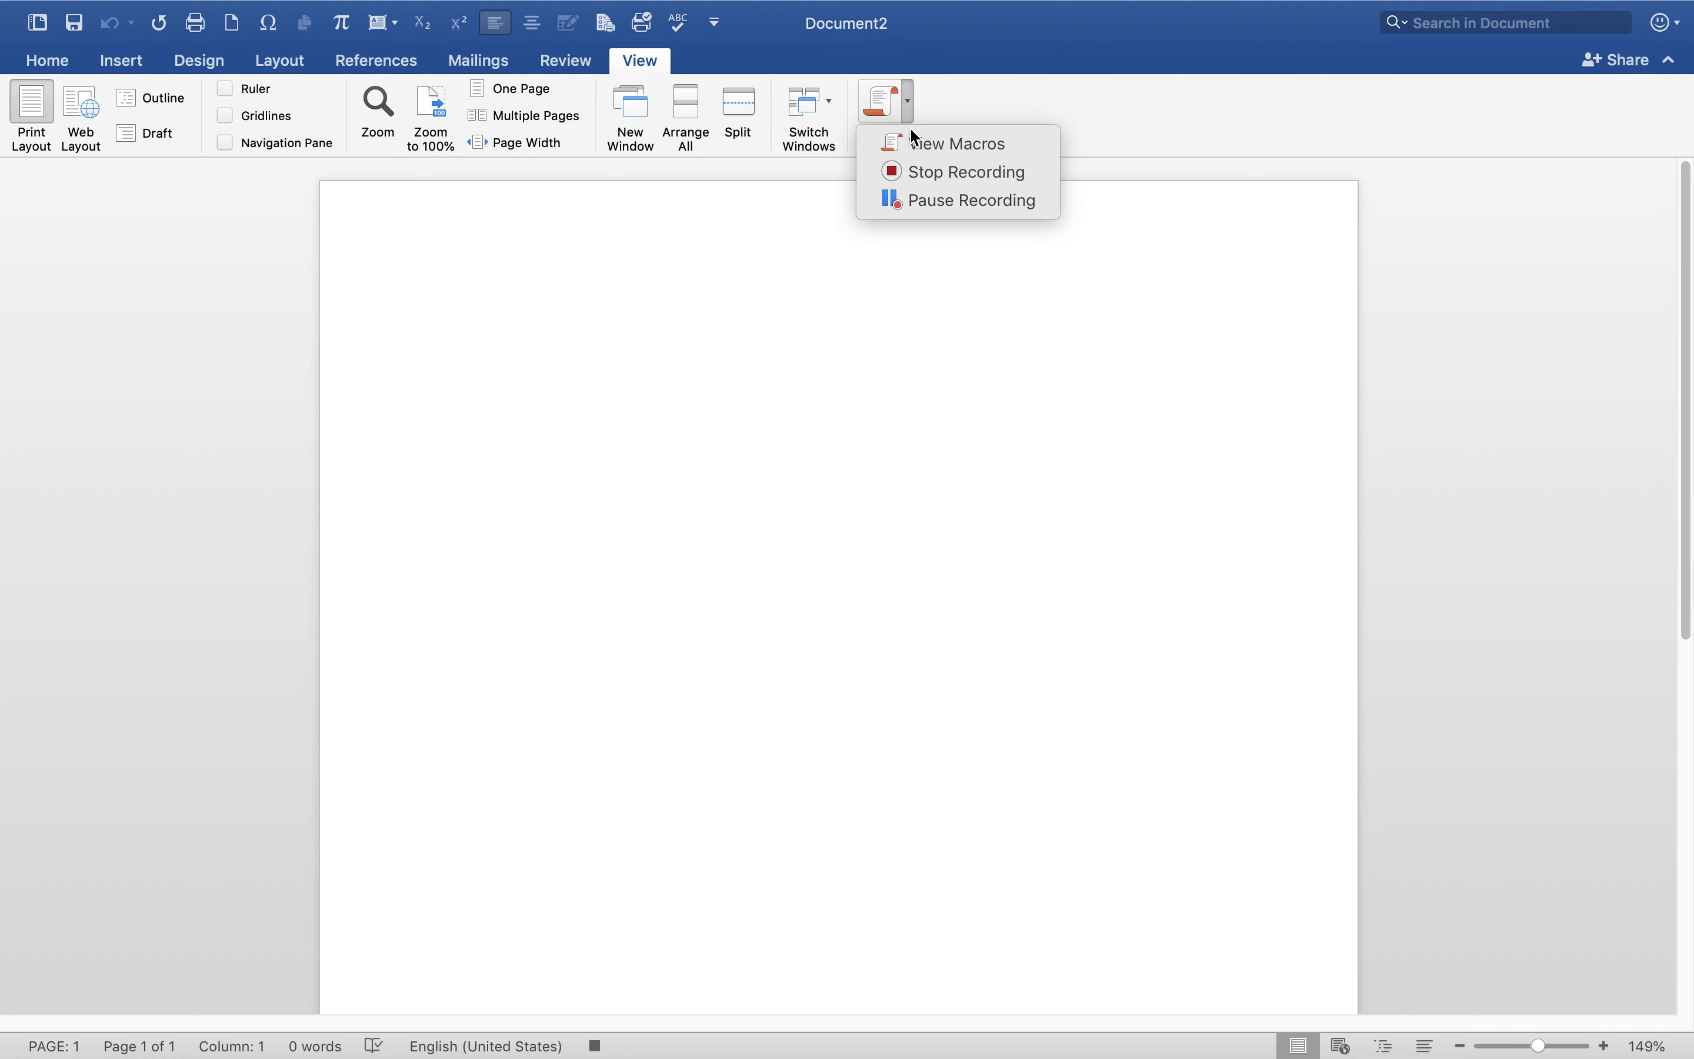
click(923, 171)
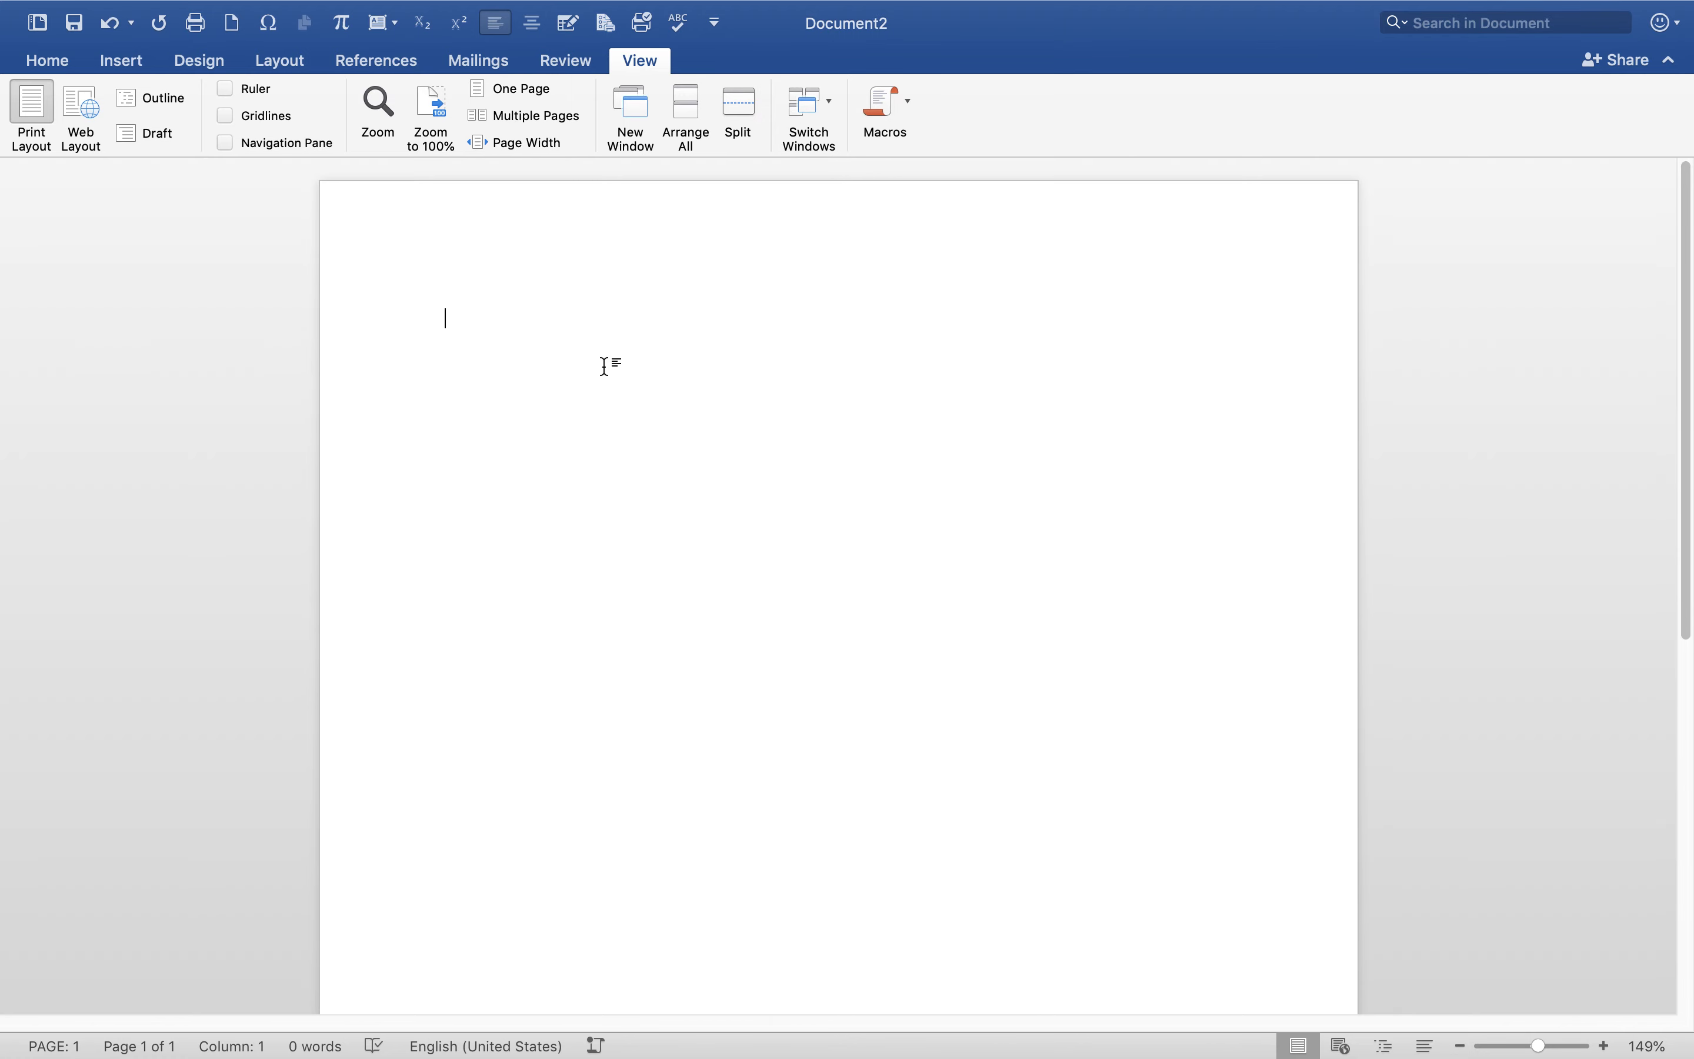
Write "Khmer knowledge" in Times New Roman and, on a second line, "Khmer Knowledge" in Arial.
text(khmer)
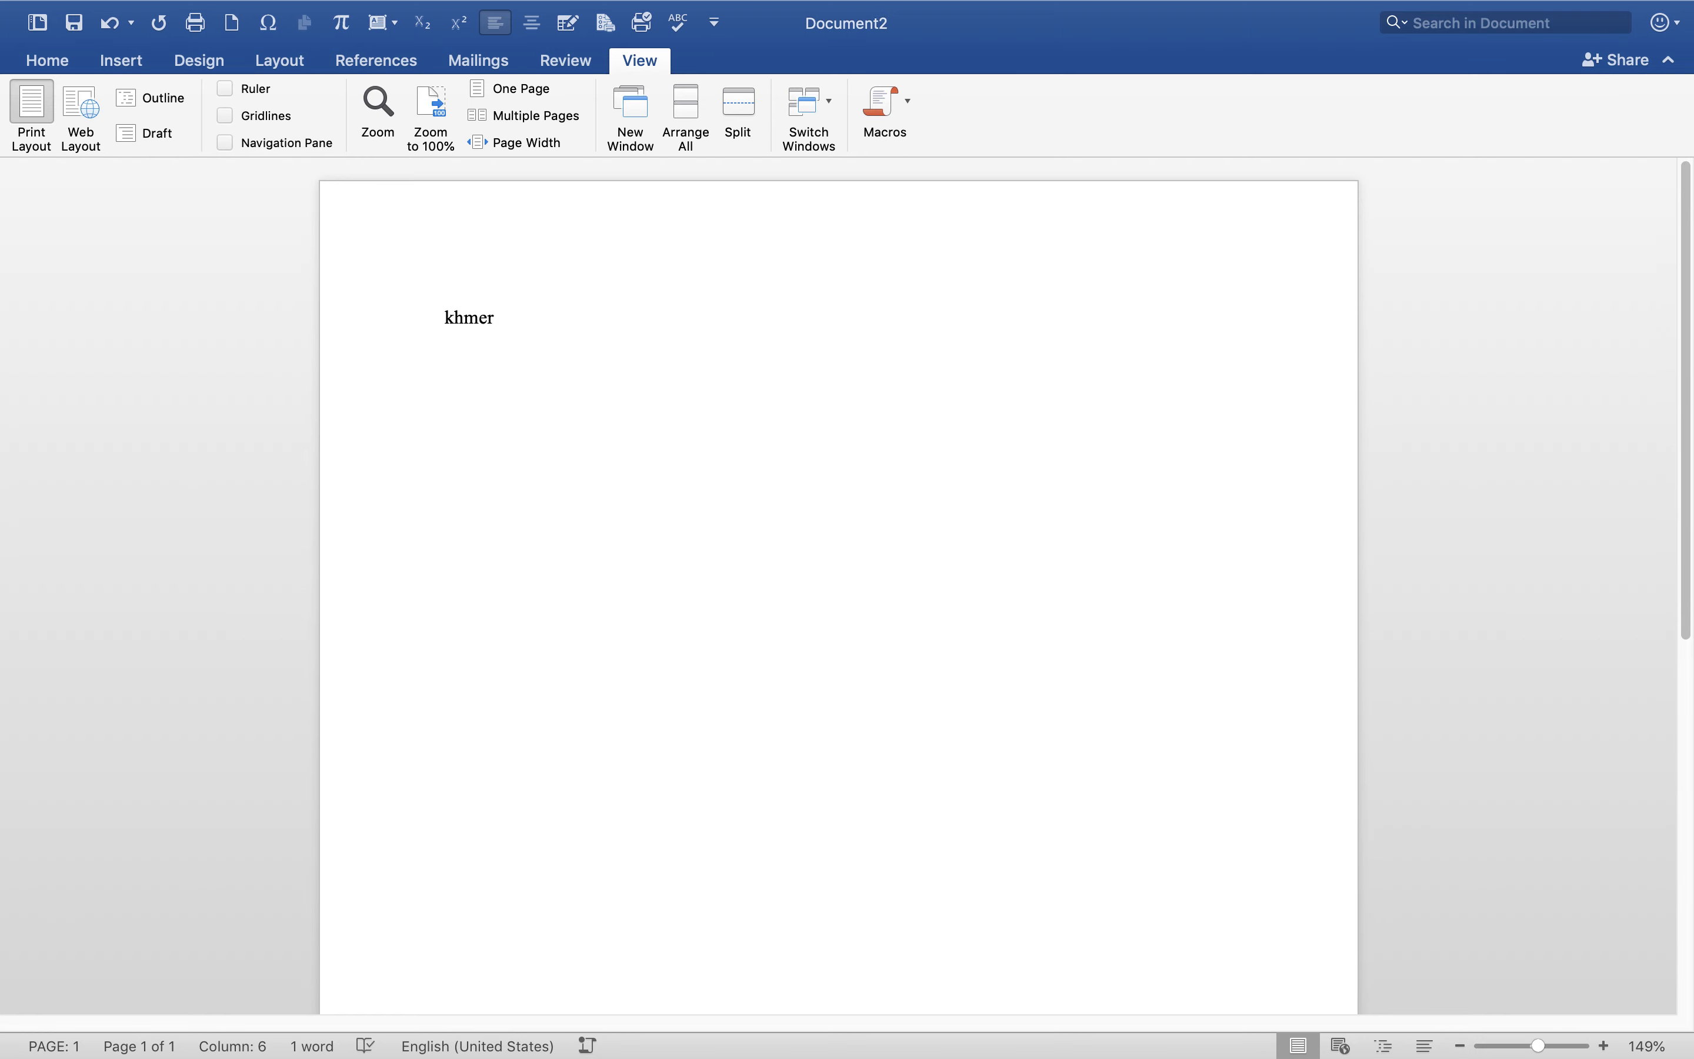
text(kno)
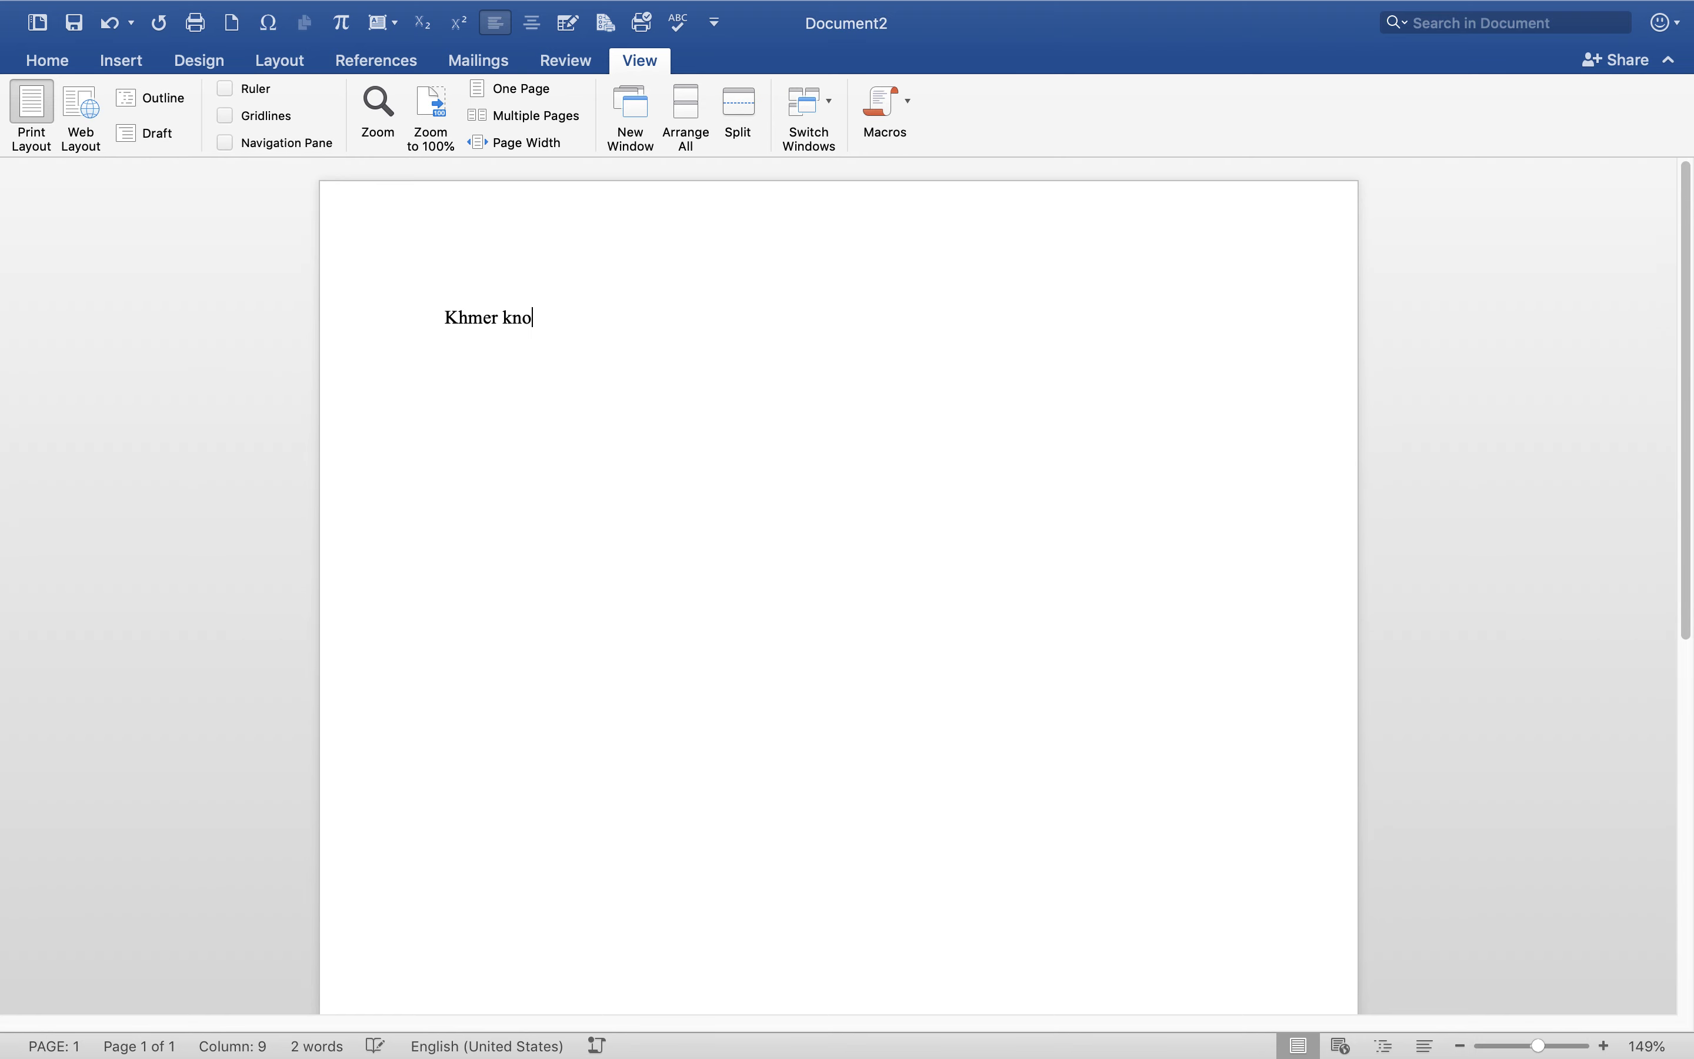
text(wledg)
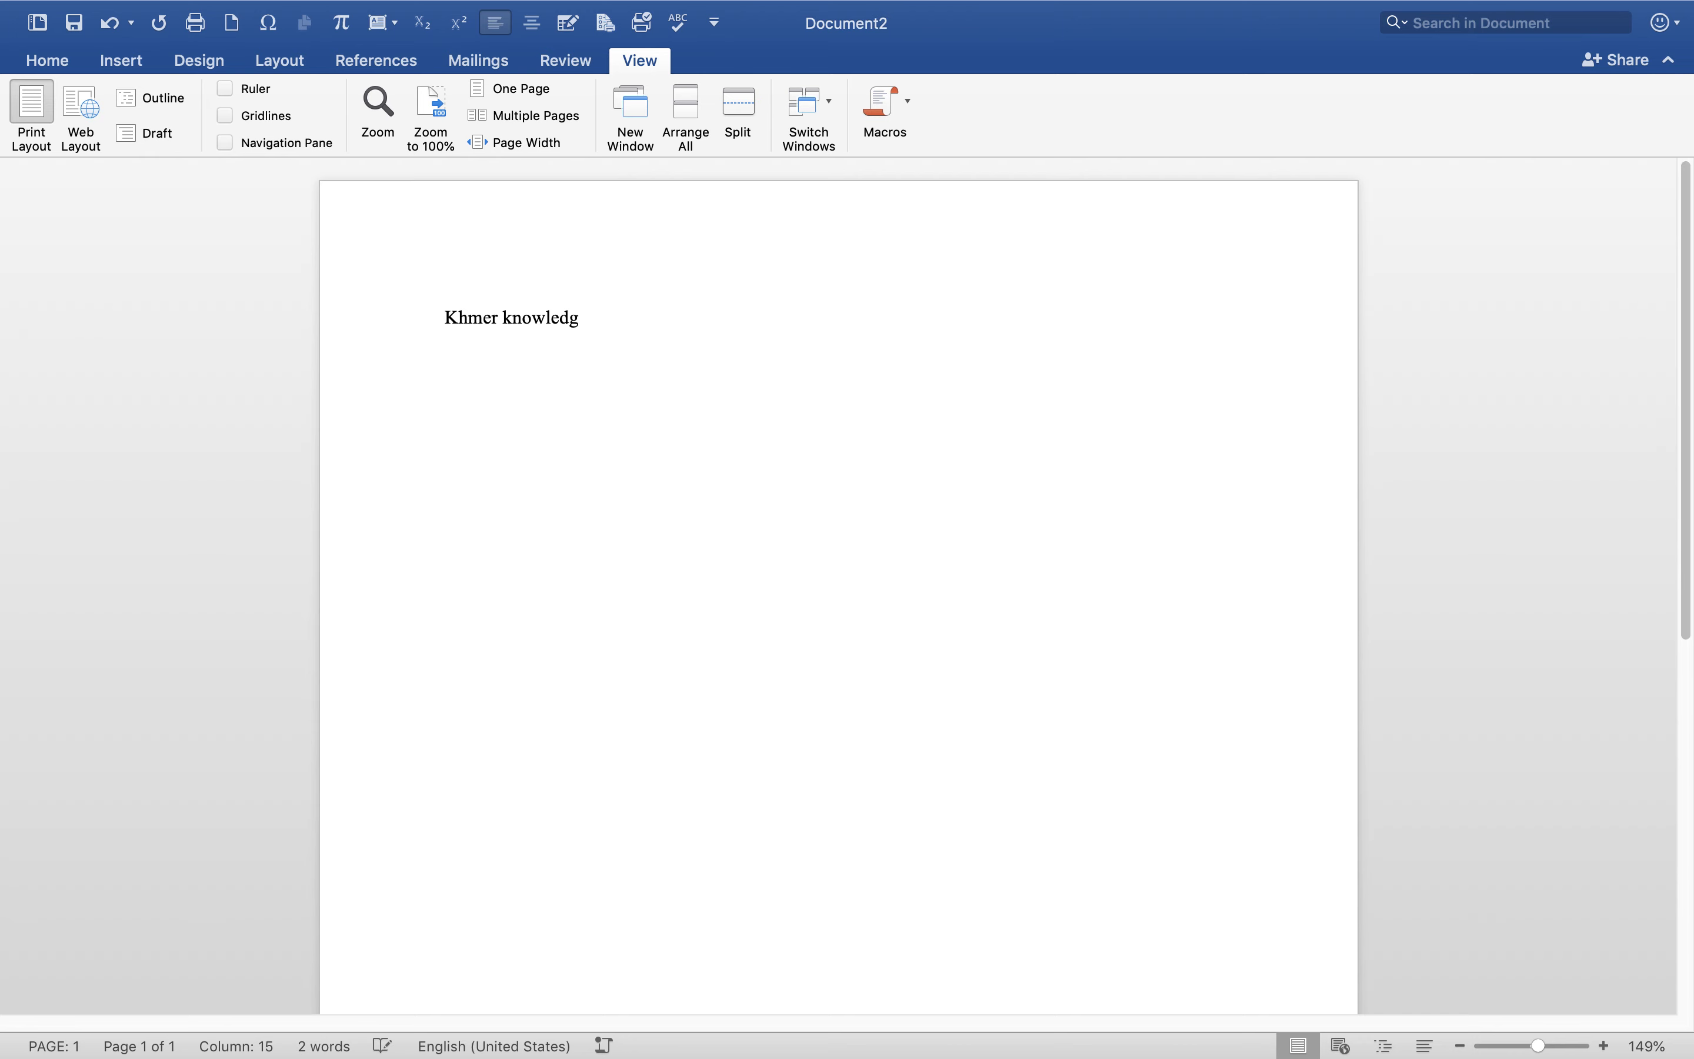
key(Return)
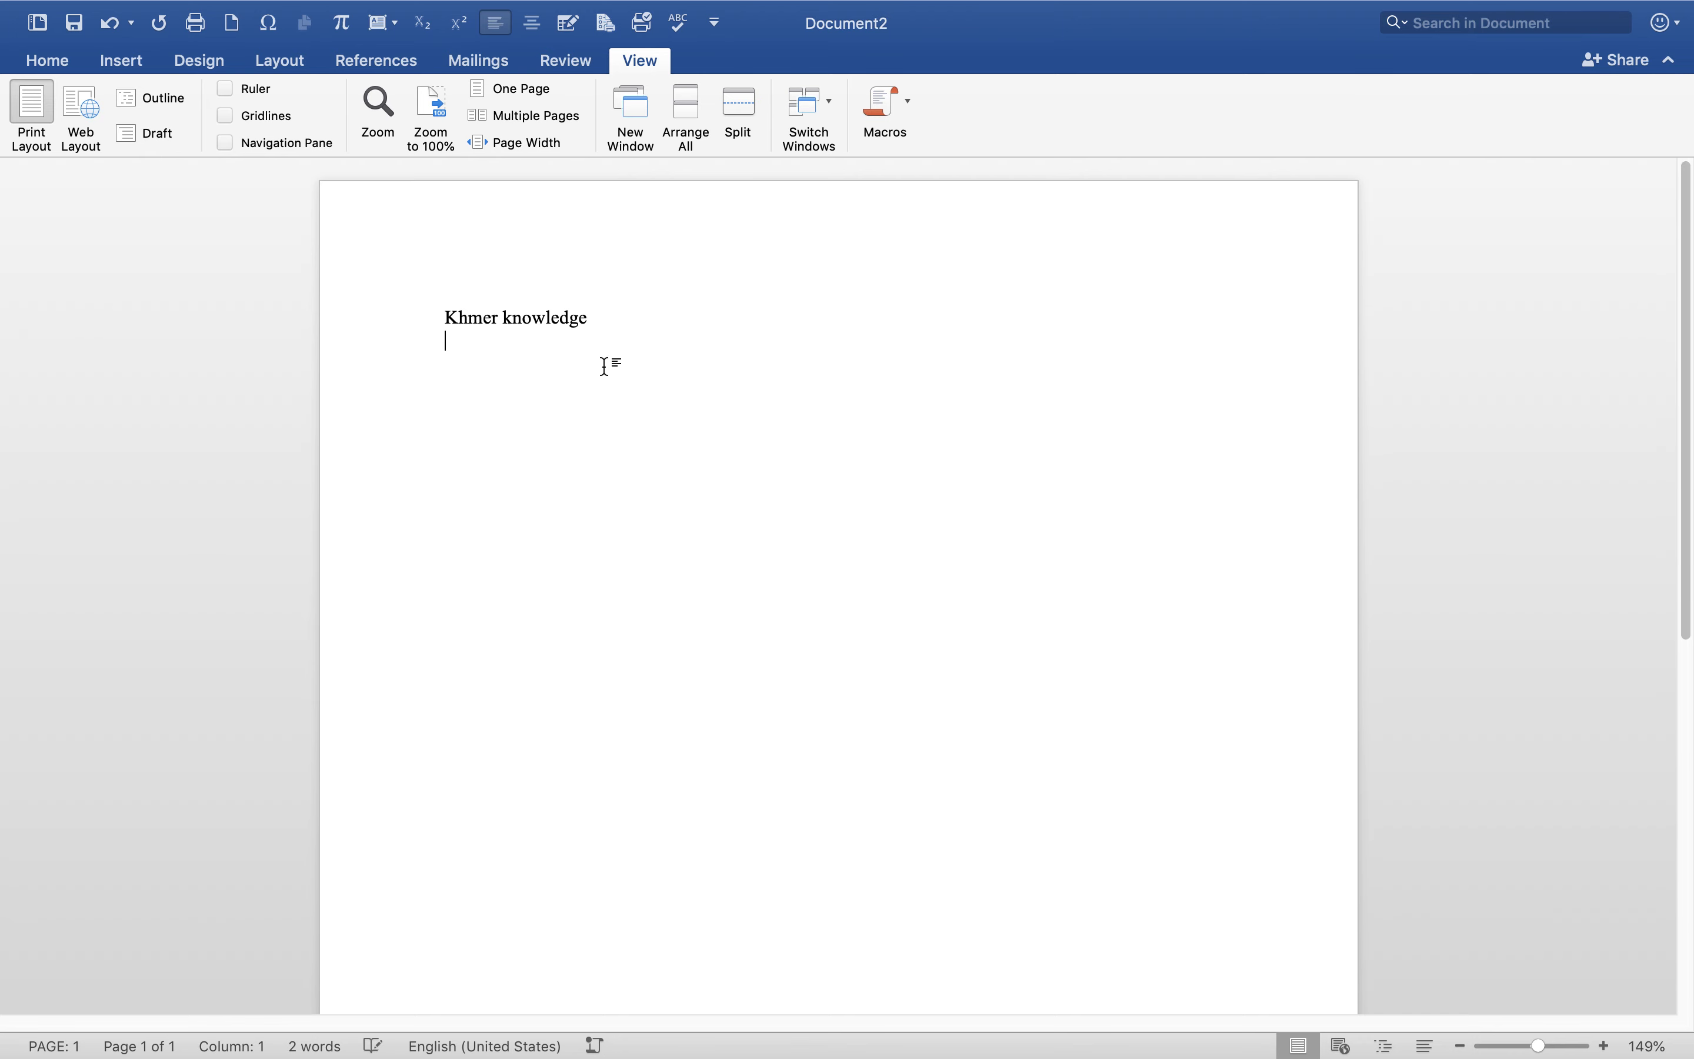
text(k)
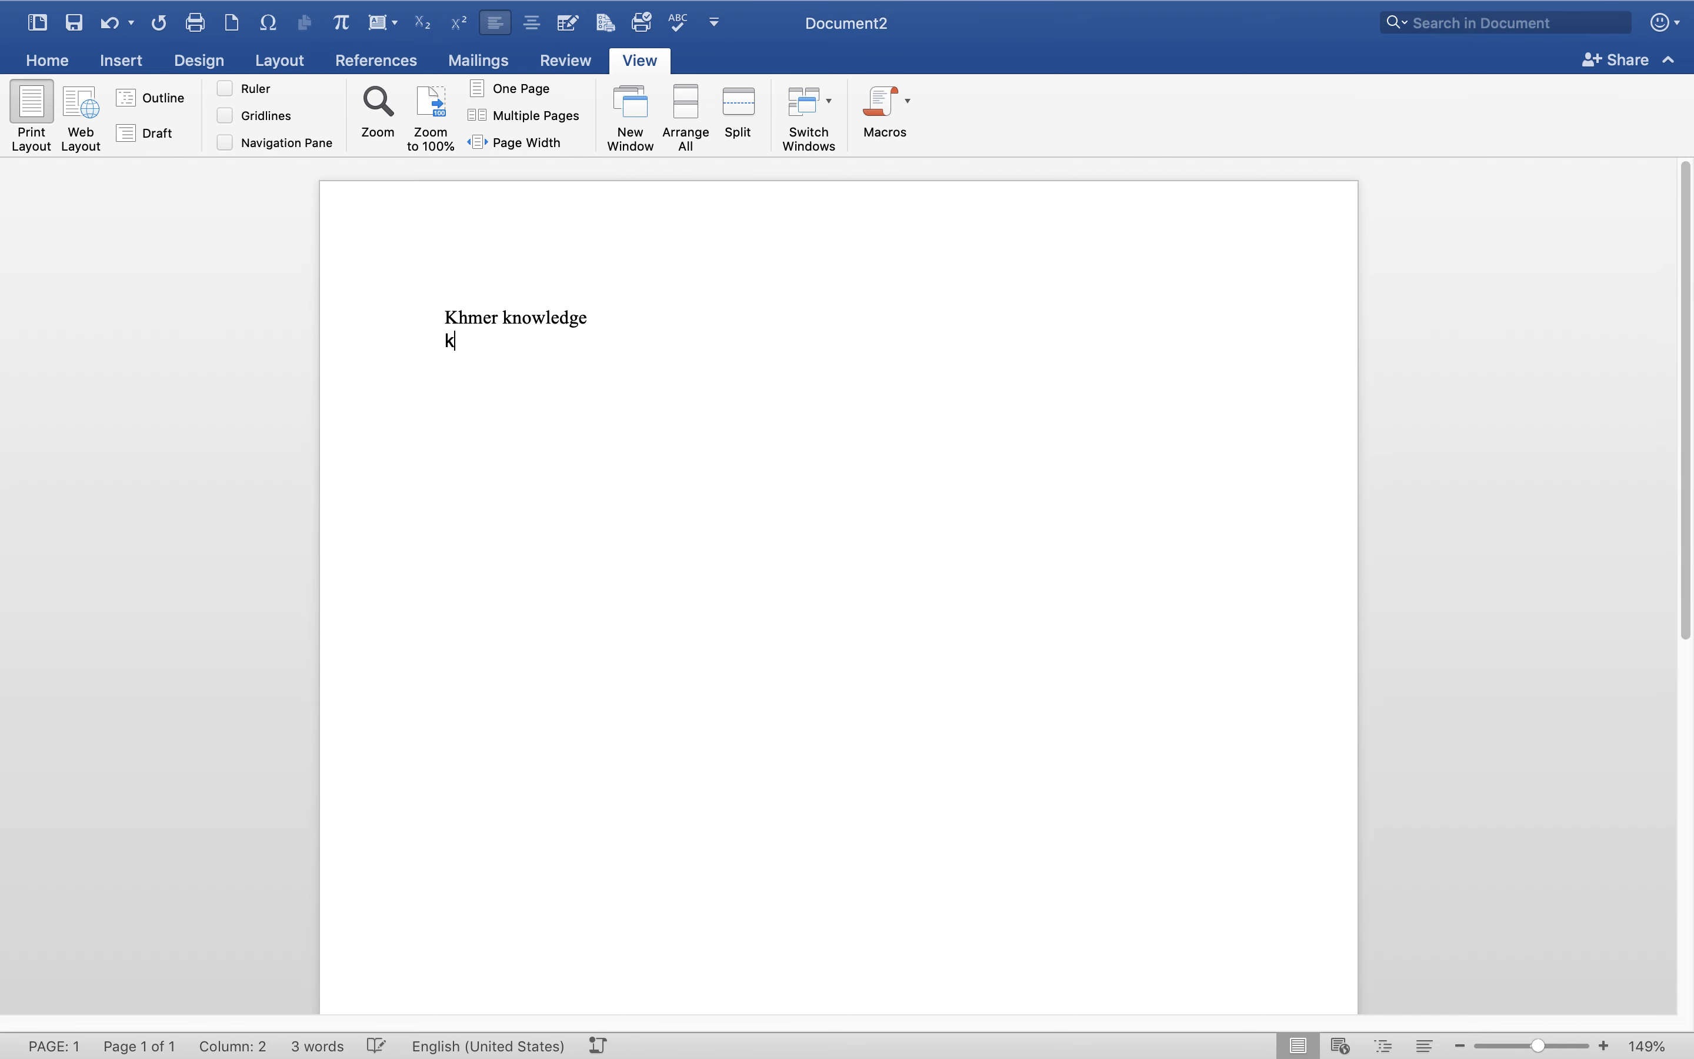
key(BackSpace)
text(Khmer Knowledge)
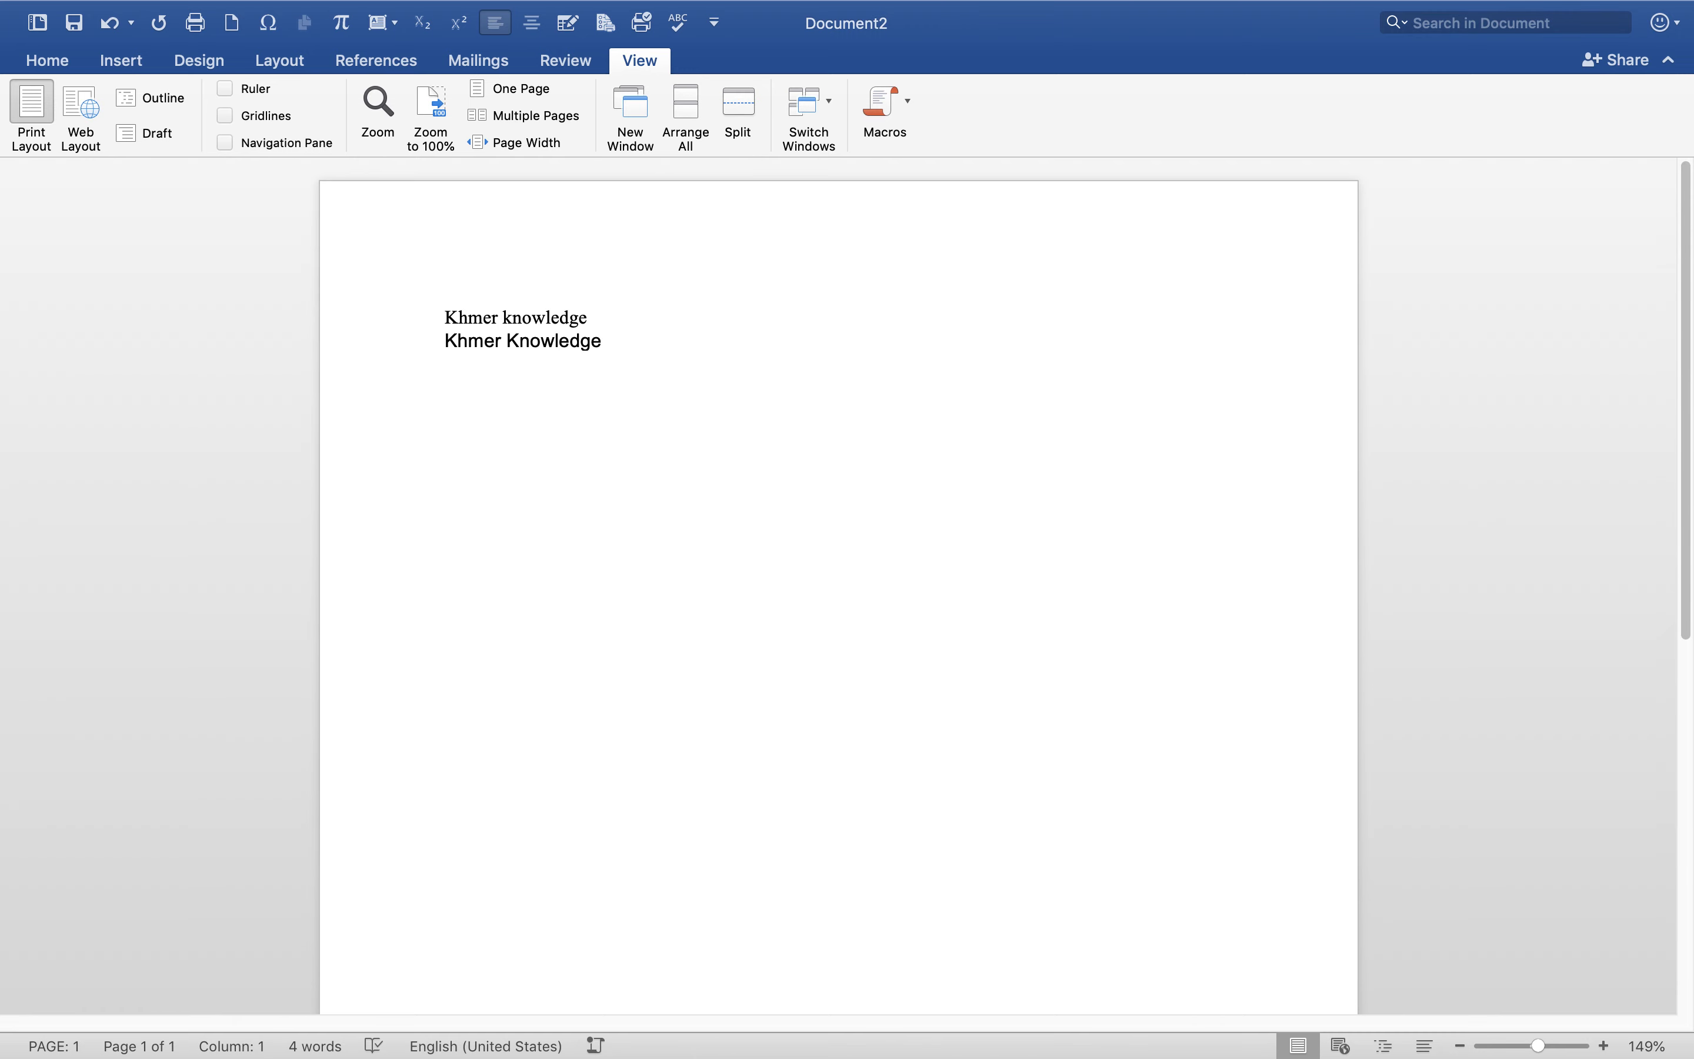
Add "x2" after a space at the end of the first line and format its 2 as superscript.
scroll(606, 366, up, 3)
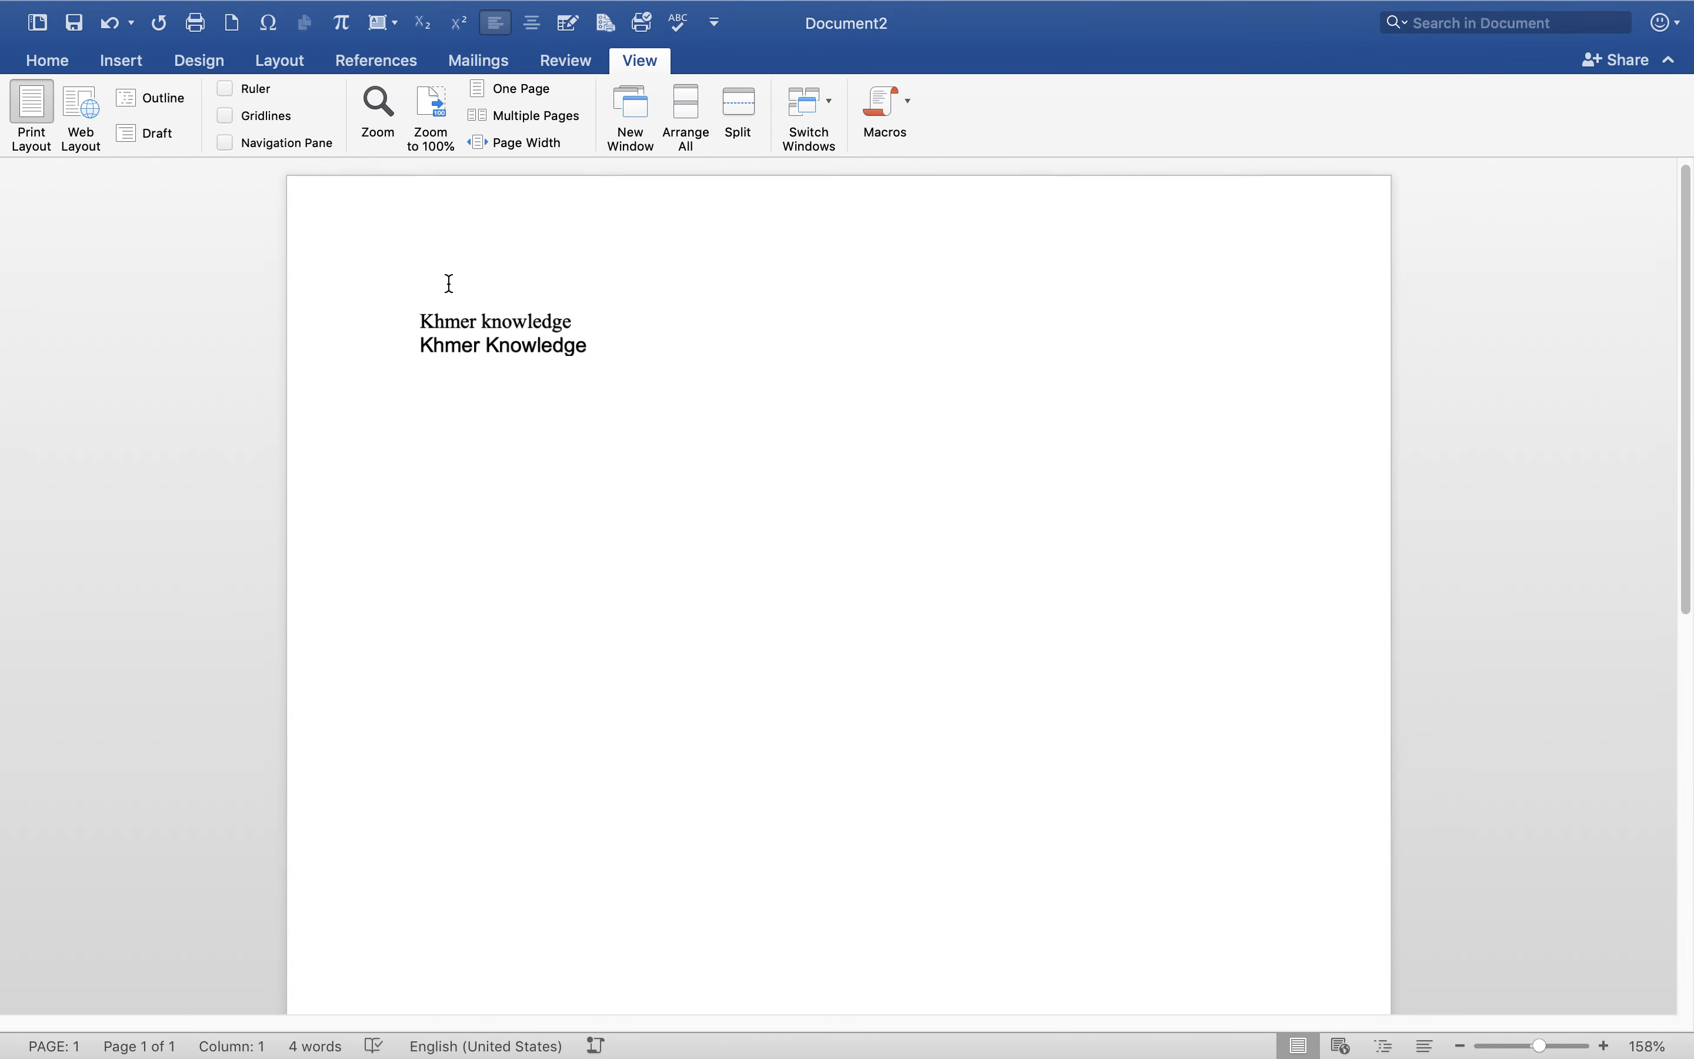
click(613, 323)
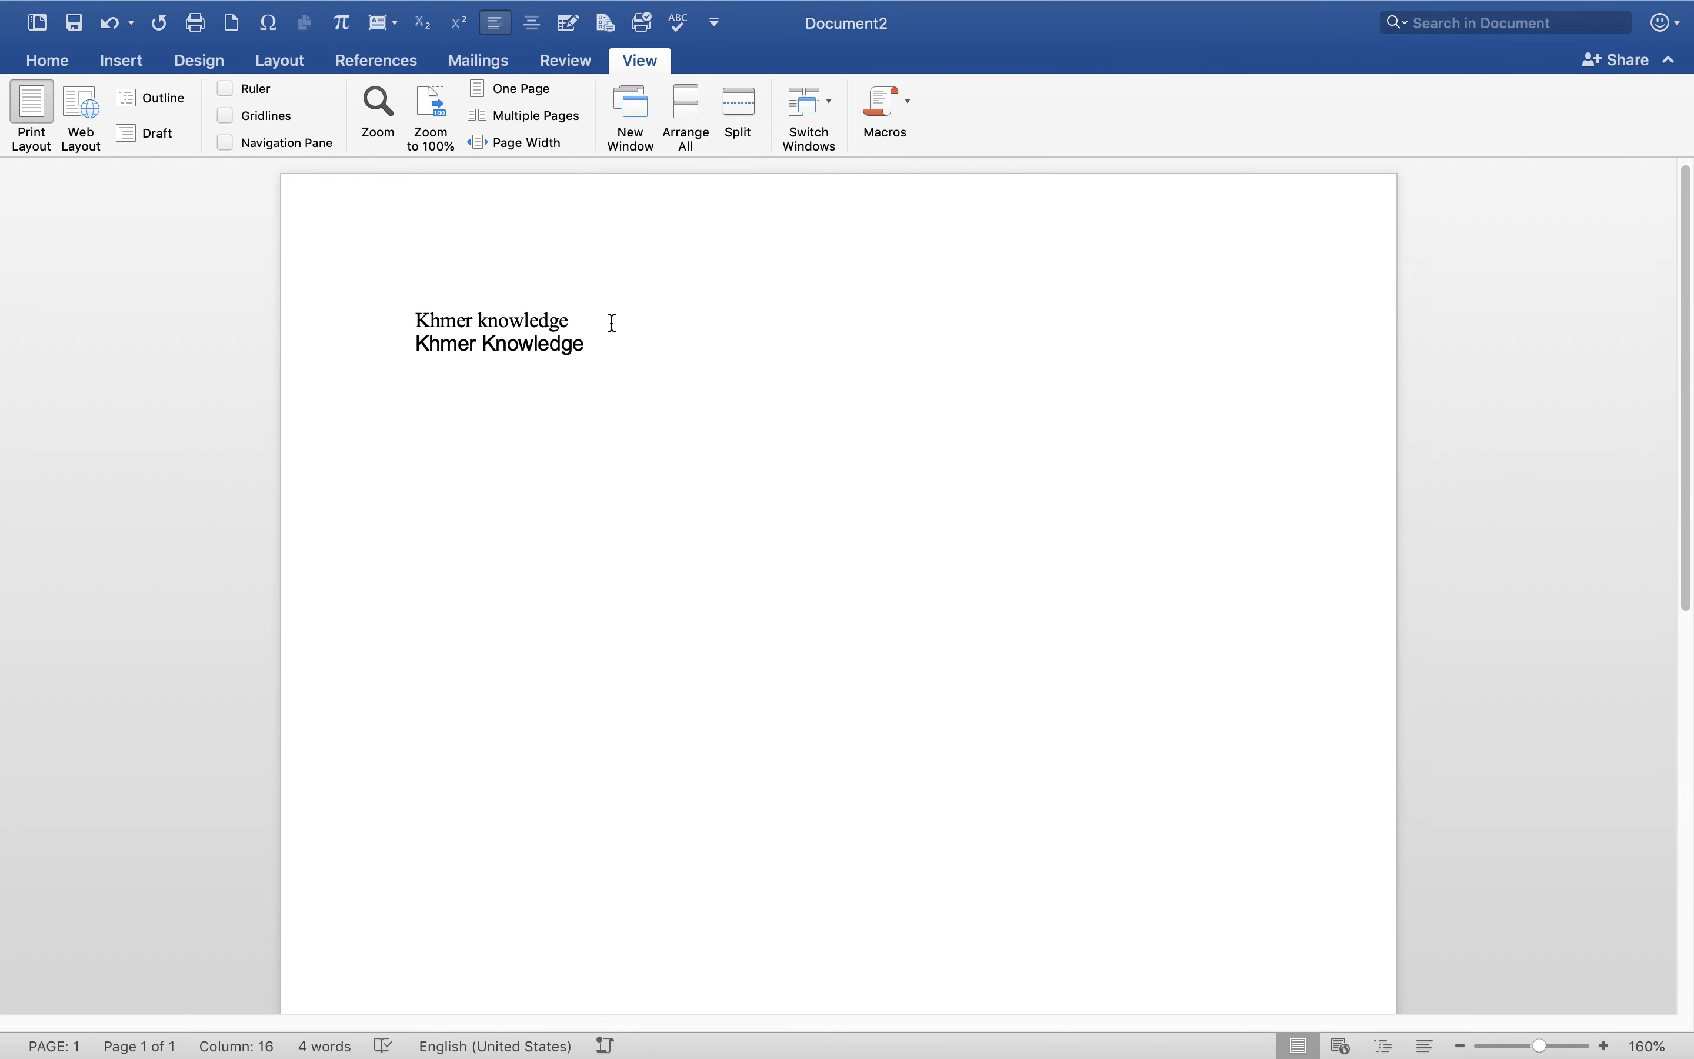
text(()
key(BackSpace)
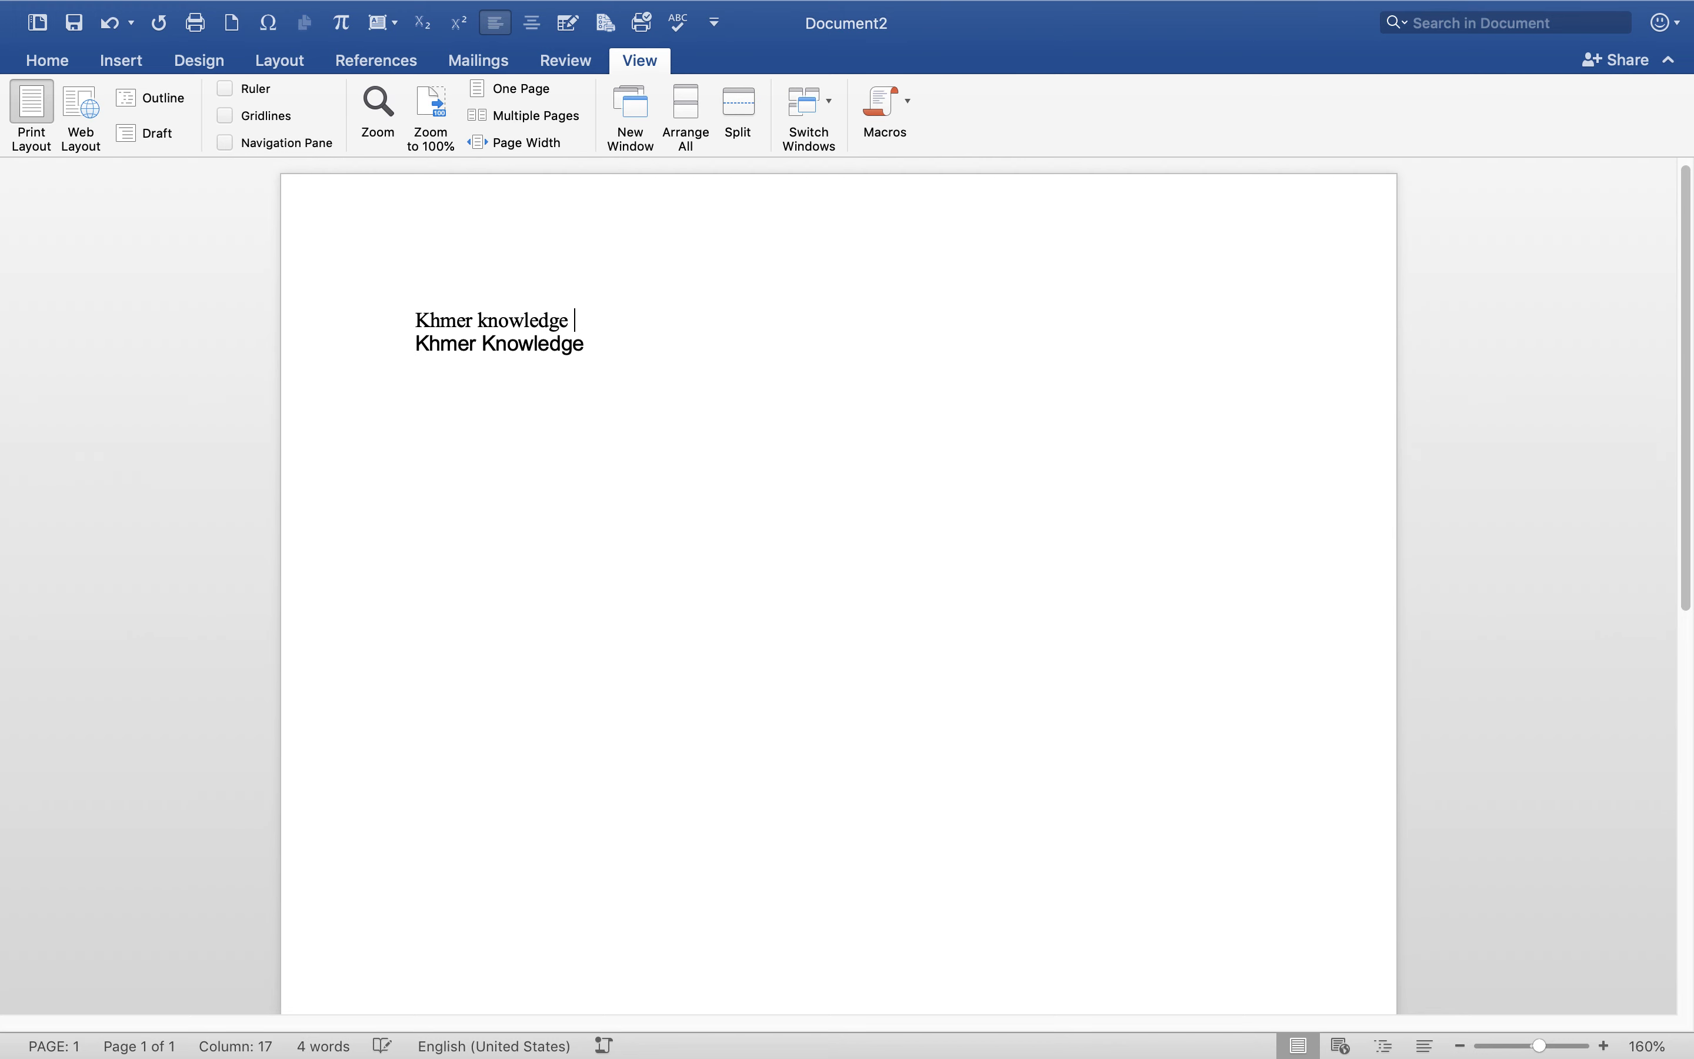
text(x)
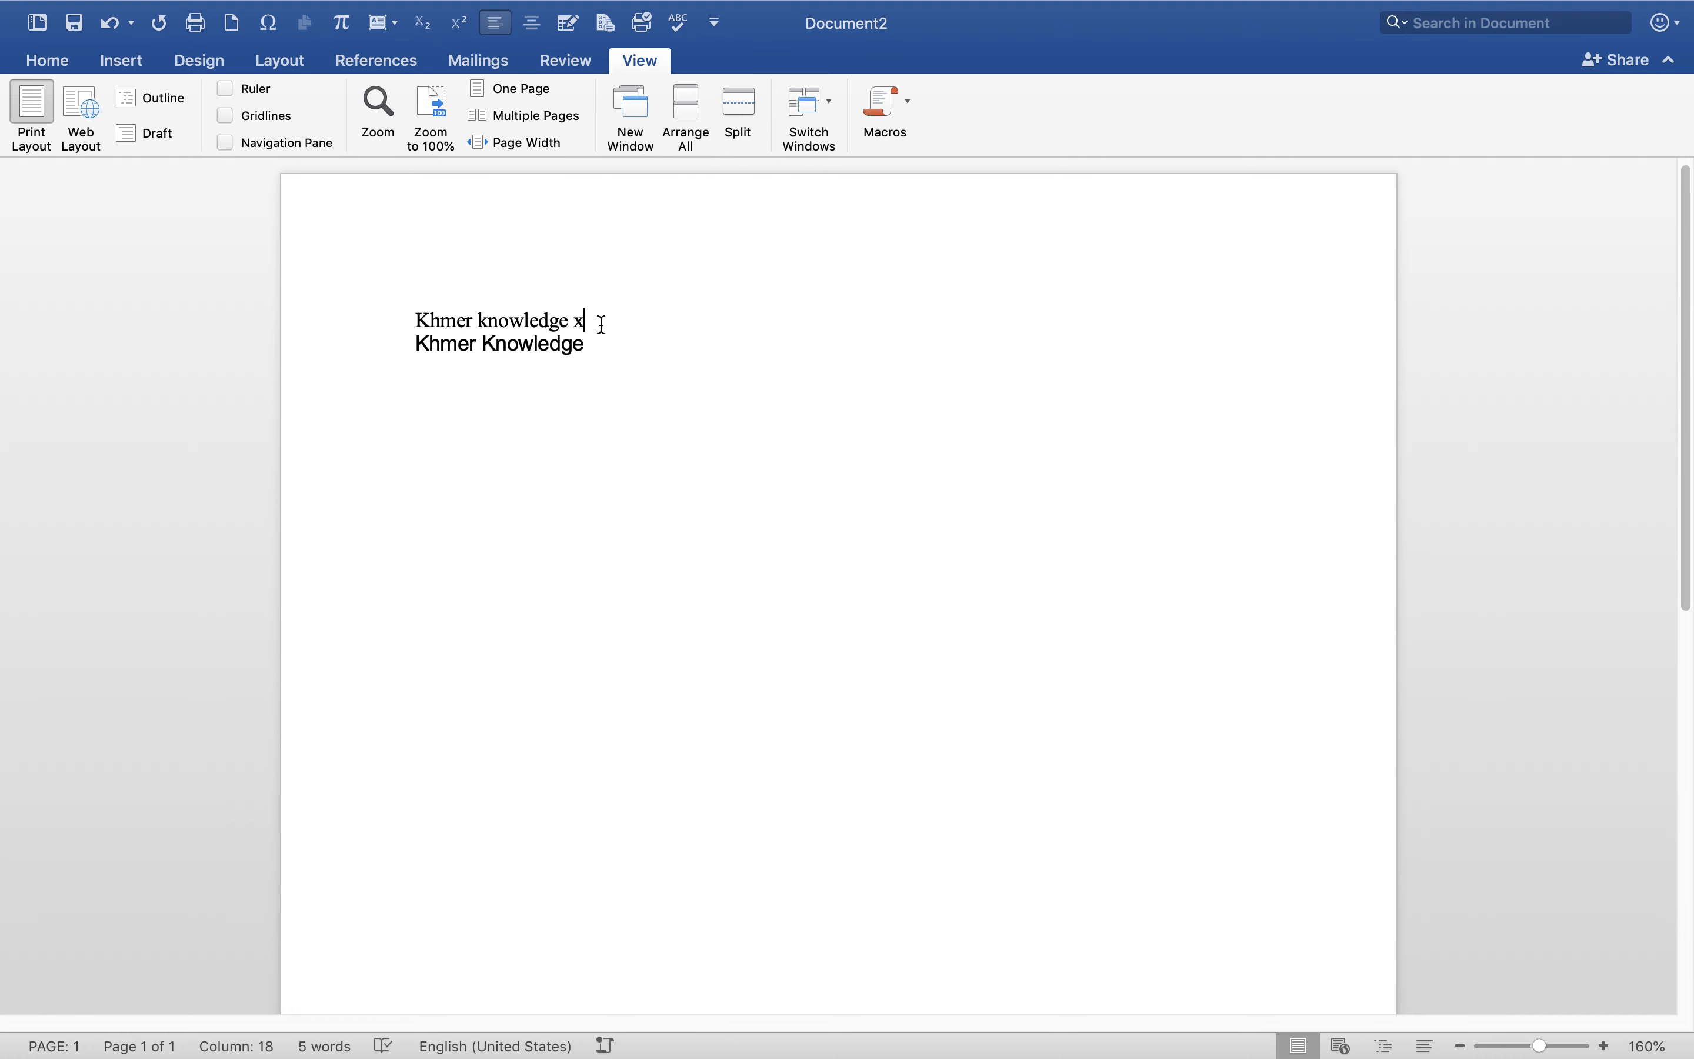
text(2)
double_click(601, 324)
click(600, 324)
drag(590, 321, 586, 321)
click(456, 35)
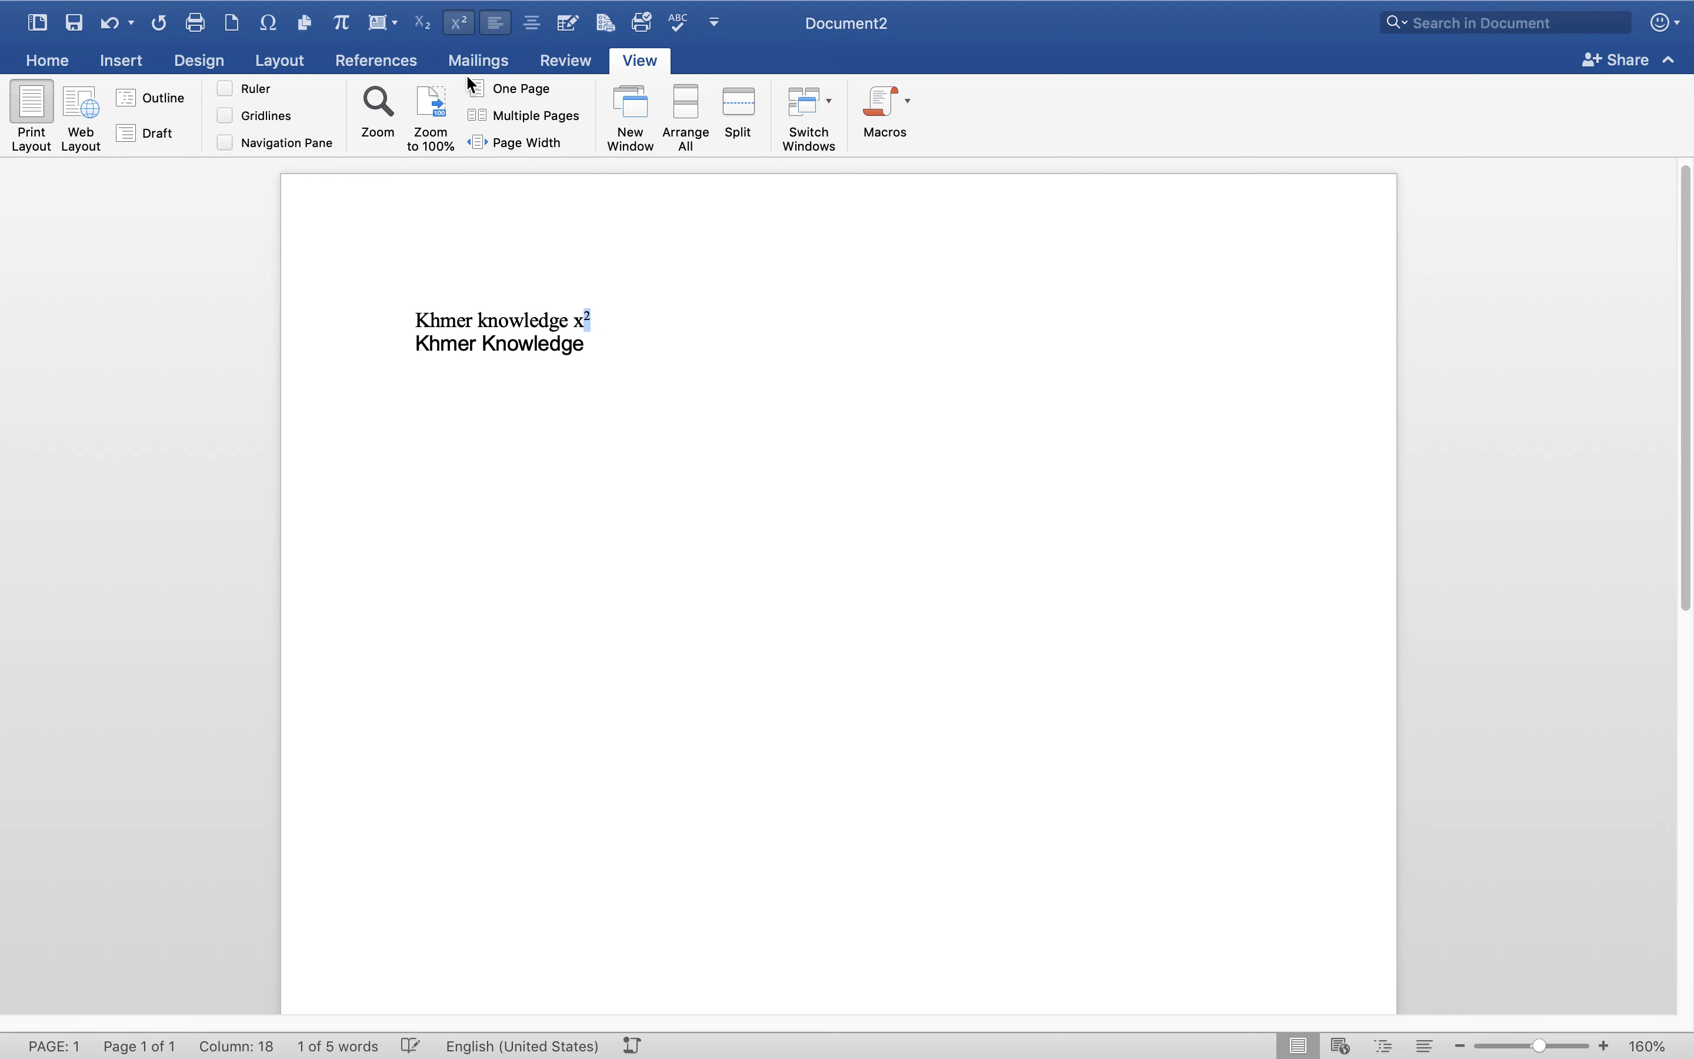
click(608, 320)
Add "x2" after a space at the end of the second line and format its 2 as subscript.
click(596, 345)
text(x2)
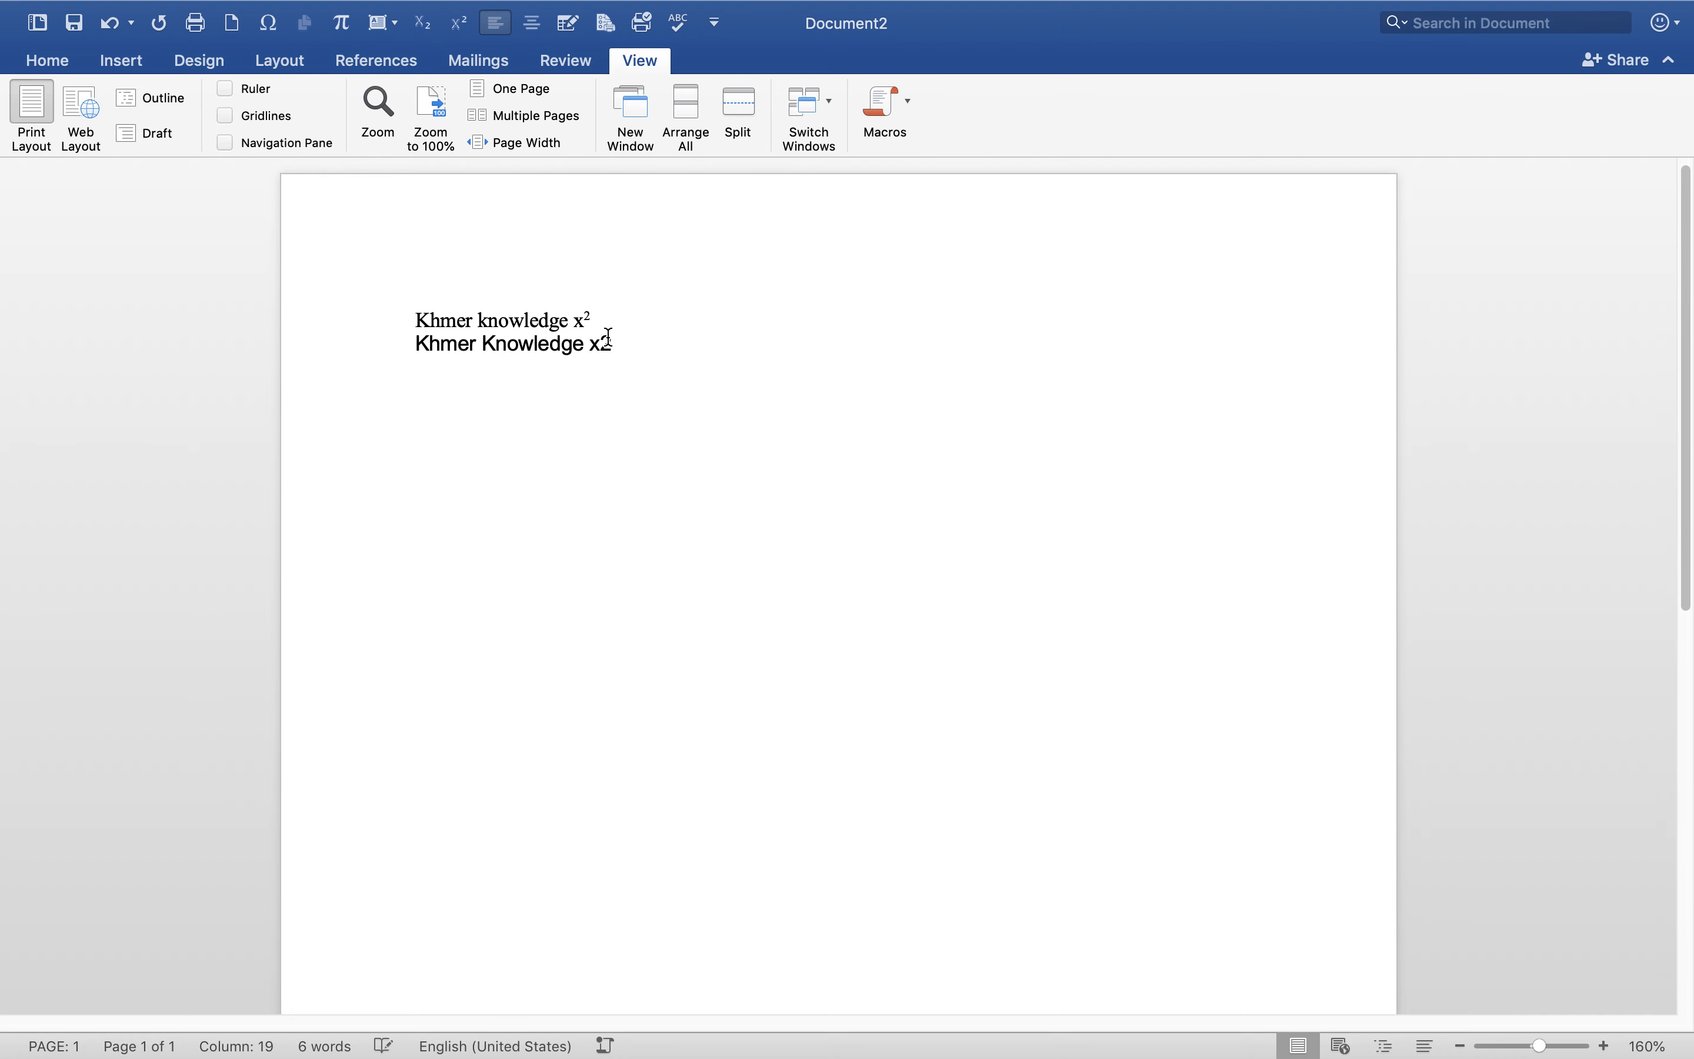
drag(608, 339, 600, 341)
click(423, 22)
click(640, 343)
scroll(624, 342, up, 3)
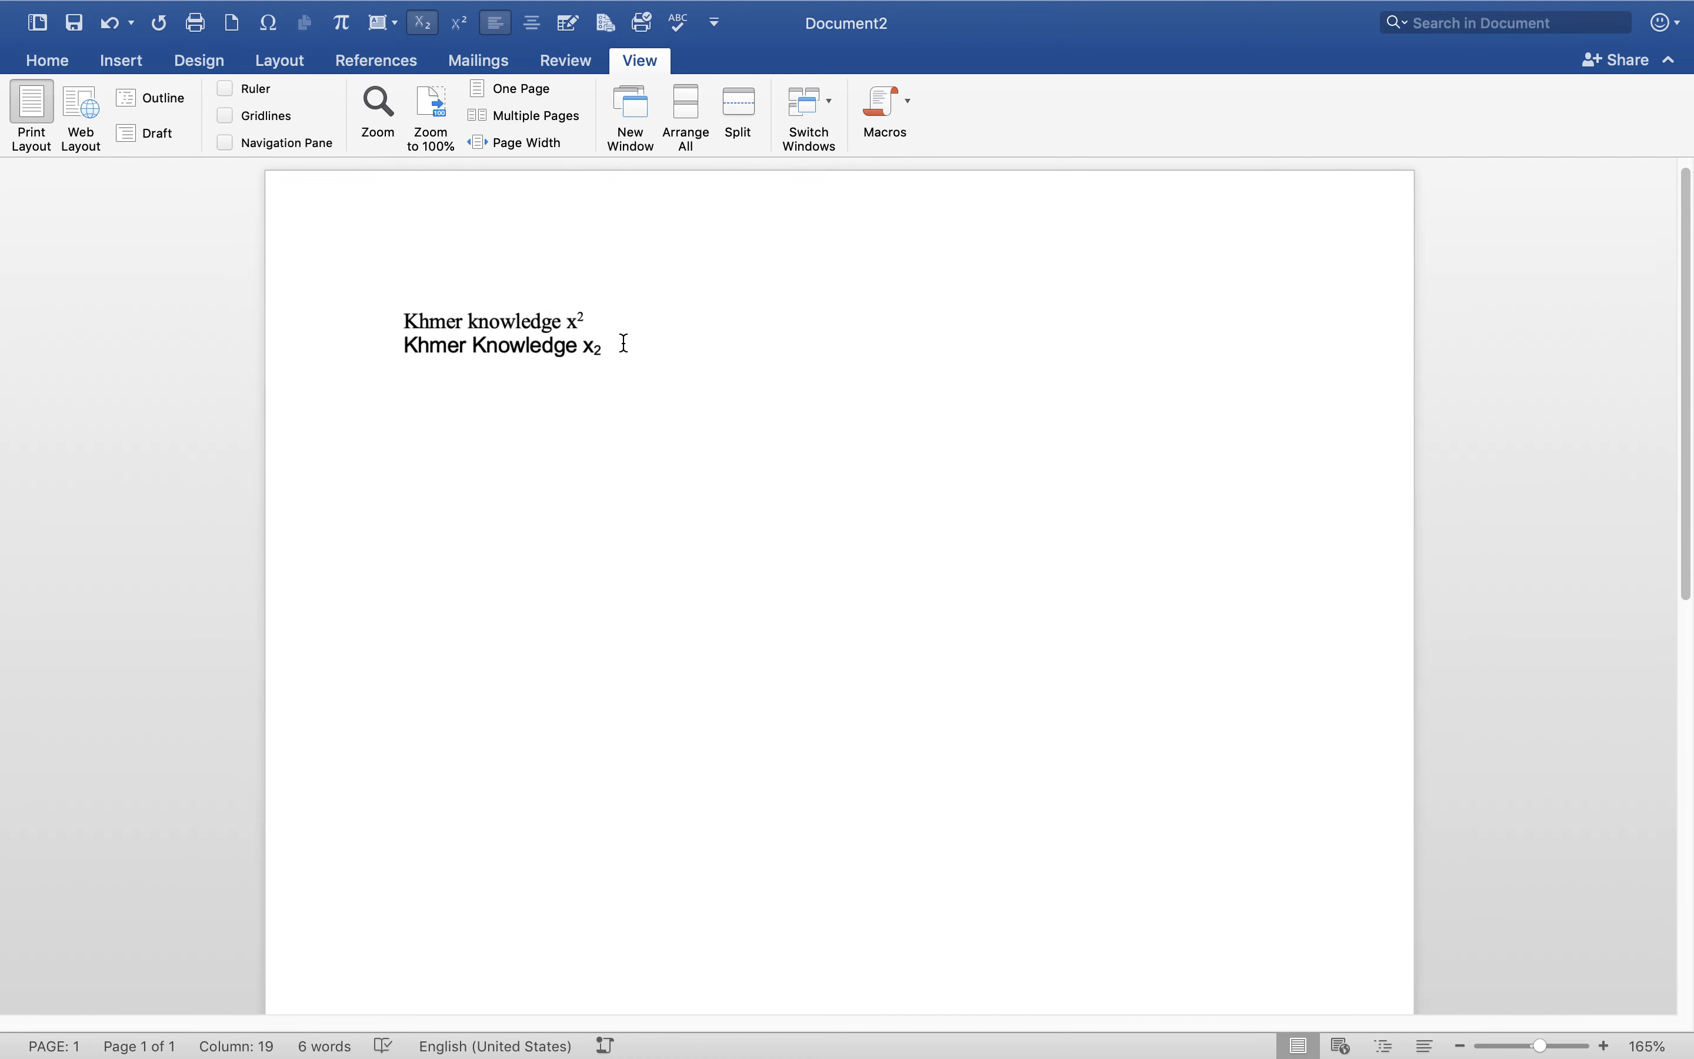
scroll(624, 342, down, 2)
scroll(623, 342, up, 3)
scroll(624, 343, down, 3)
scroll(624, 343, up, 3)
scroll(624, 342, up, 2)
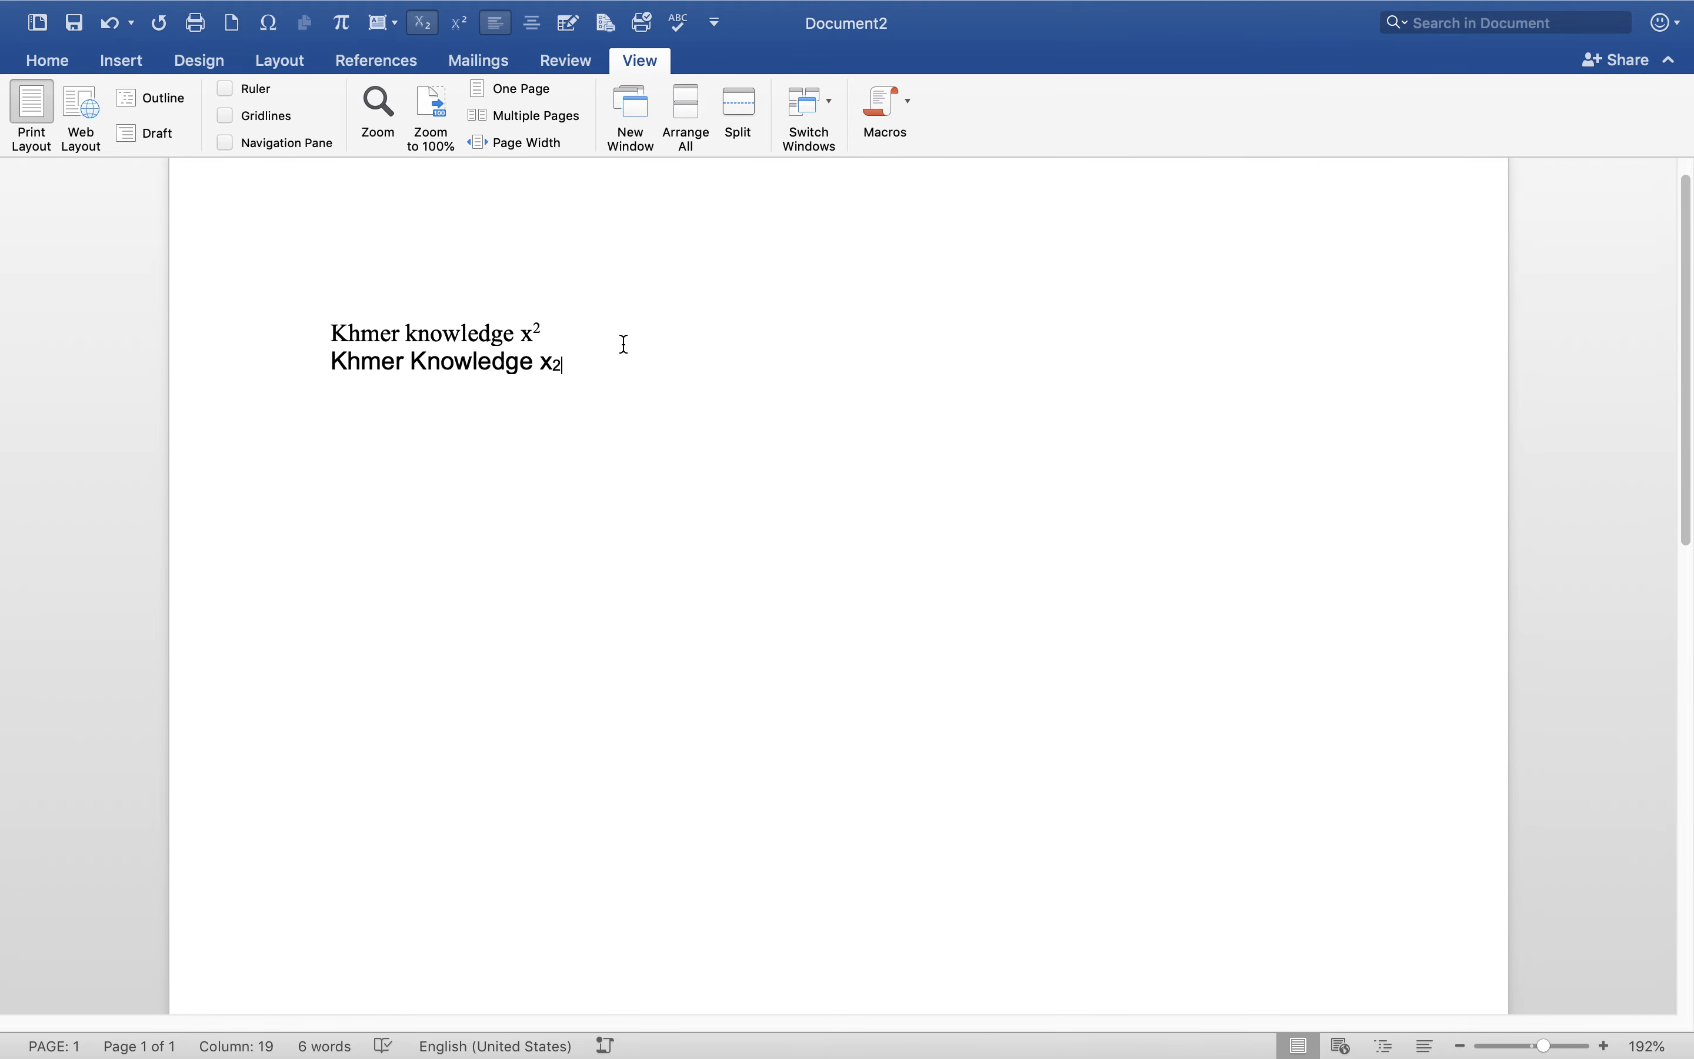
scroll(624, 343, down, 3)
scroll(623, 342, up, 1)
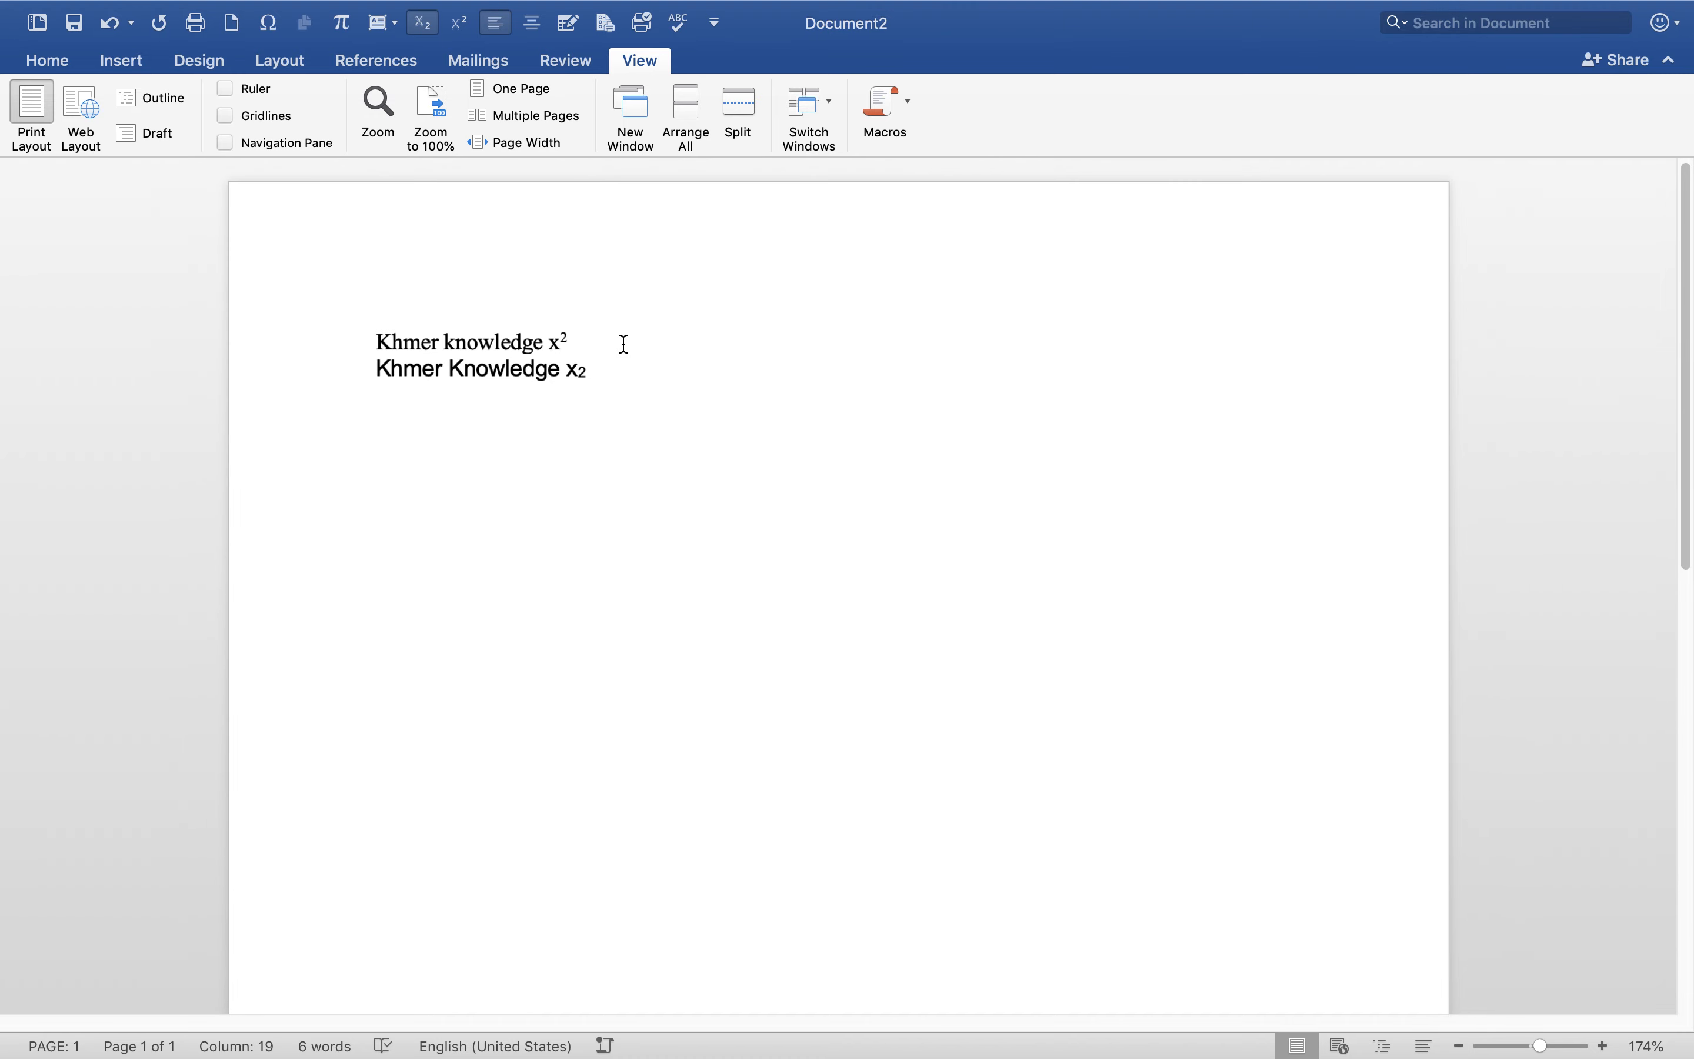
scroll(623, 342, down, 2)
scroll(624, 343, down, 1)
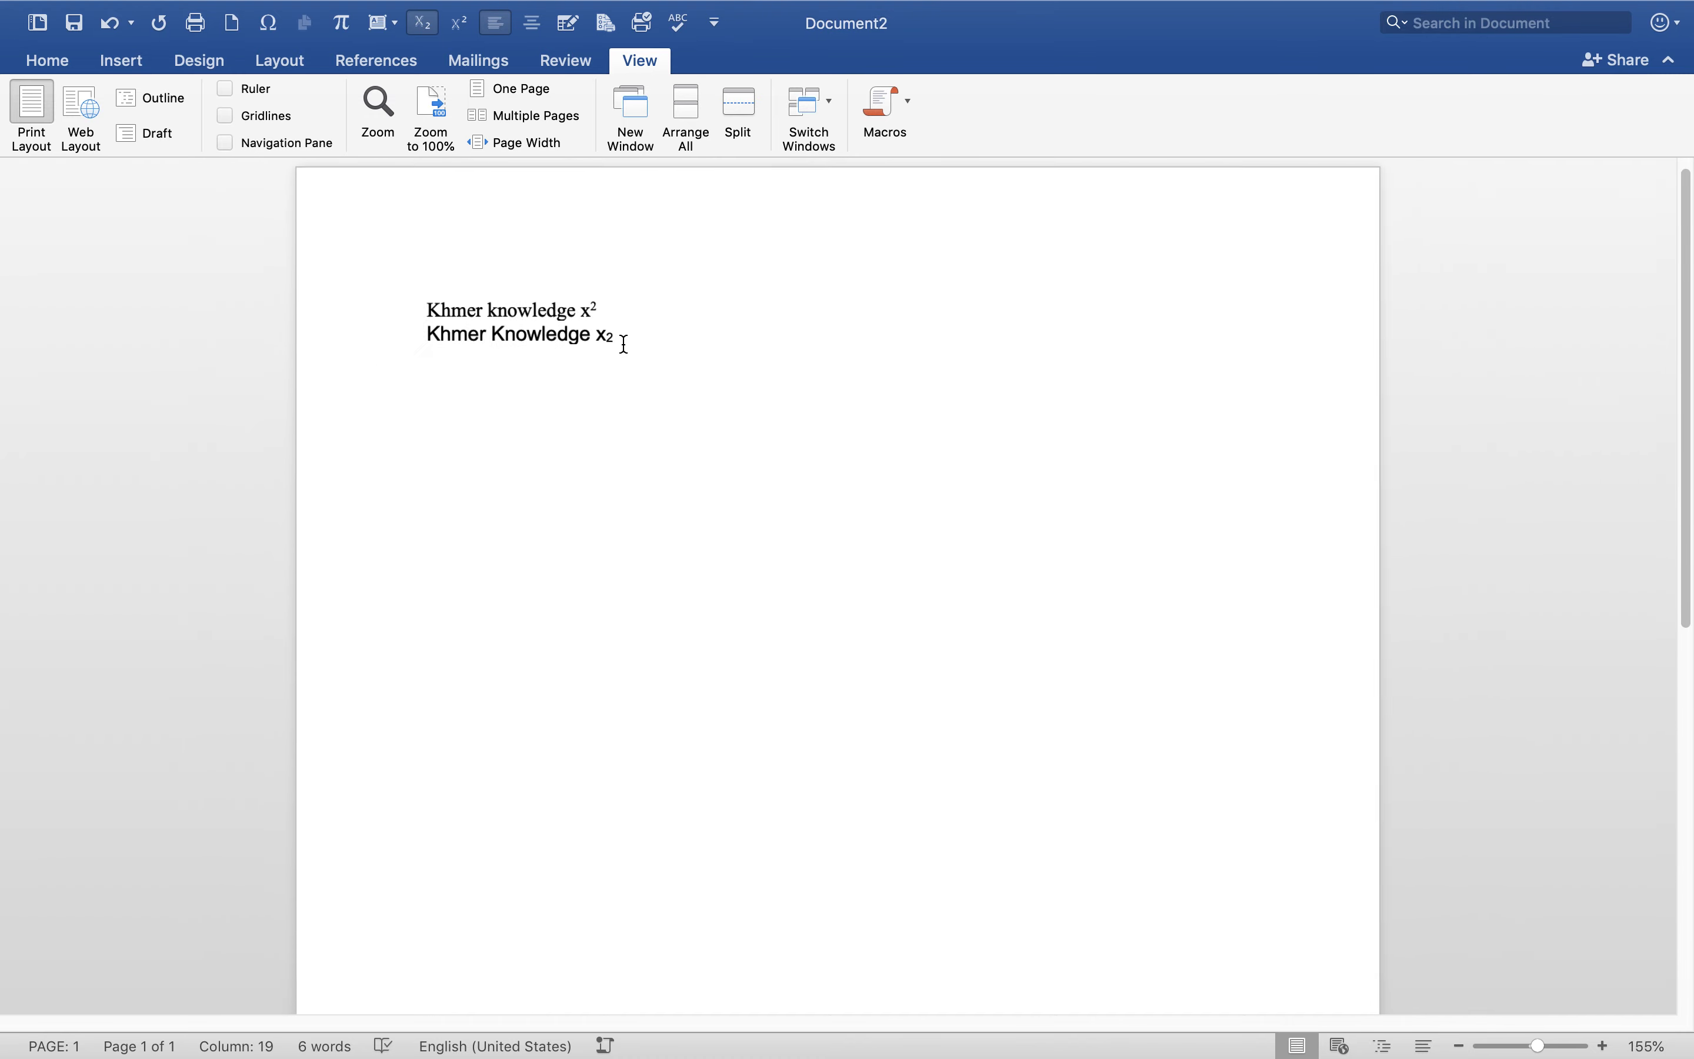
scroll(624, 343, up, 3)
scroll(623, 345, down, 1)
scroll(624, 345, down, 2)
scroll(623, 352, up, 1)
scroll(624, 357, down, 2)
scroll(625, 359, up, 2)
scroll(625, 359, up, 1)
scroll(626, 359, down, 3)
scroll(626, 367, up, 3)
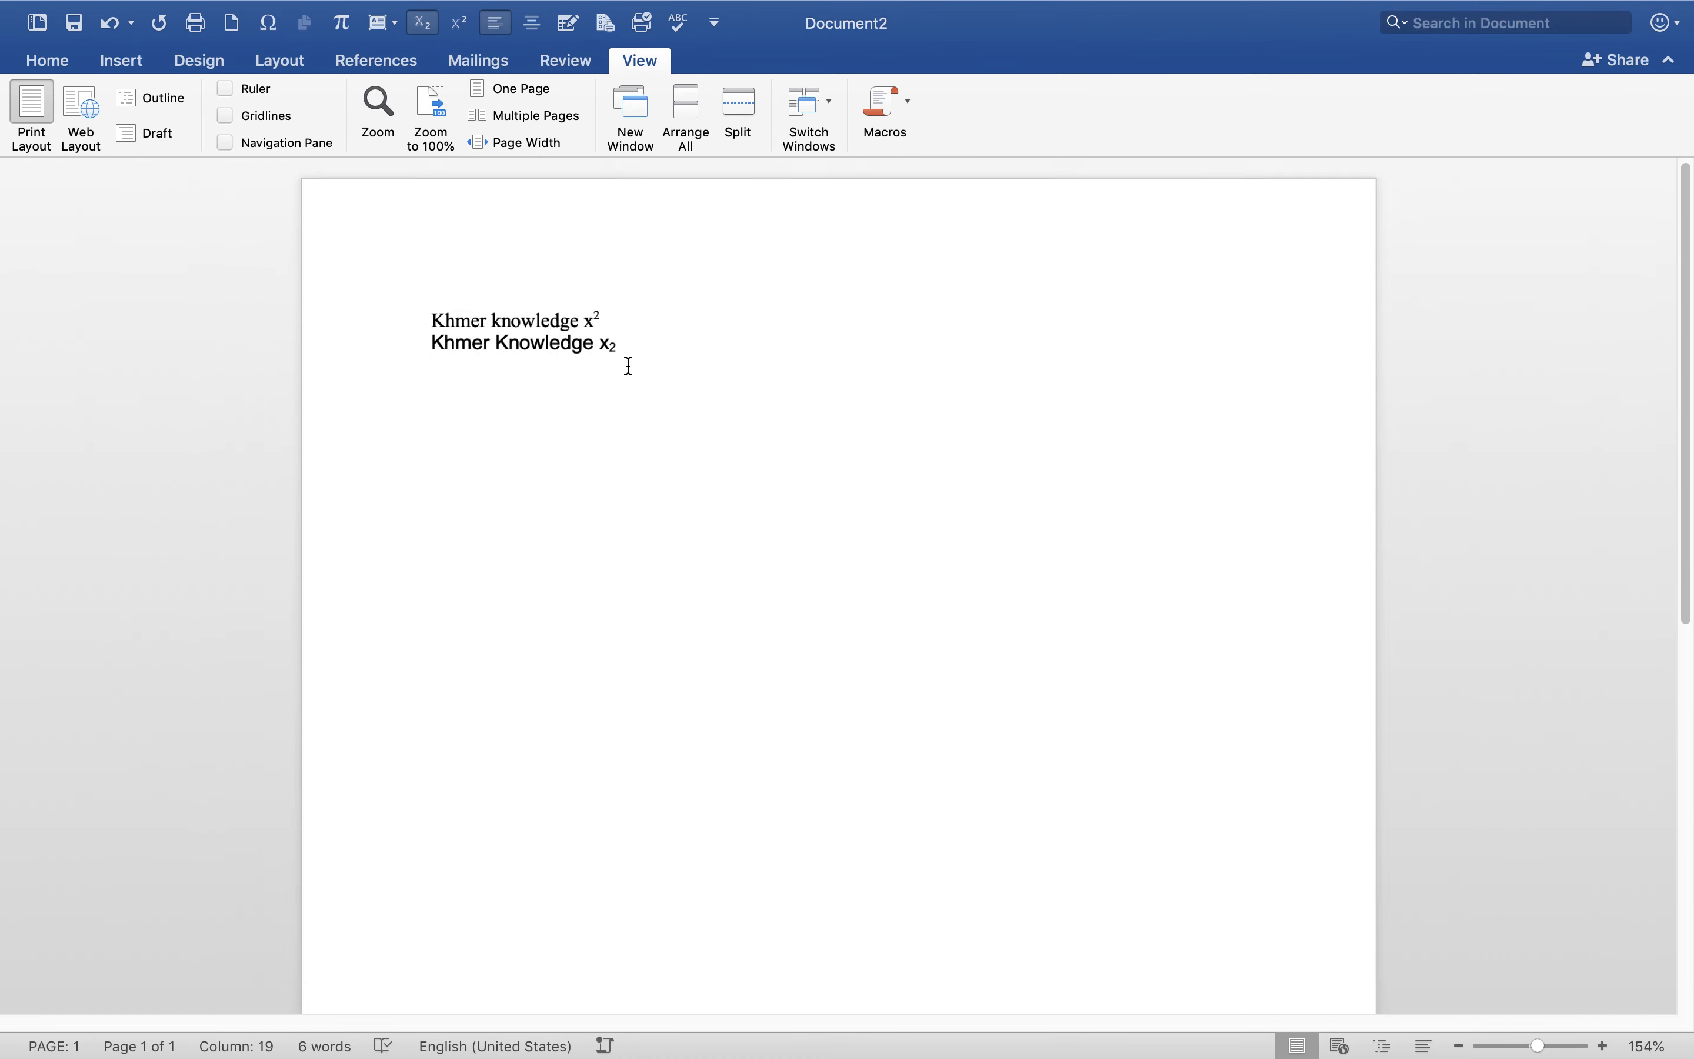
scroll(633, 363, down, 1)
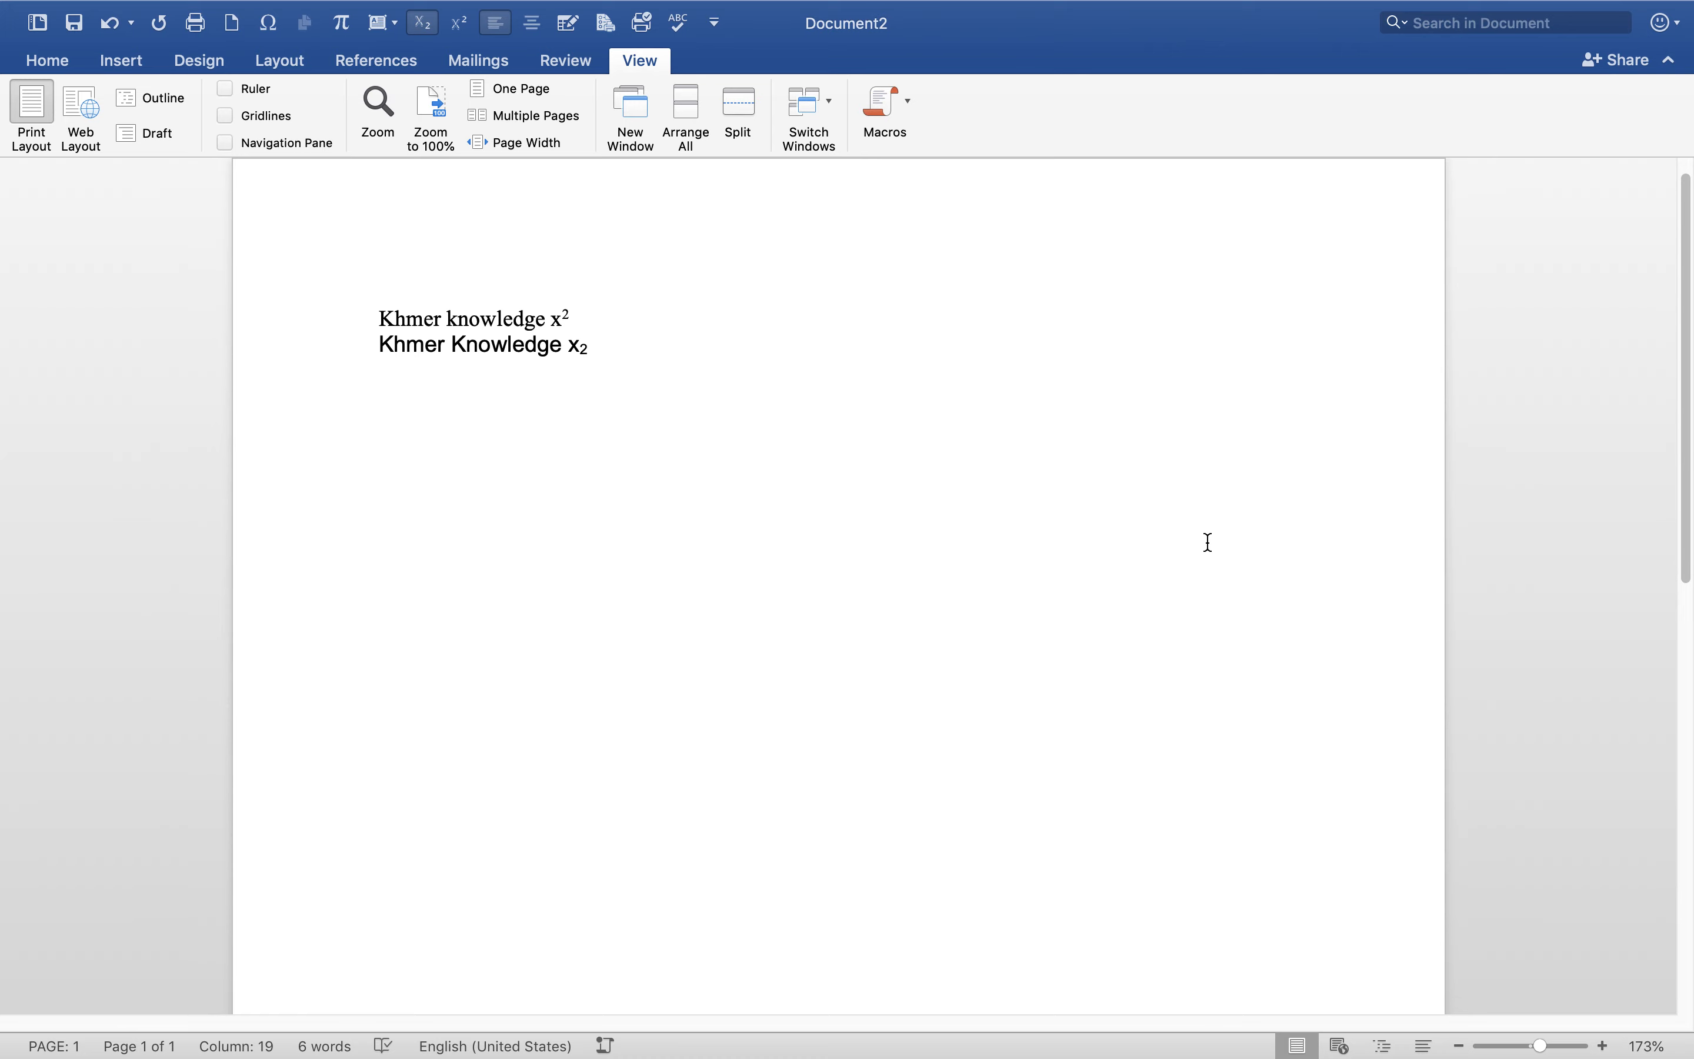
Set the document's zoom level to 199%.
drag(1543, 1047, 1543, 1050)
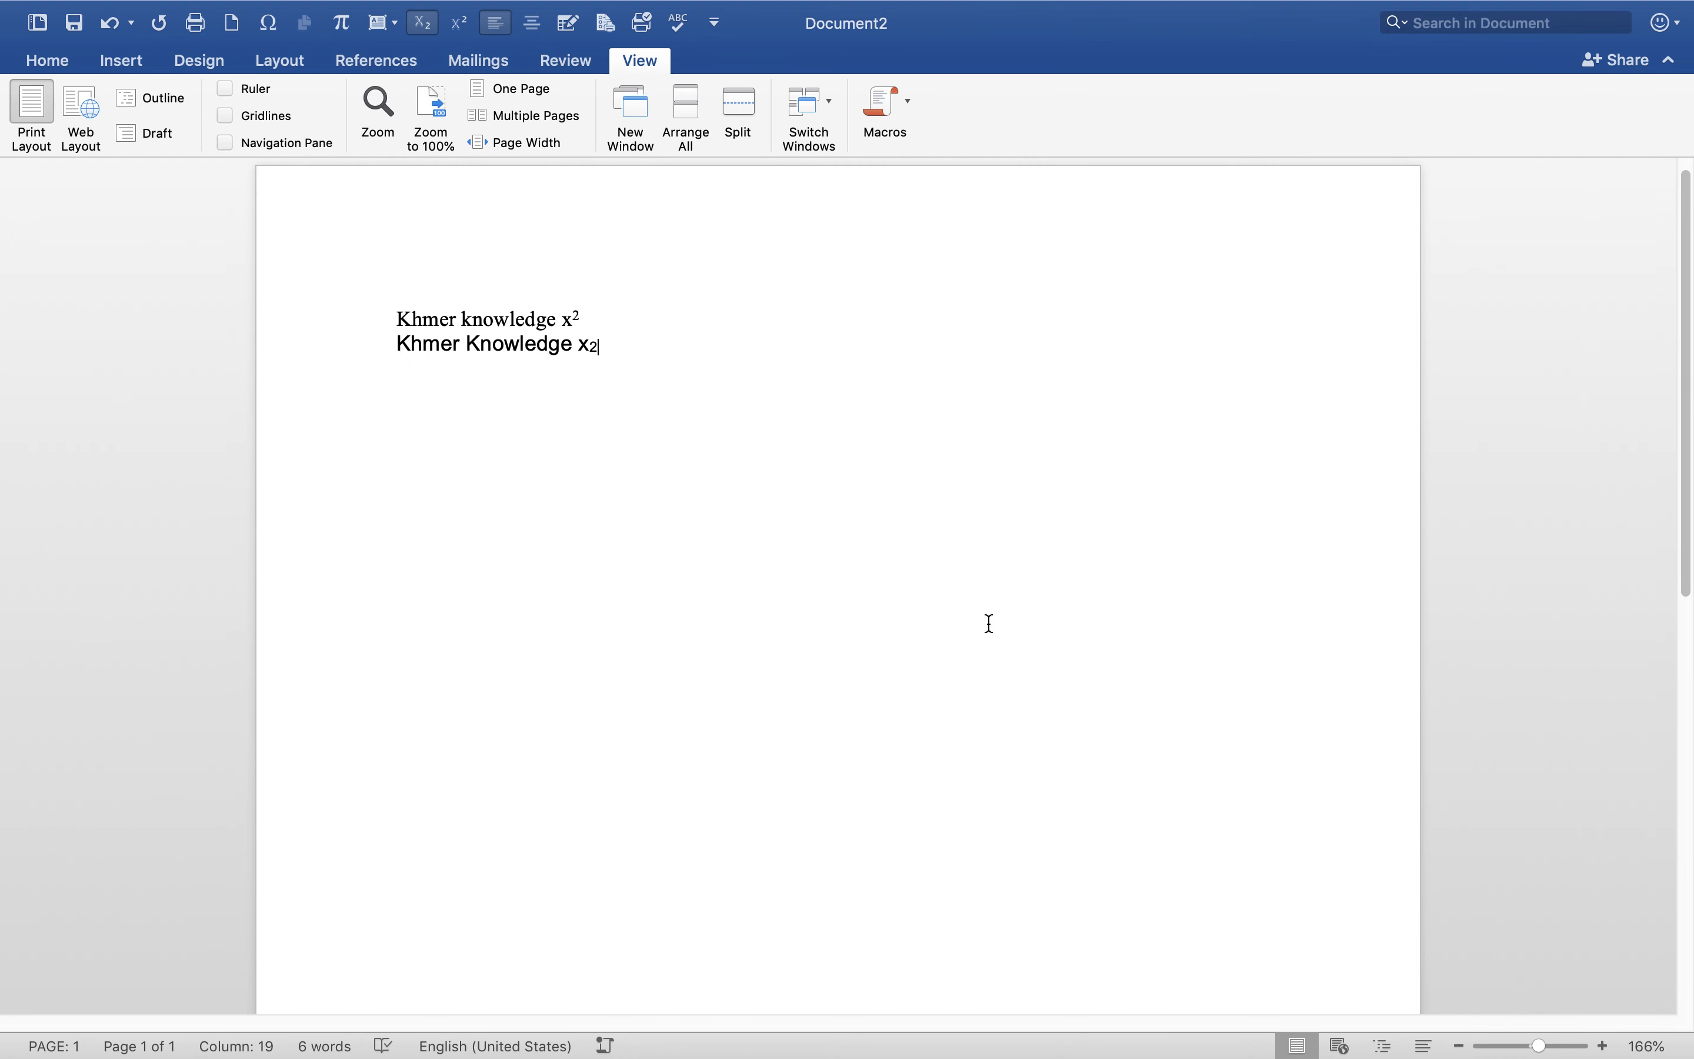
scroll(670, 344, down, 3)
scroll(945, 539, up, 4)
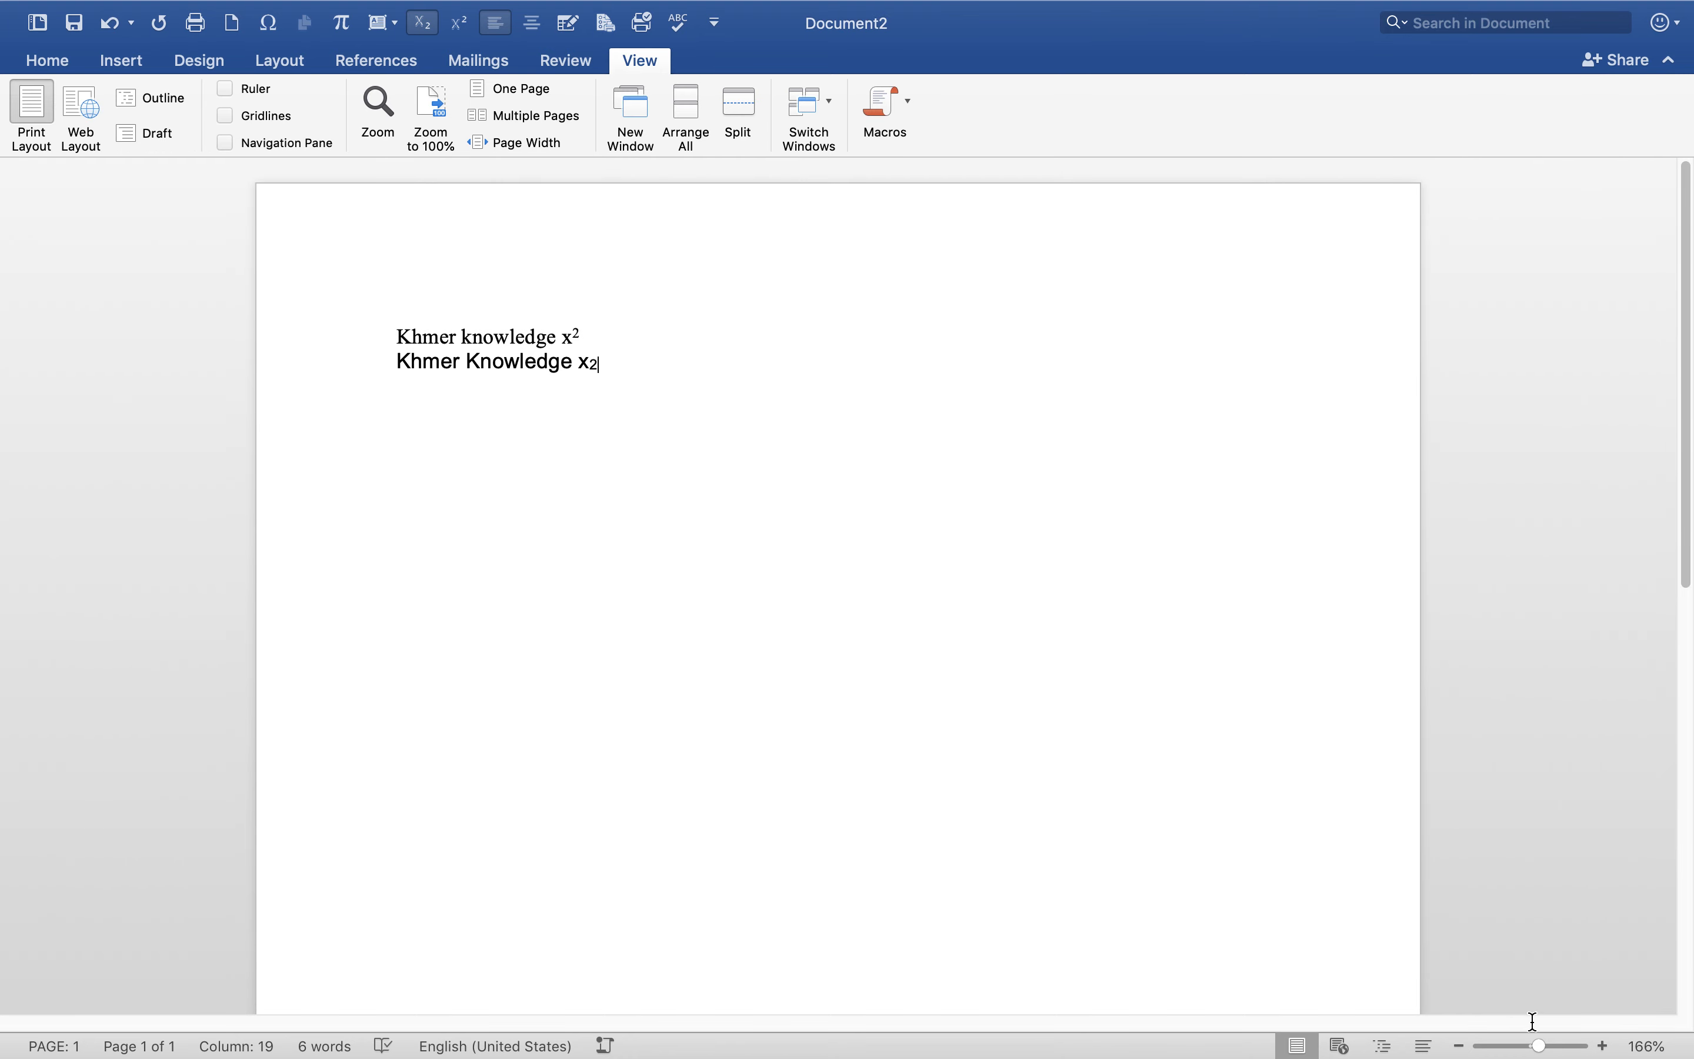
drag(1544, 1048, 1547, 1050)
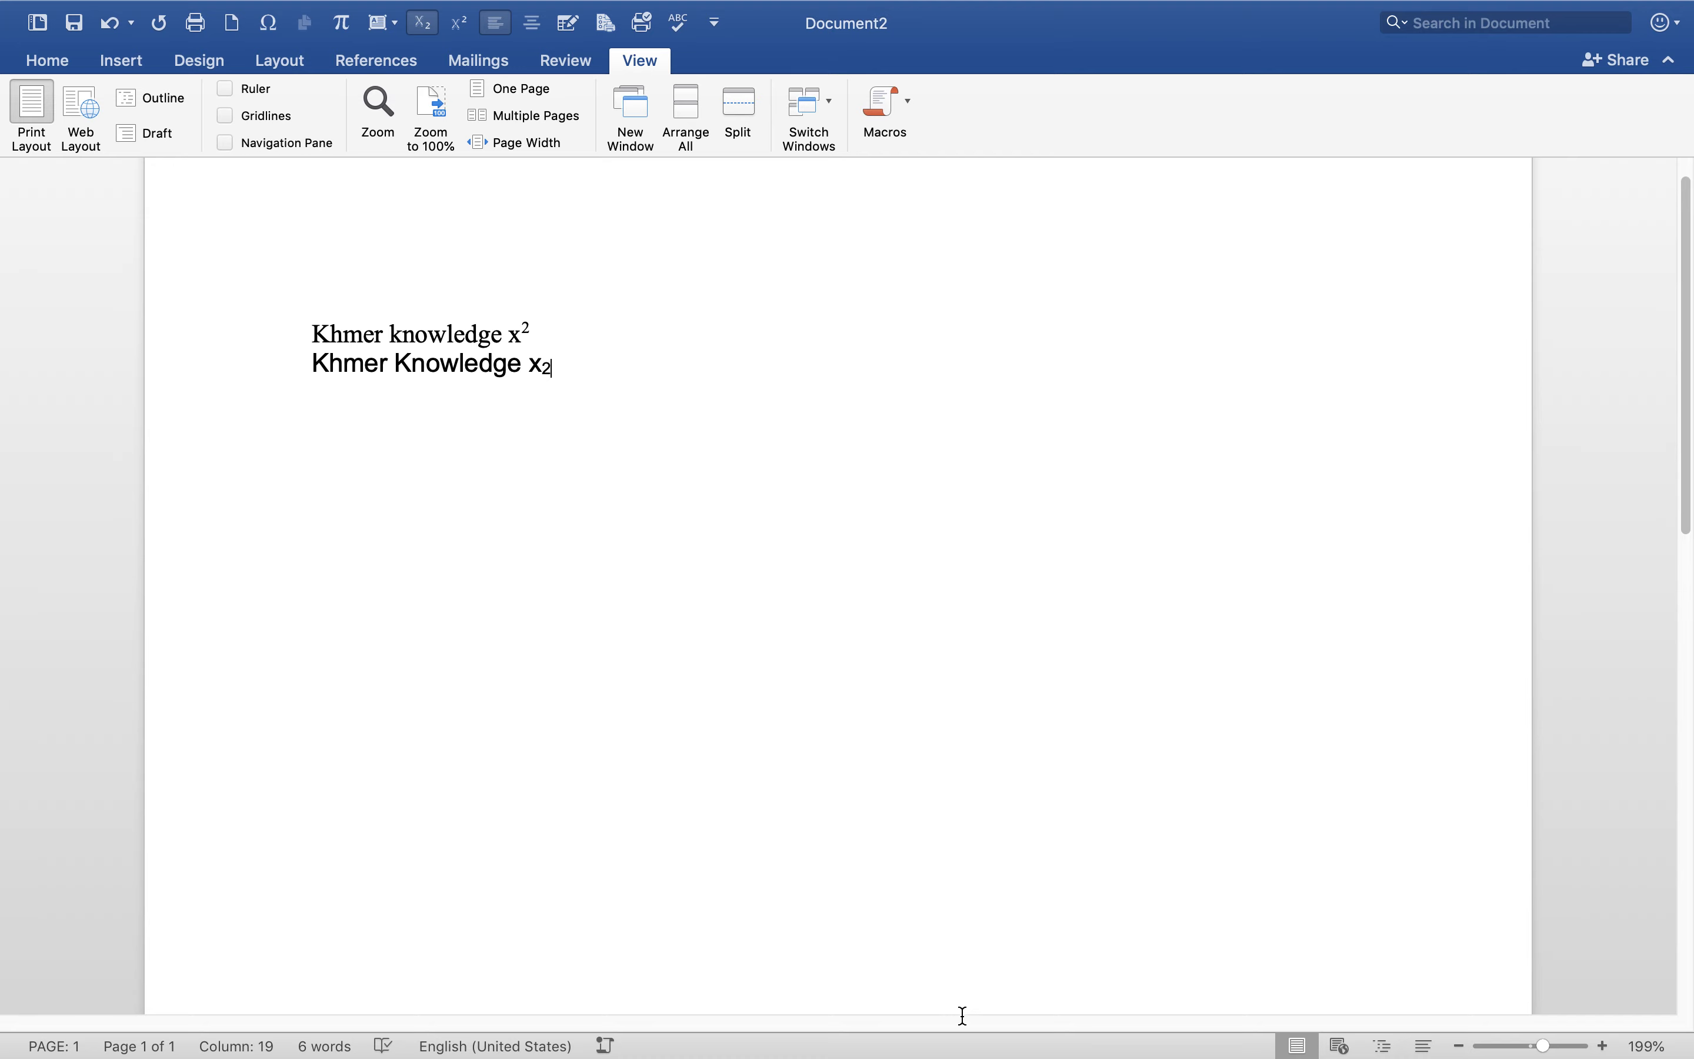
Show Section, Character Count (with spaces) and Line Number in the status bar, and start a new line below the text.
right_click(752, 1050)
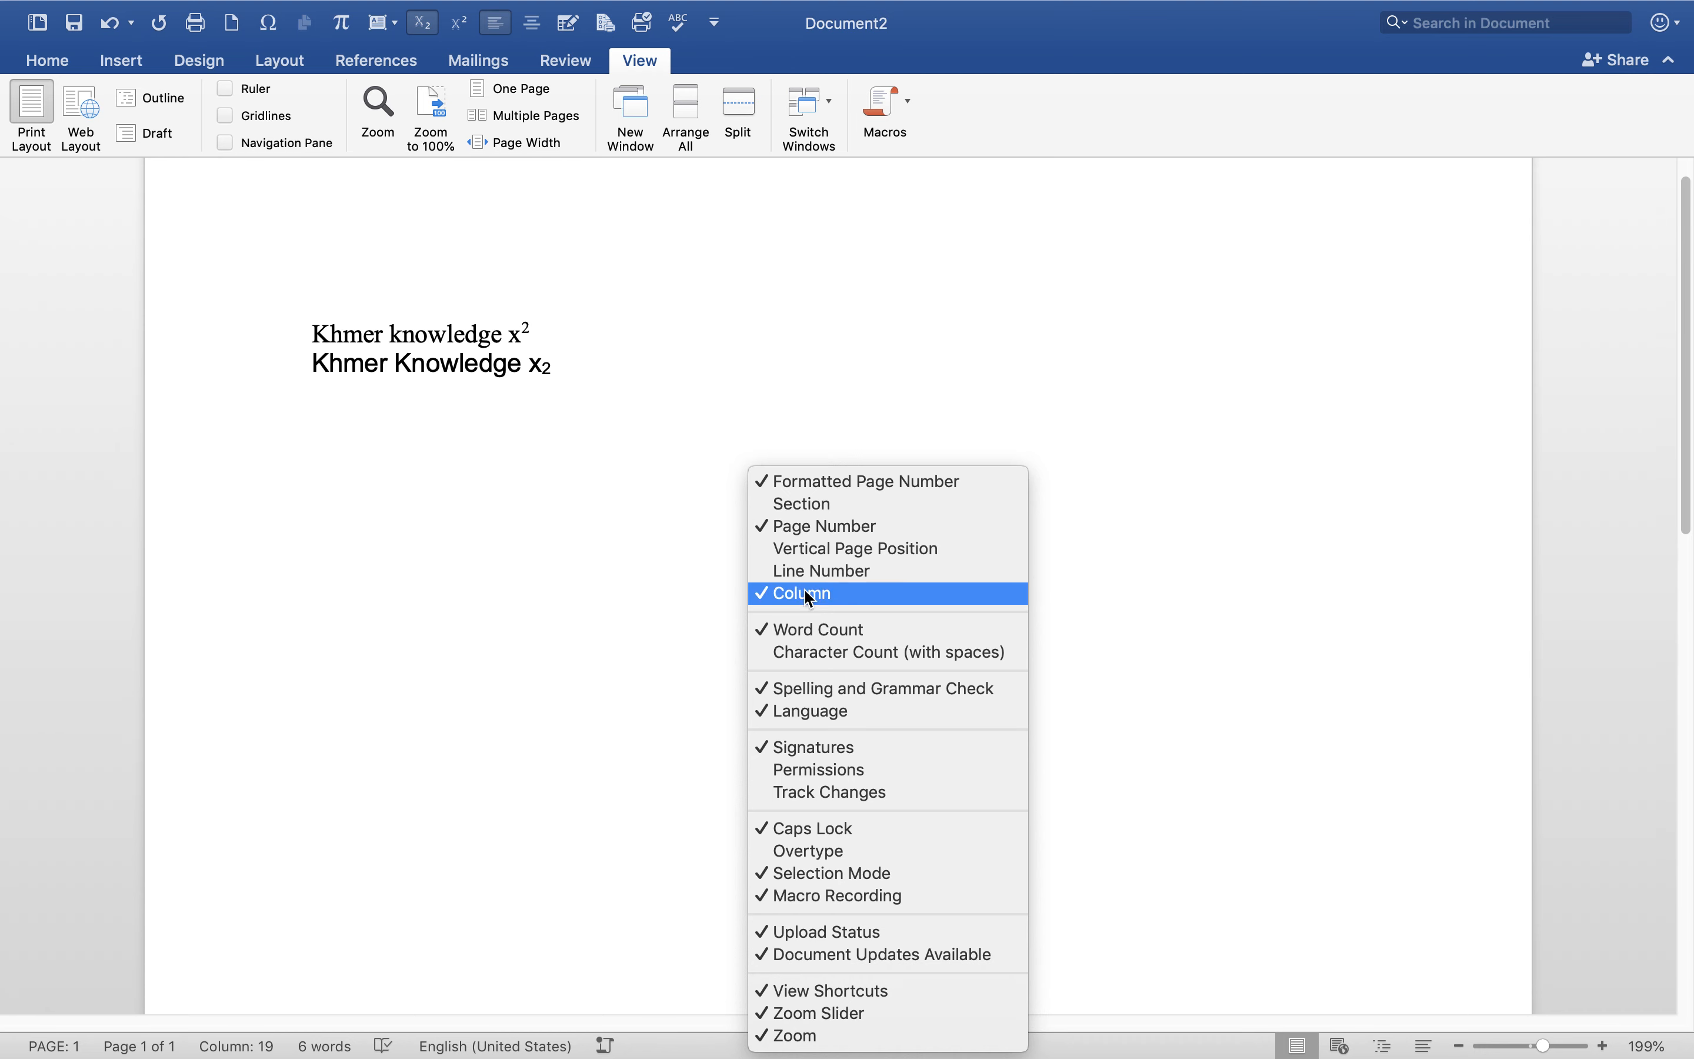
click(806, 506)
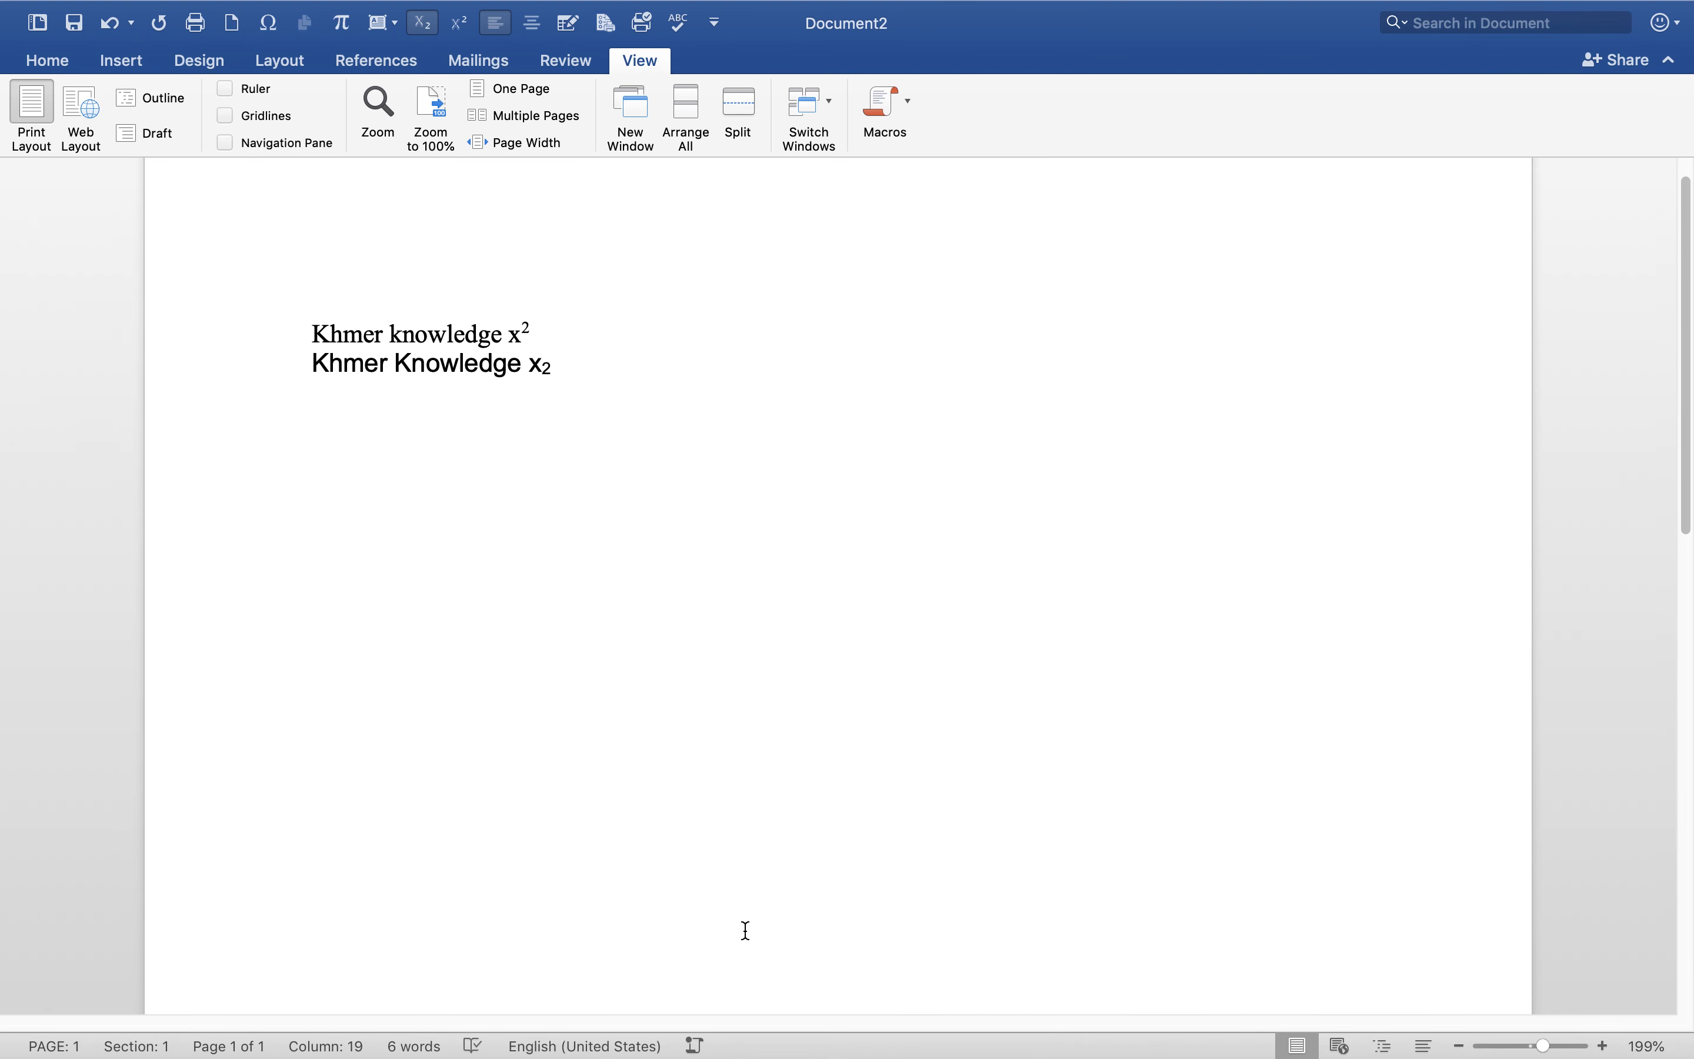
right_click(812, 1051)
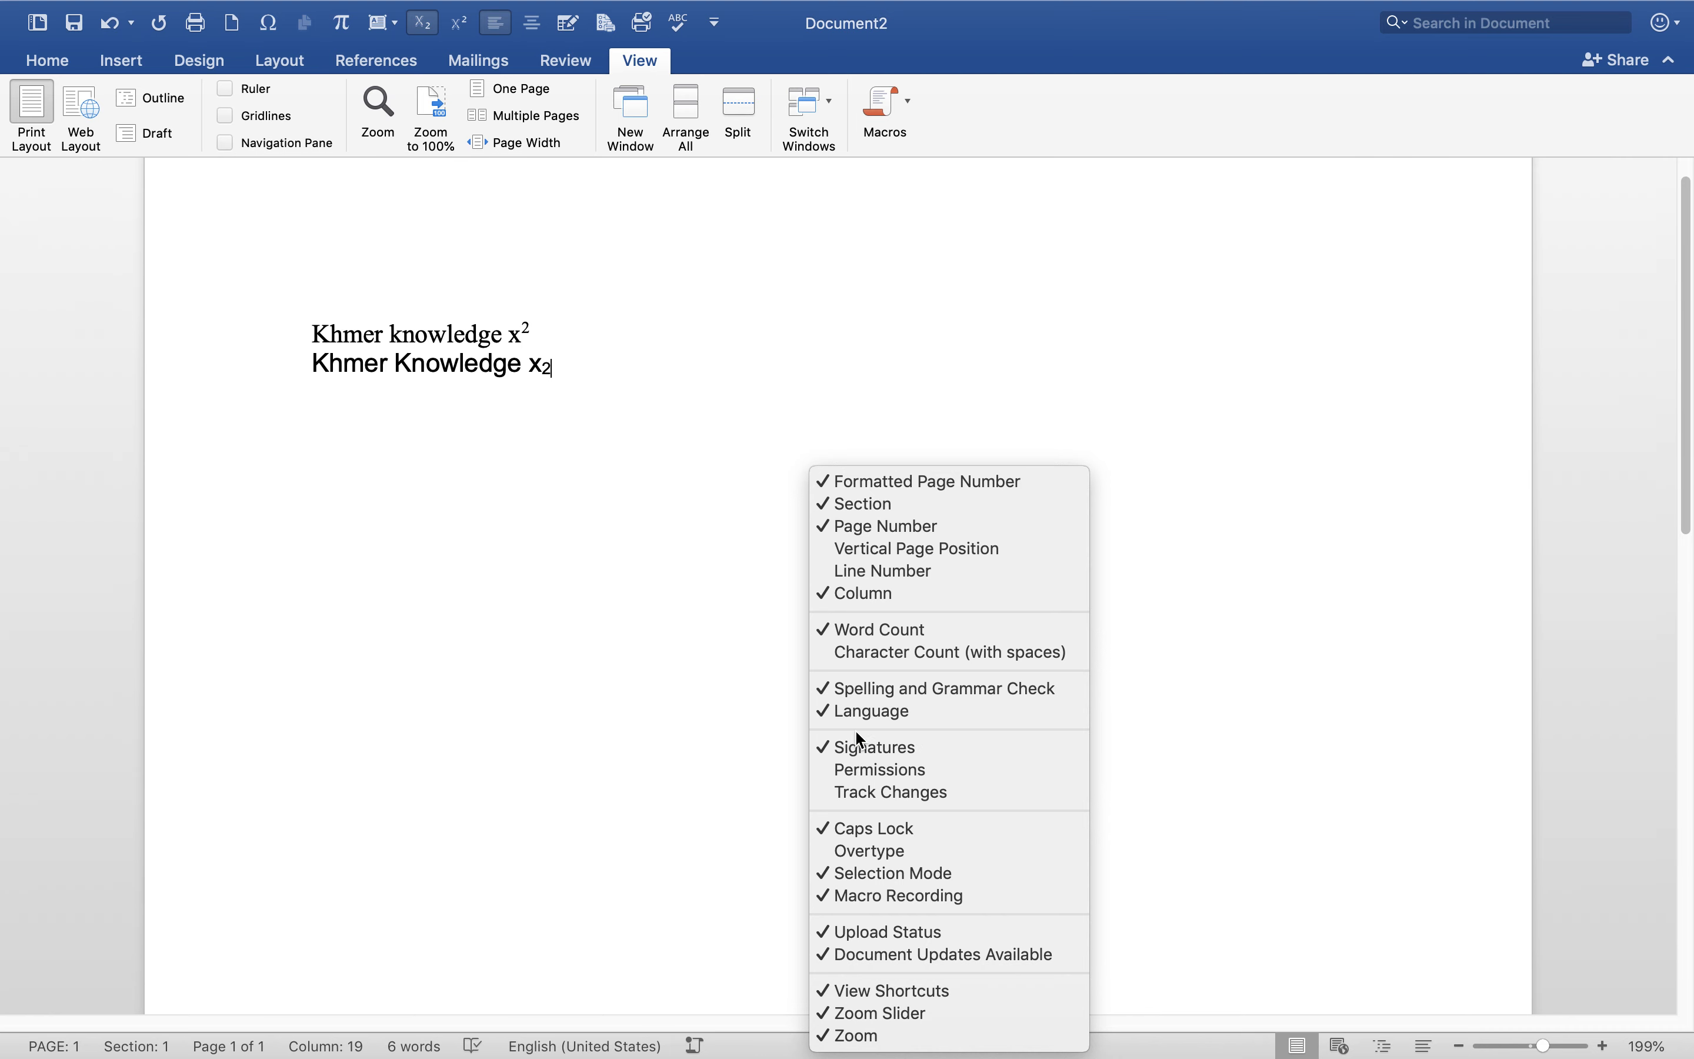
click(879, 656)
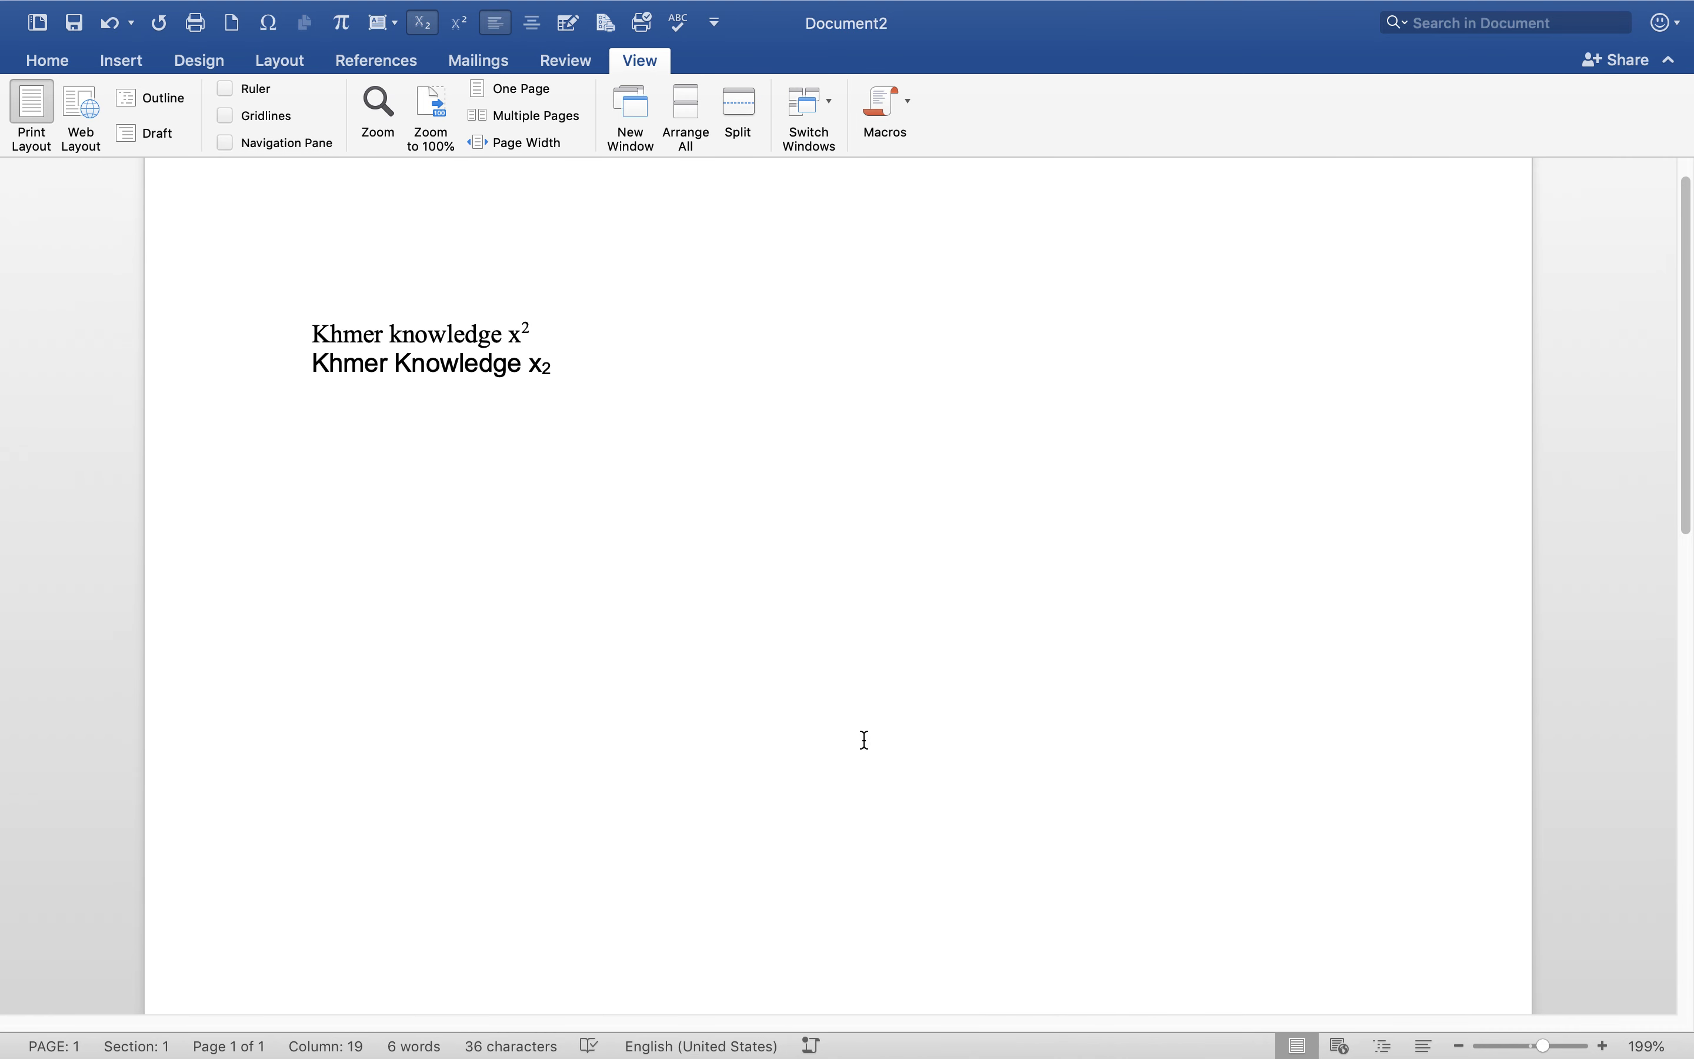
right_click(935, 1053)
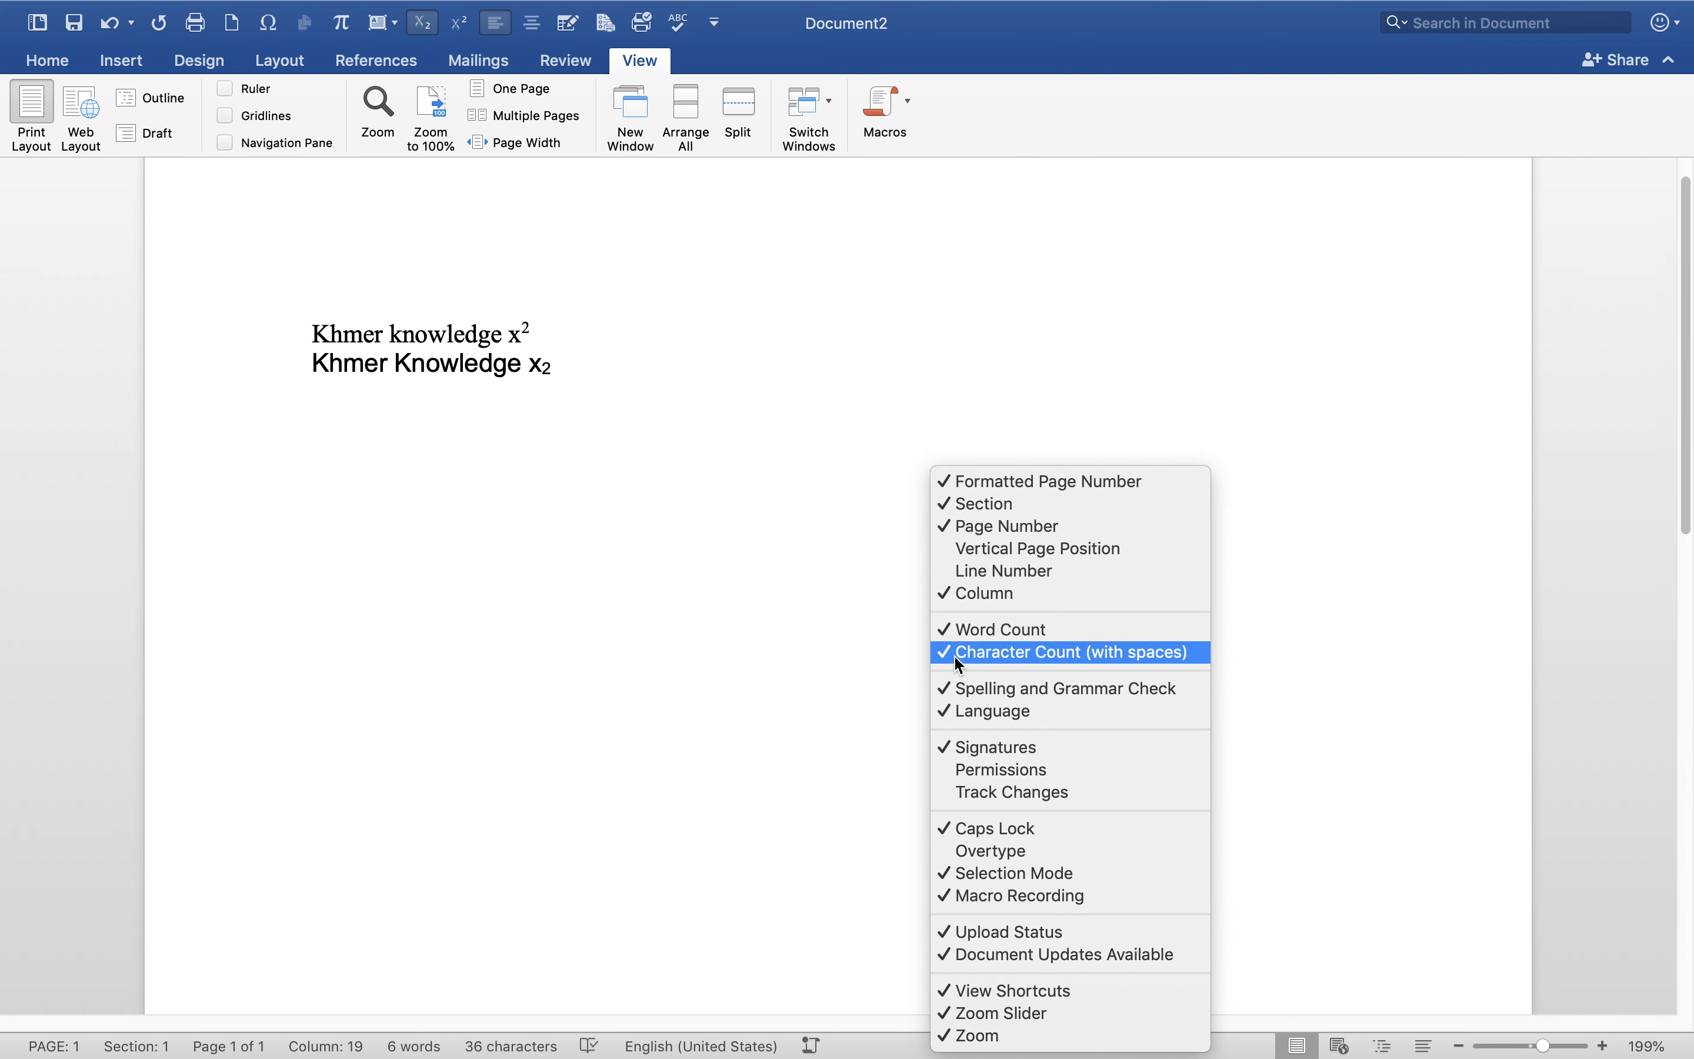
click(985, 578)
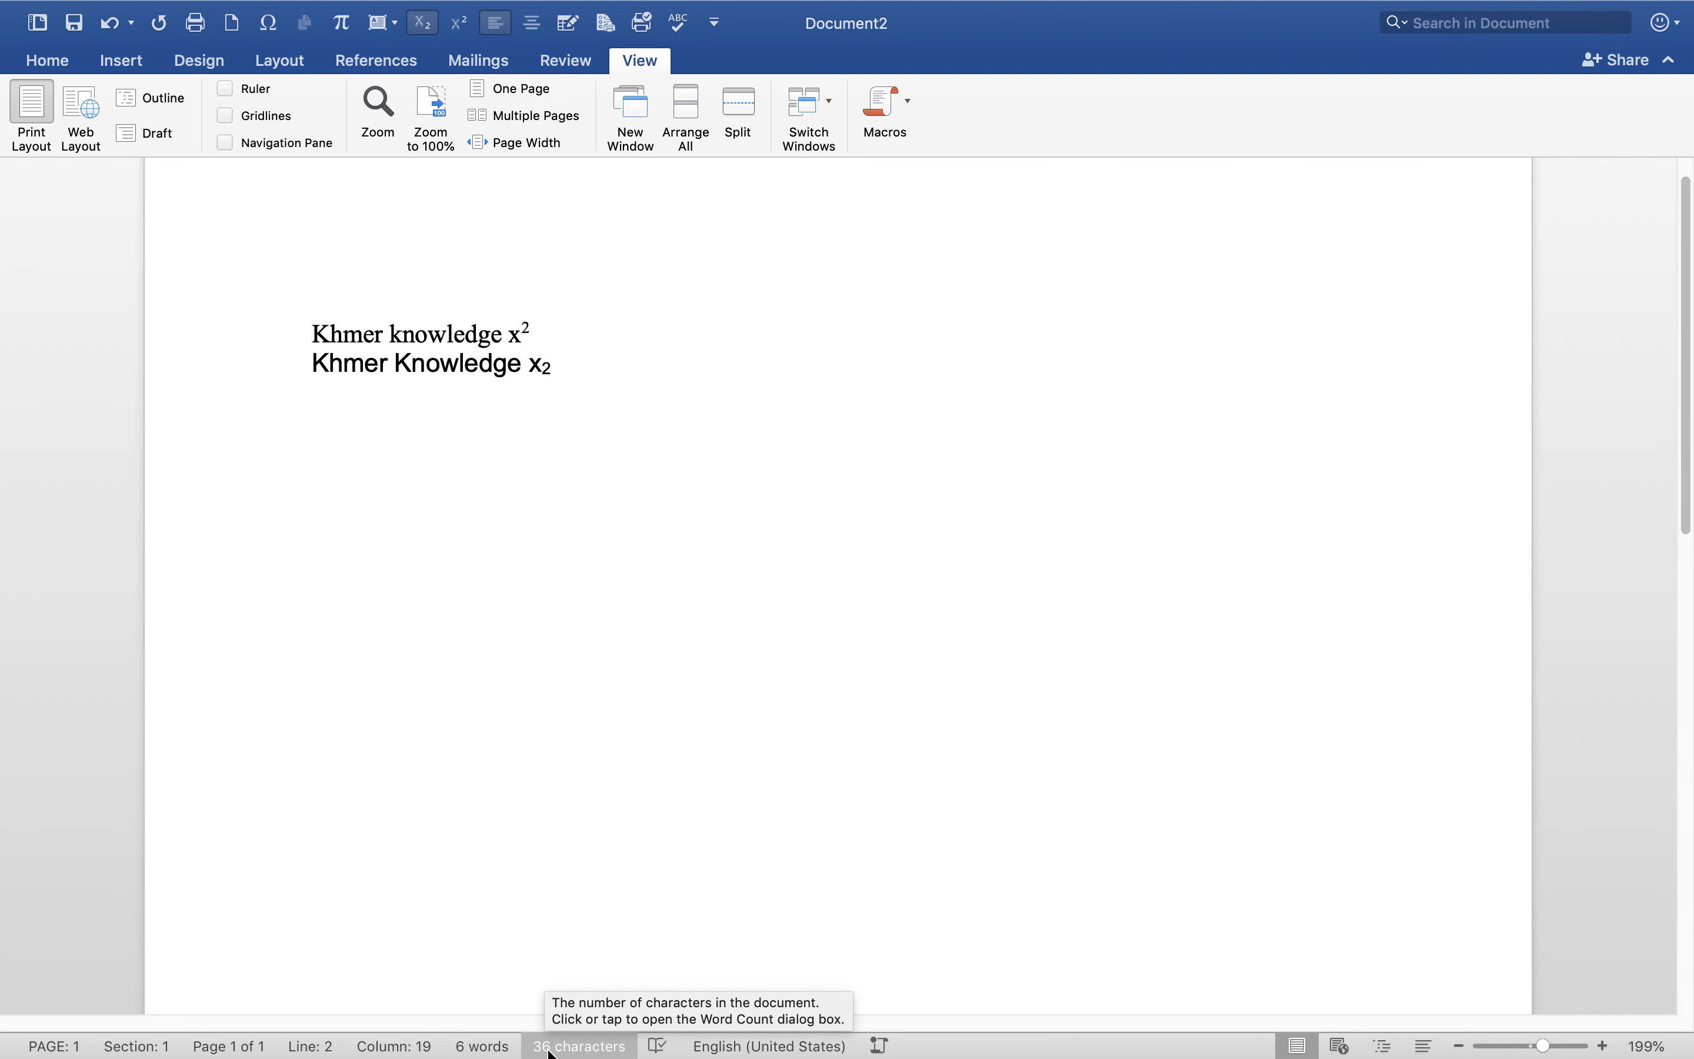
key(Return)
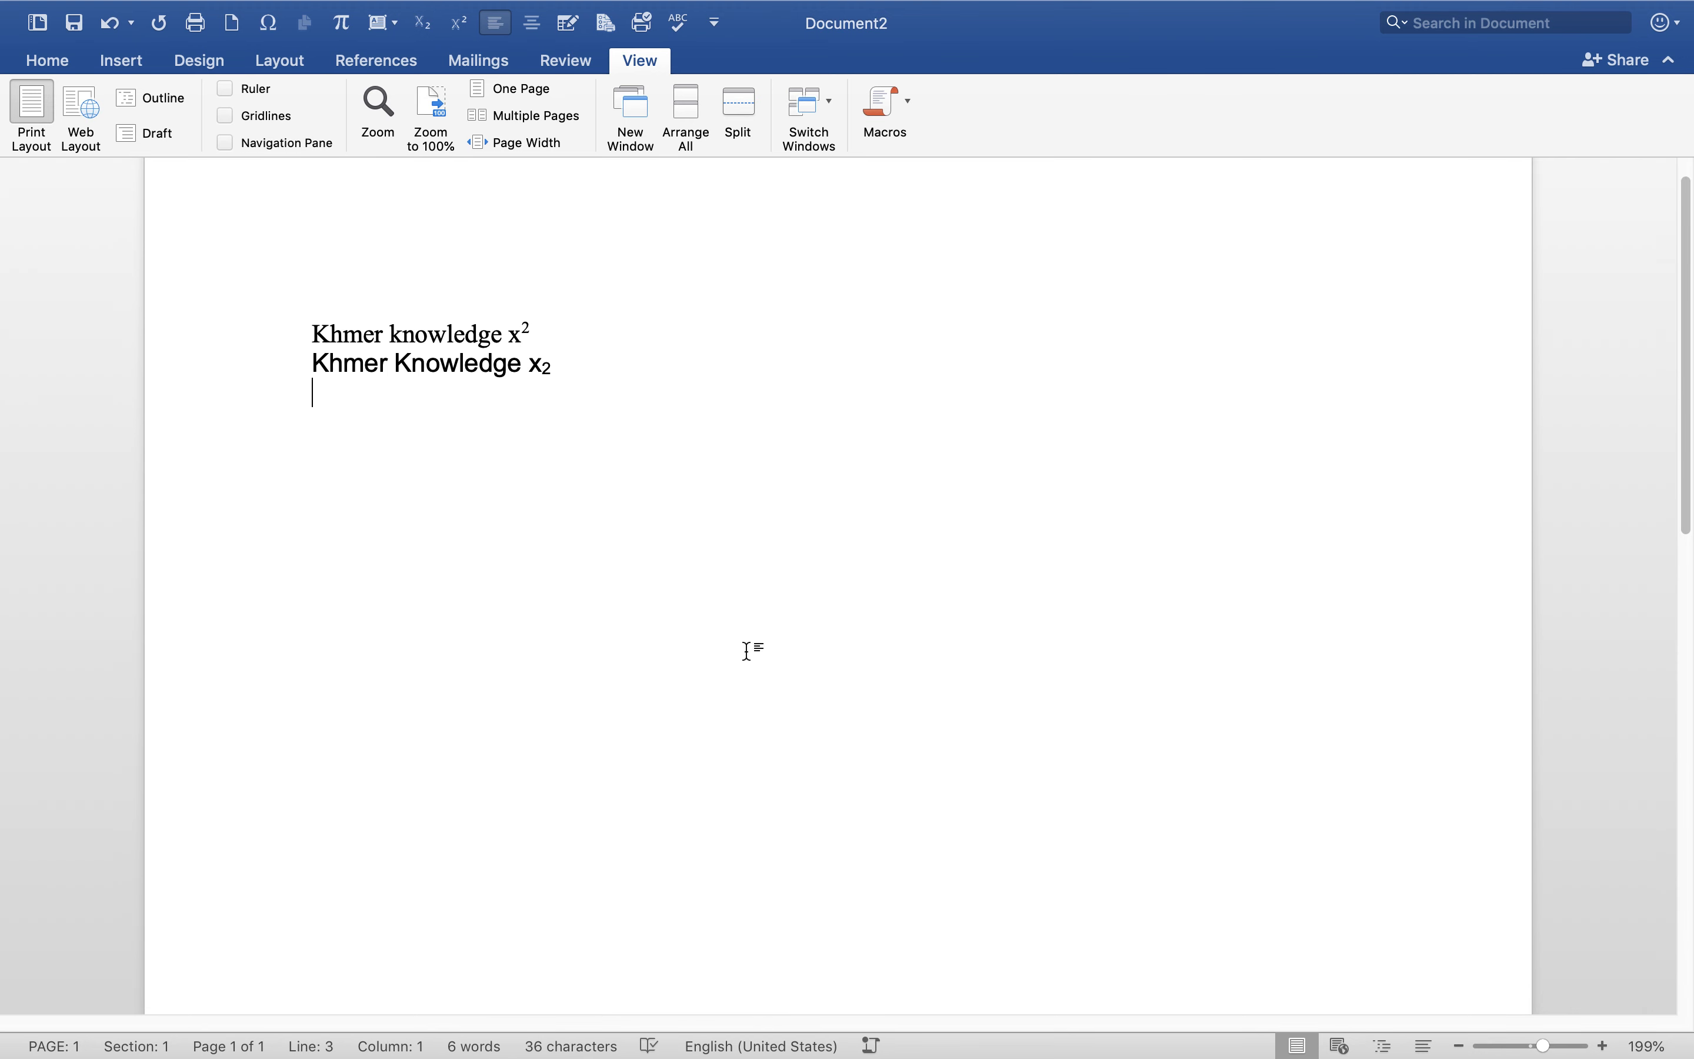
click(47, 61)
click(646, 323)
click(523, 266)
scroll(515, 275, down, 1)
scroll(516, 274, up, 2)
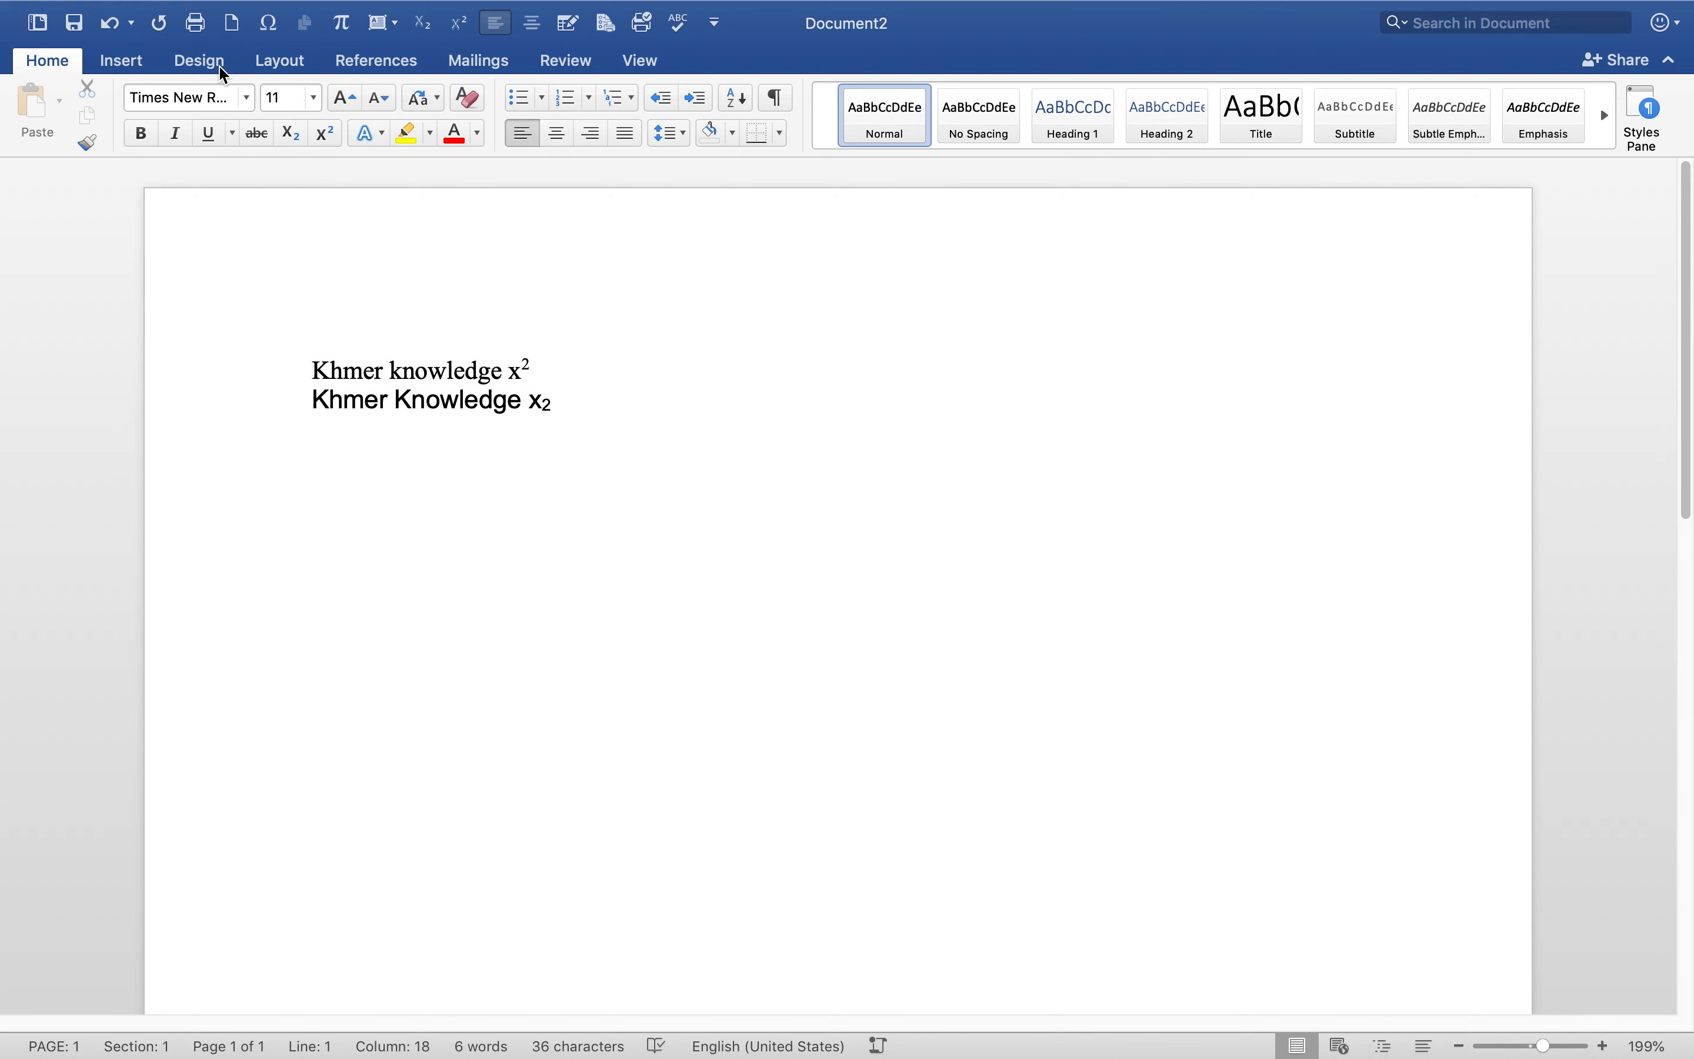
Open the custom margin settings and examine the section, header and footer layout options before returning to the margins.
click(276, 62)
click(36, 129)
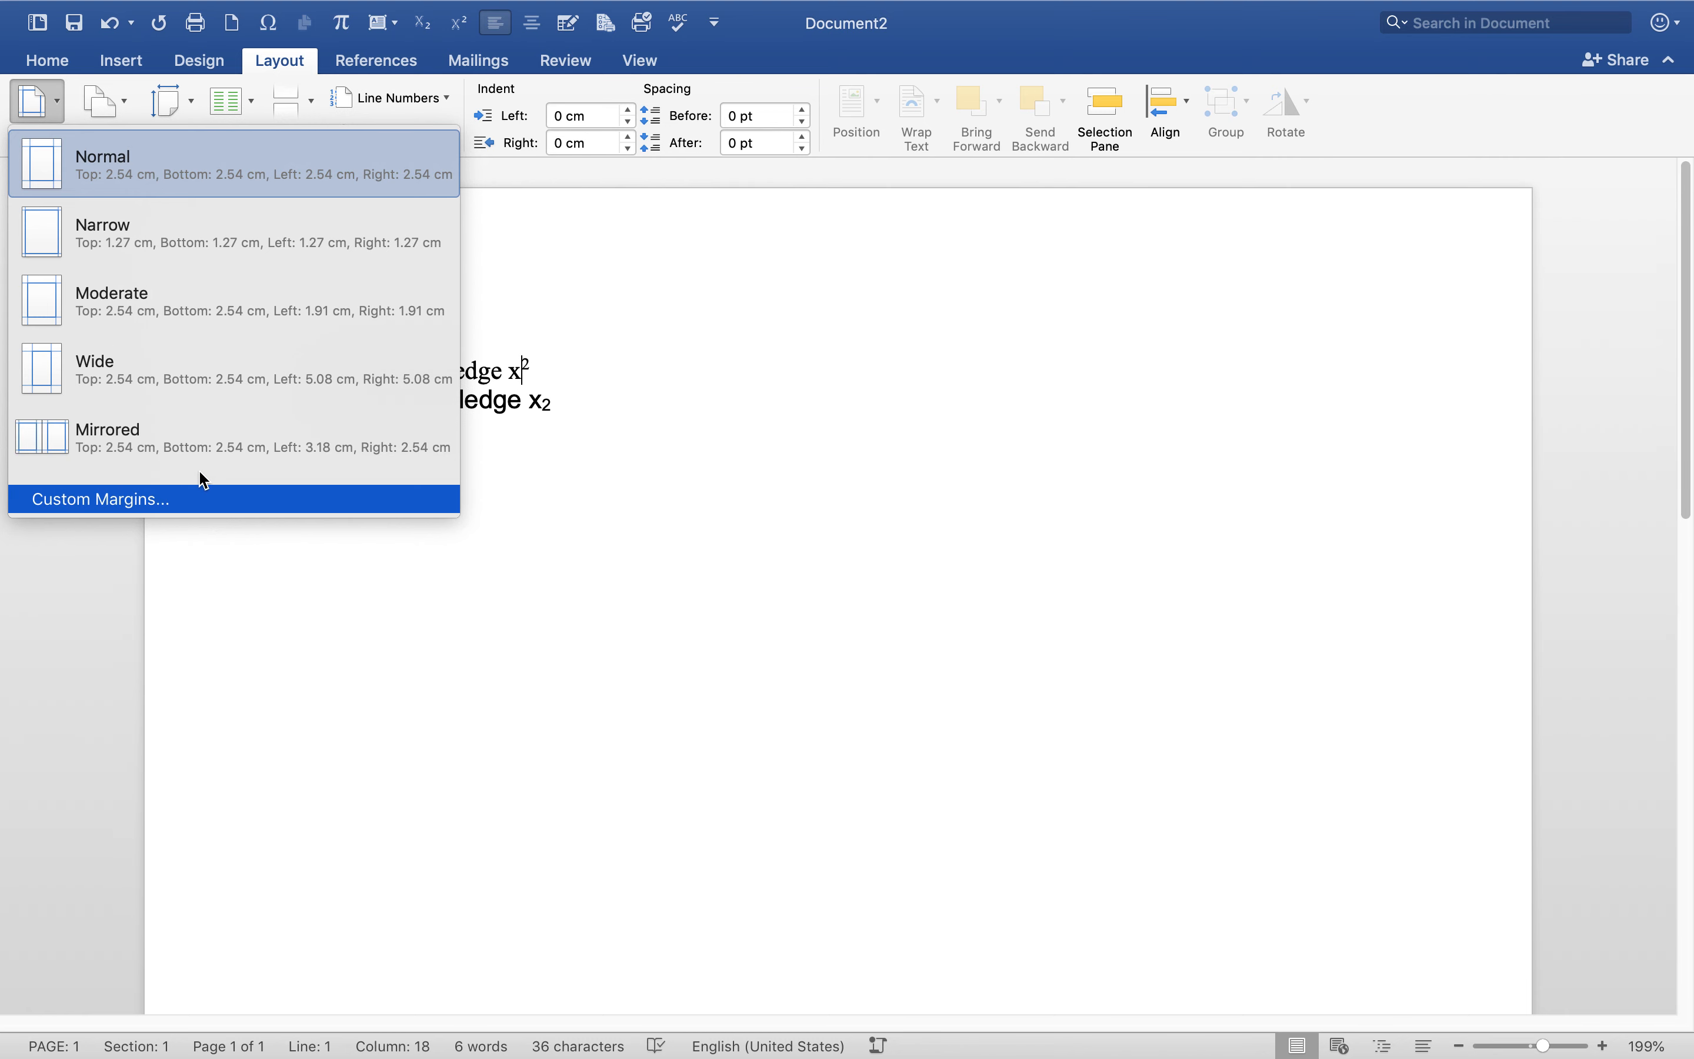
click(192, 499)
drag(692, 123, 759, 107)
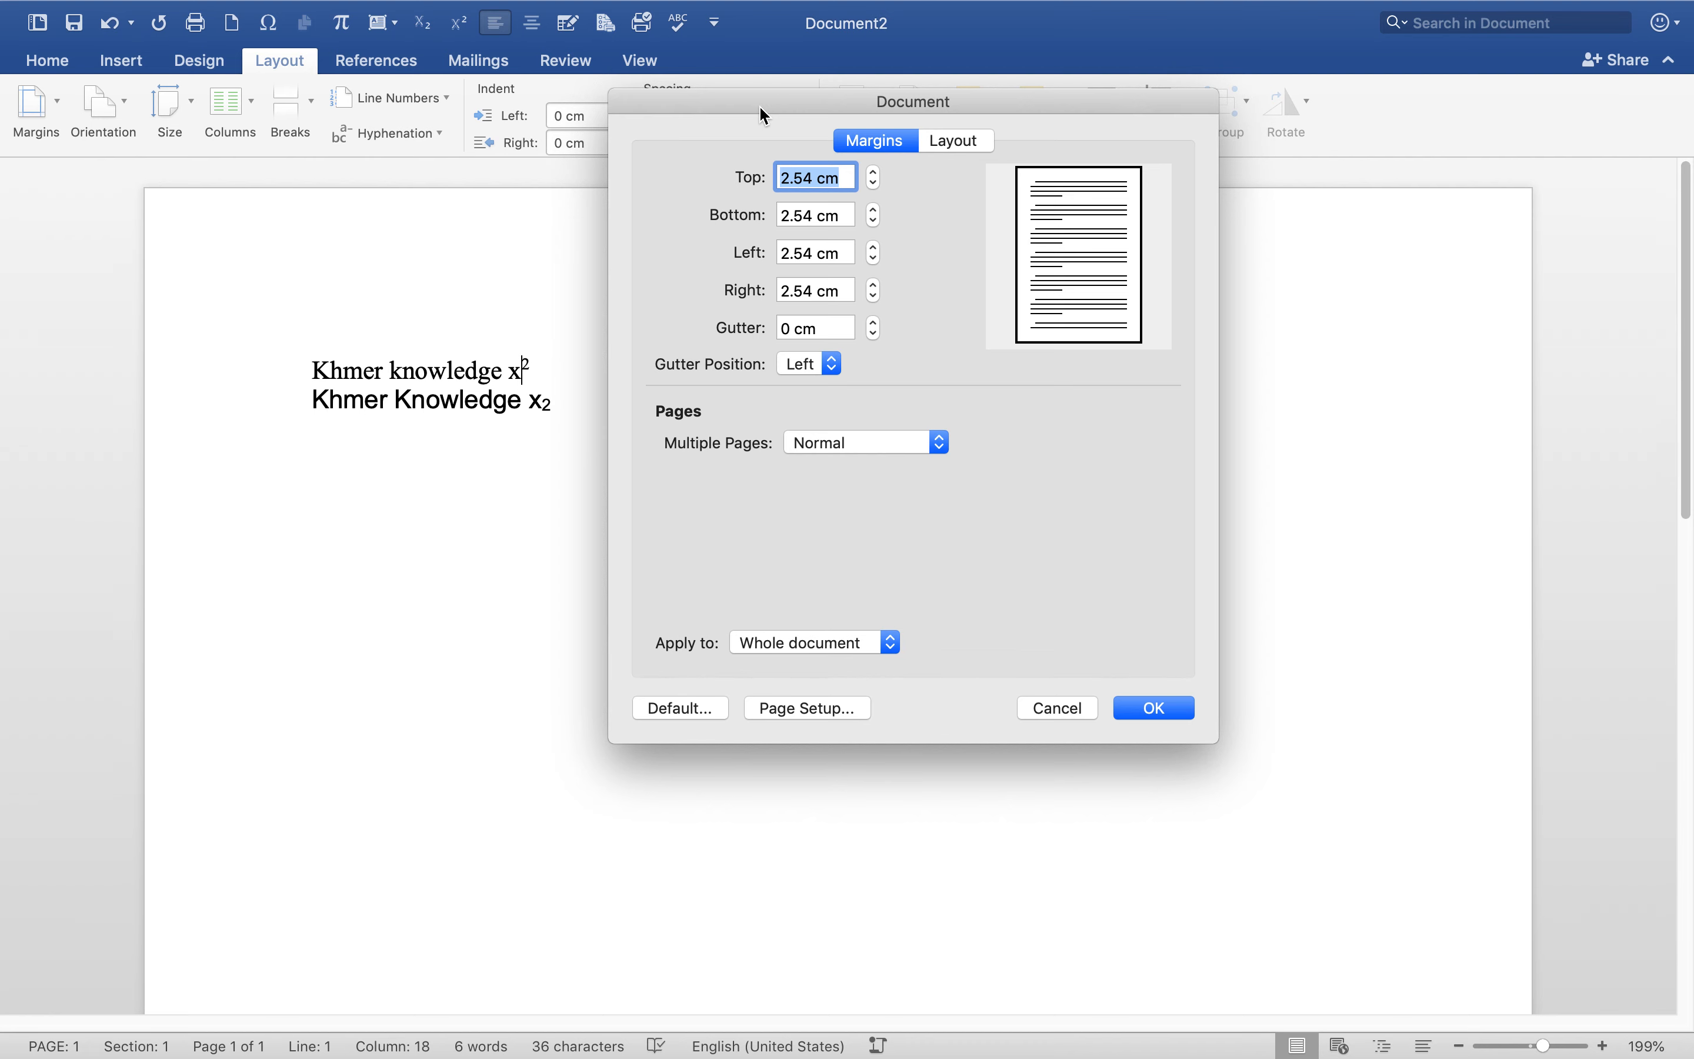
click(953, 141)
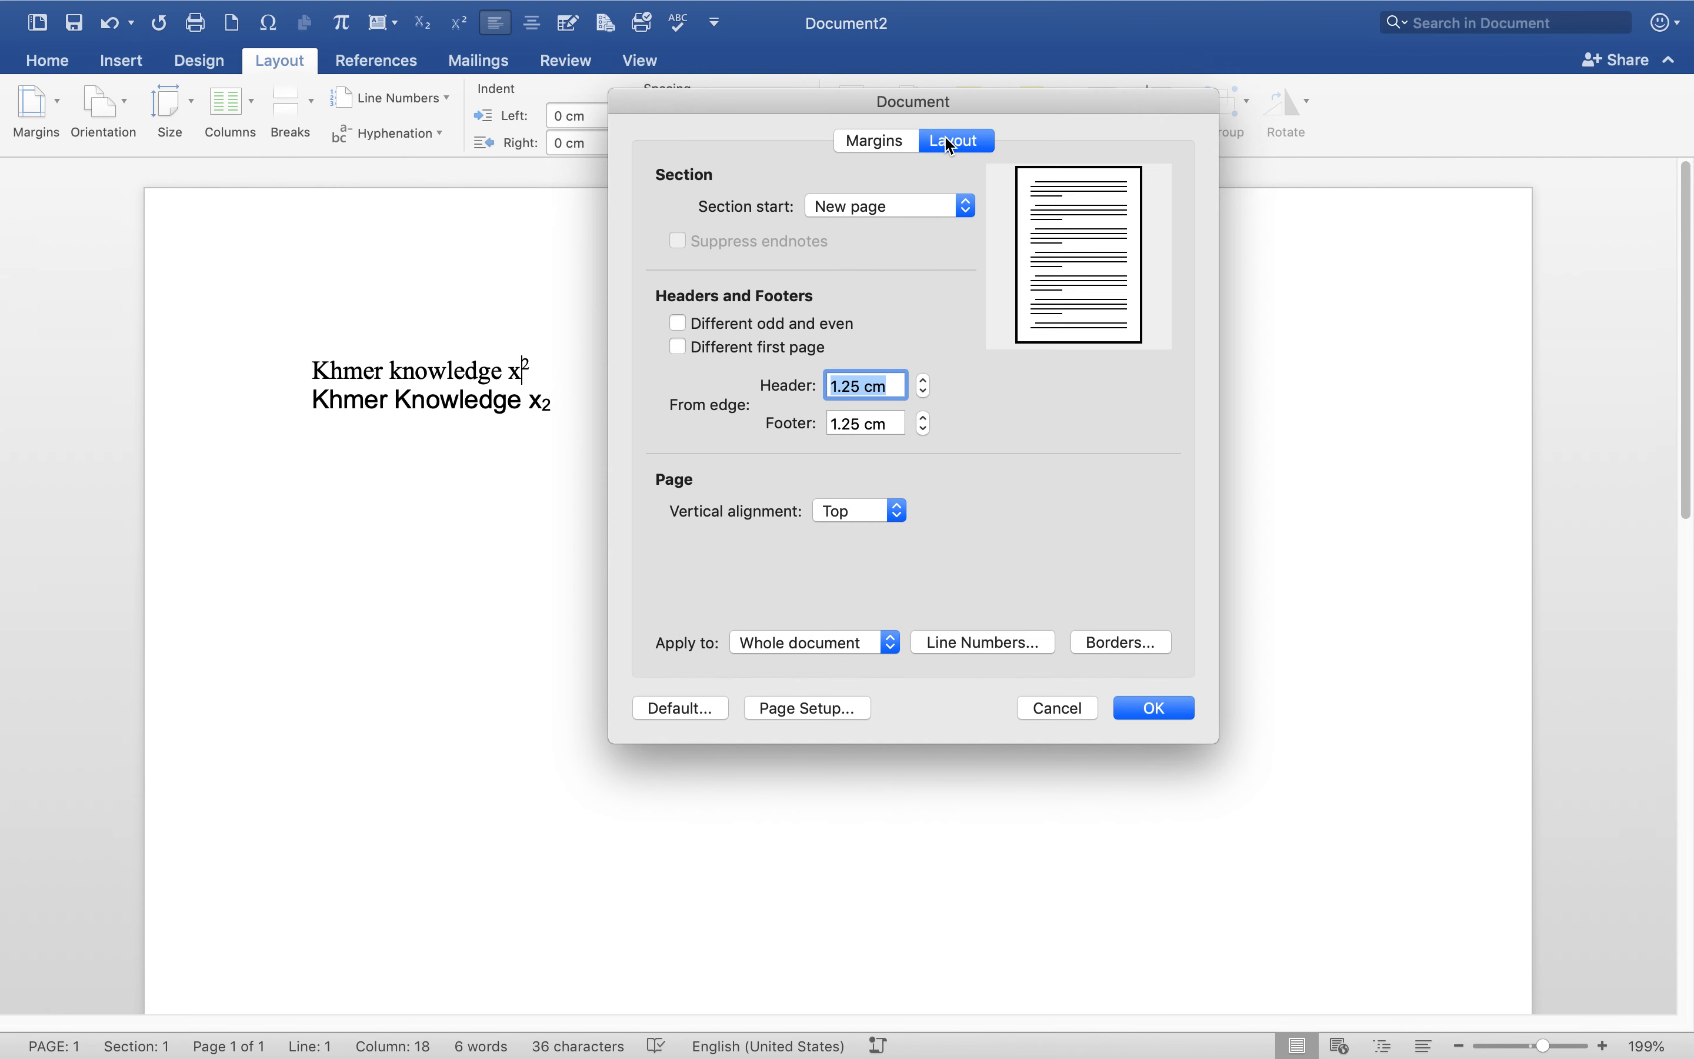
click(877, 143)
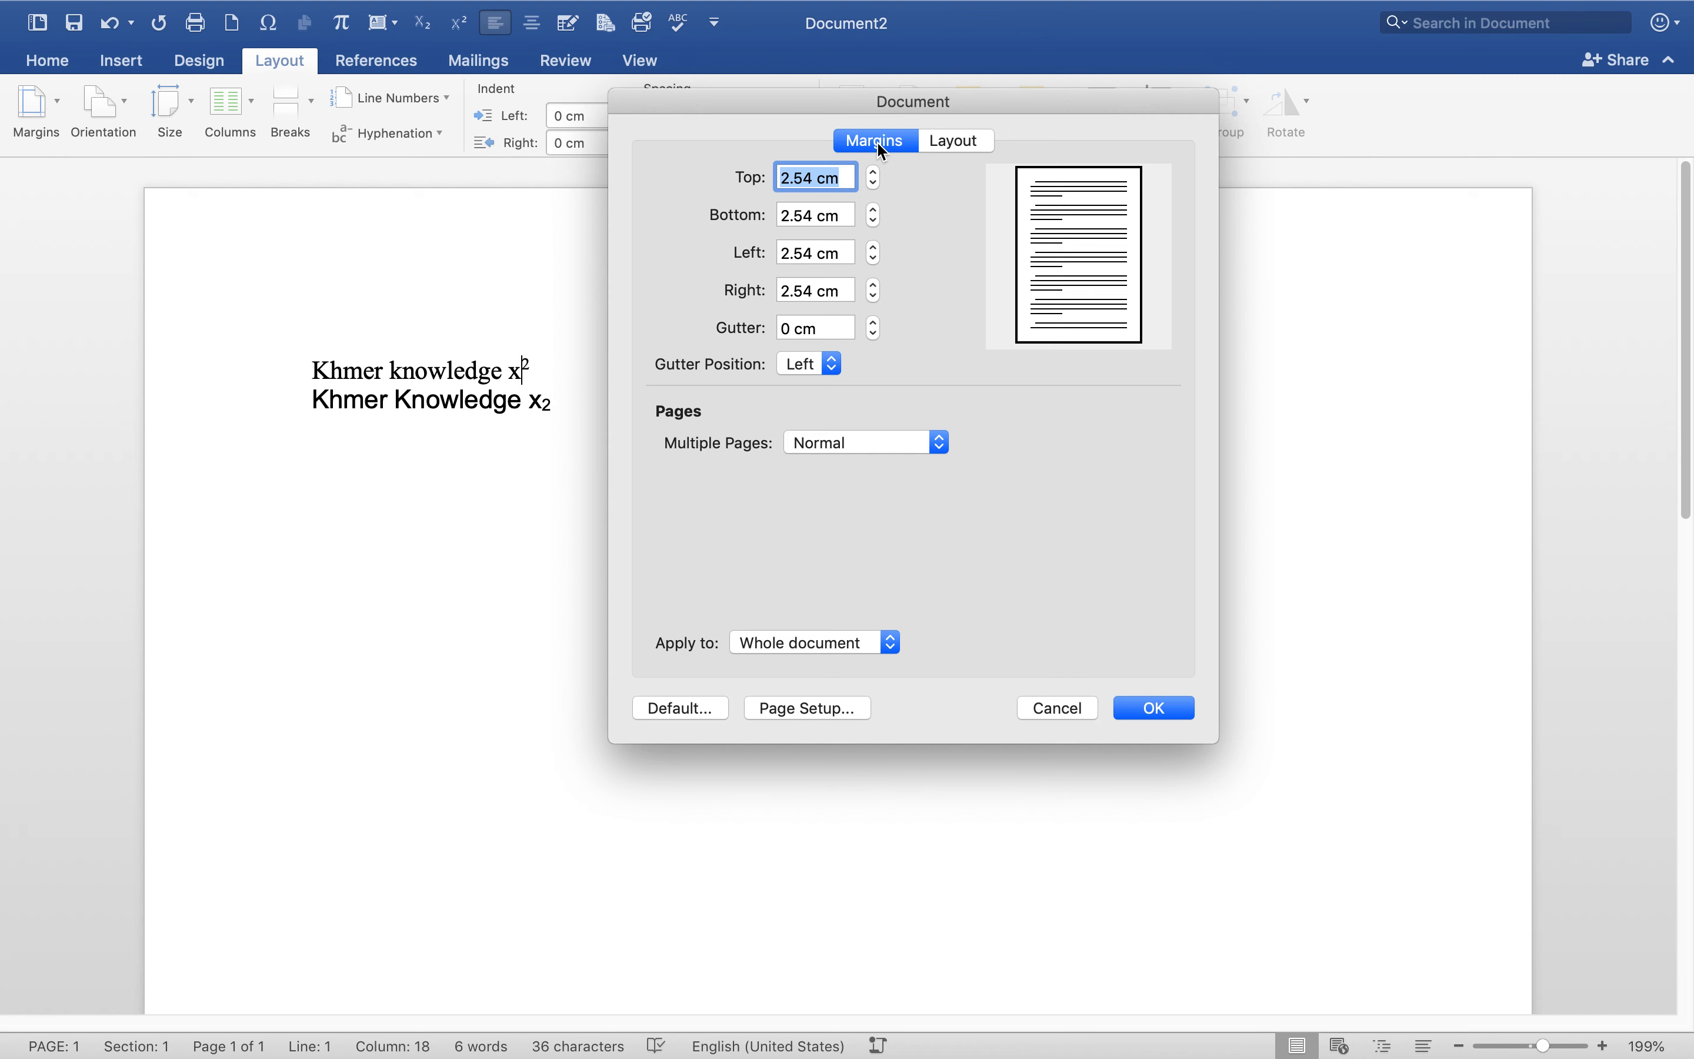
Set the top margin to 2.5 cm, the bottom margin to 2 cm and the left margin to 2.5 cm.
click(873, 184)
click(874, 221)
click(874, 222)
click(873, 221)
click(873, 221)
click(874, 222)
click(874, 221)
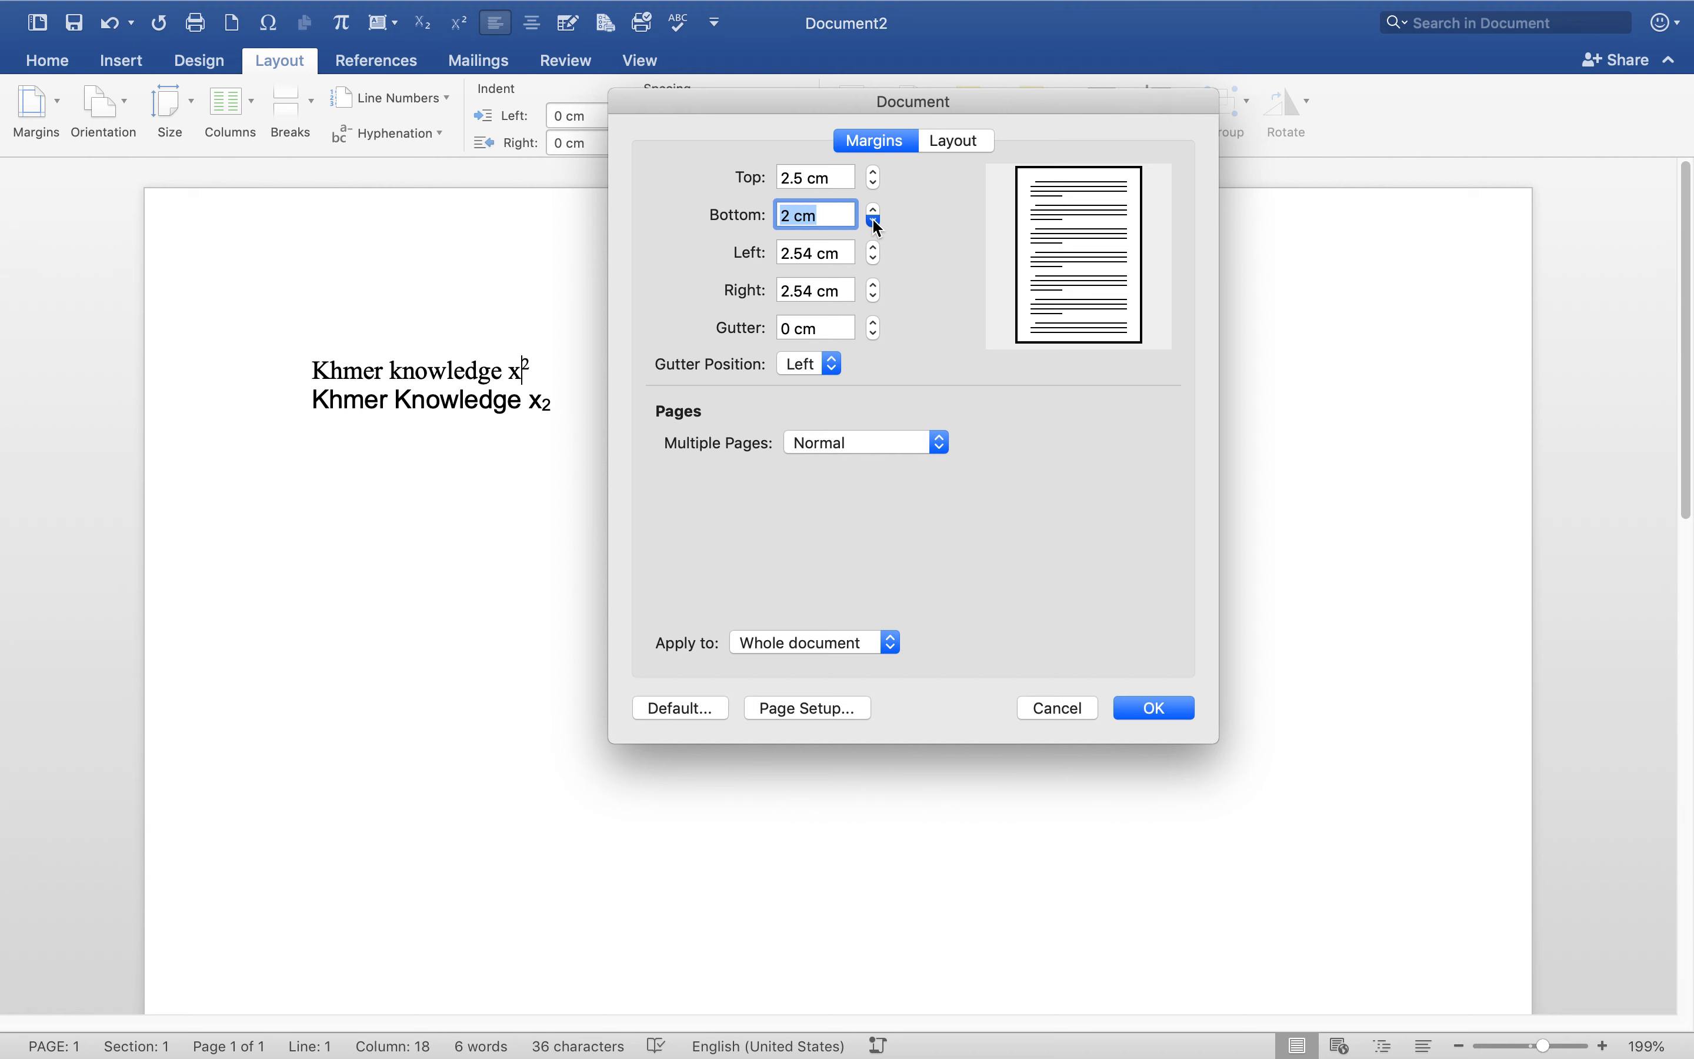
click(874, 257)
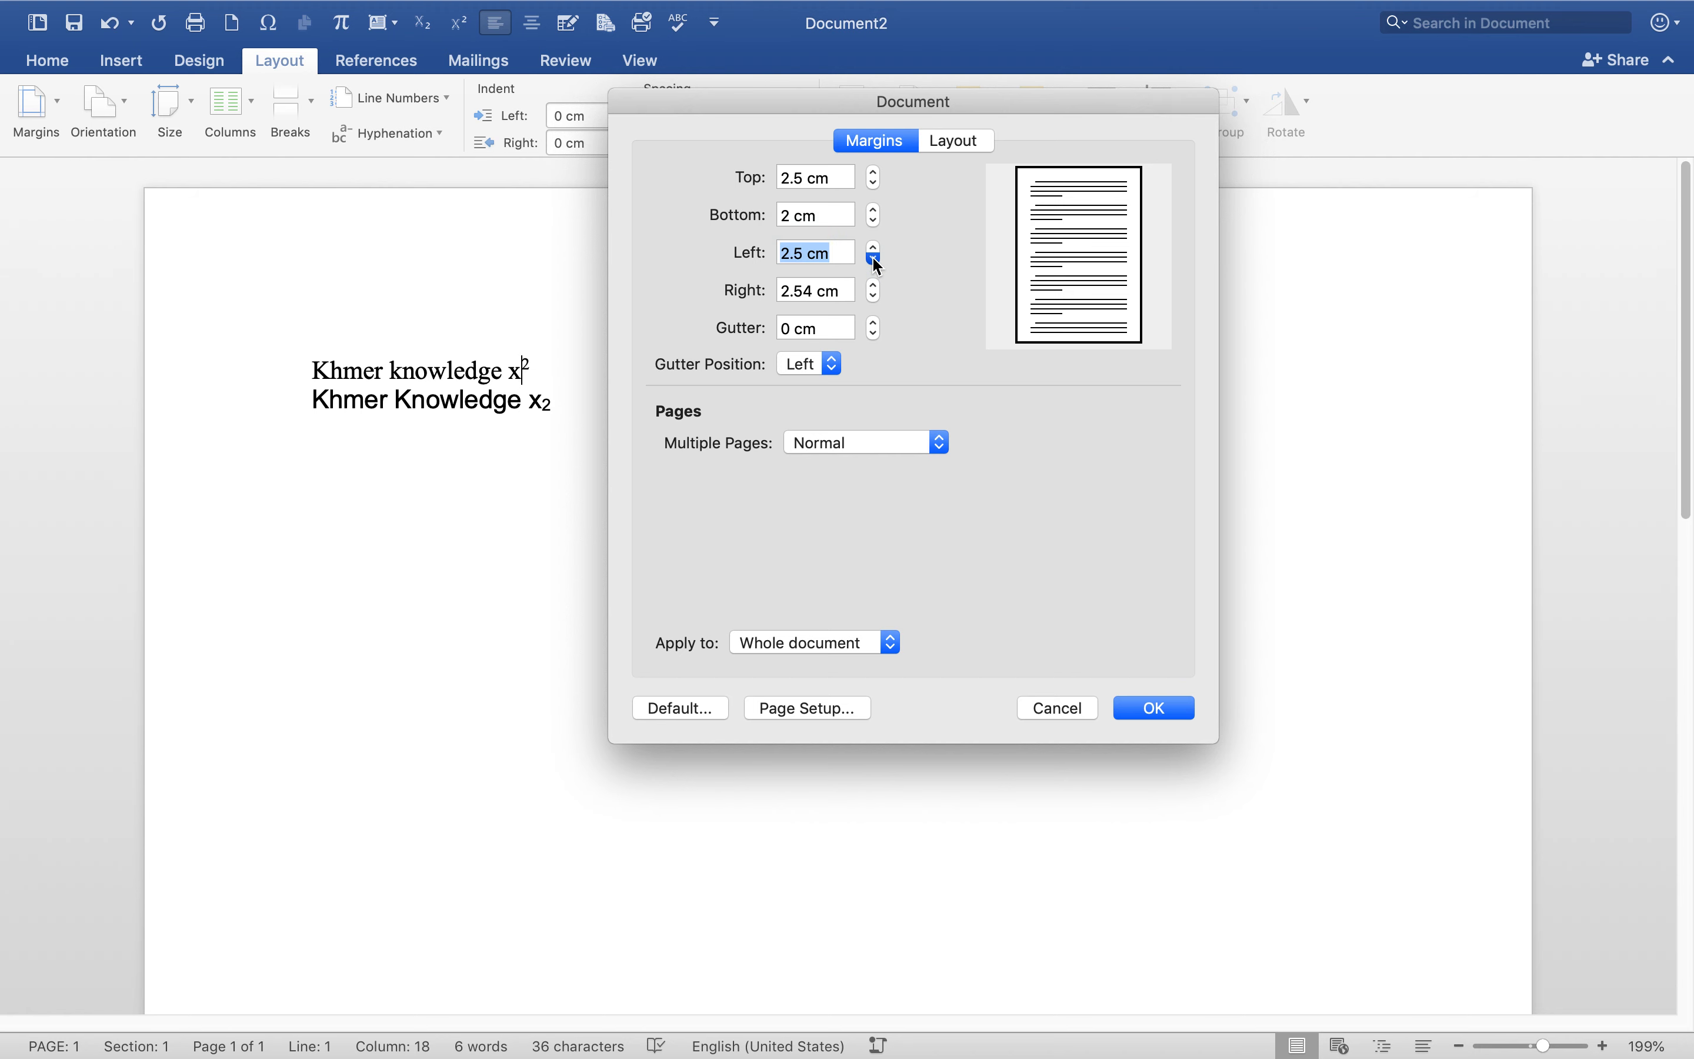
Set both the right margin and the top margin to 2 cm.
click(874, 295)
click(874, 295)
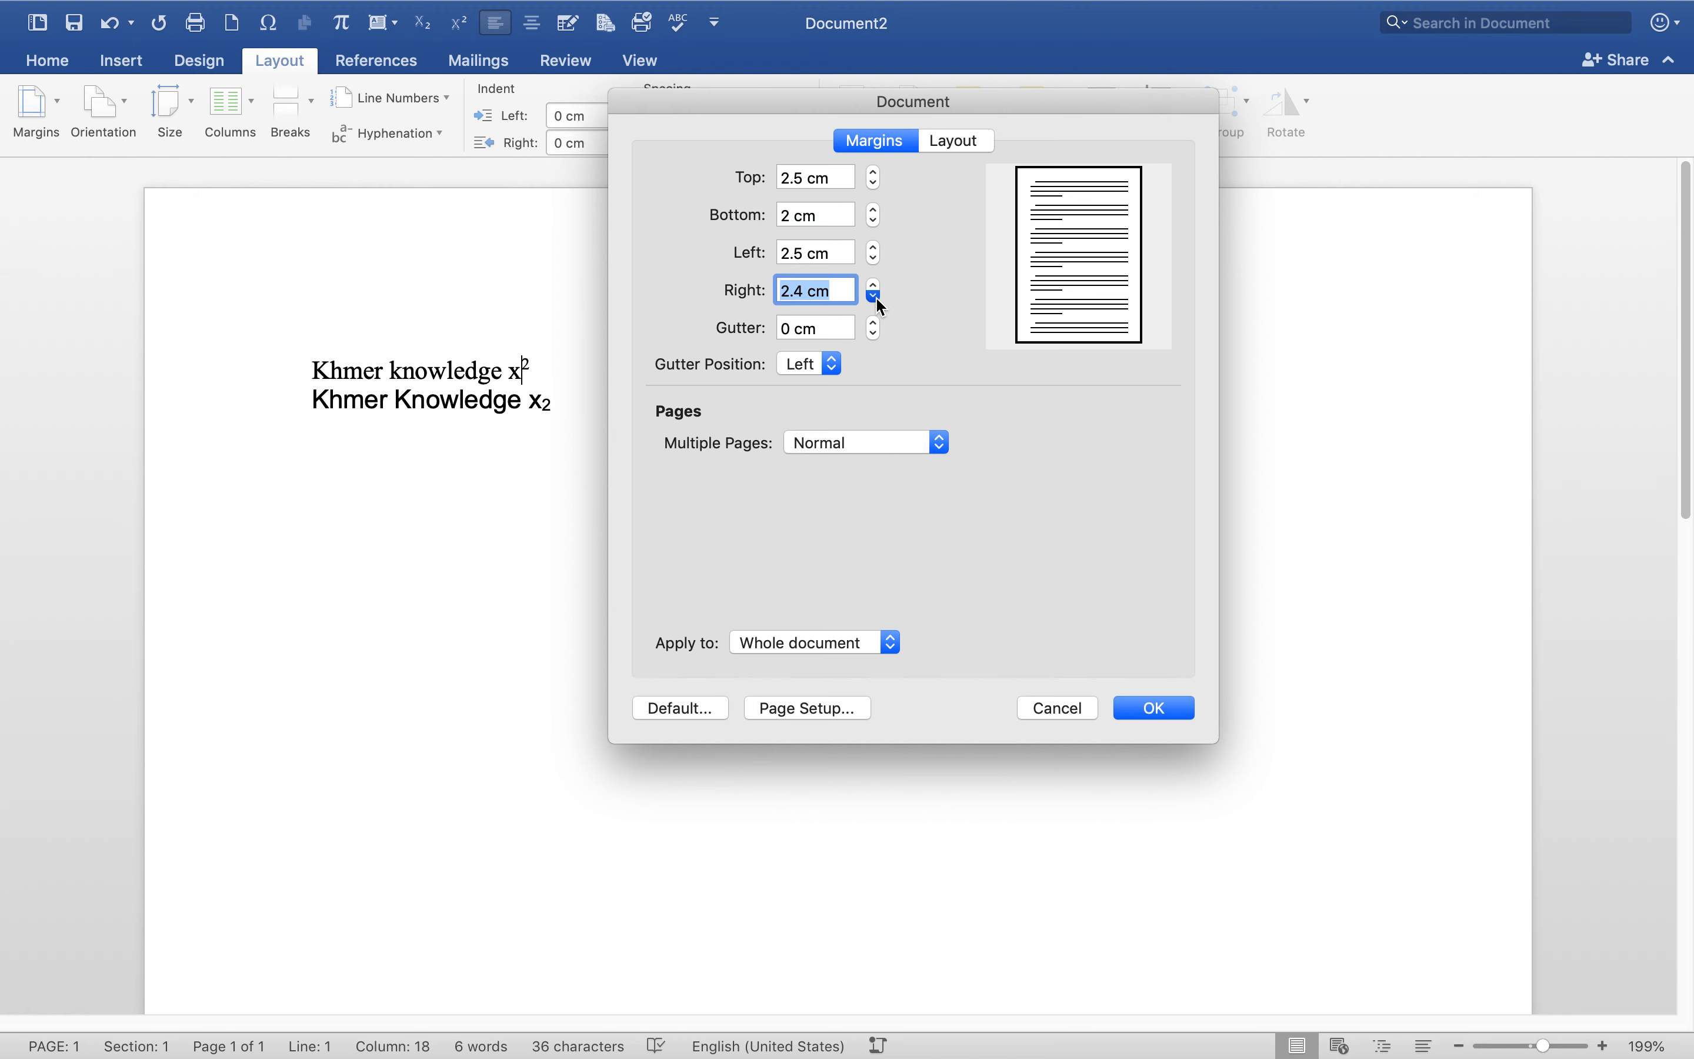
click(874, 284)
click(876, 297)
click(876, 297)
click(875, 297)
click(875, 297)
click(876, 296)
click(875, 185)
click(874, 184)
click(875, 184)
click(874, 184)
click(874, 184)
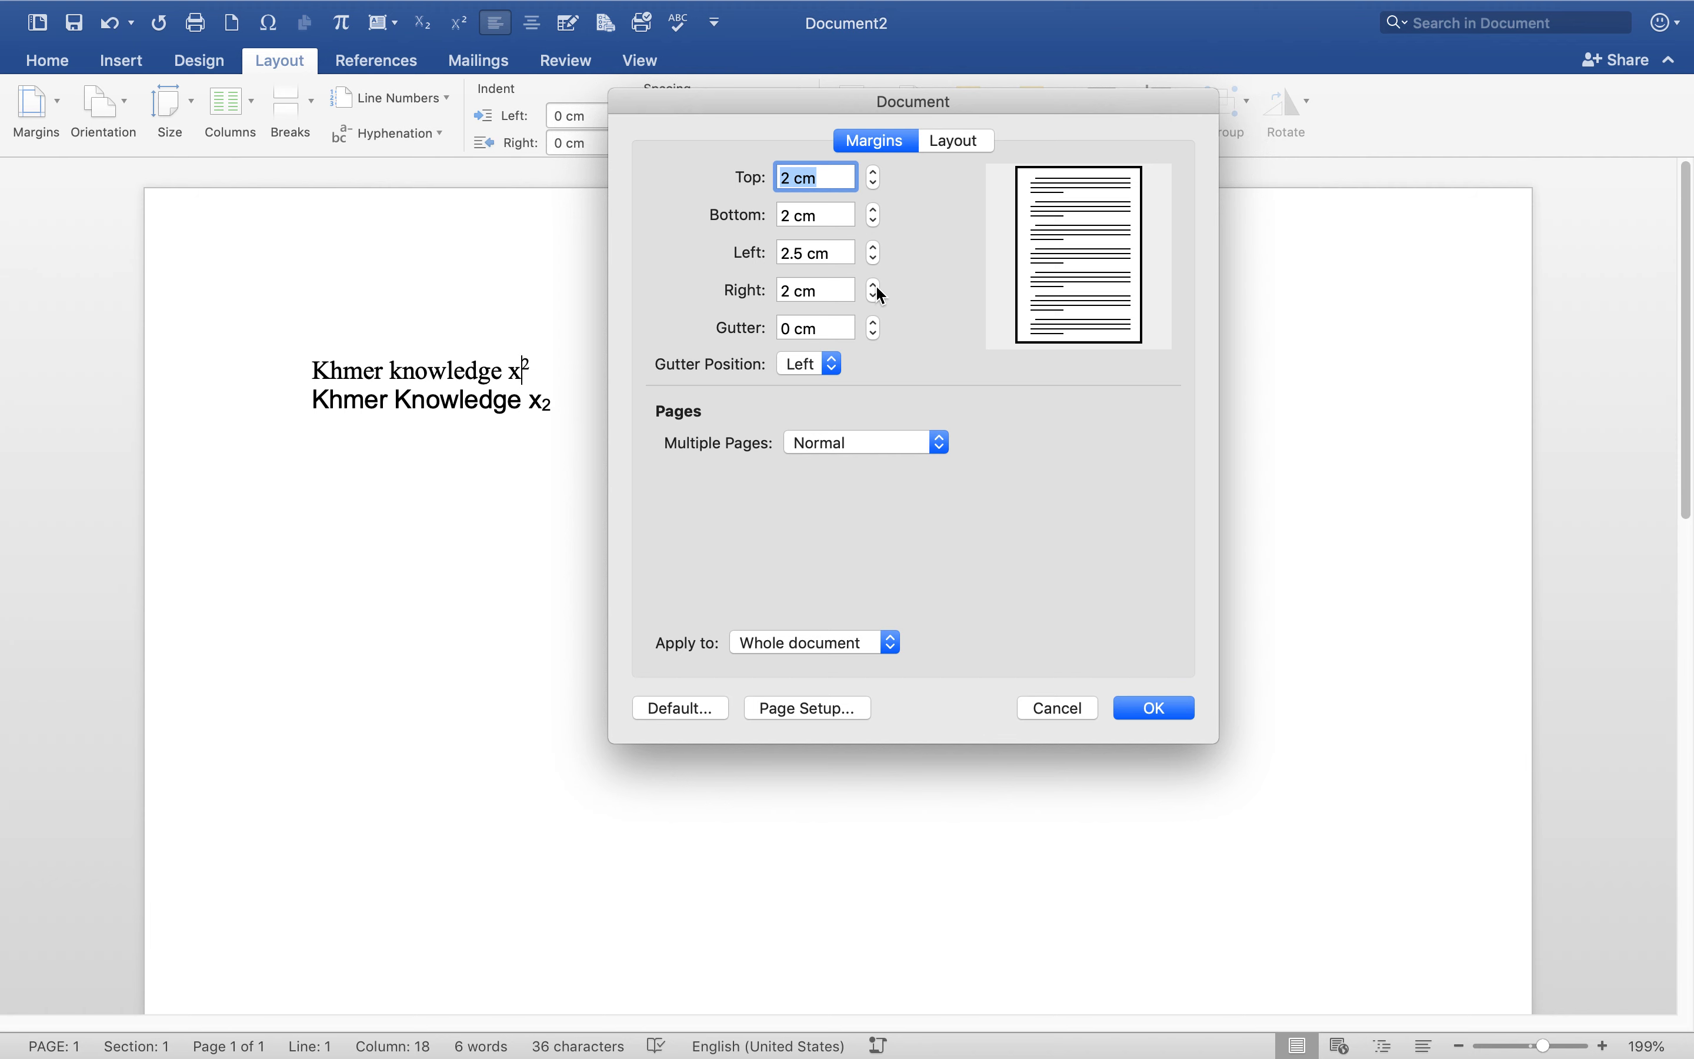
click(826, 252)
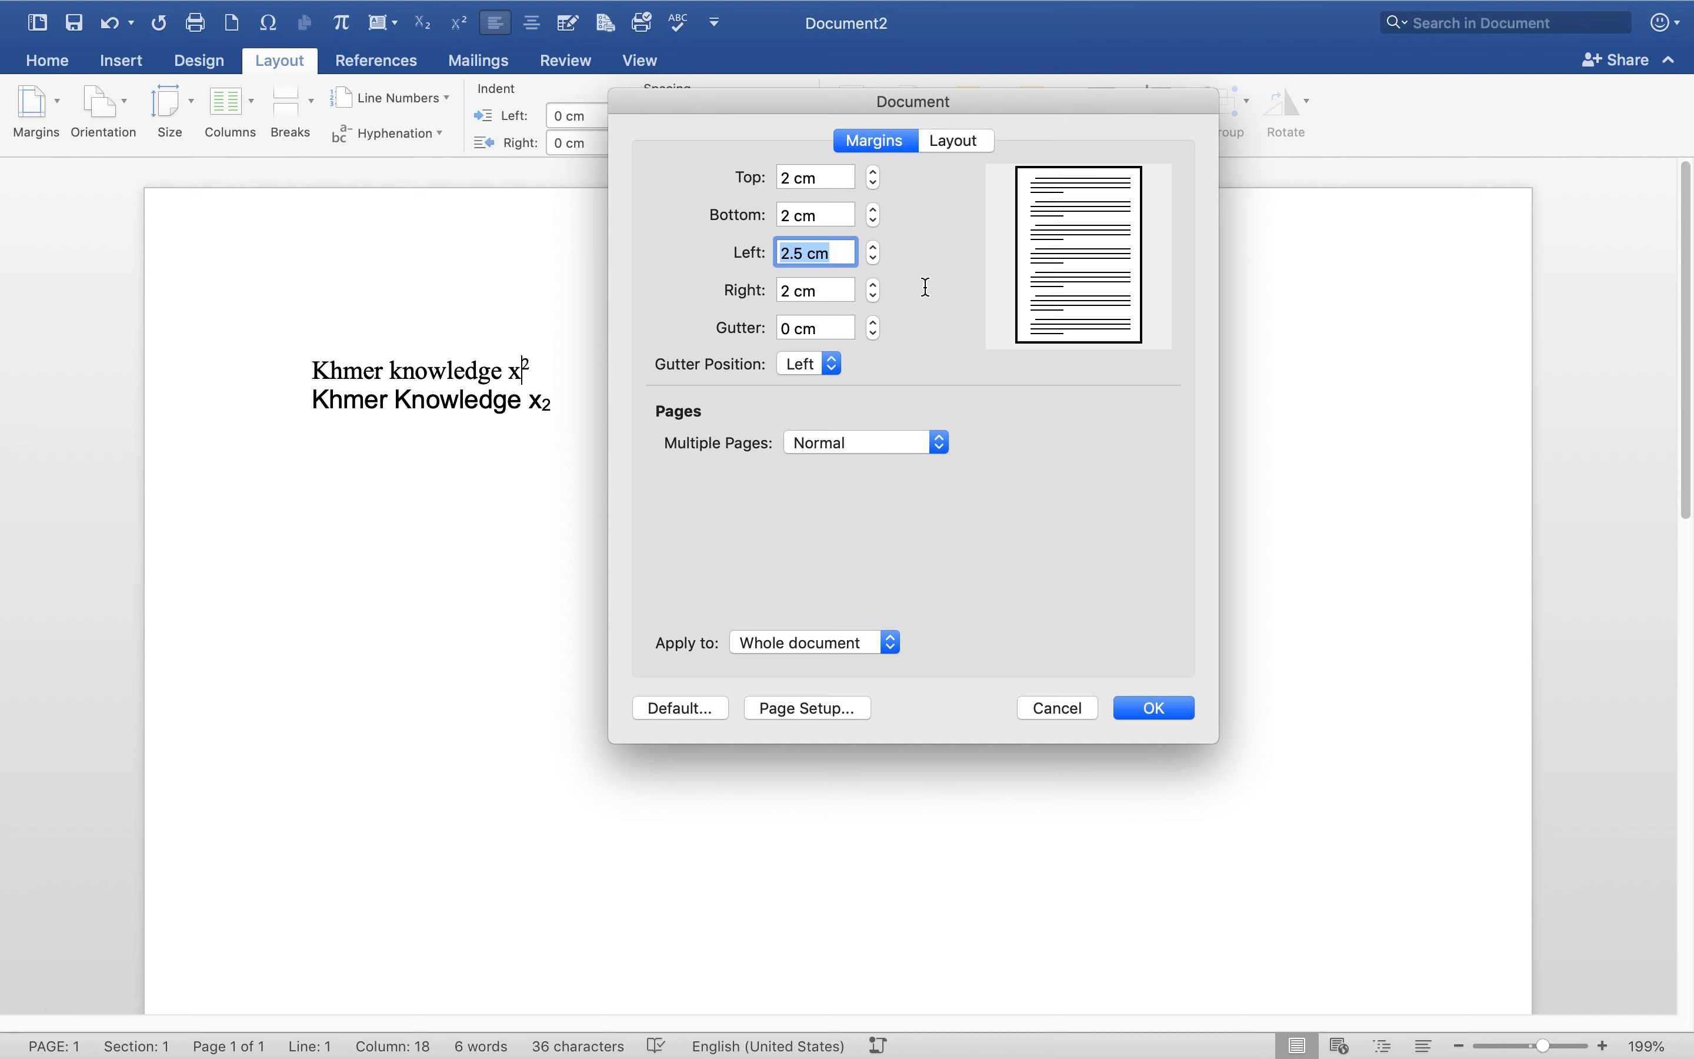
Open the page setup beside the margin settings and choose A4 paper for Any Printer.
click(795, 714)
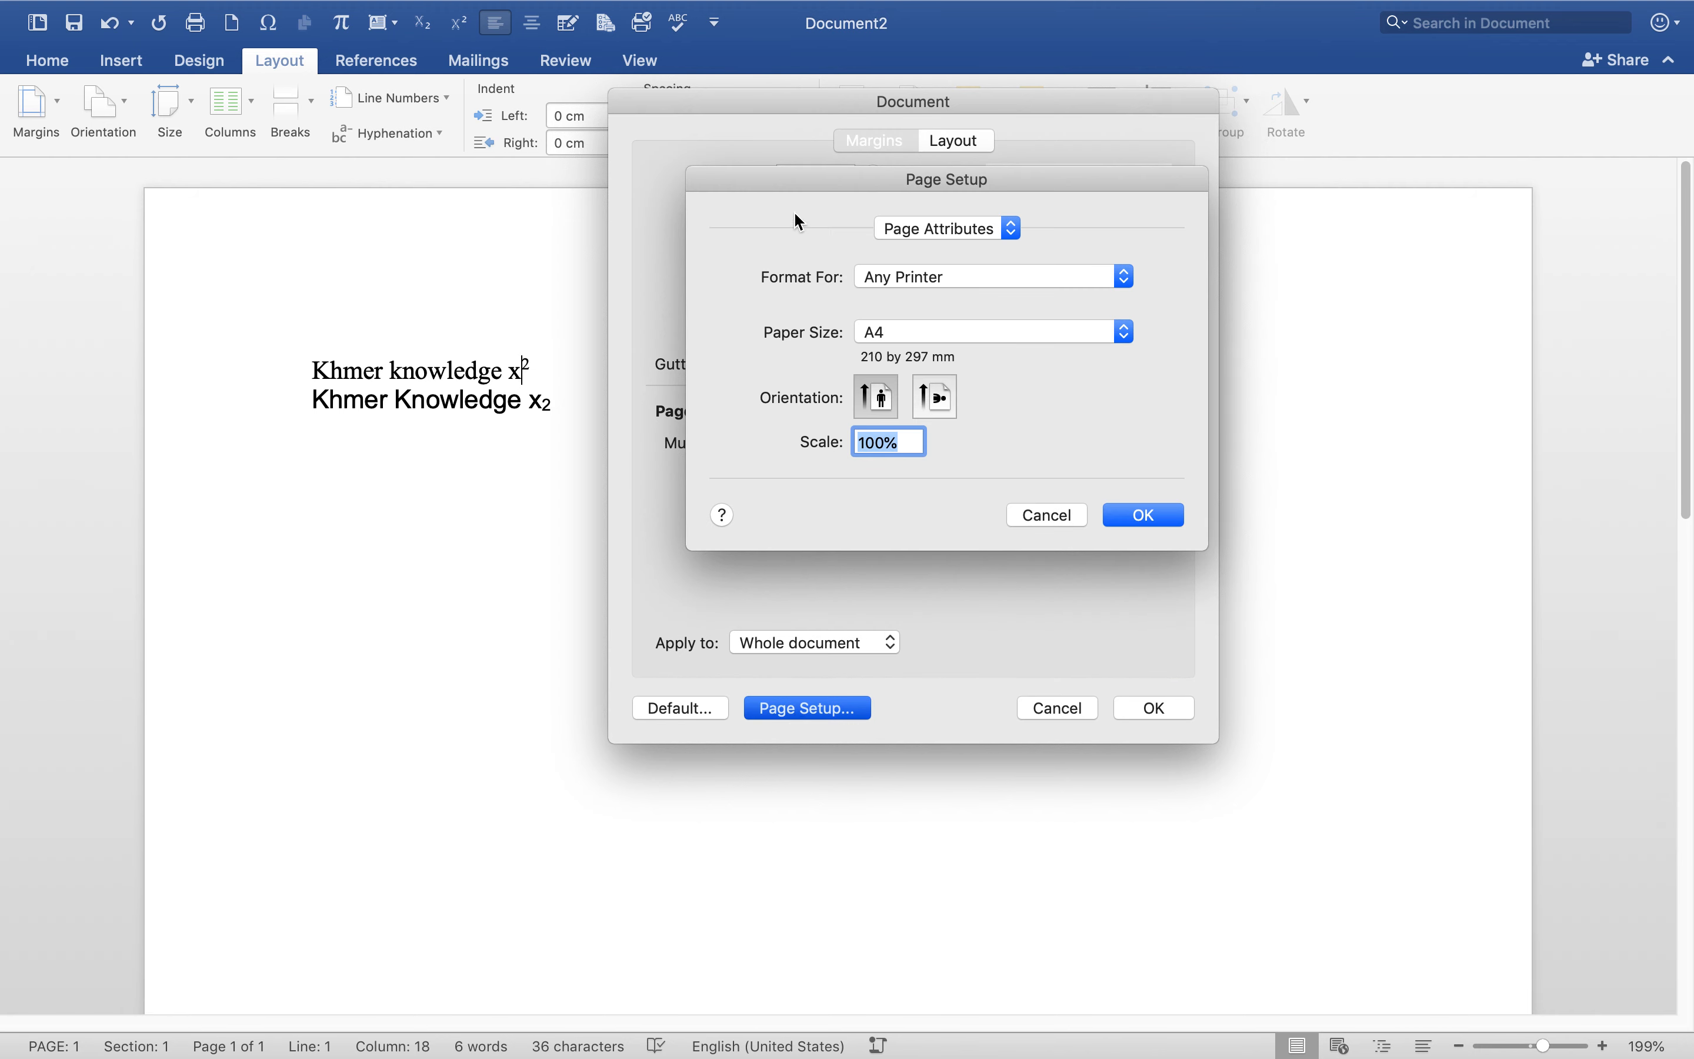
drag(796, 188, 212, 112)
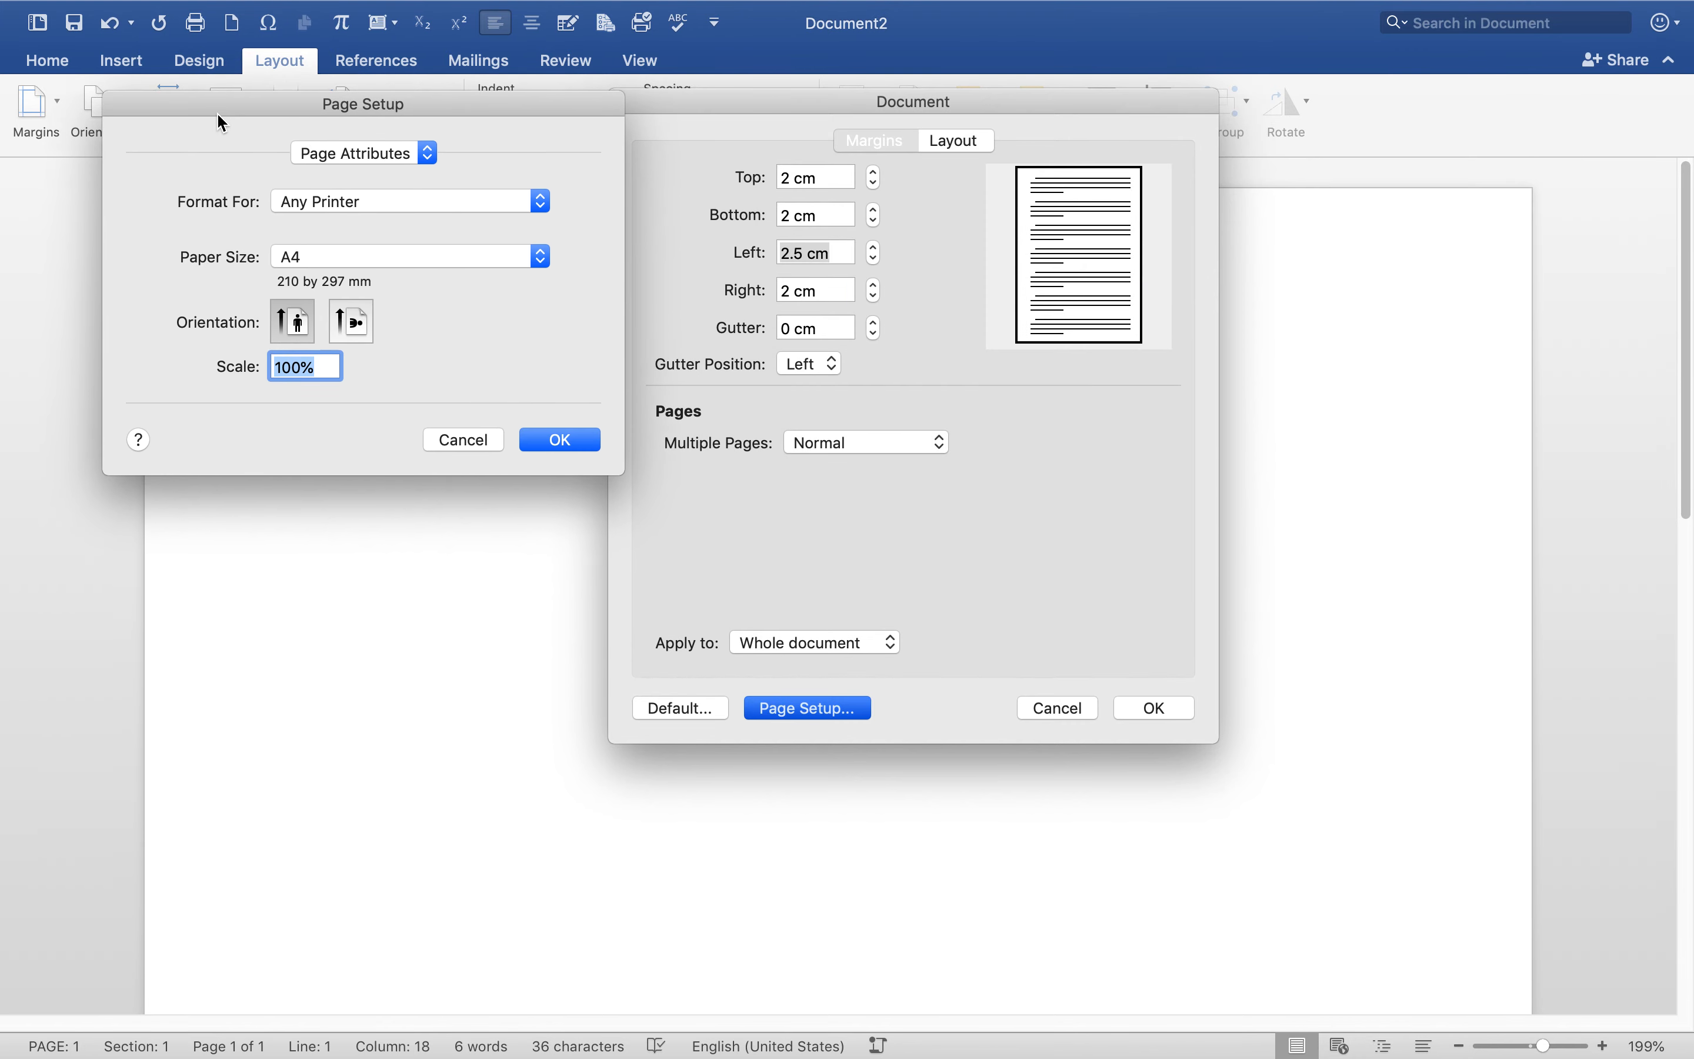
click(428, 158)
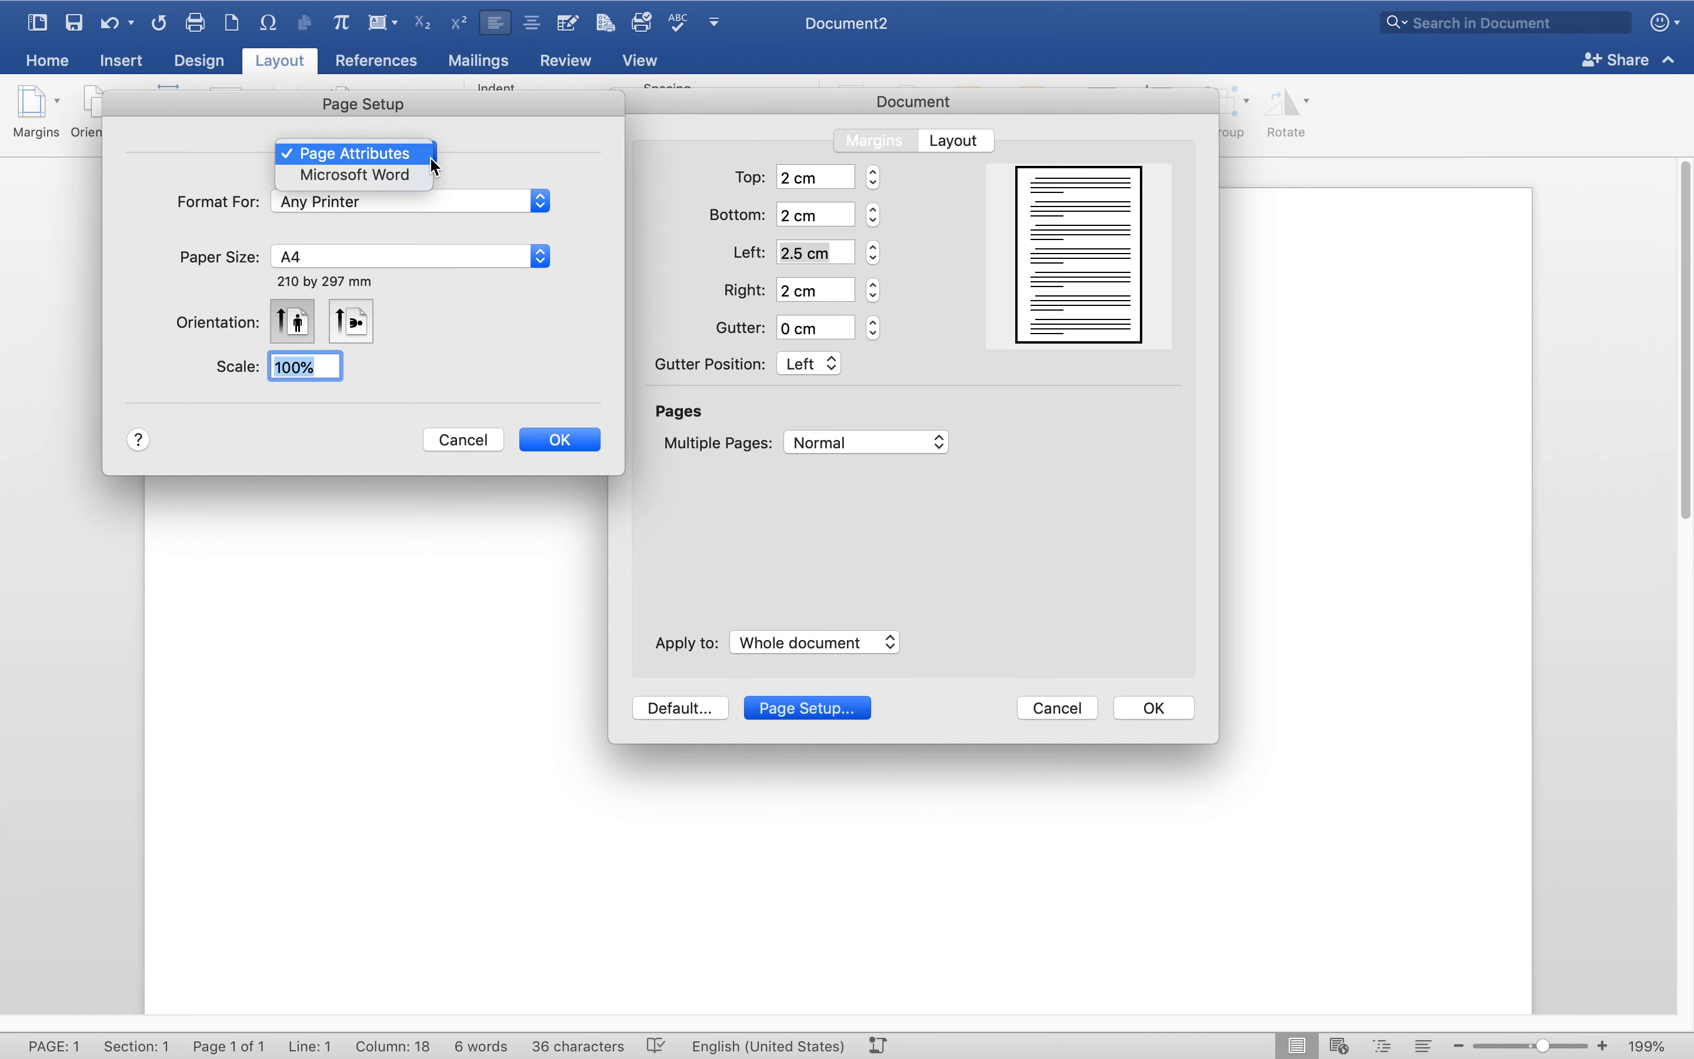
click(430, 159)
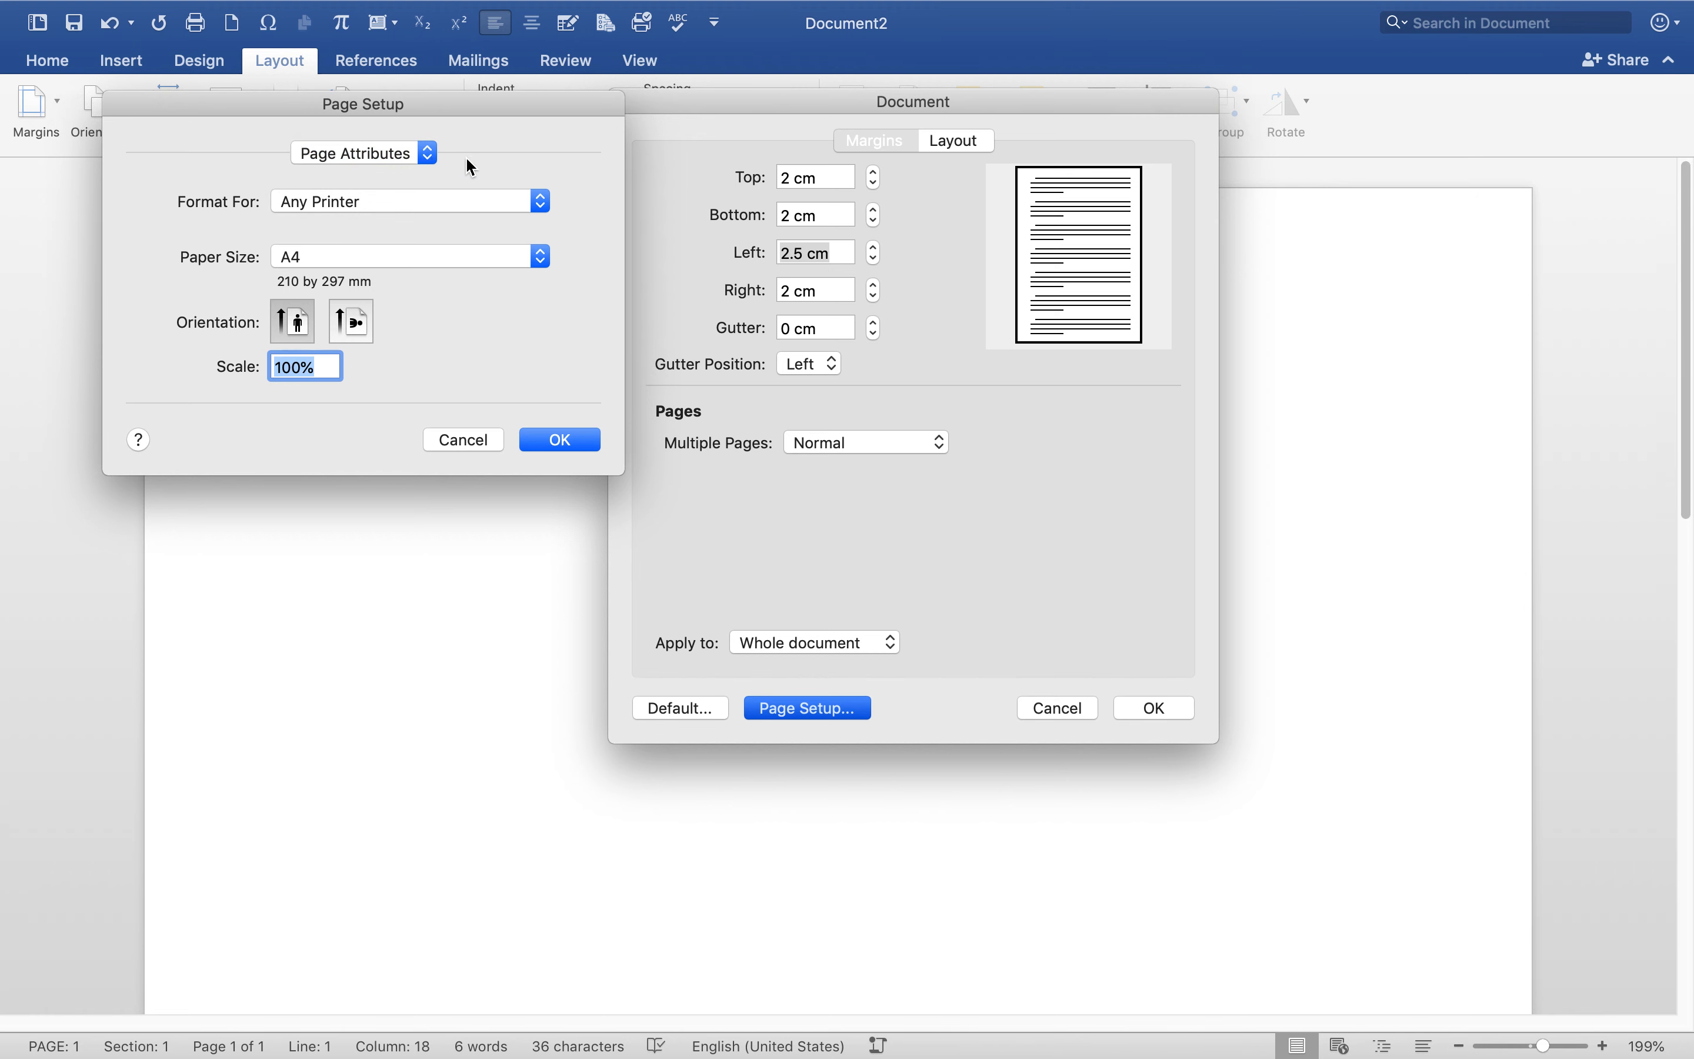
click(542, 203)
click(542, 203)
click(501, 262)
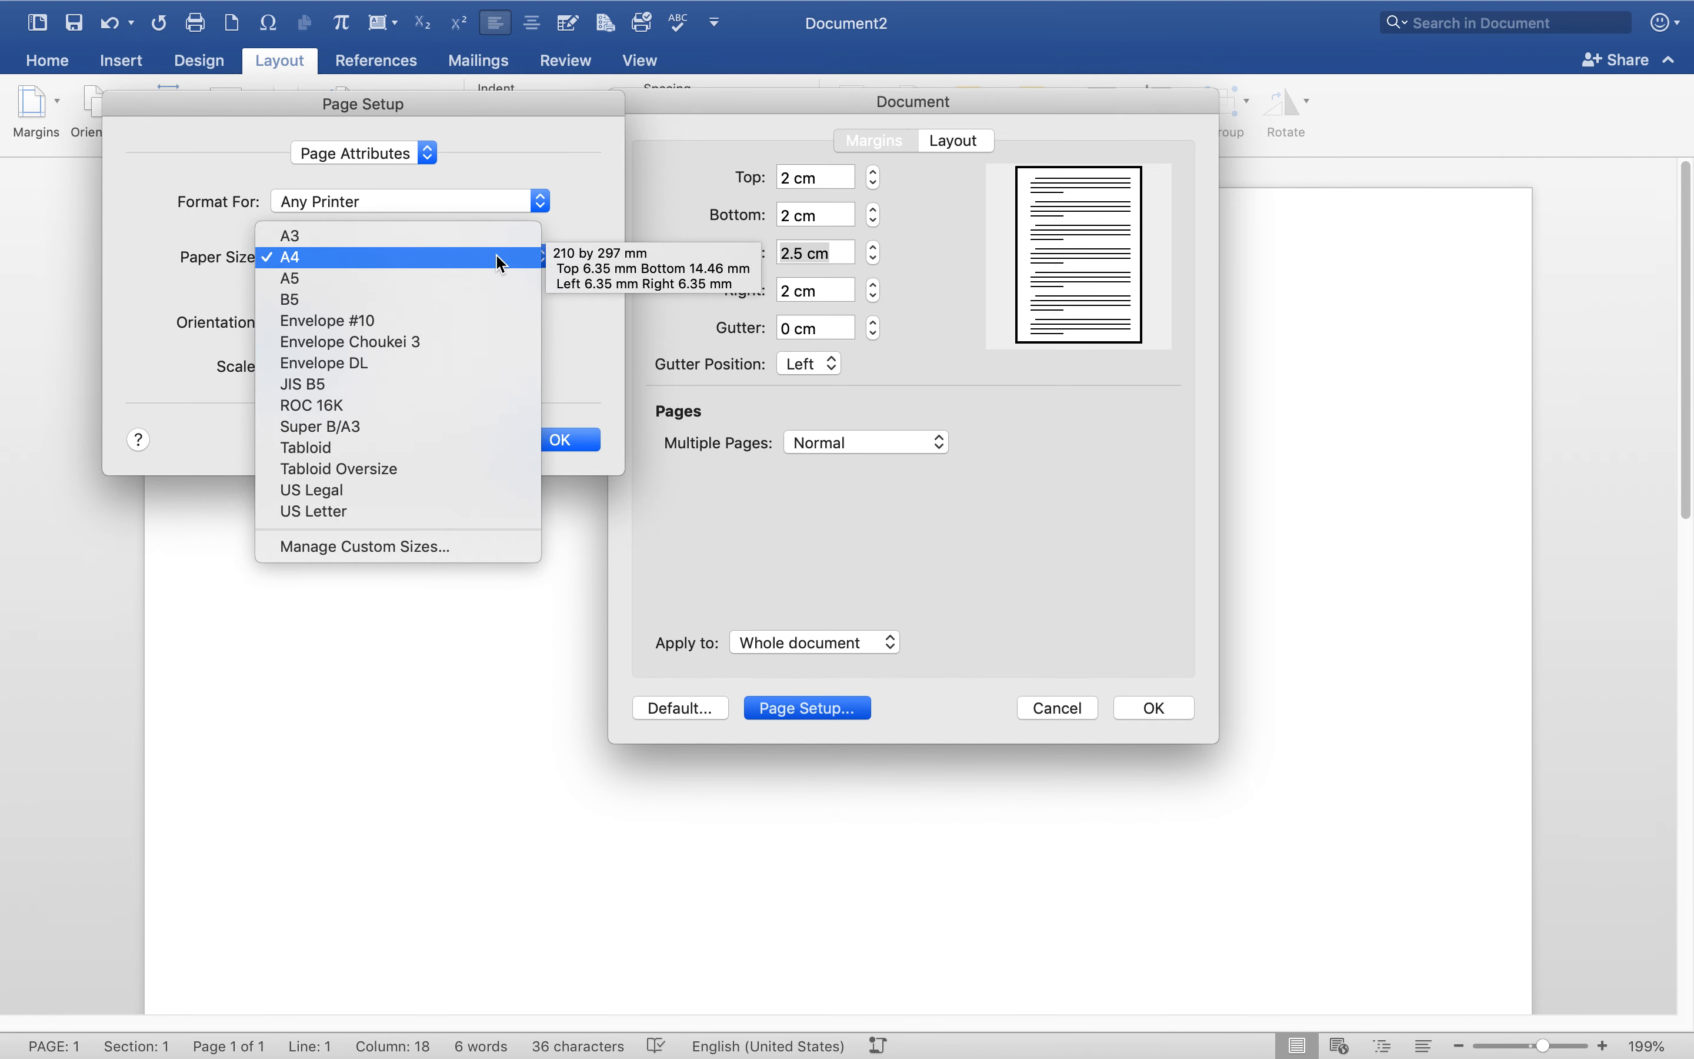
click(313, 259)
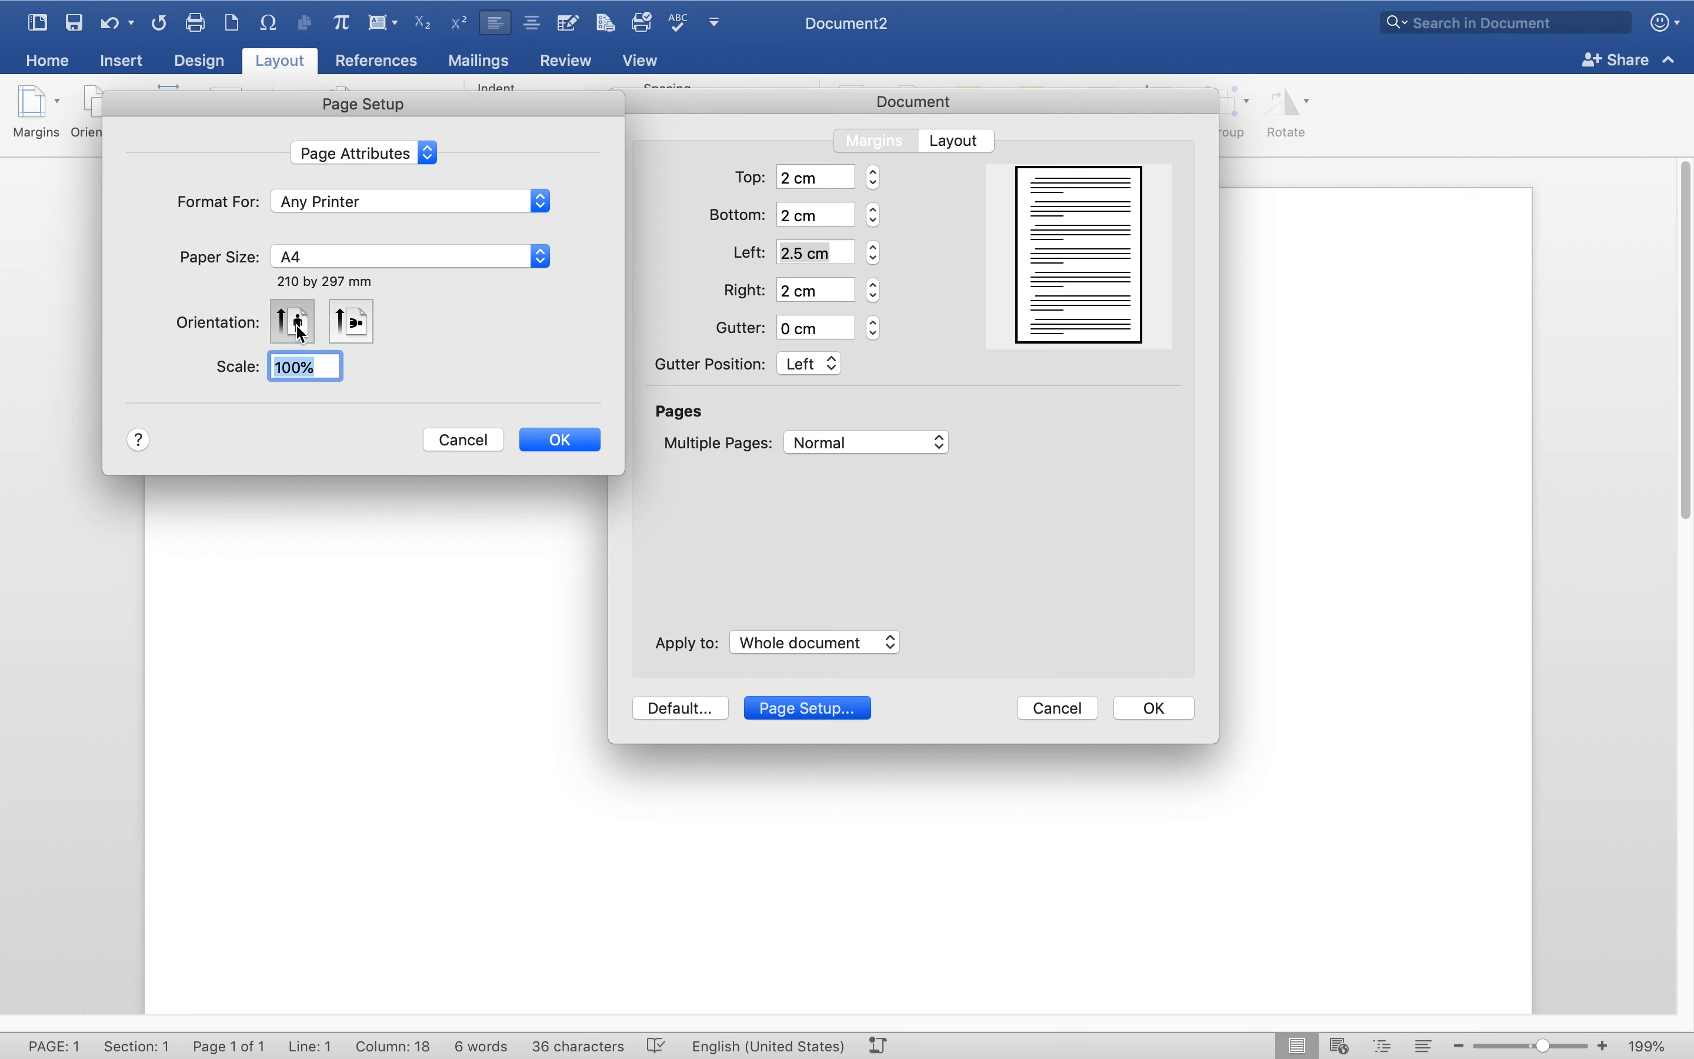
Compare landscape with portrait orientation, choose portrait, and accept the page setup with the scale at 100%.
click(363, 327)
click(307, 329)
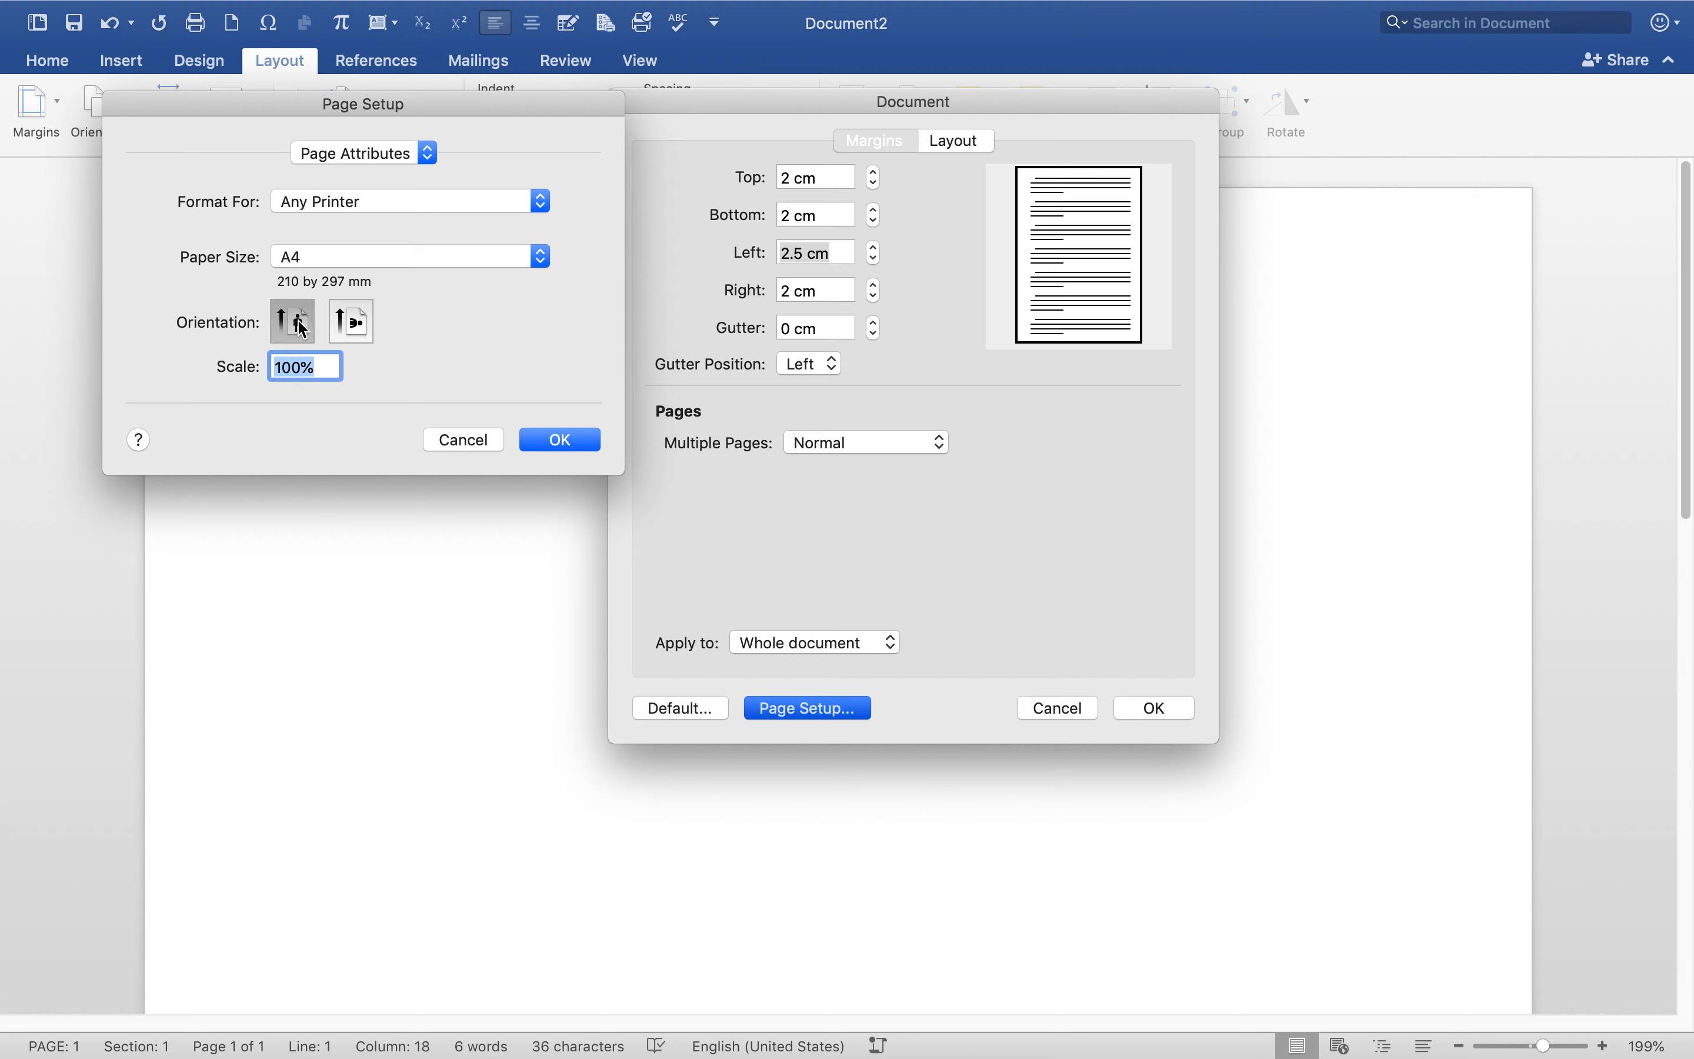
click(350, 323)
click(281, 328)
click(348, 328)
click(302, 324)
drag(318, 364, 215, 374)
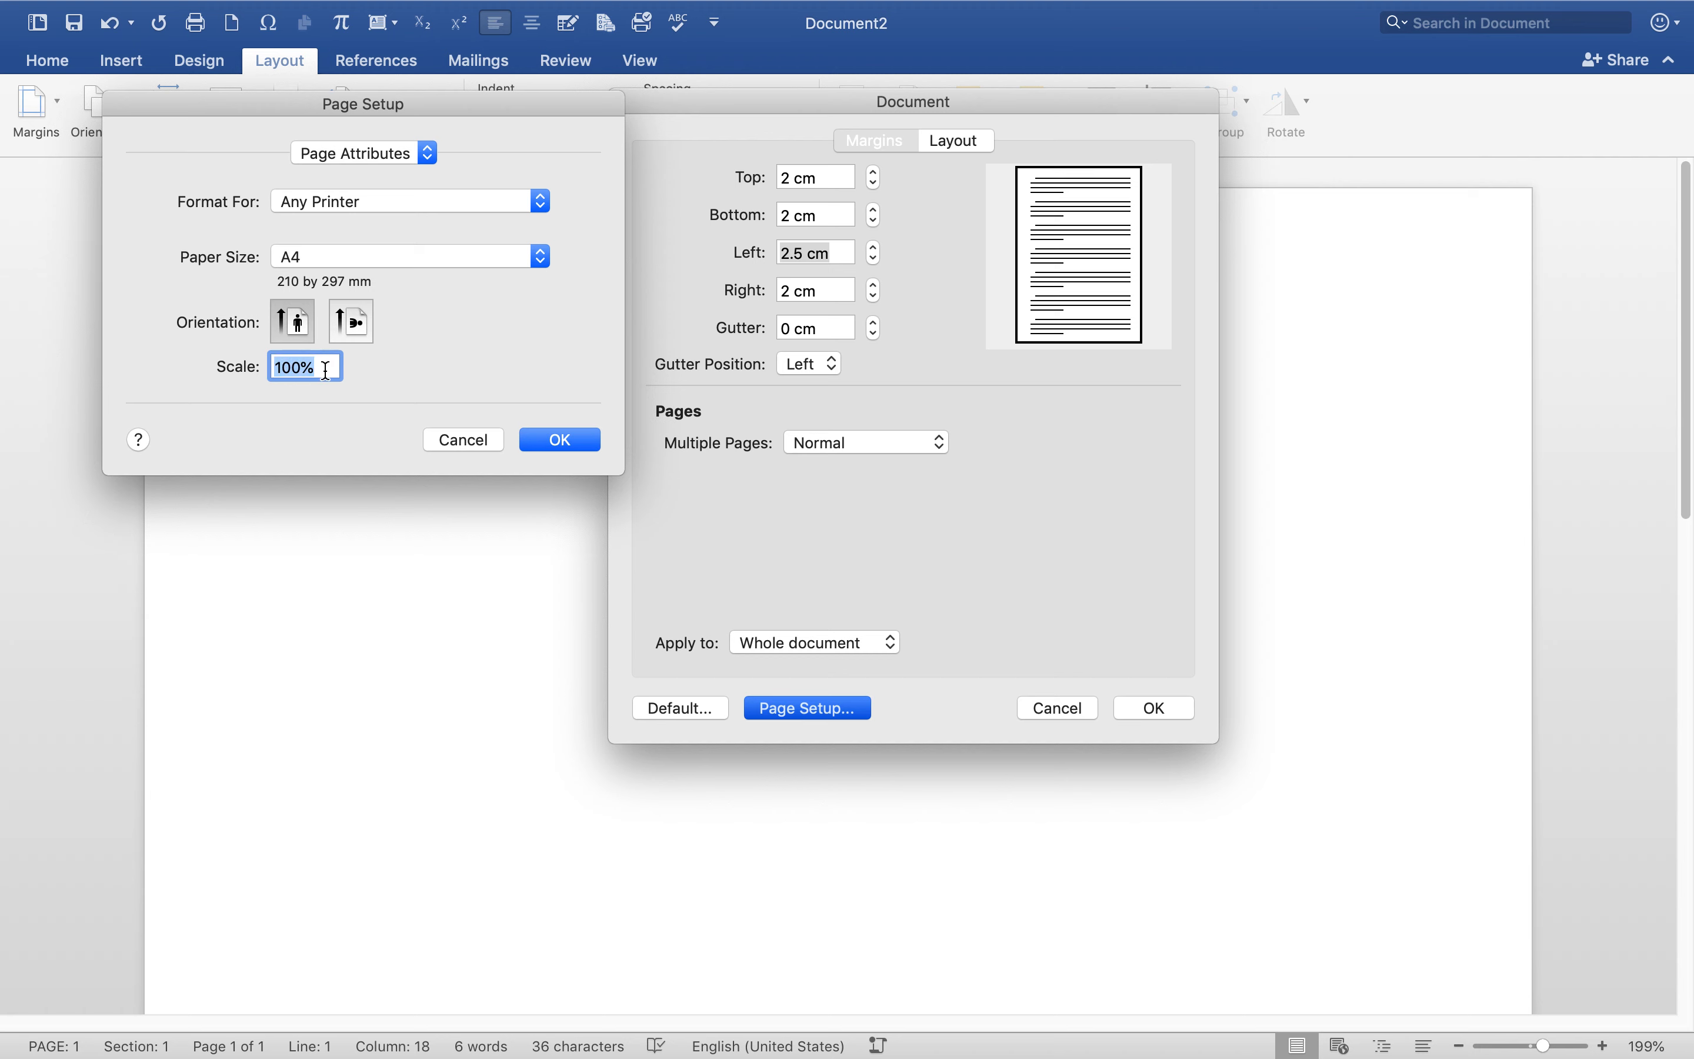
drag(318, 372, 222, 376)
click(563, 441)
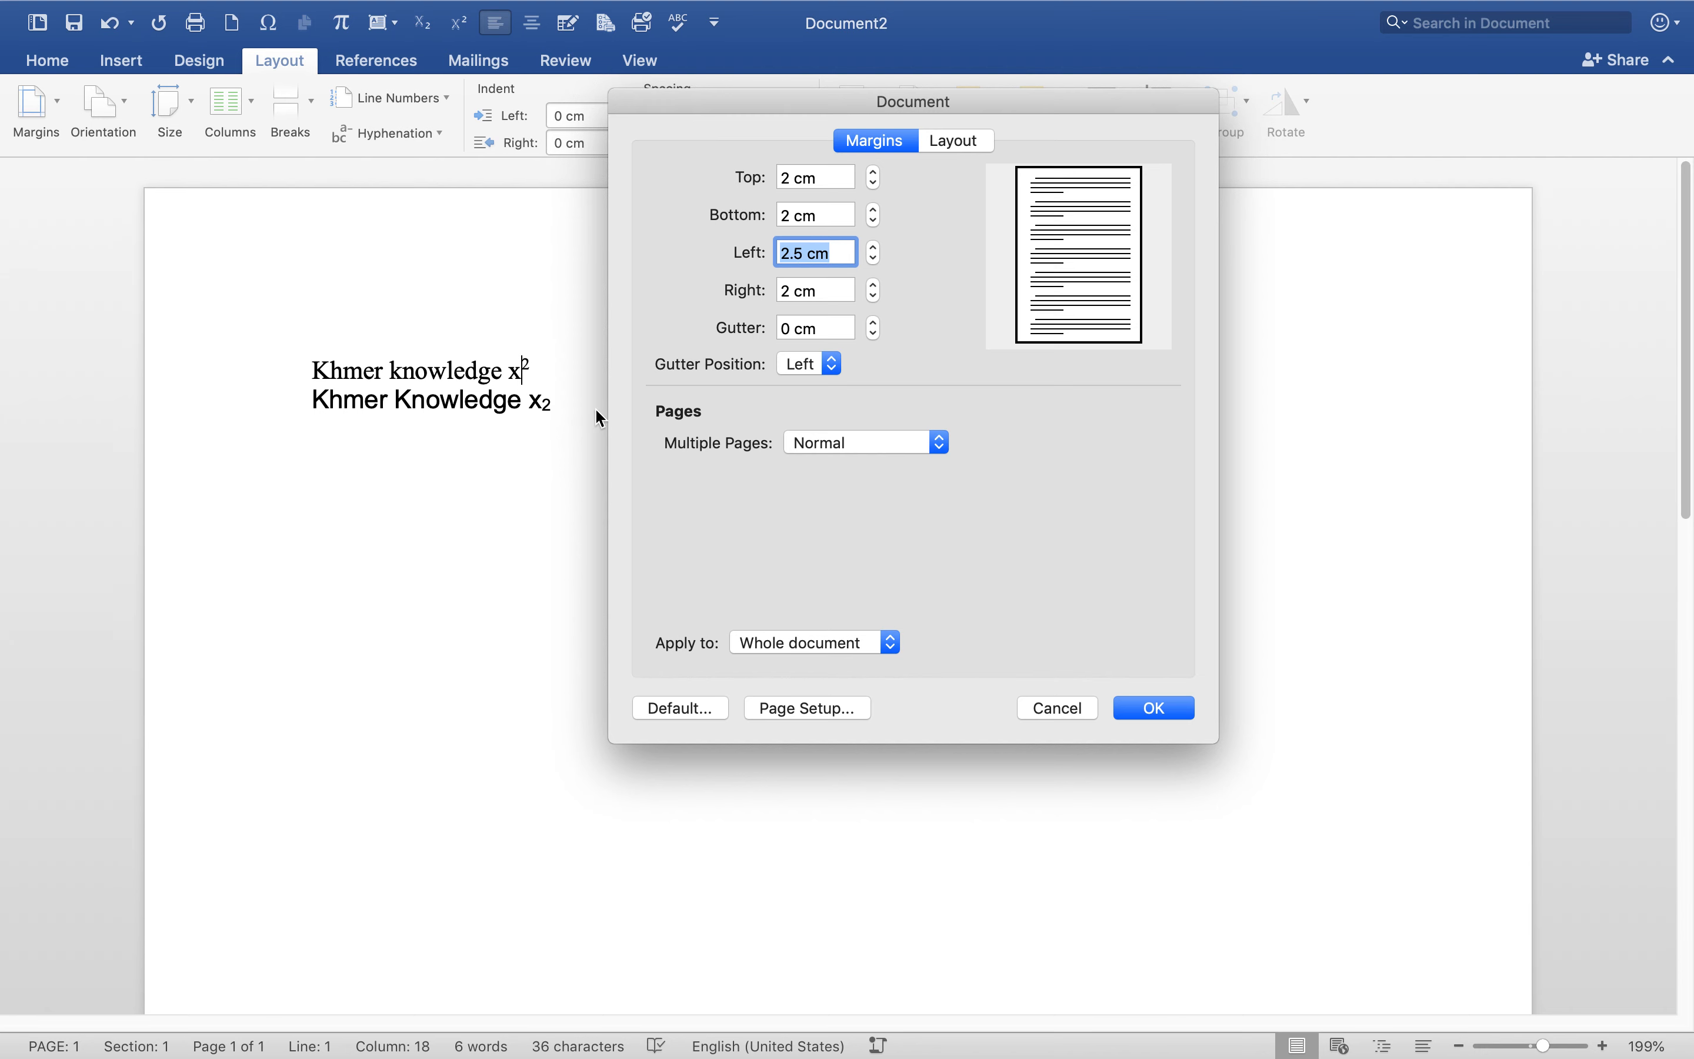
Keep Multiple Pages at Normal and make these page settings the default for all new documents based on the NORMAL template.
drag(762, 115, 520, 112)
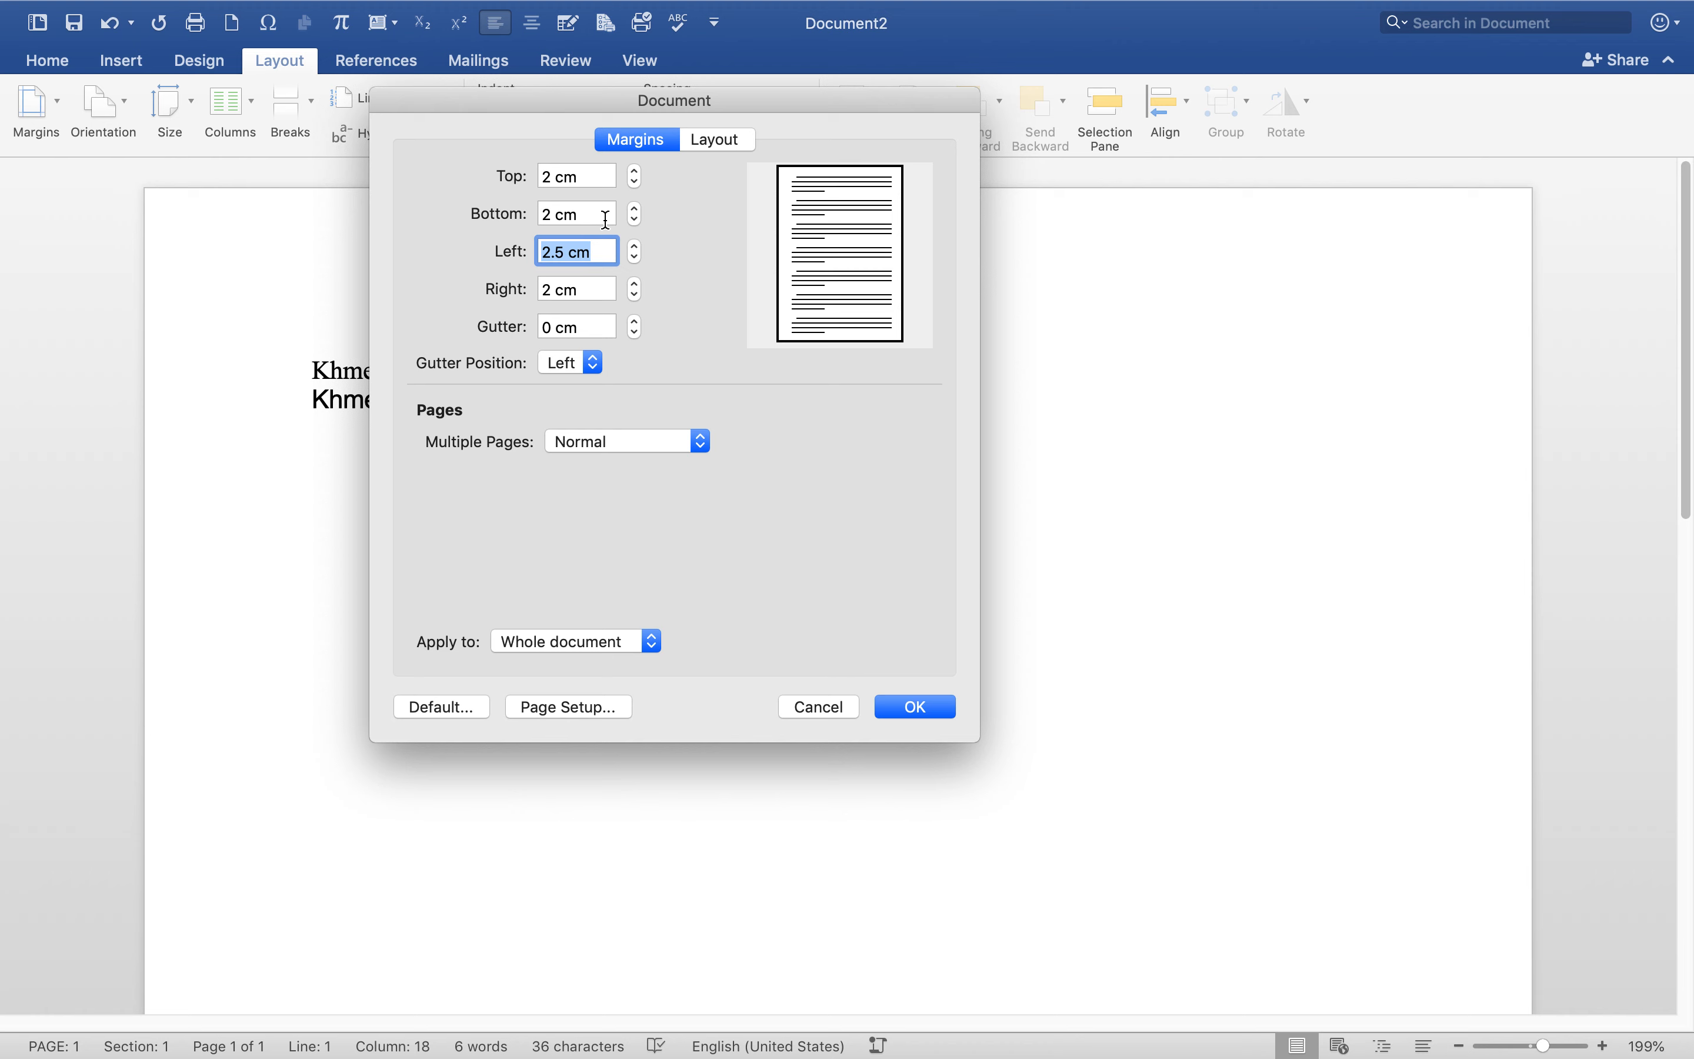
drag(591, 182, 519, 327)
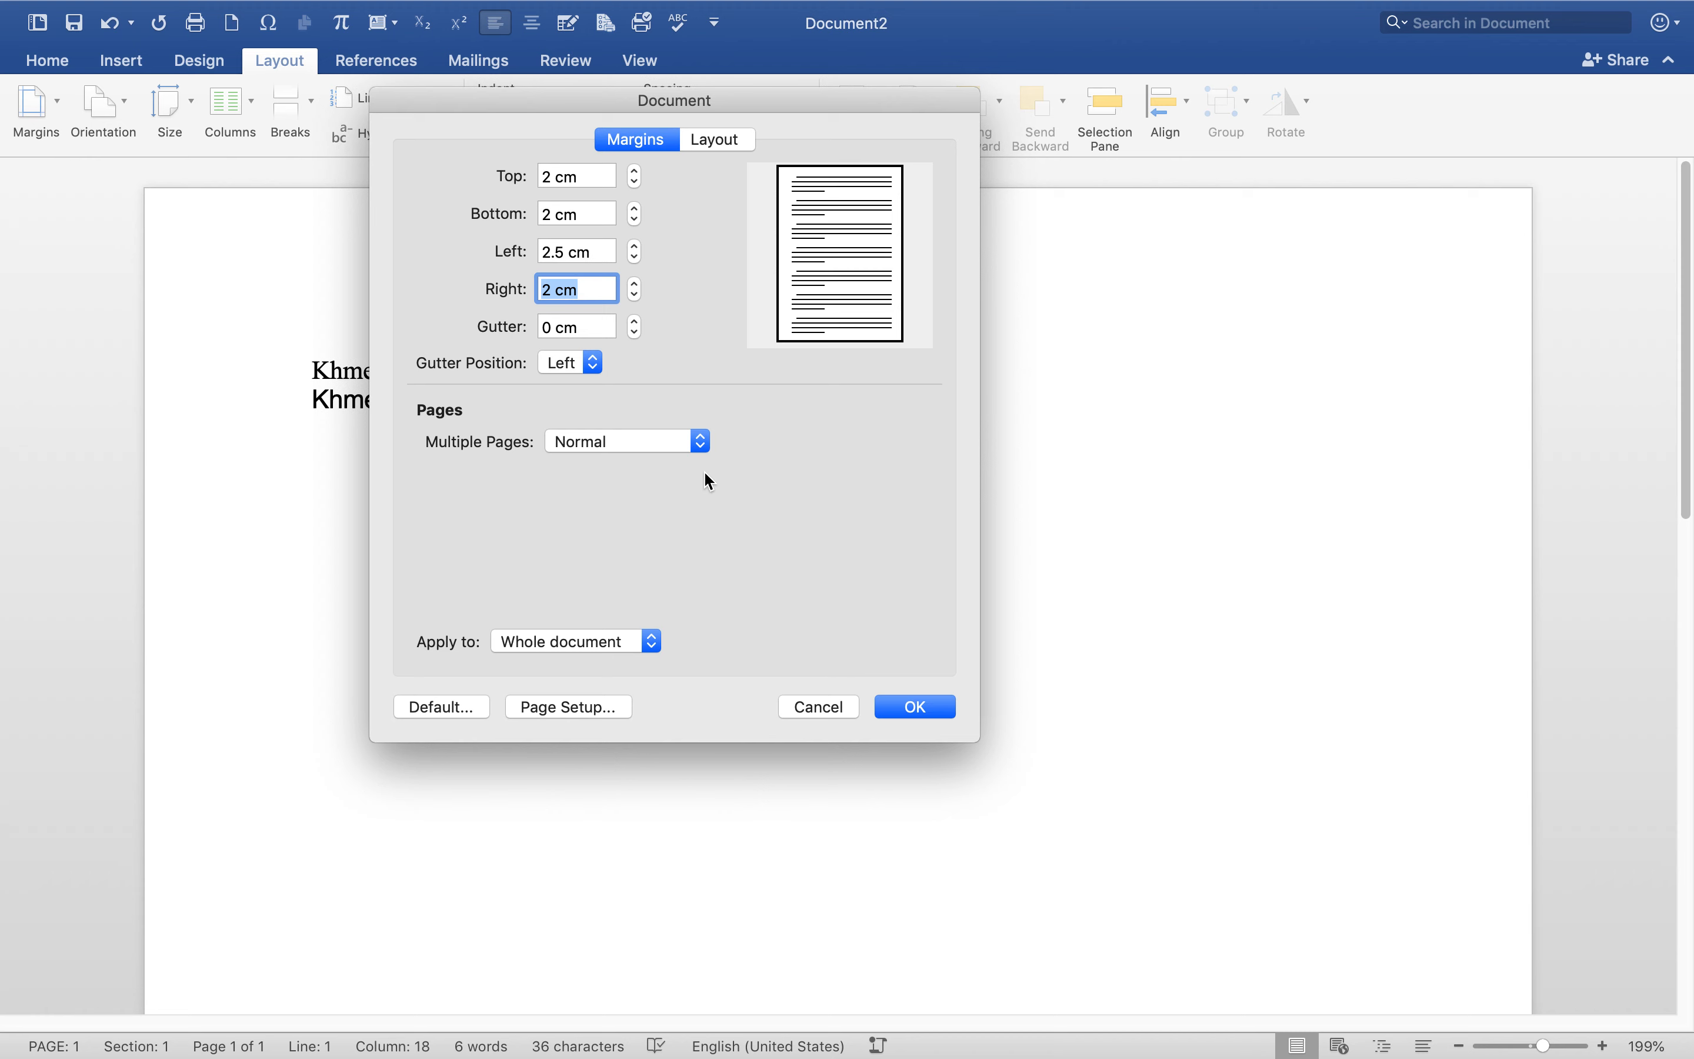
click(682, 444)
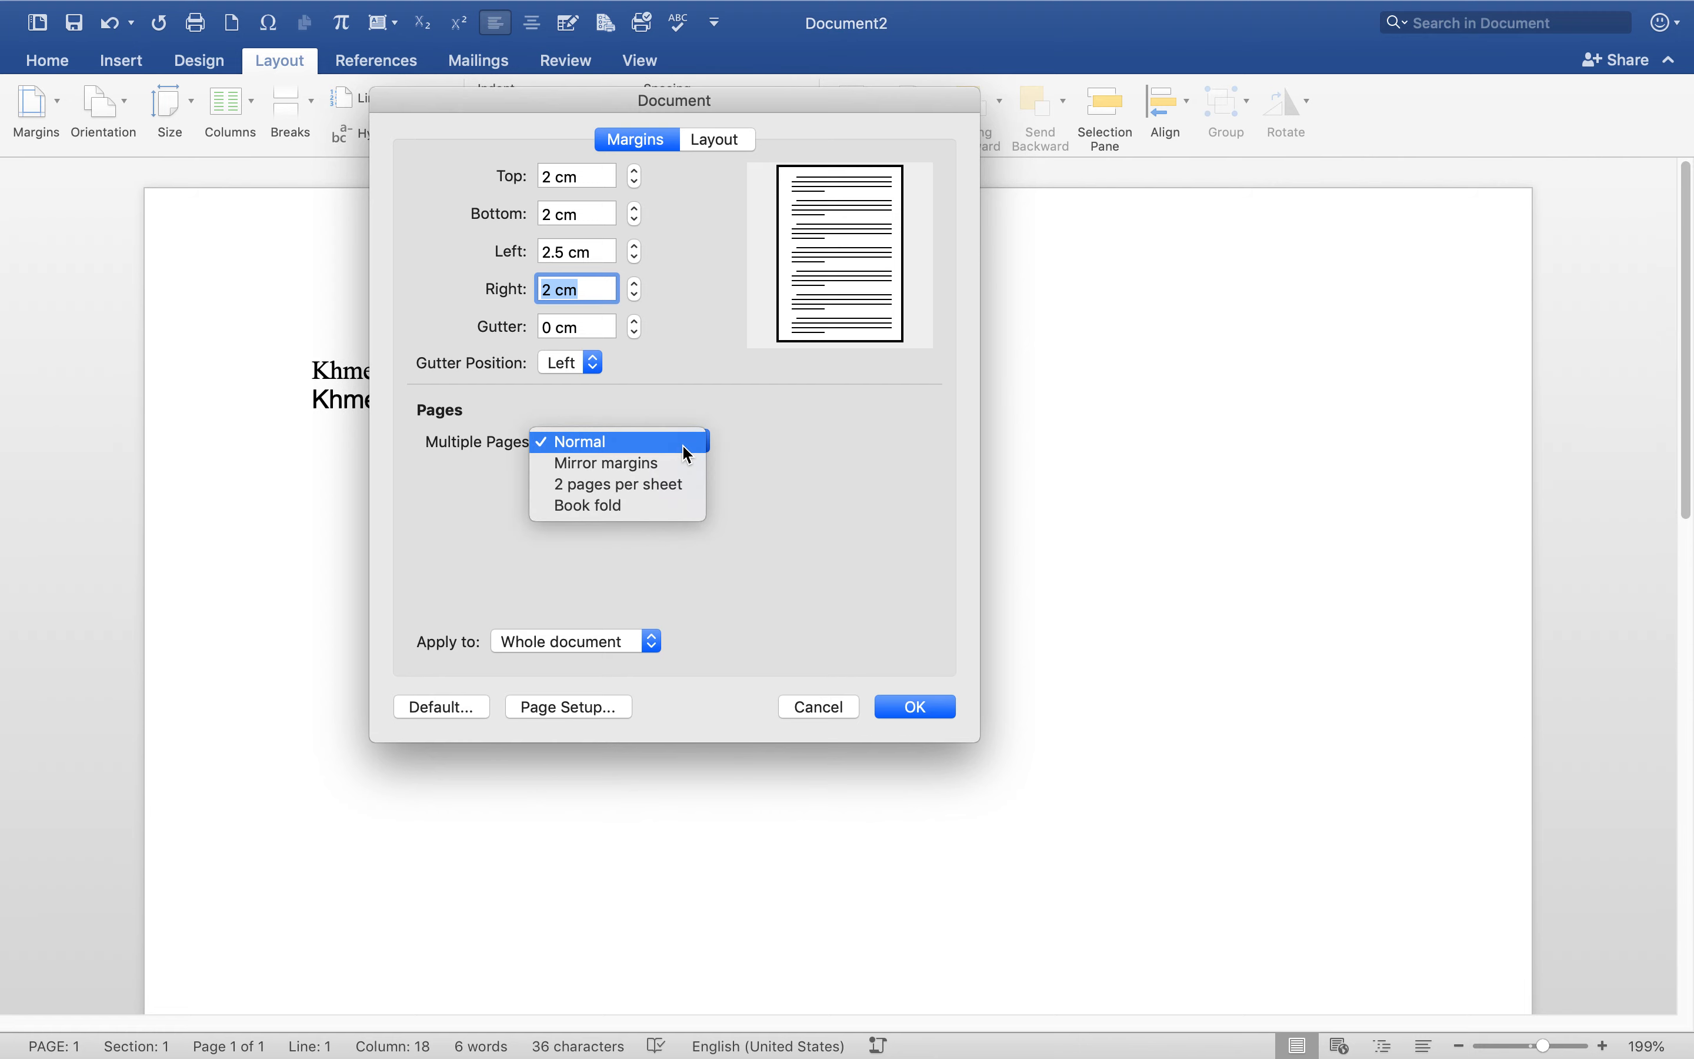
click(683, 447)
click(453, 708)
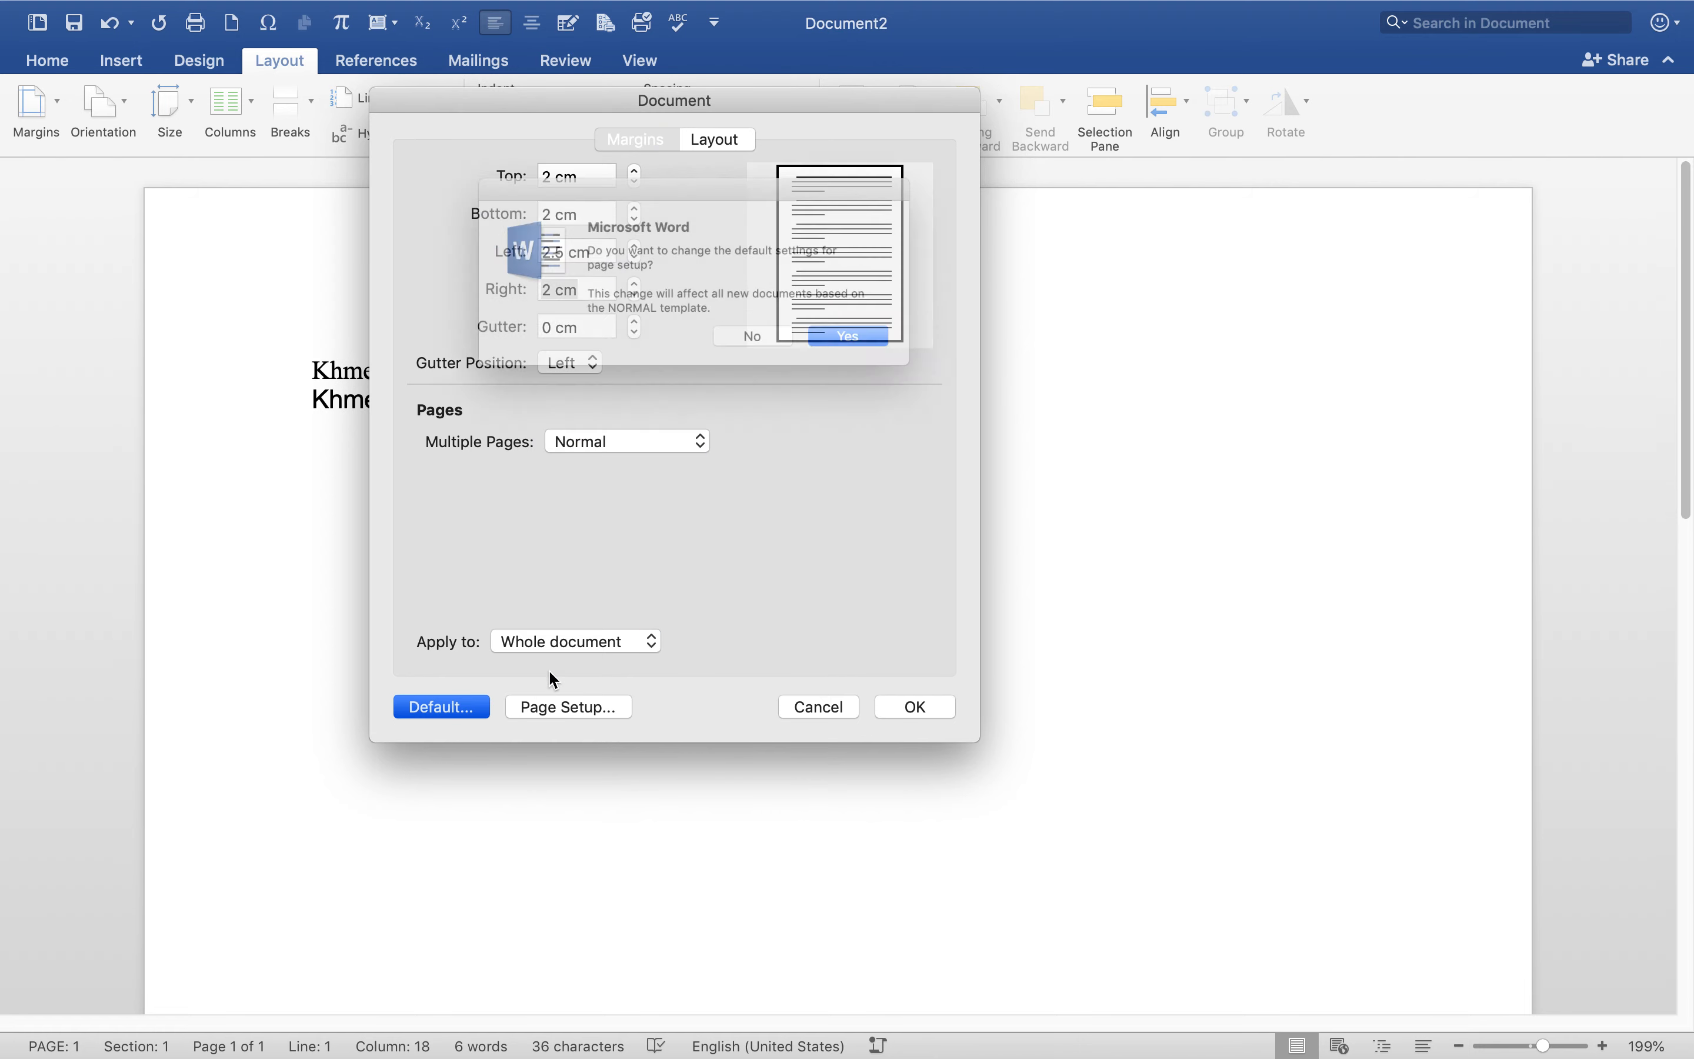
drag(608, 218, 531, 269)
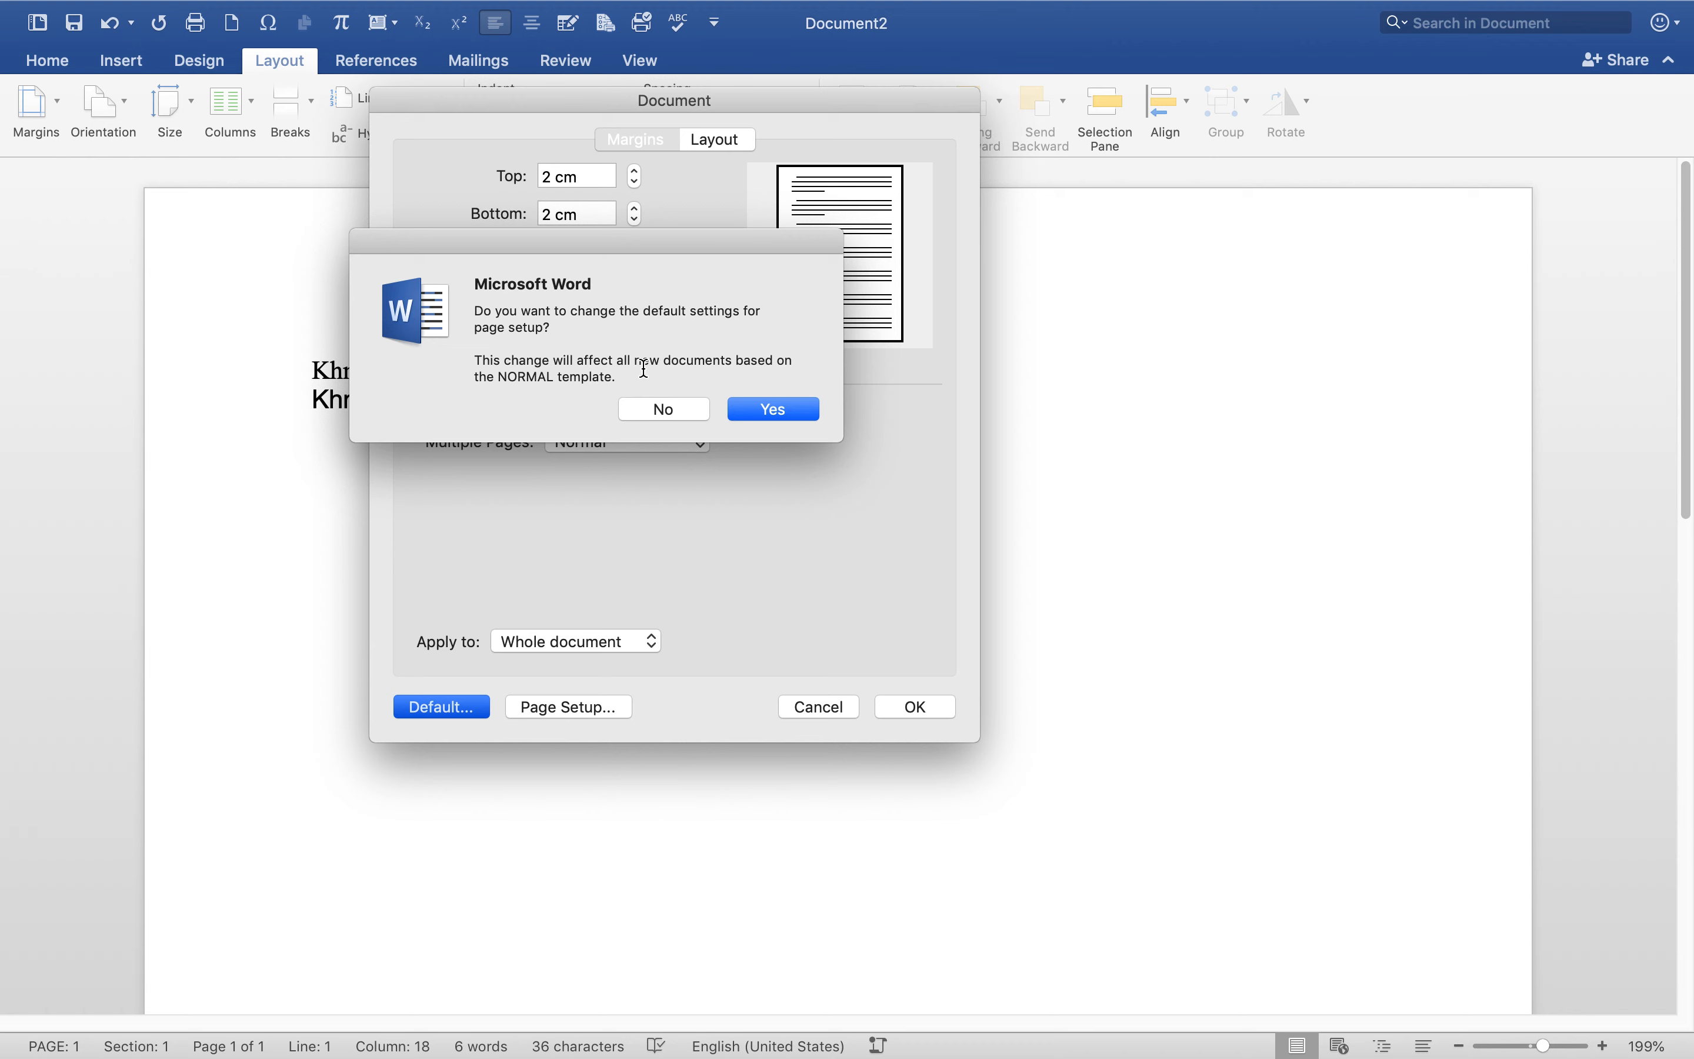
click(777, 408)
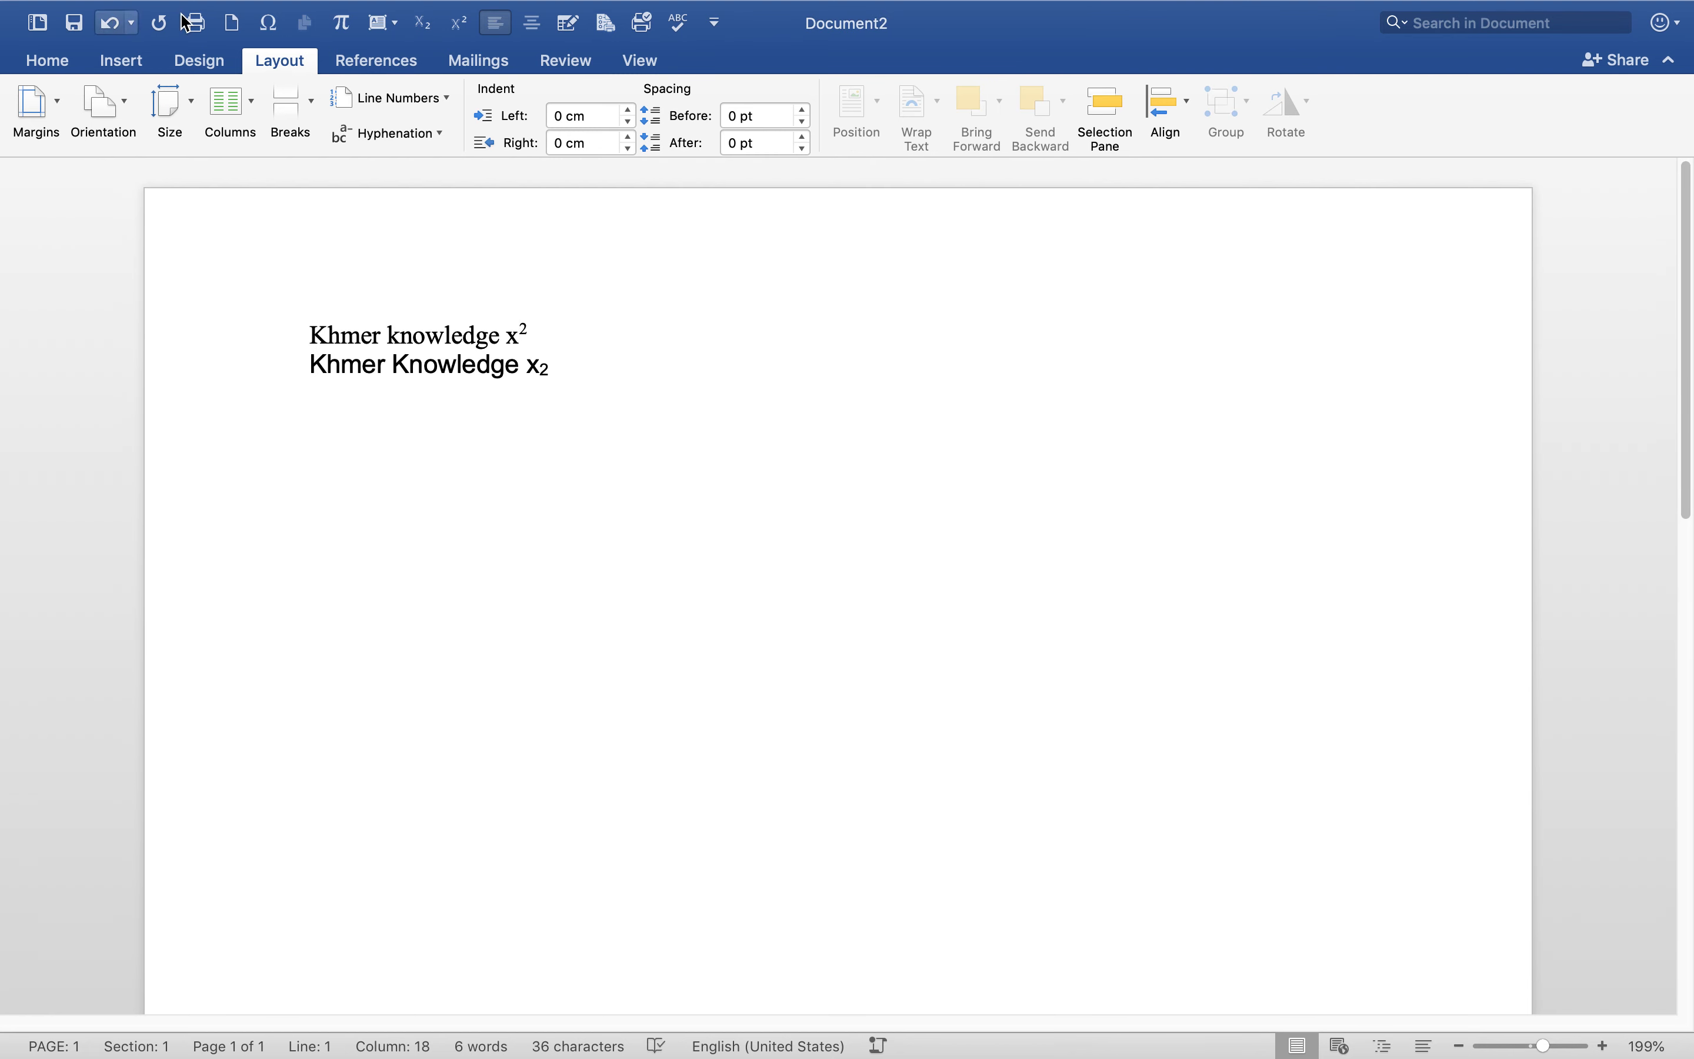
Close the document, saving it in Documents as the Word document "Khmer knowledge x2".
mouse_move(303, 3)
click(24, 49)
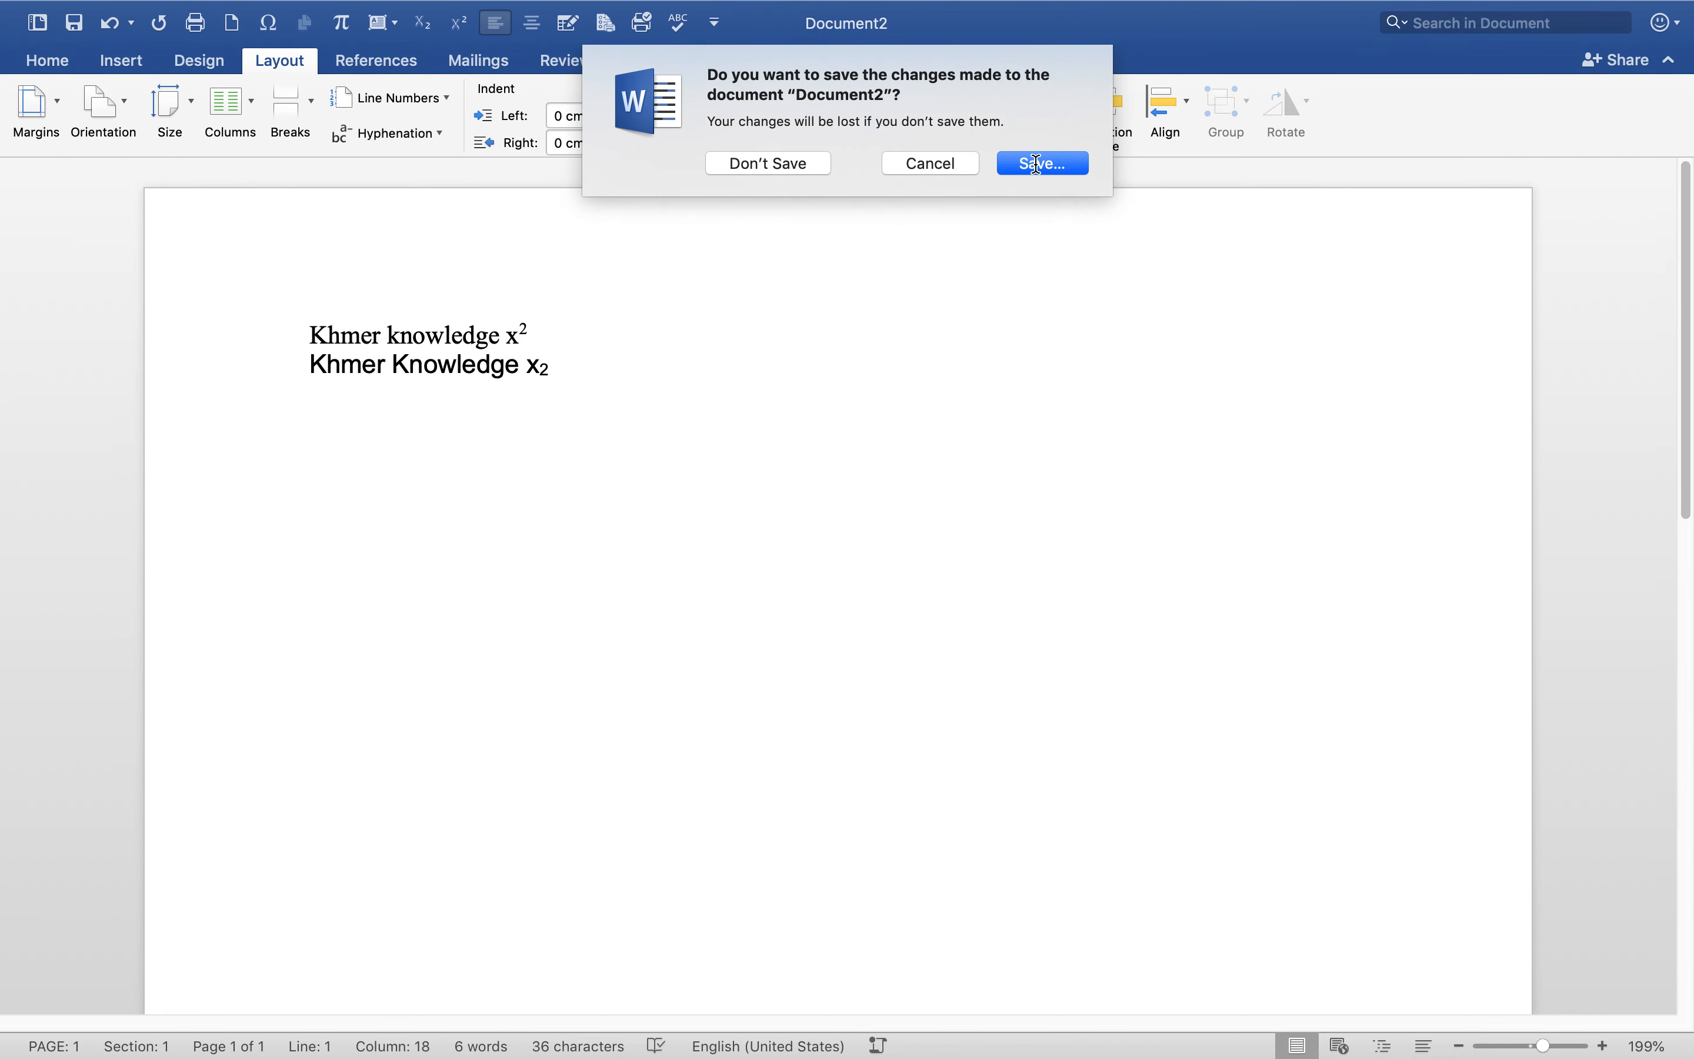
click(1033, 166)
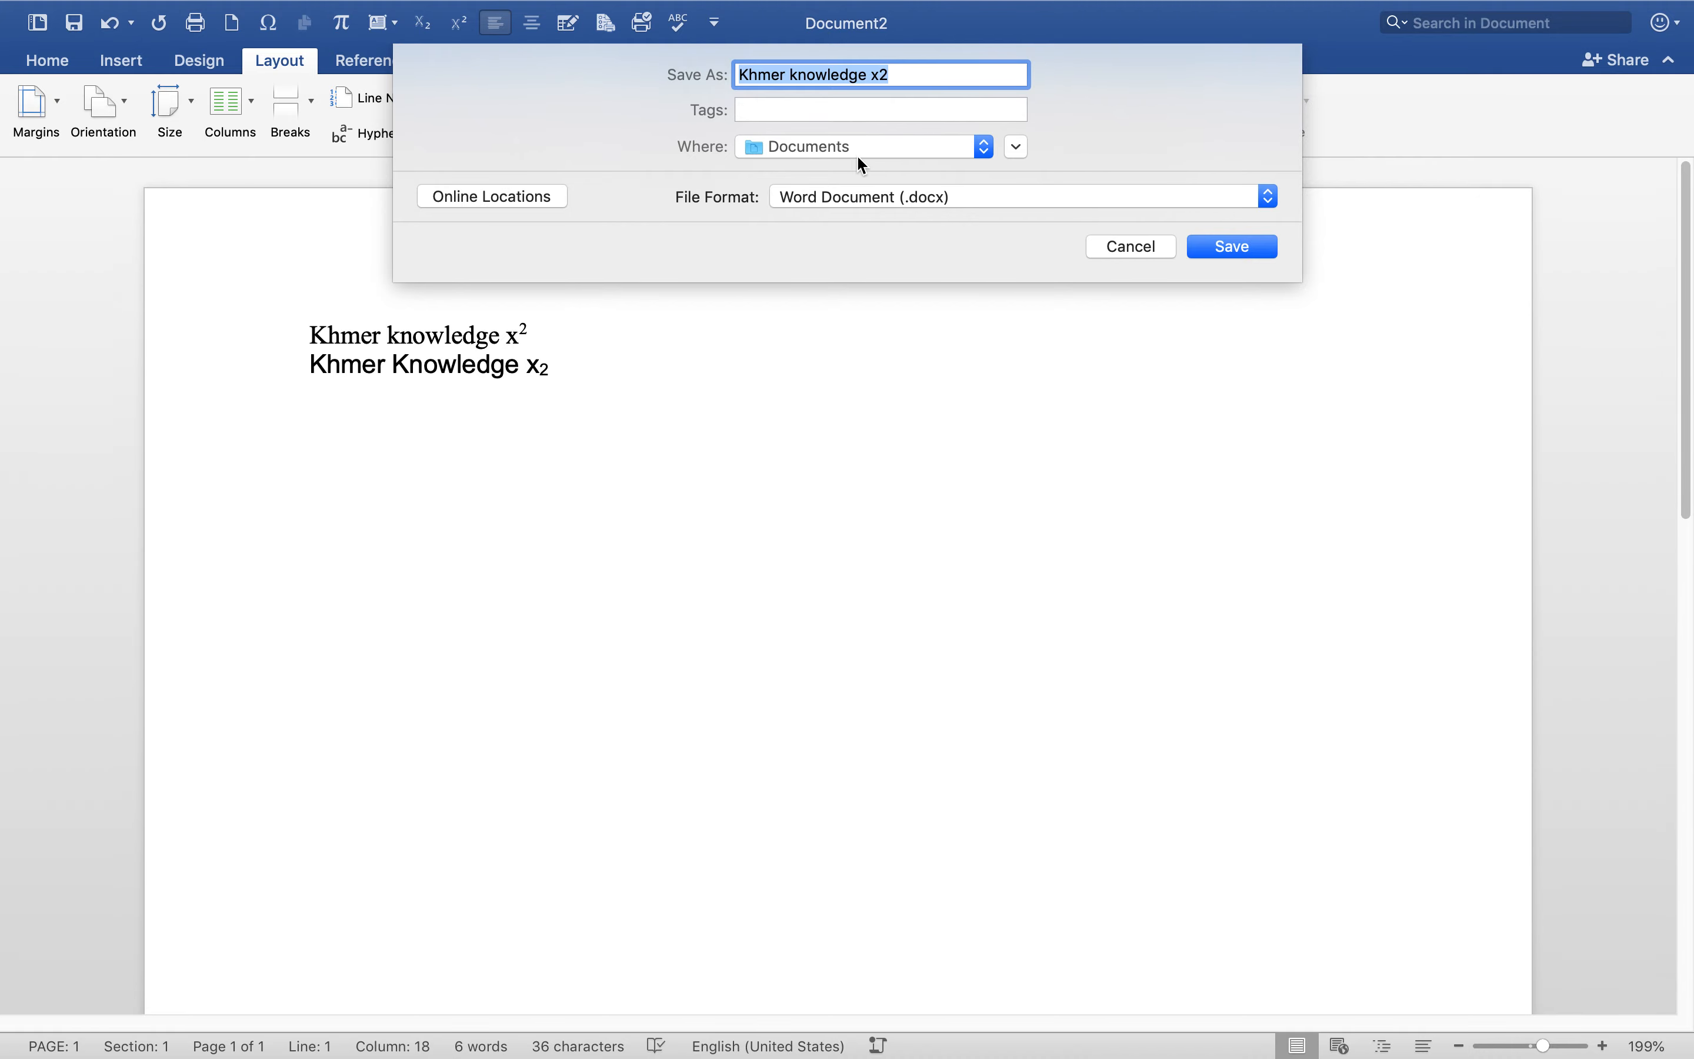
click(1226, 246)
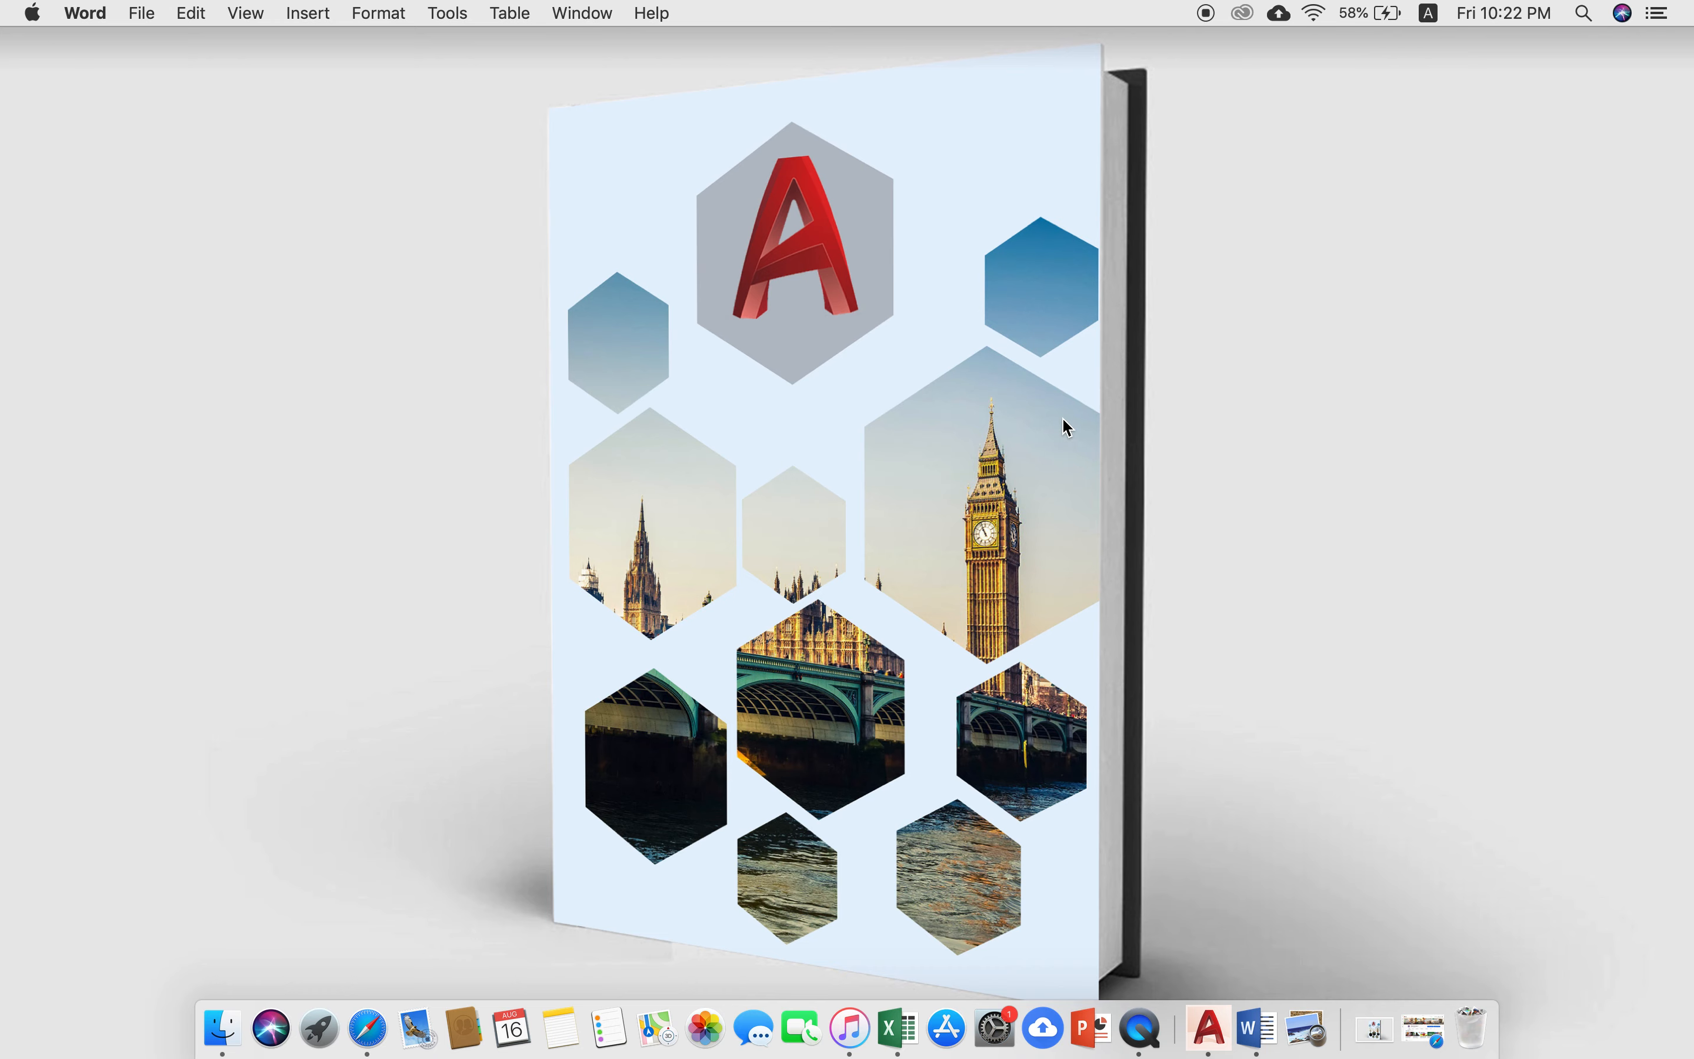
Create a new blank document in Word and show it in full screen.
click(1258, 1015)
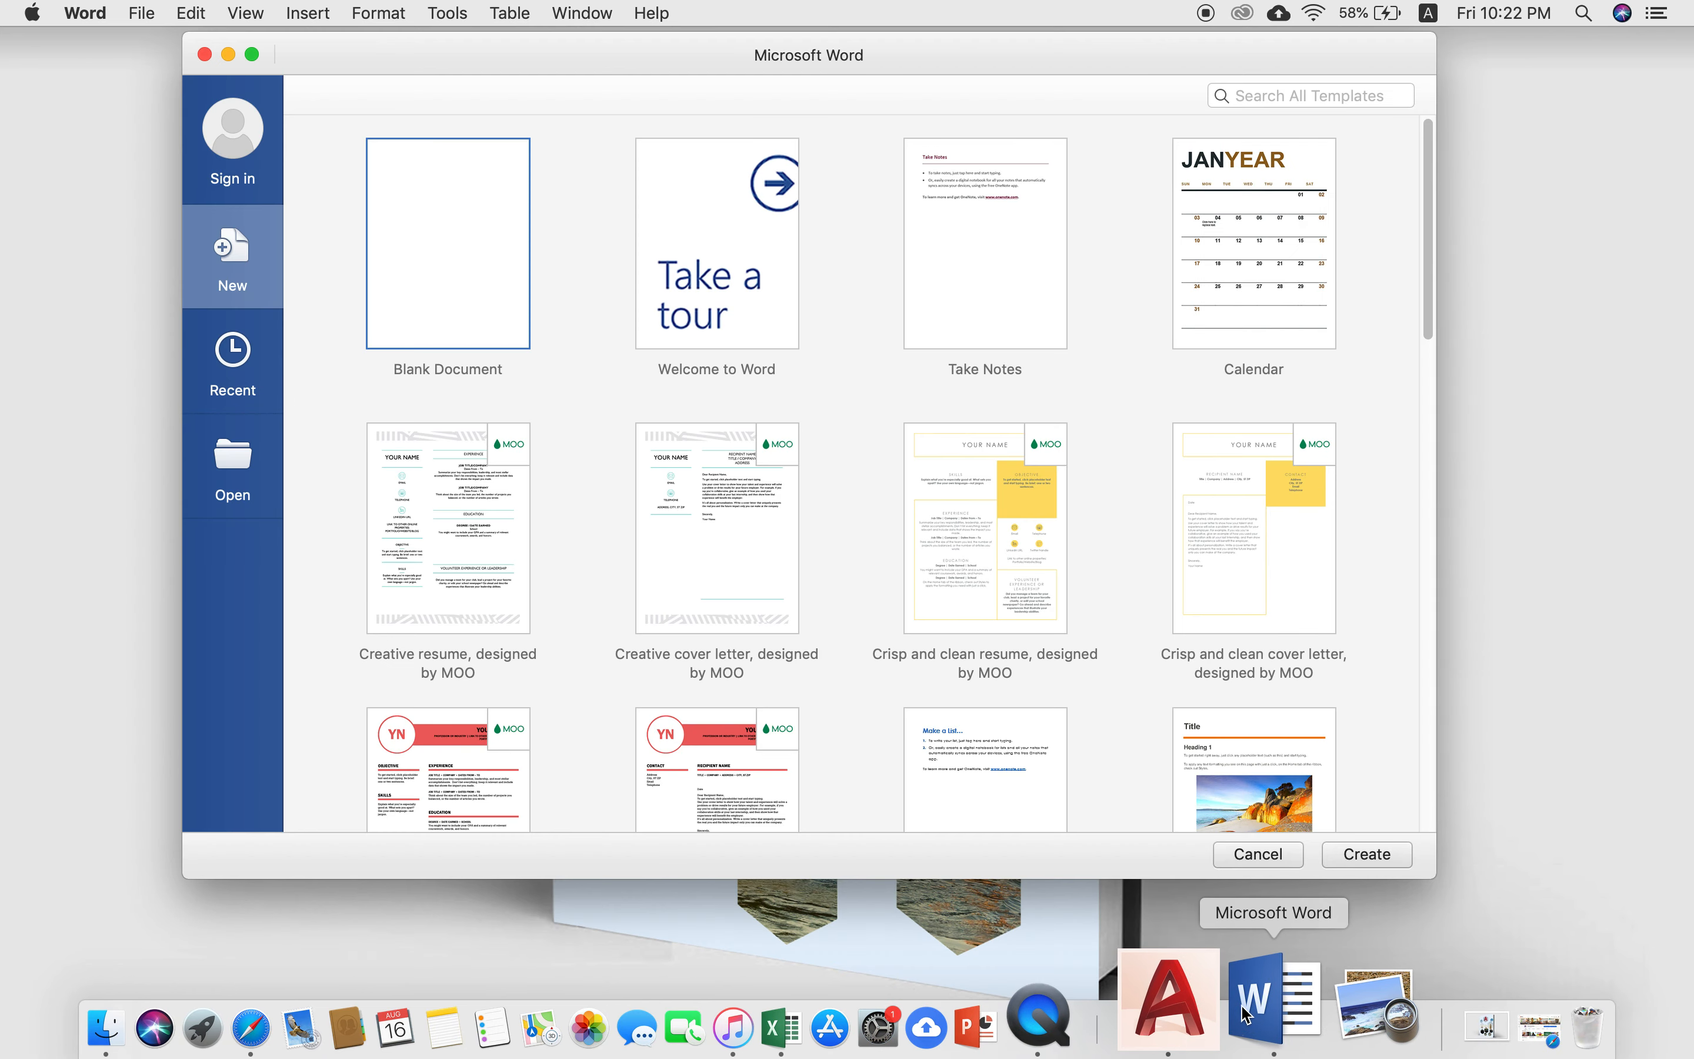
double_click(467, 271)
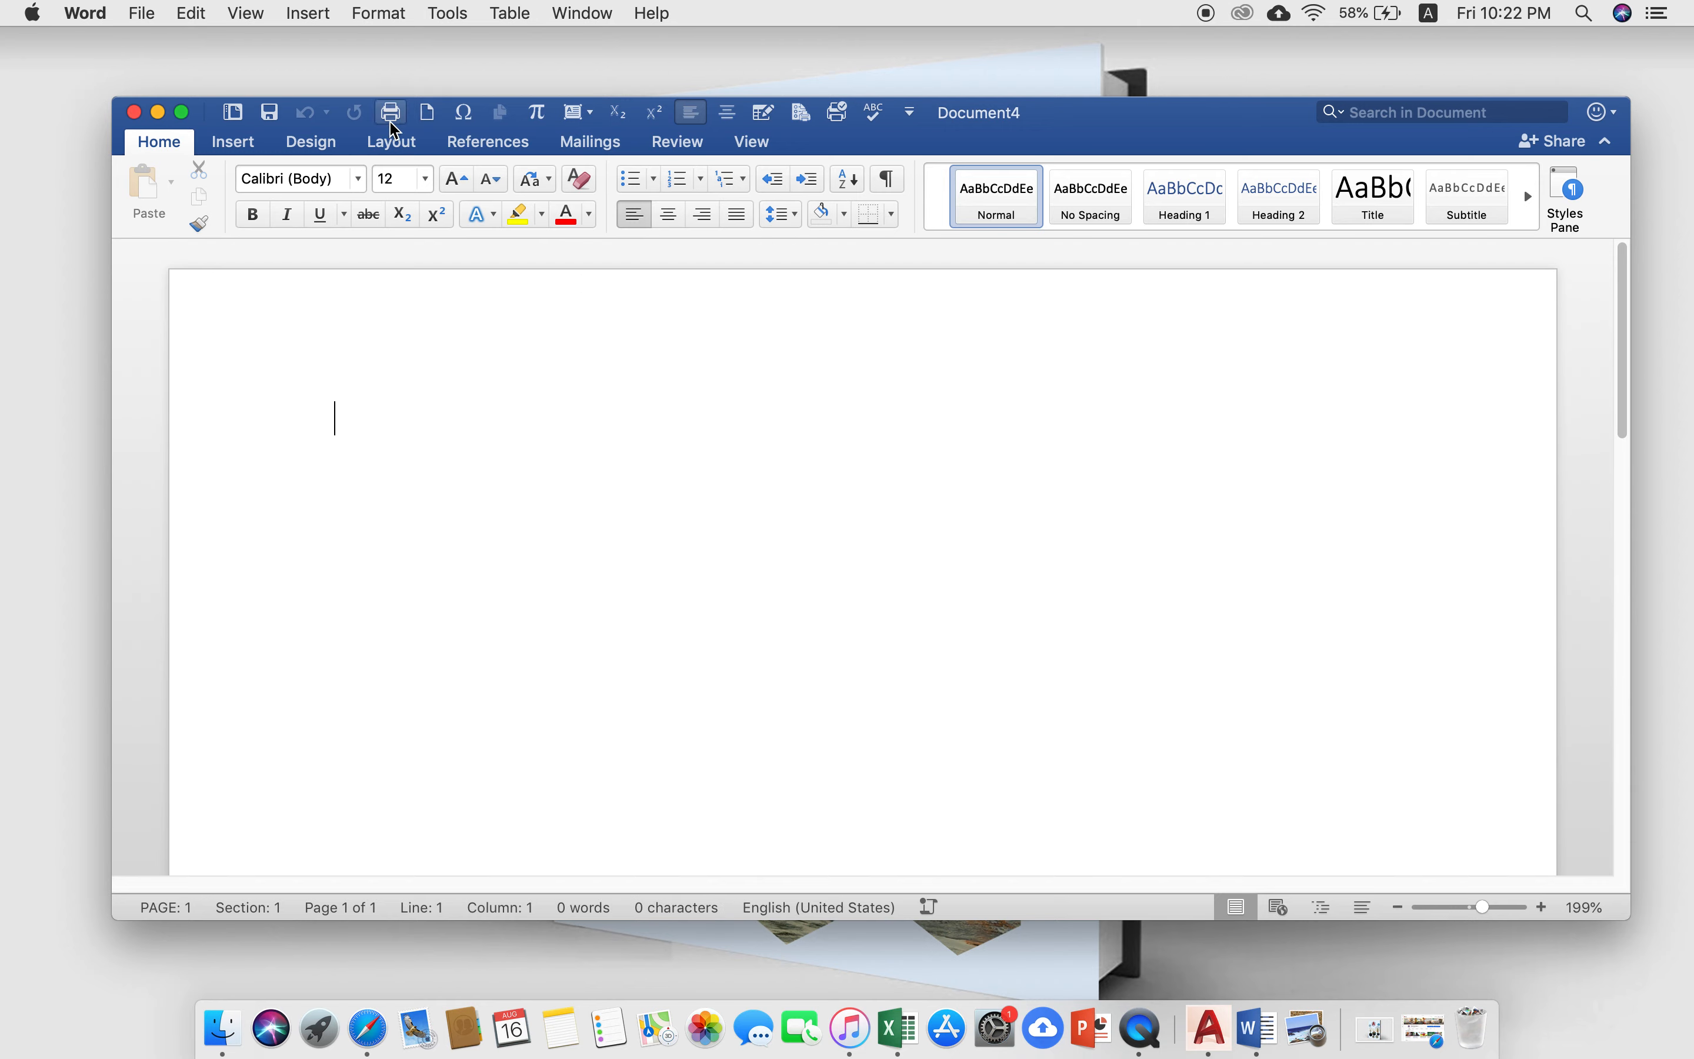
click(182, 112)
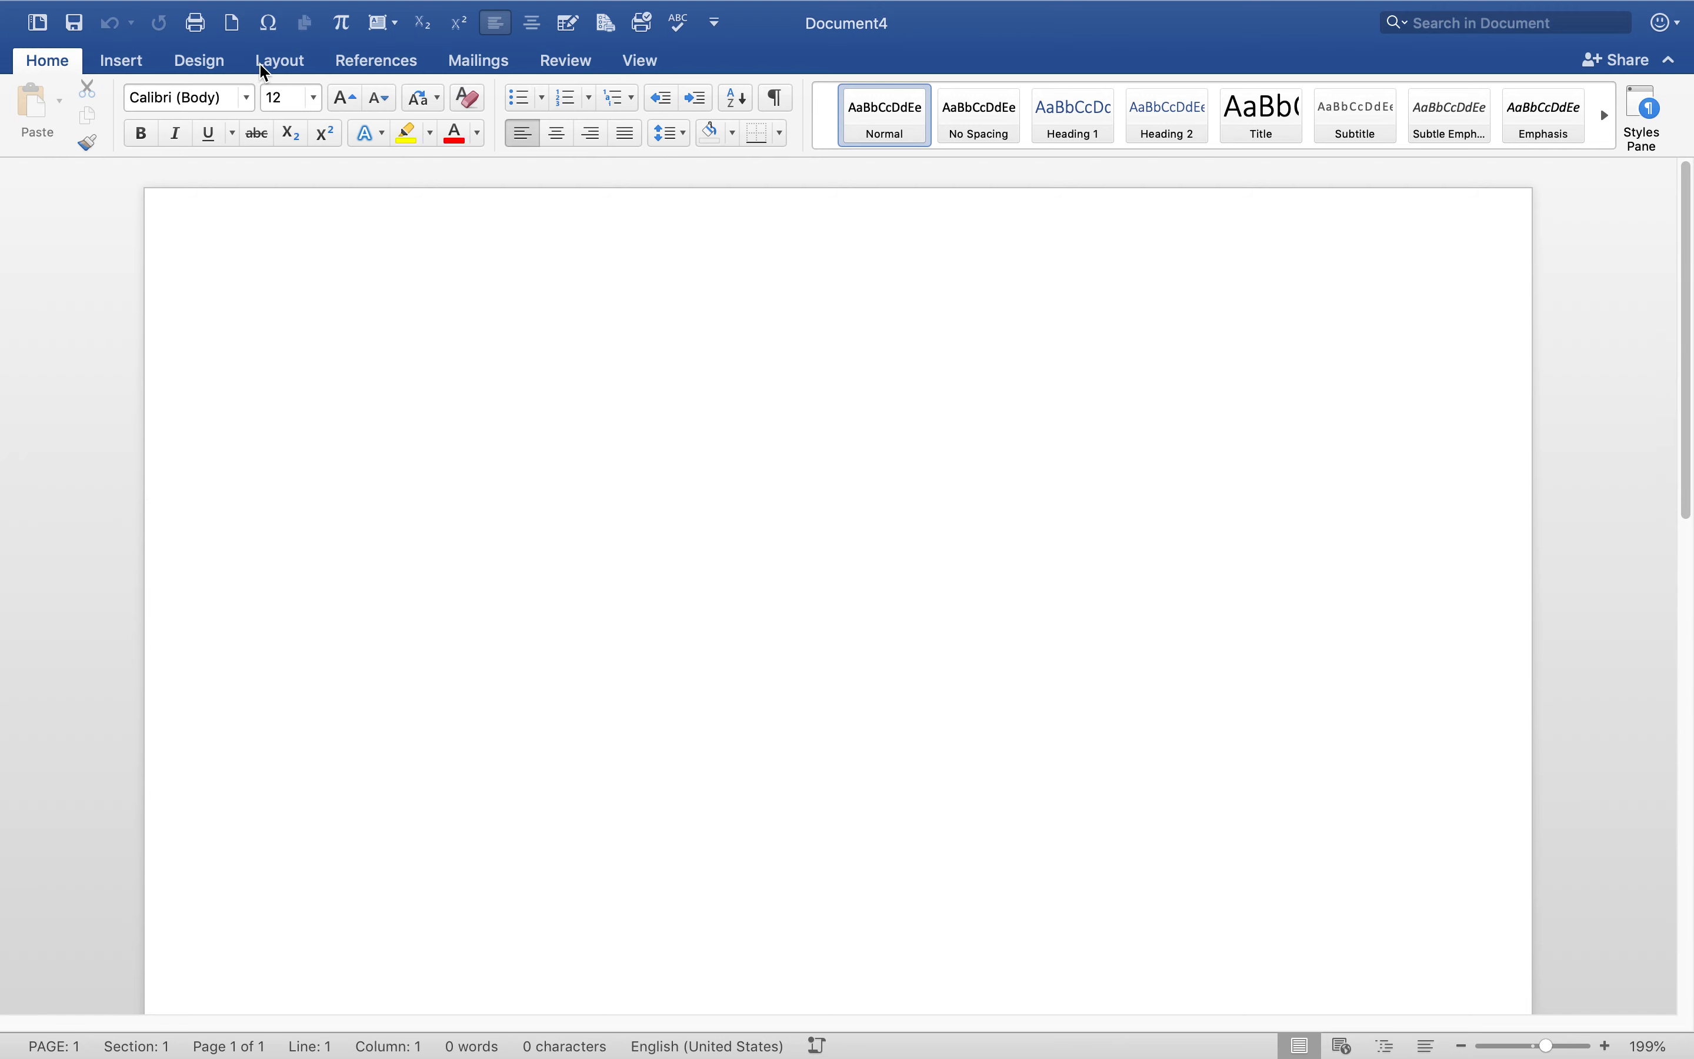
Check the new document's custom margins and its paper size, orientation and scale against the new defaults.
click(215, 74)
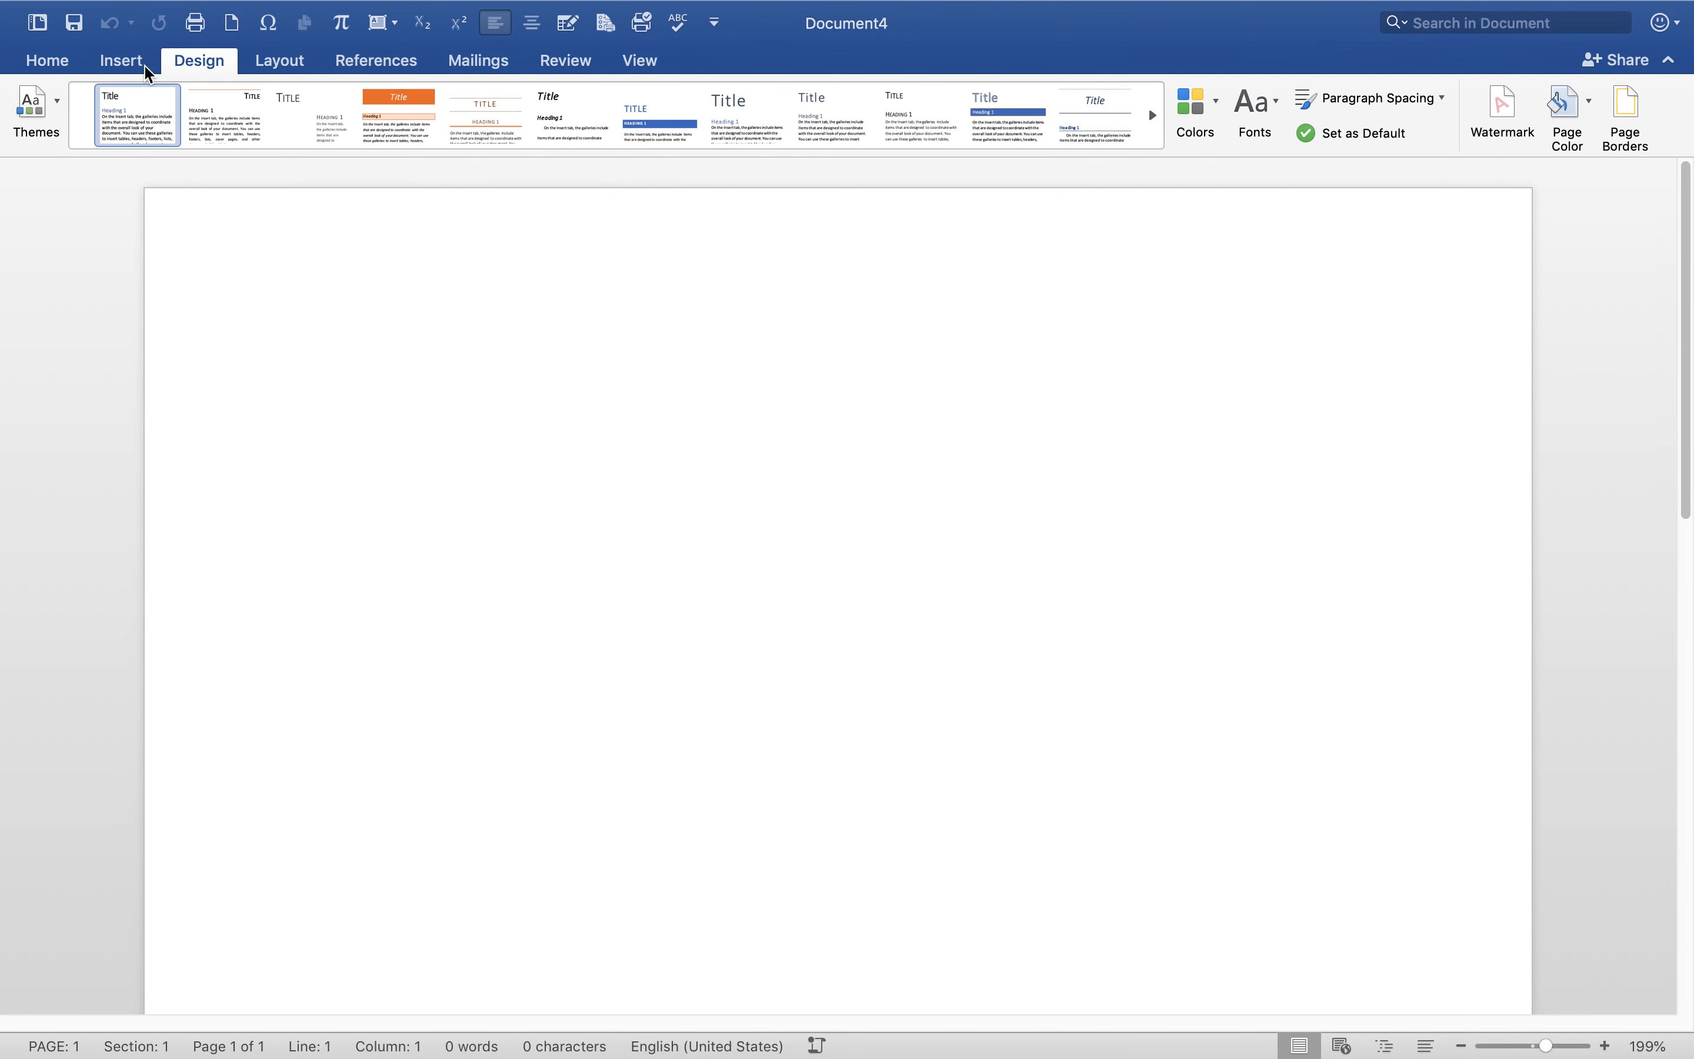
click(279, 63)
click(56, 142)
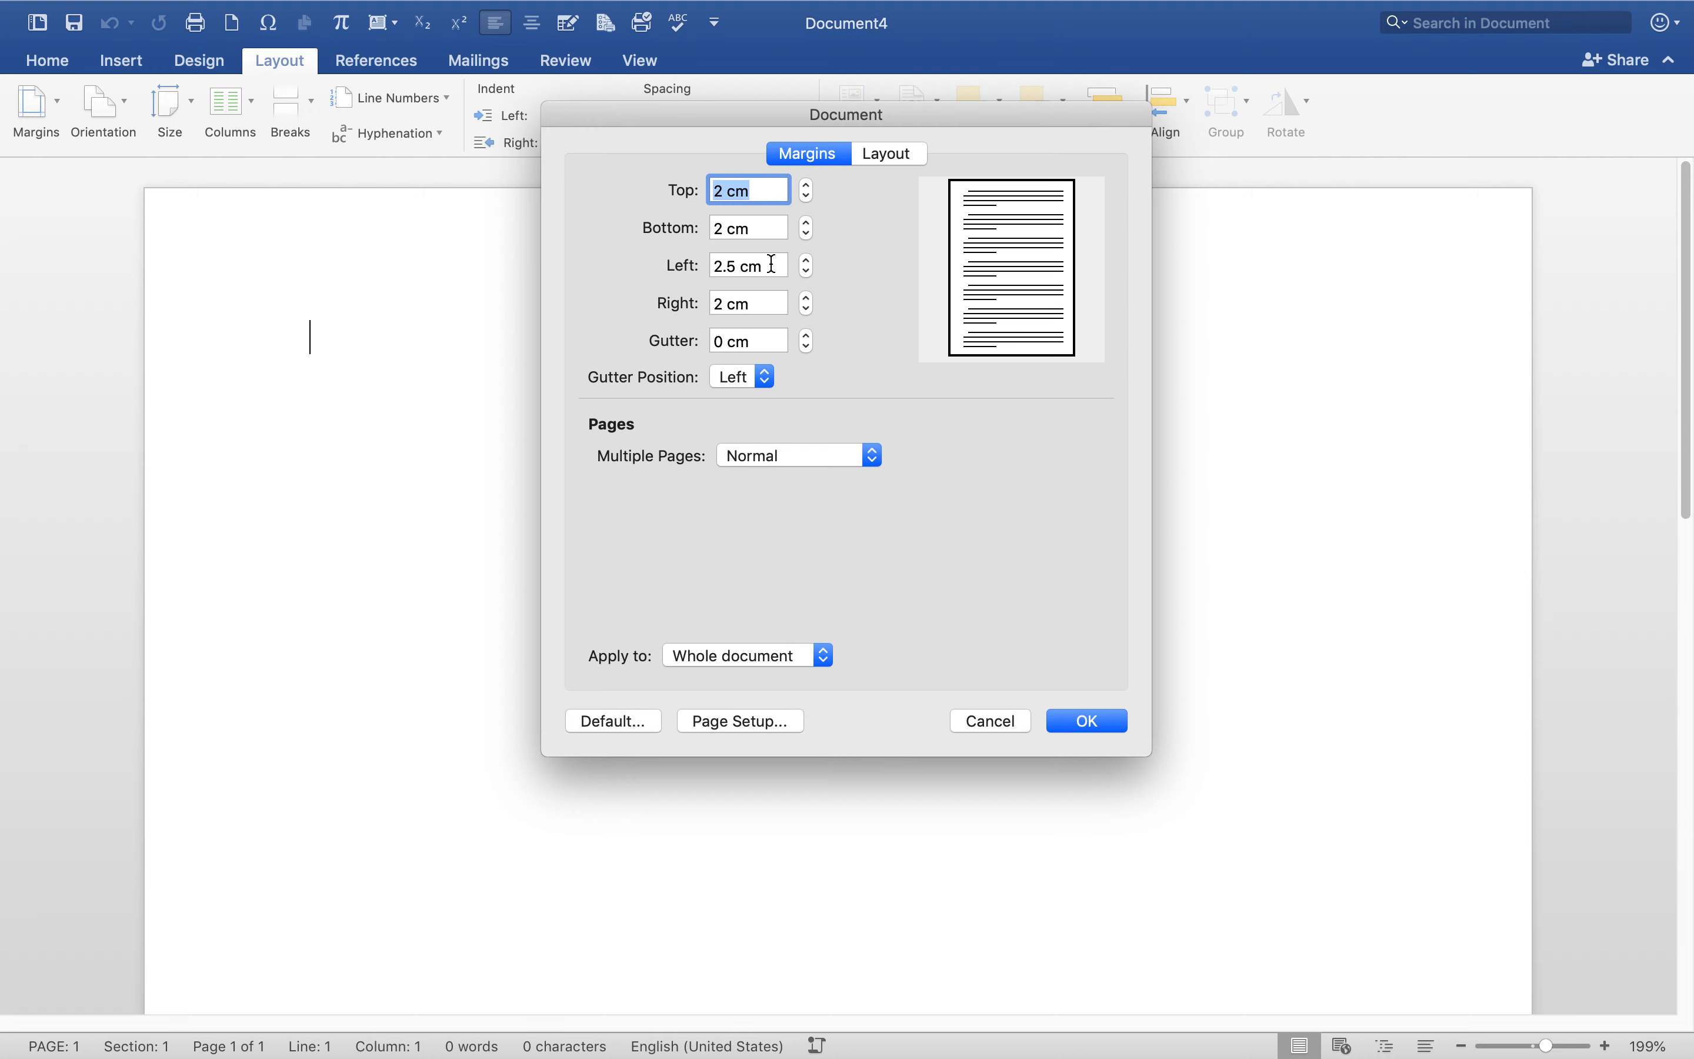
click(772, 263)
click(732, 202)
click(728, 721)
drag(733, 214, 130, 128)
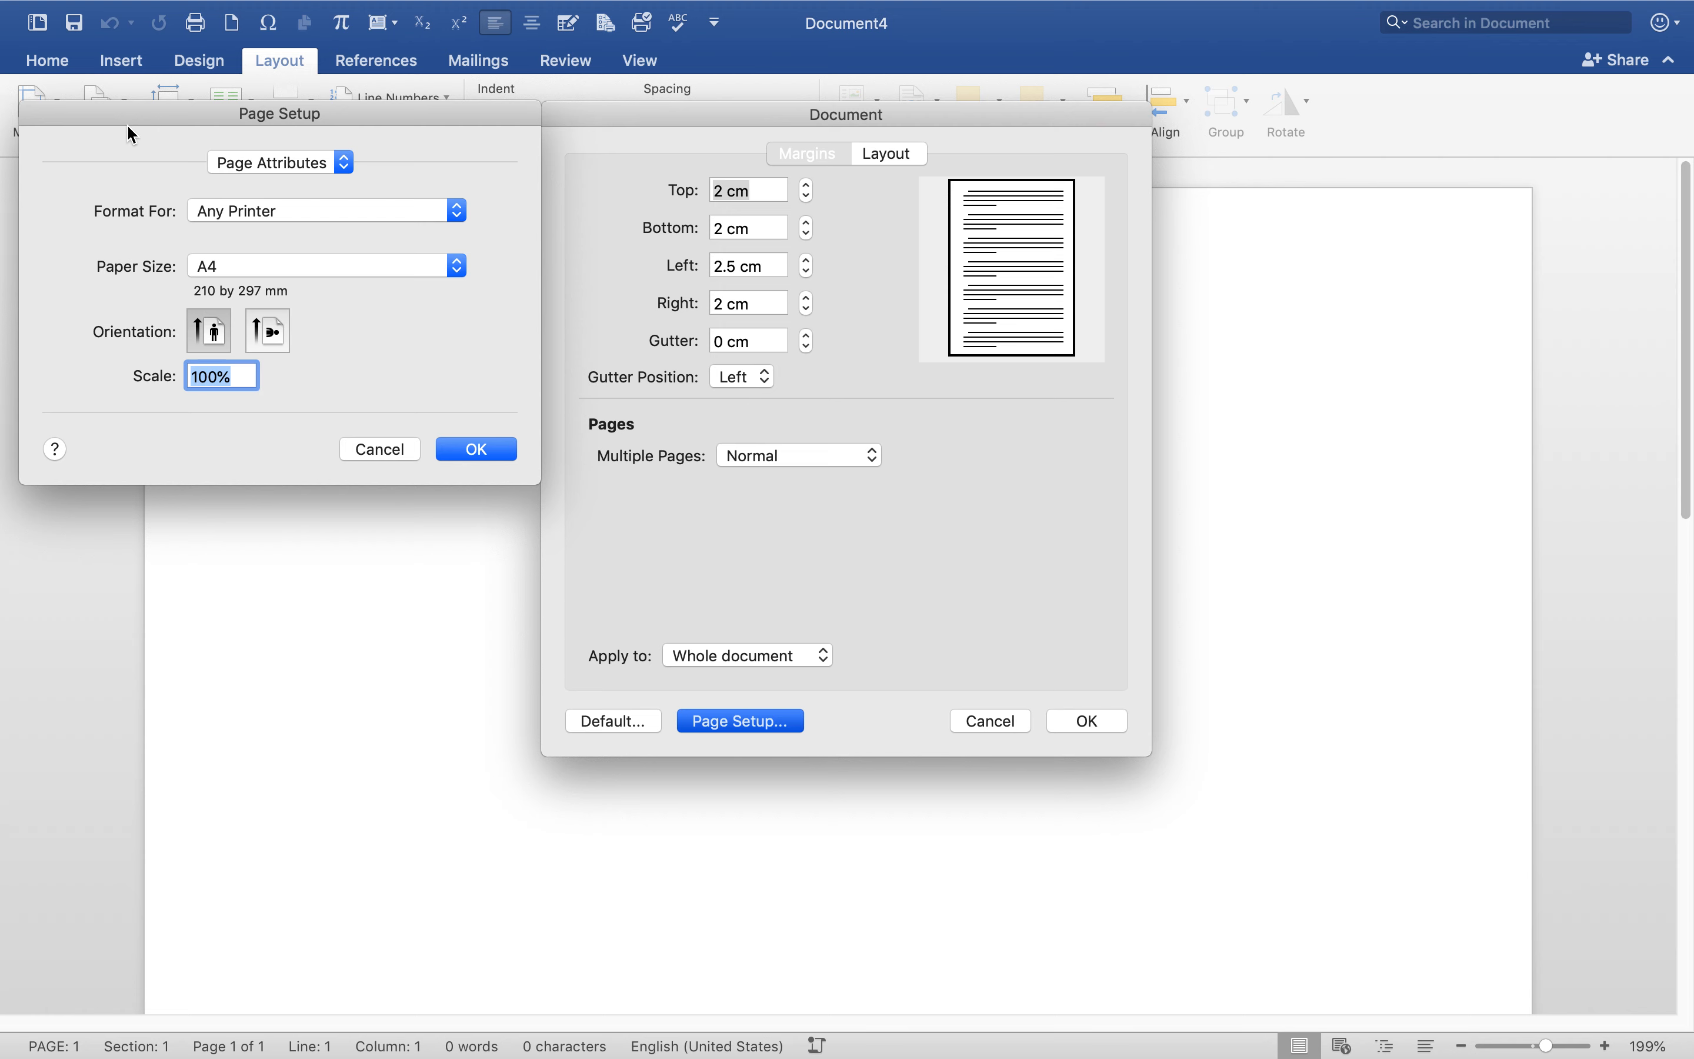
click(477, 449)
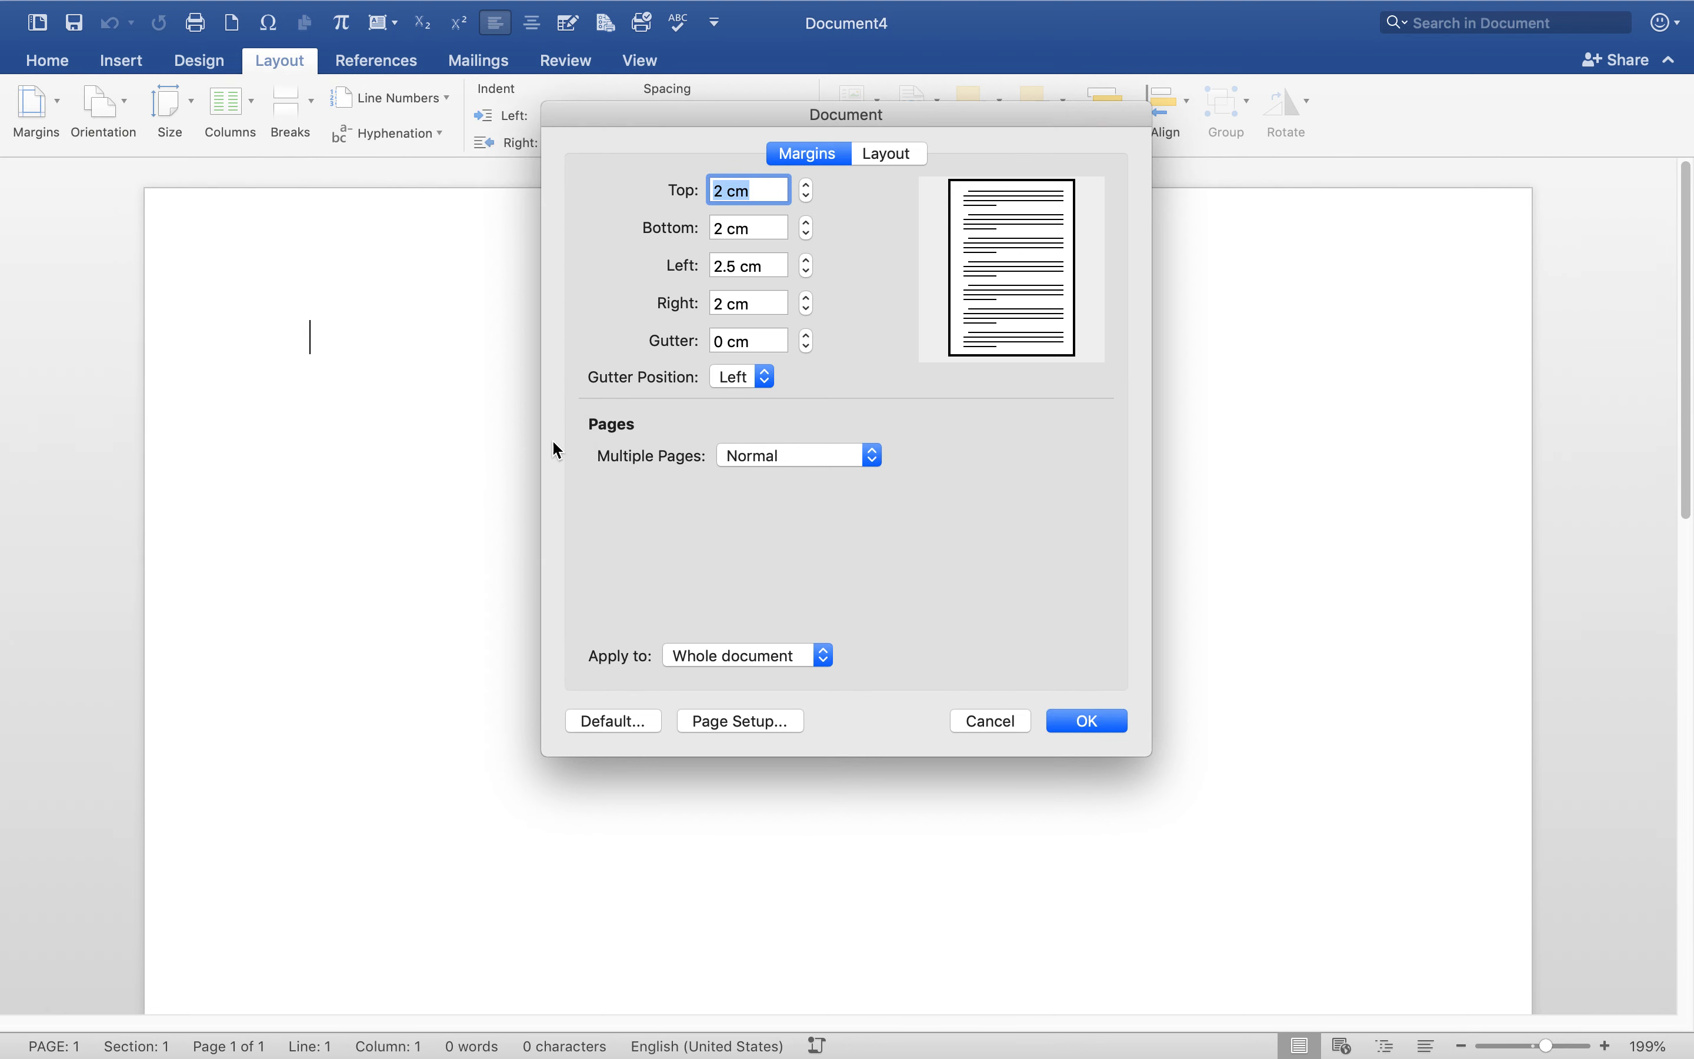
click(1105, 721)
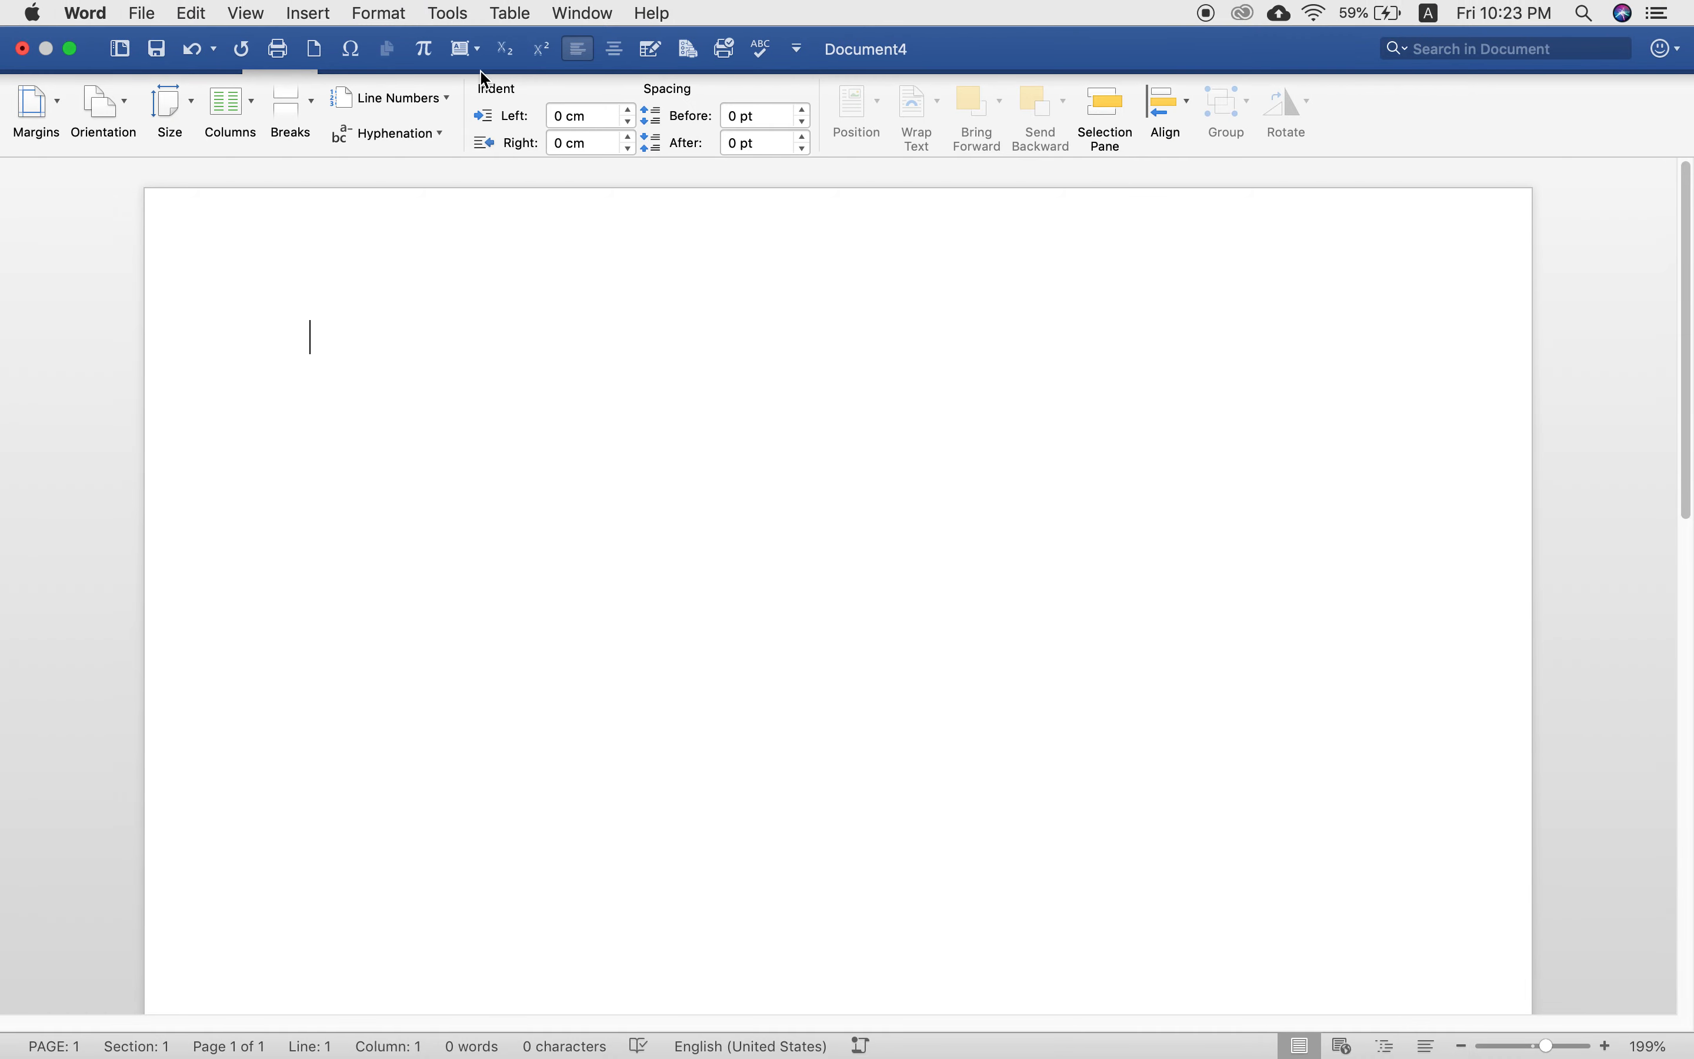
Leave full screen, minimize the new document and switch to Safari with the YouTube channel page.
click(70, 48)
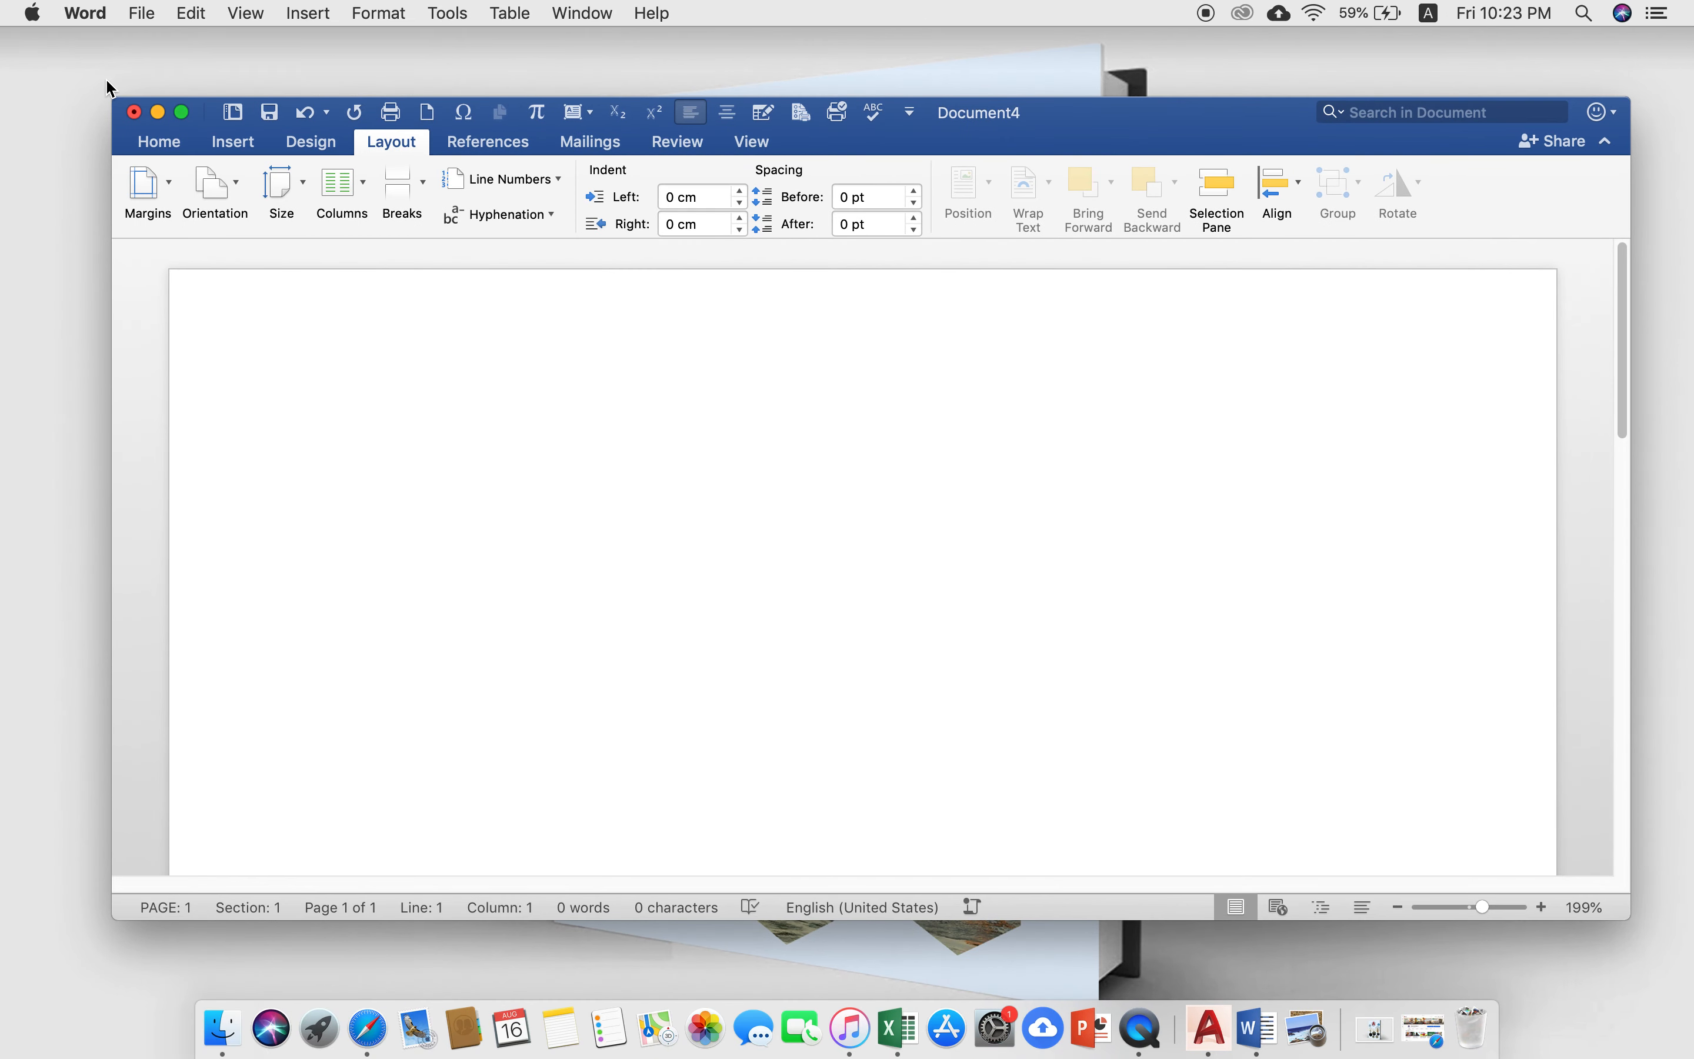
click(161, 114)
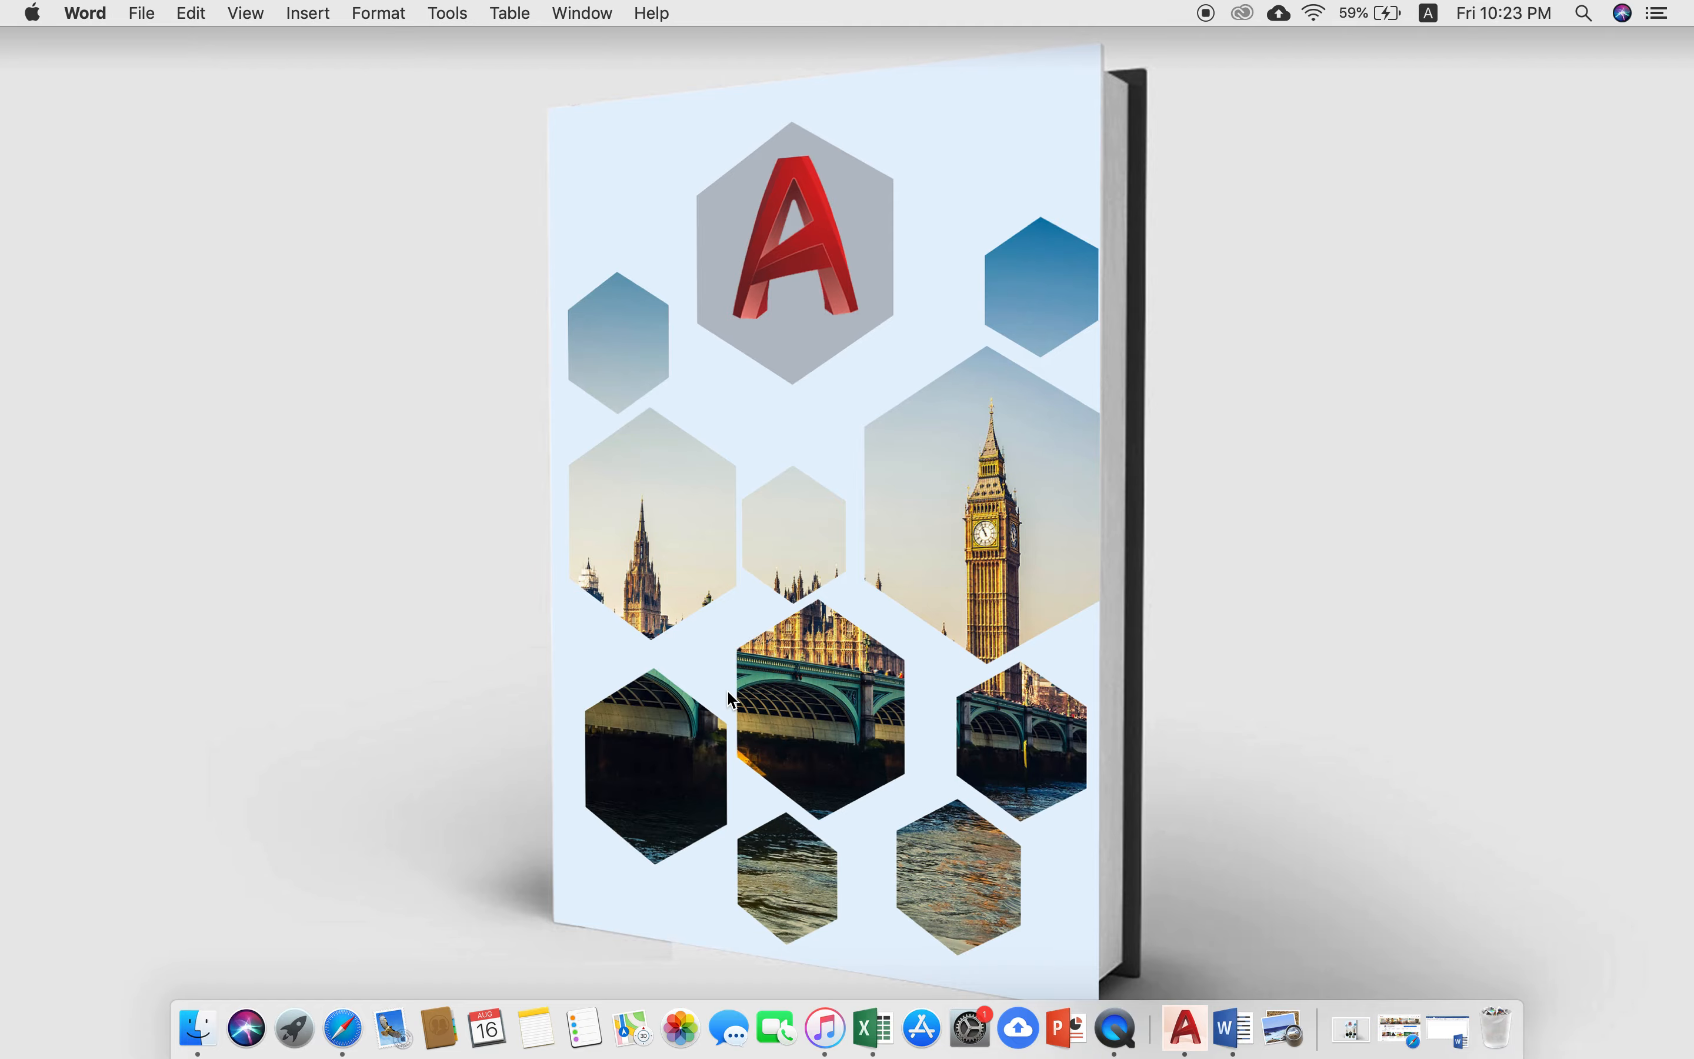
click(342, 1010)
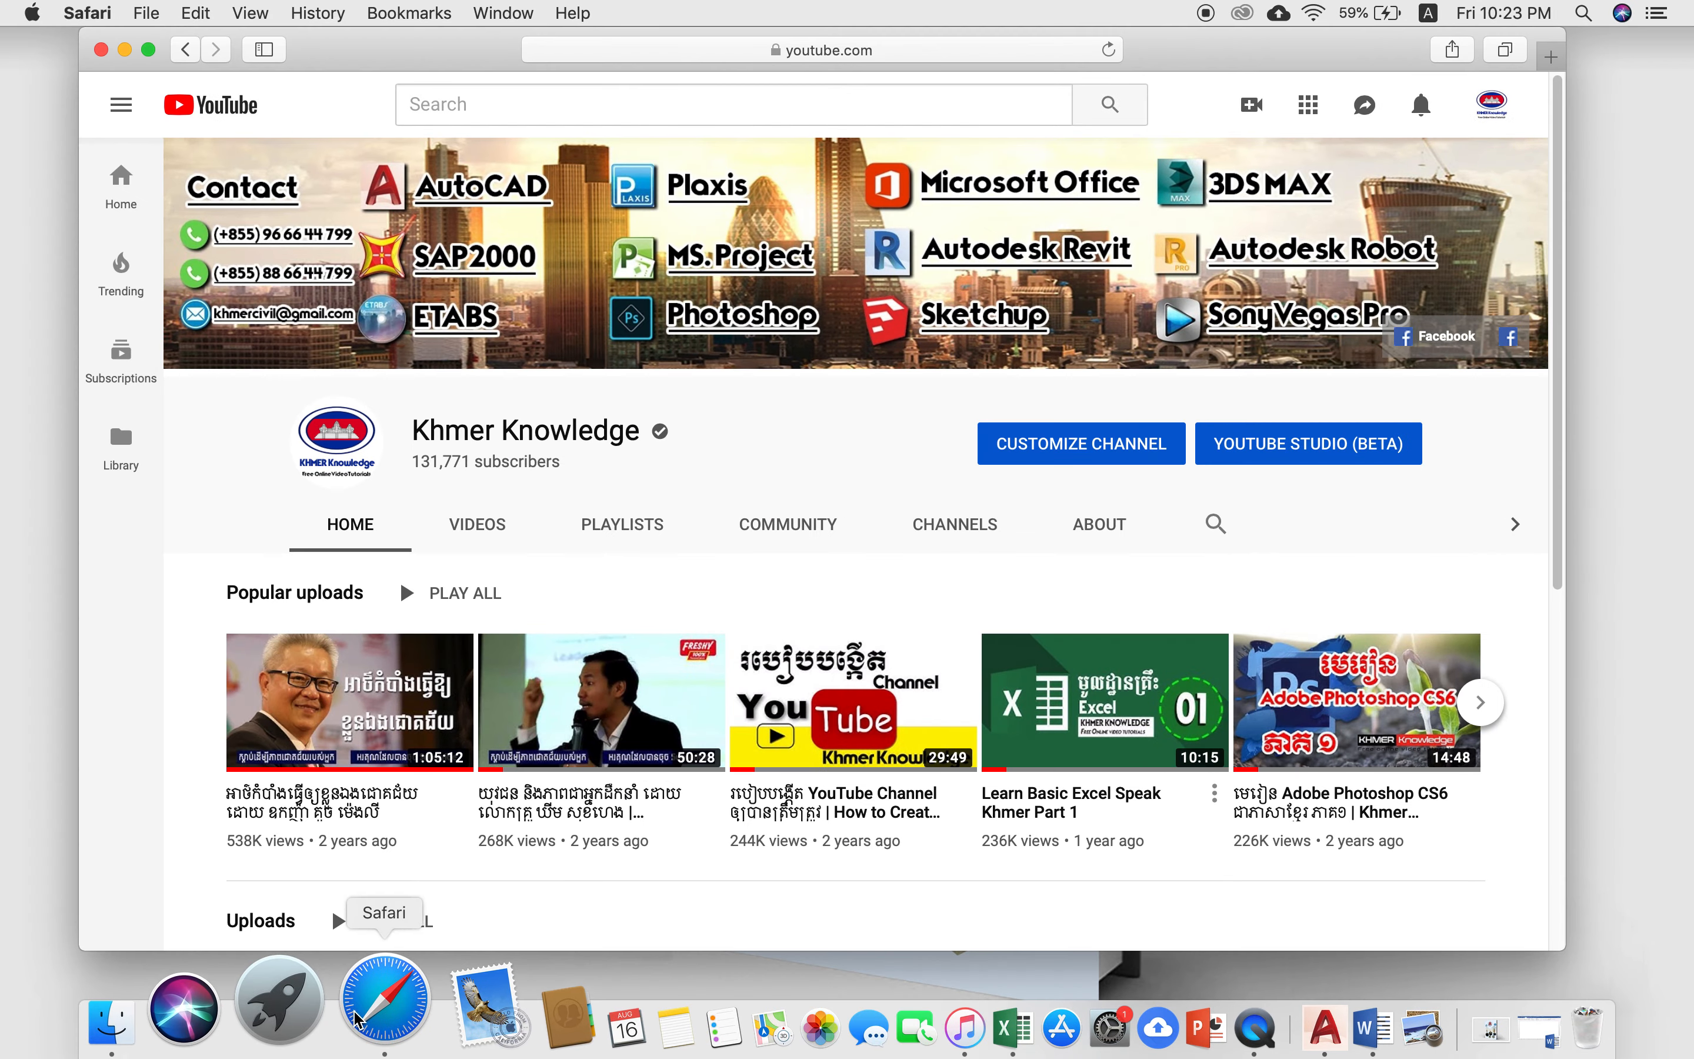